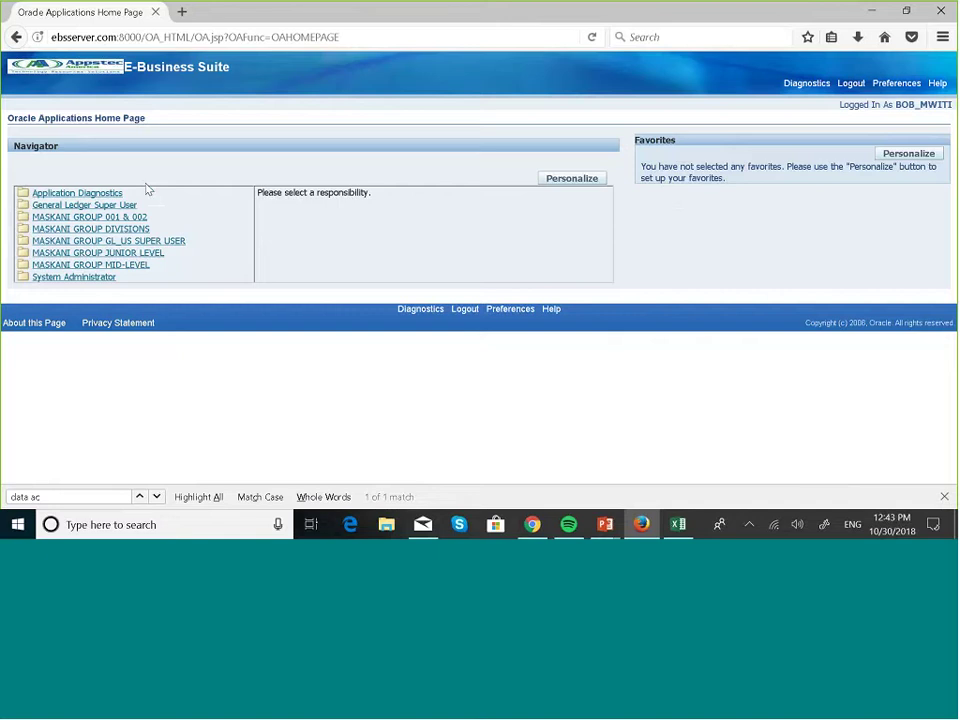
- Open the Define form under Security : Responsibility using the System Administrator responsibility
left_click(99, 277)
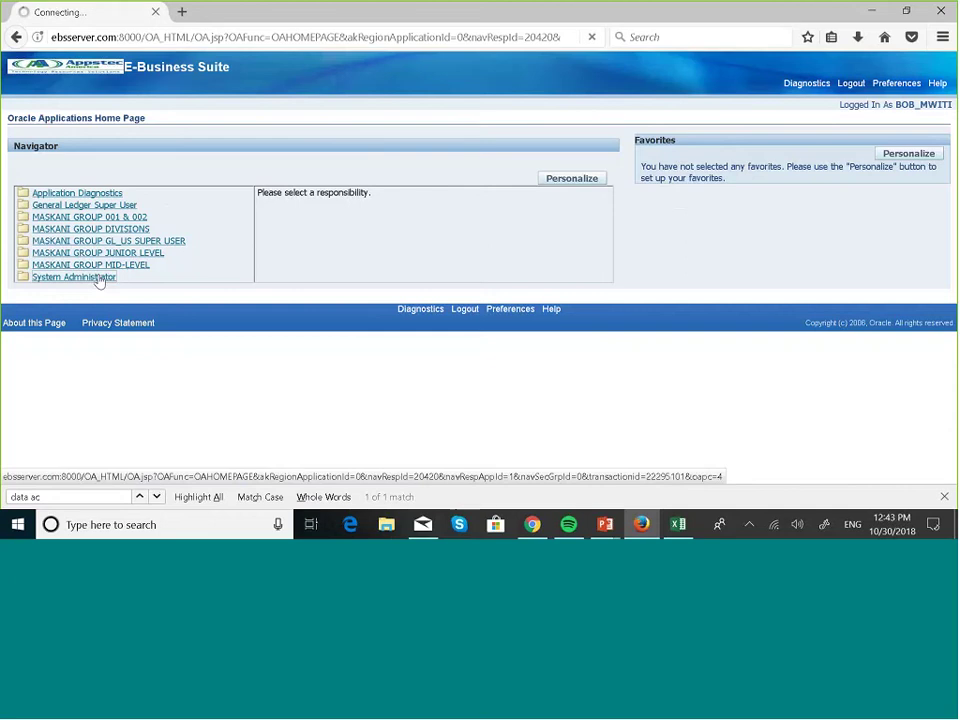
scroll(418, 285, "down", 4)
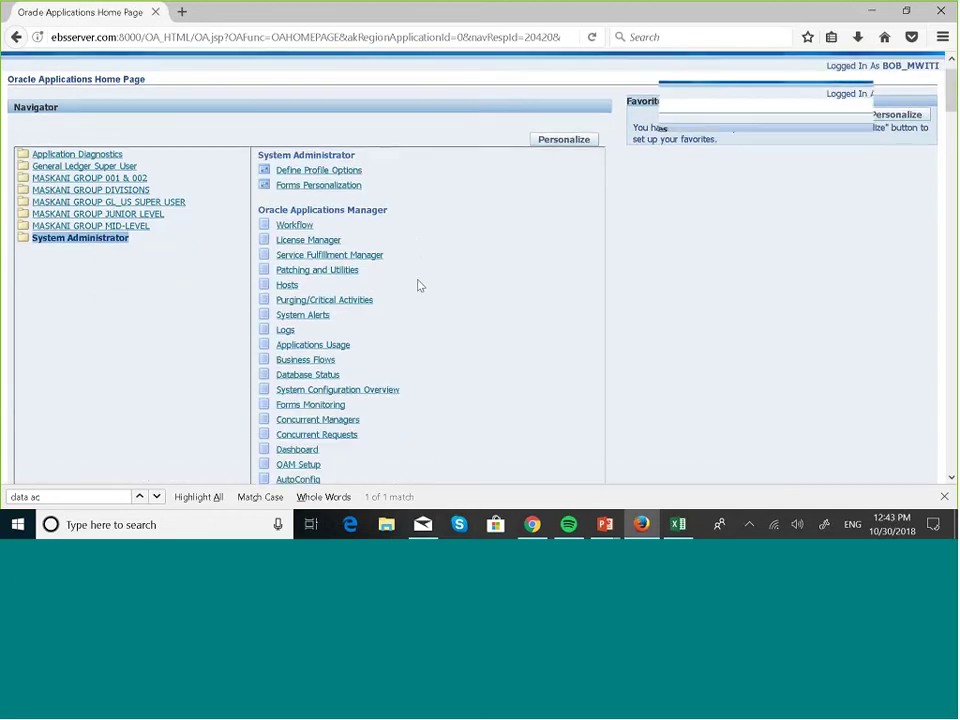
scroll(418, 285, "down", 12)
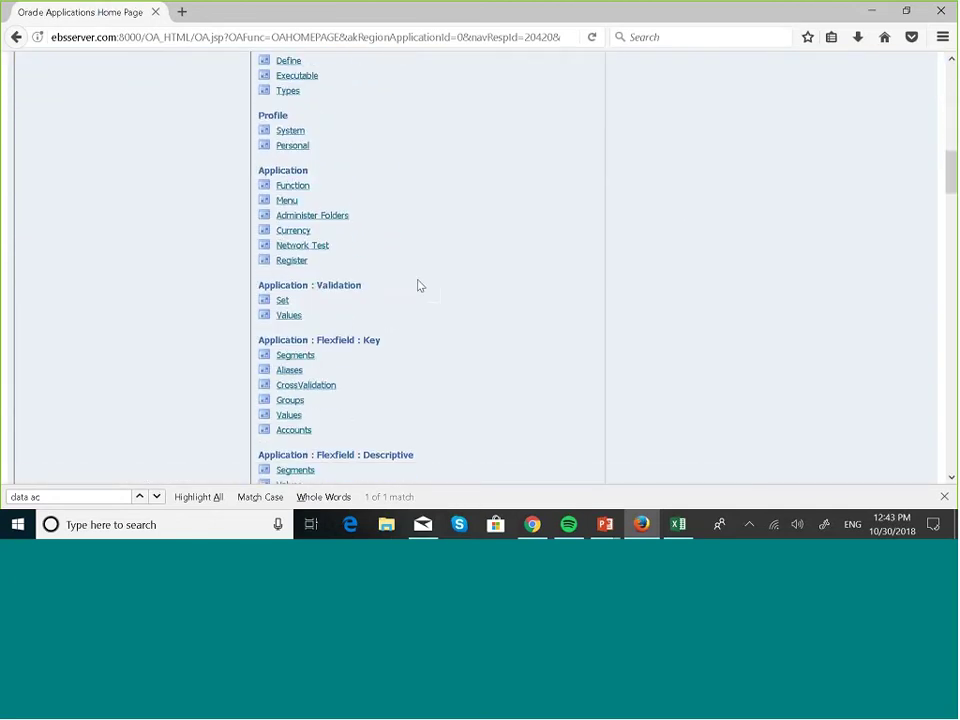
scroll(418, 285, "down", 15)
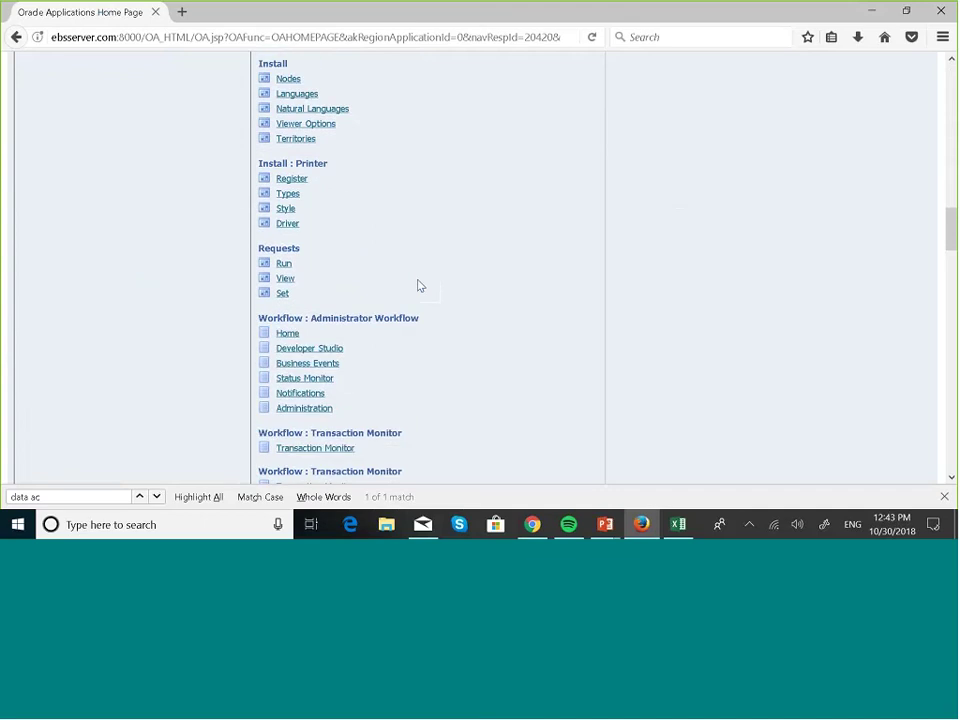
scroll(418, 285, "down", 7)
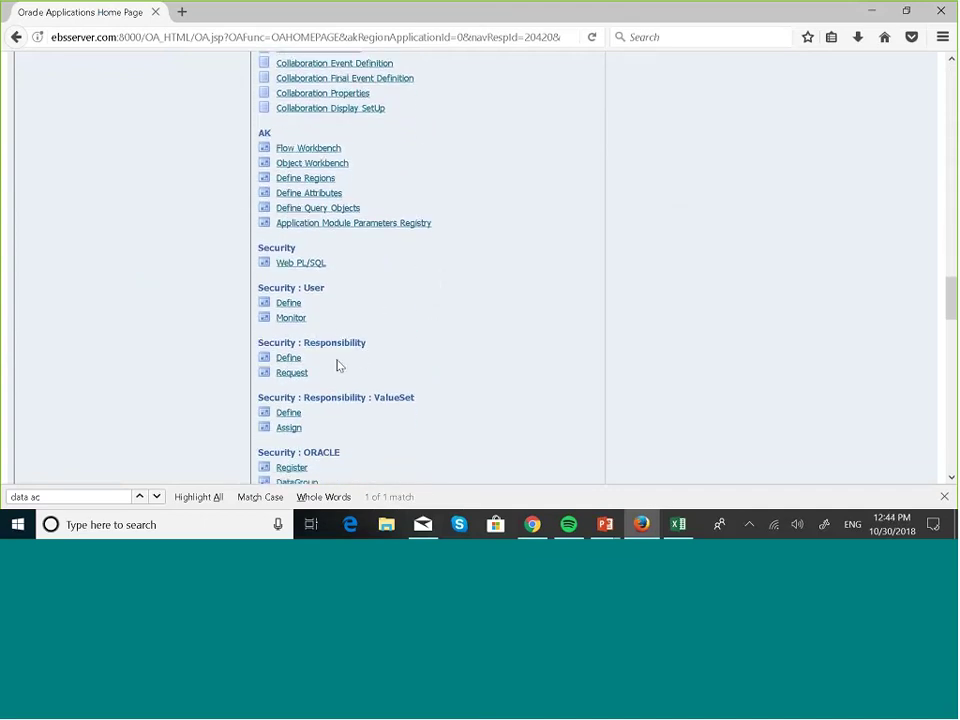
left_click(293, 368)
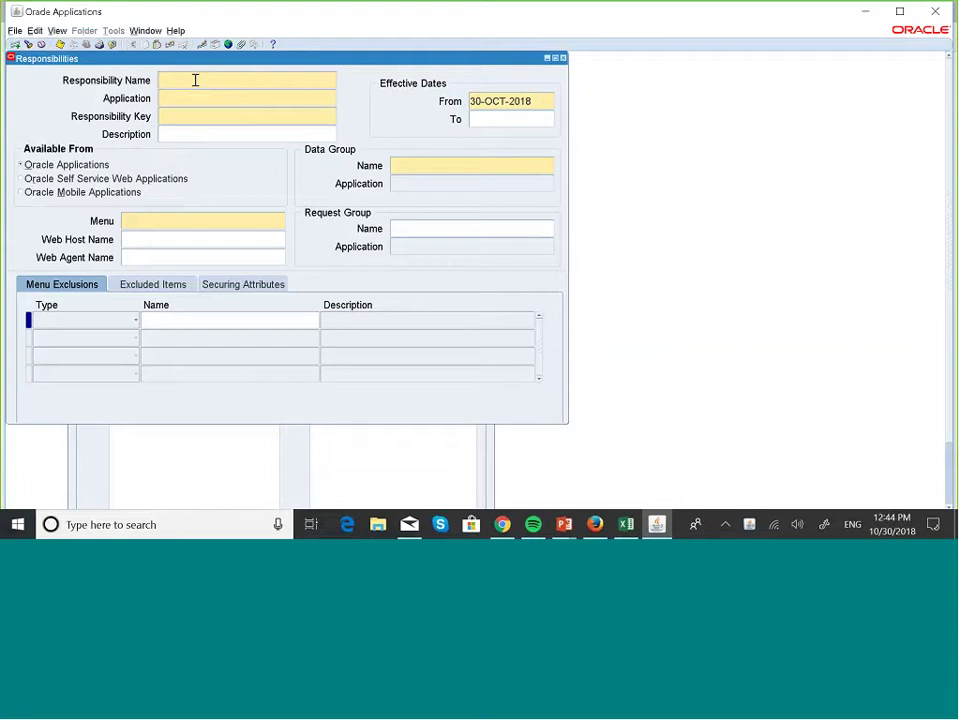
- Name the new responsibility GITAU ENTERPRISE SUPER USER and set its application to General Ledger
type("GITAU ENTERPRIS")
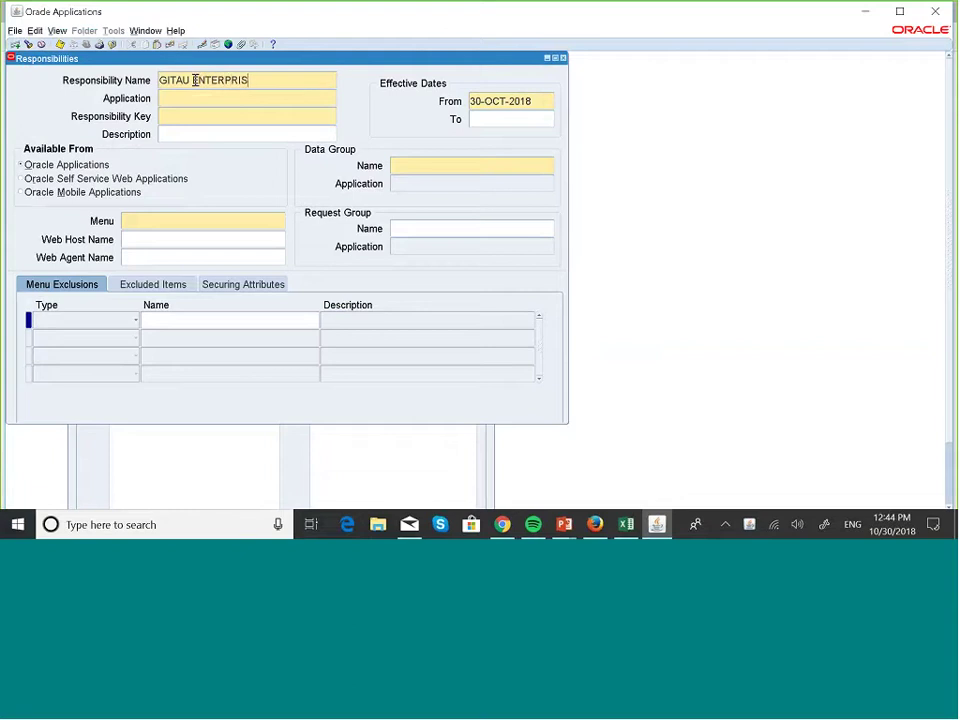
type("E SUPER USER")
left_click(179, 98)
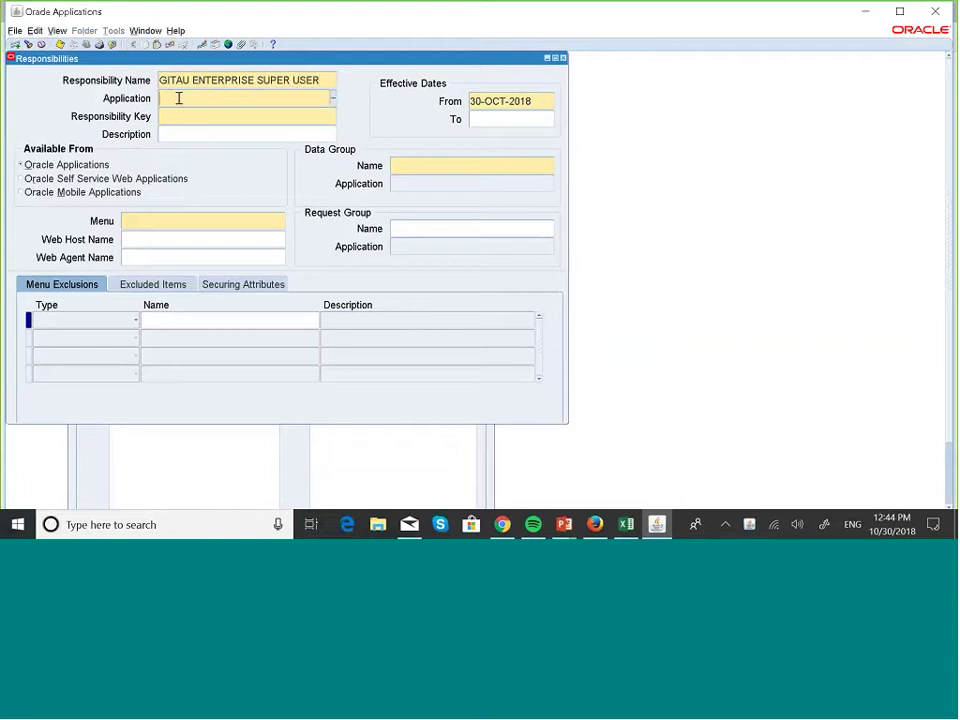
type("GENER")
key("Caps_Lock")
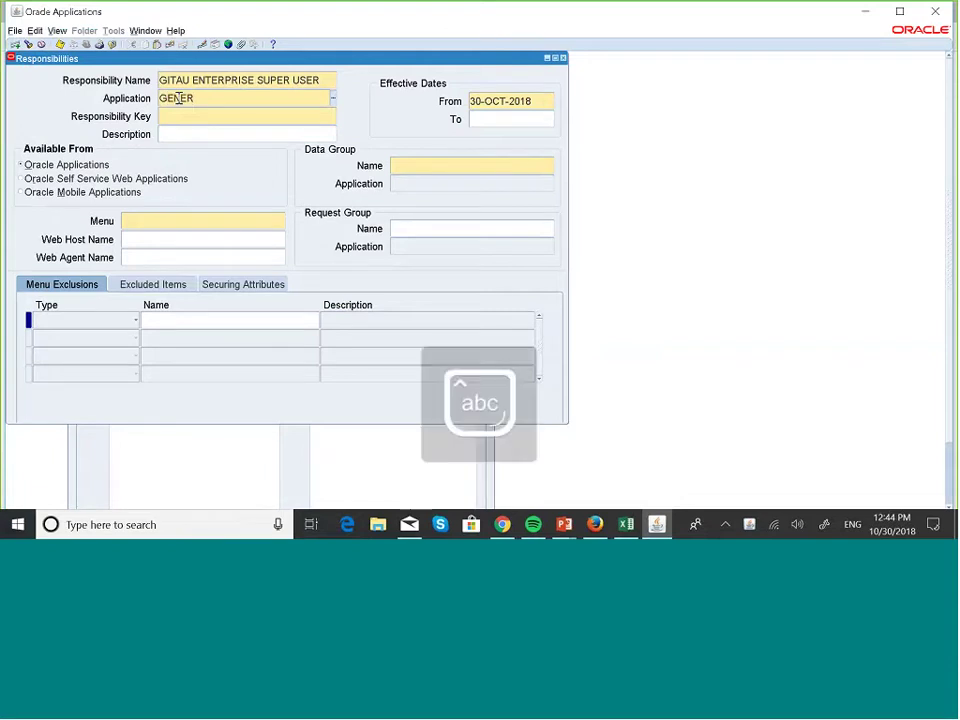
key("Tab")
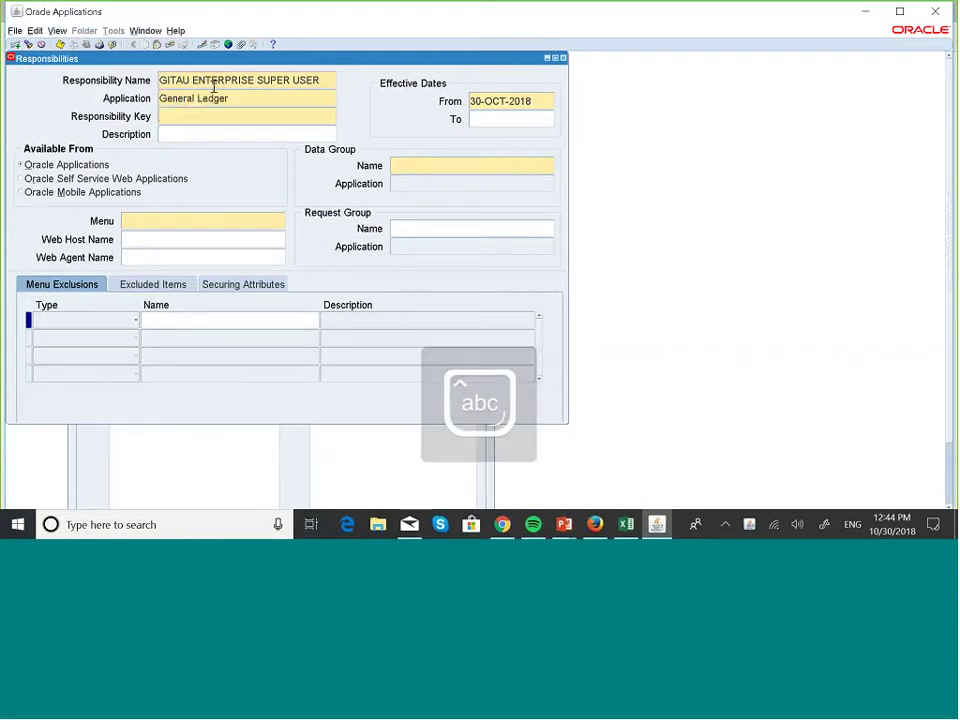
- Copy the responsibility name GITAU ENTERPRISE SUPER USER into the responsibility key and the description
triple_click(327, 80)
key("ctrl+c")
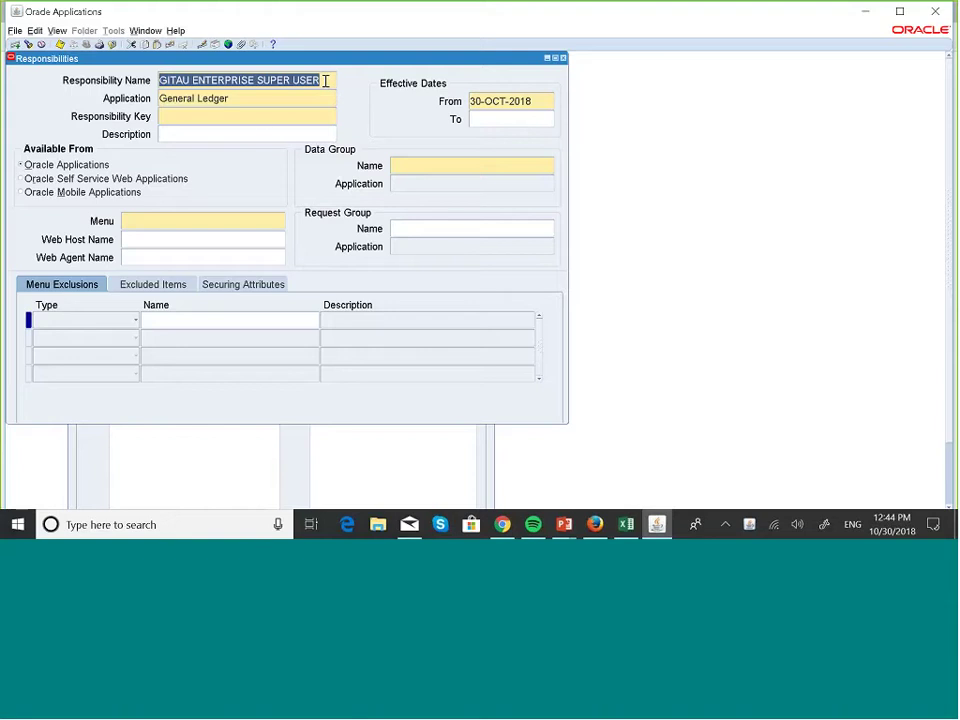
left_click(257, 119)
key("ctrl+v")
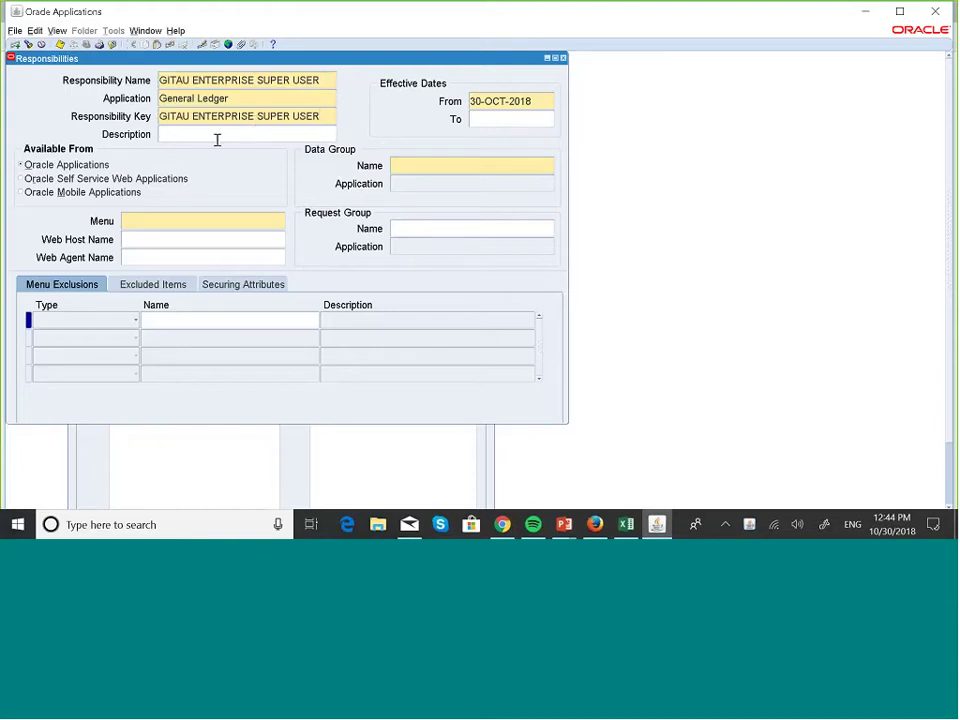
left_click(211, 138)
key("ctrl+v")
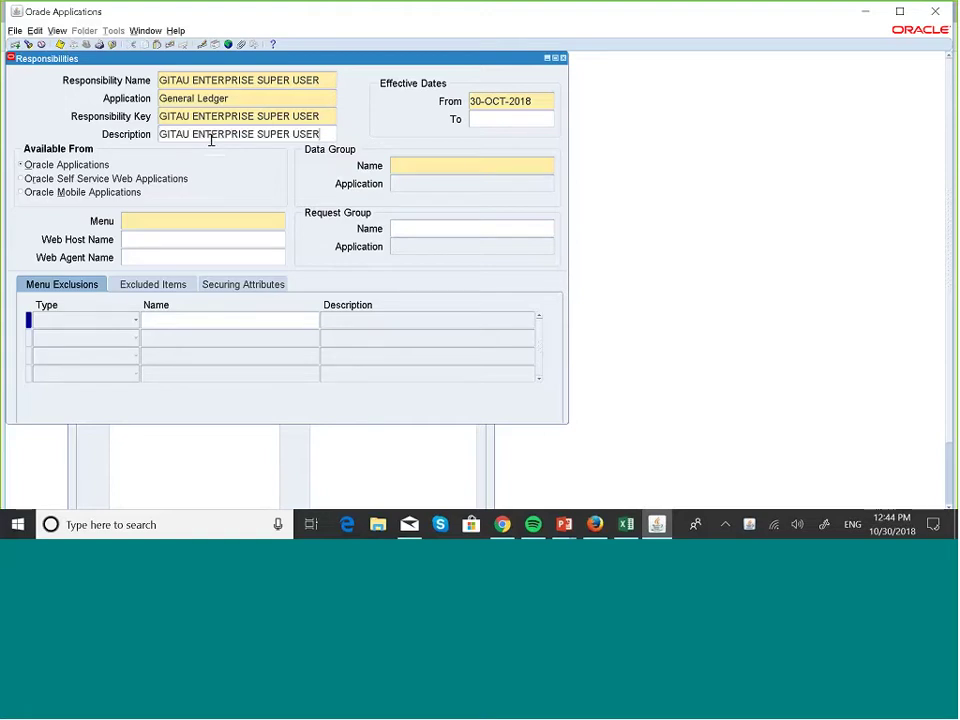
- Set the data group name to Standard and its application to General Ledger
left_click(417, 163)
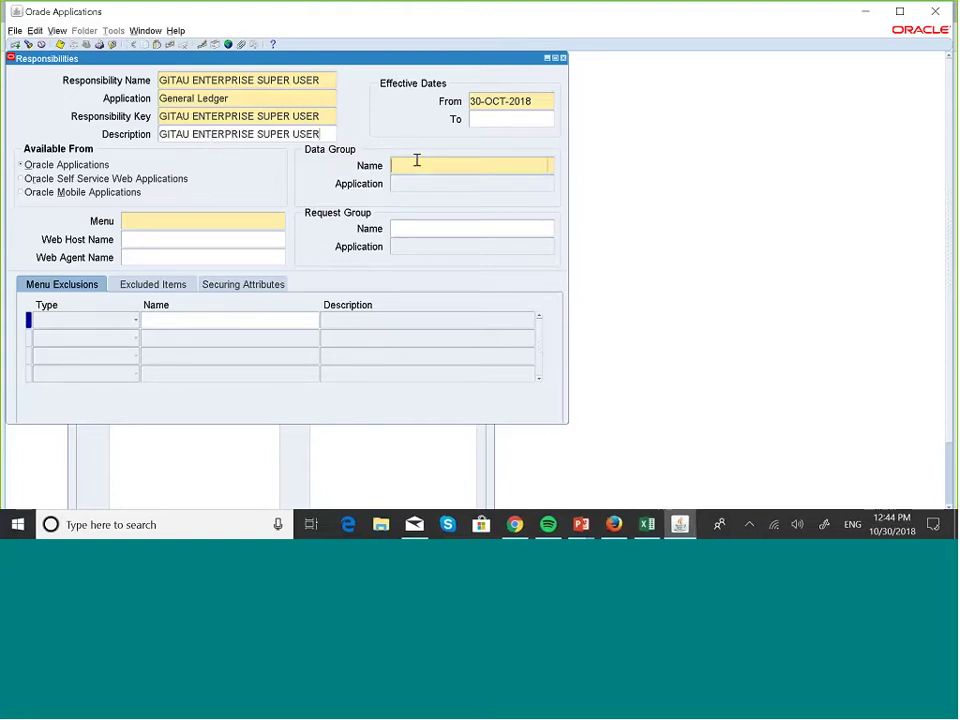
key("Caps_Lock")
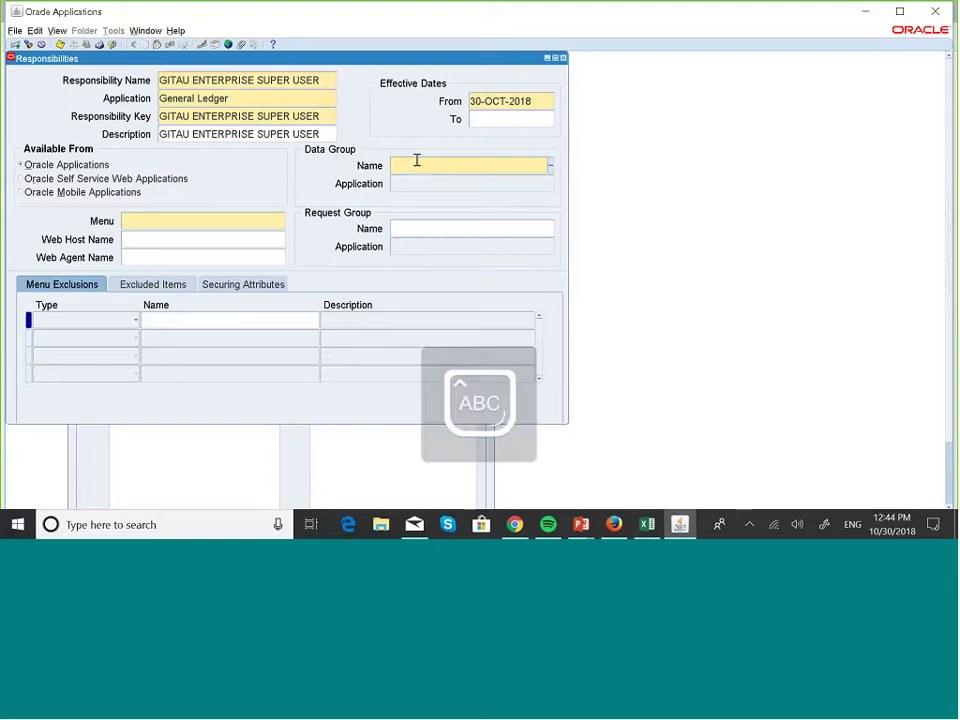
type("Stand")
key("Caps_Lock")
type("ard")
key("Tab")
key("Caps_Lock")
type("Gen")
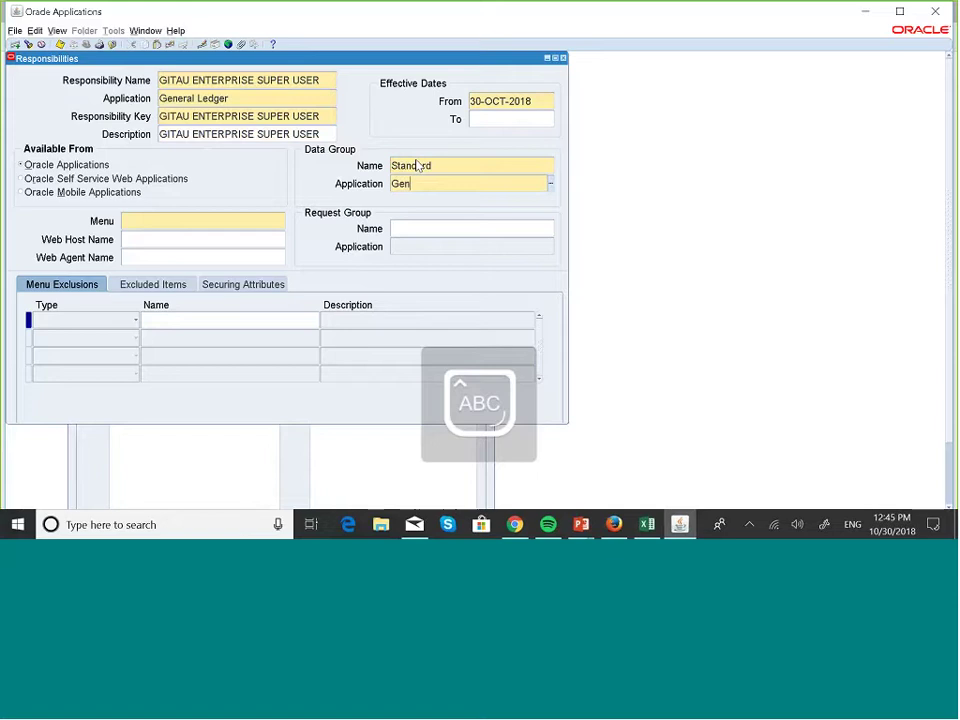
key("Caps_Lock")
type("e")
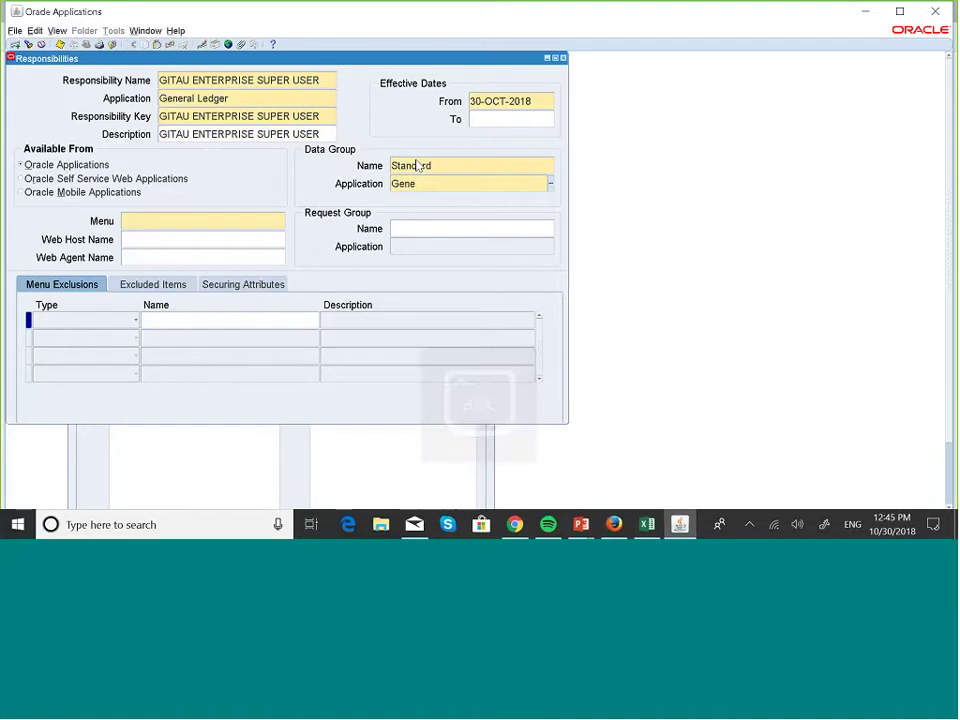
key("Tab")
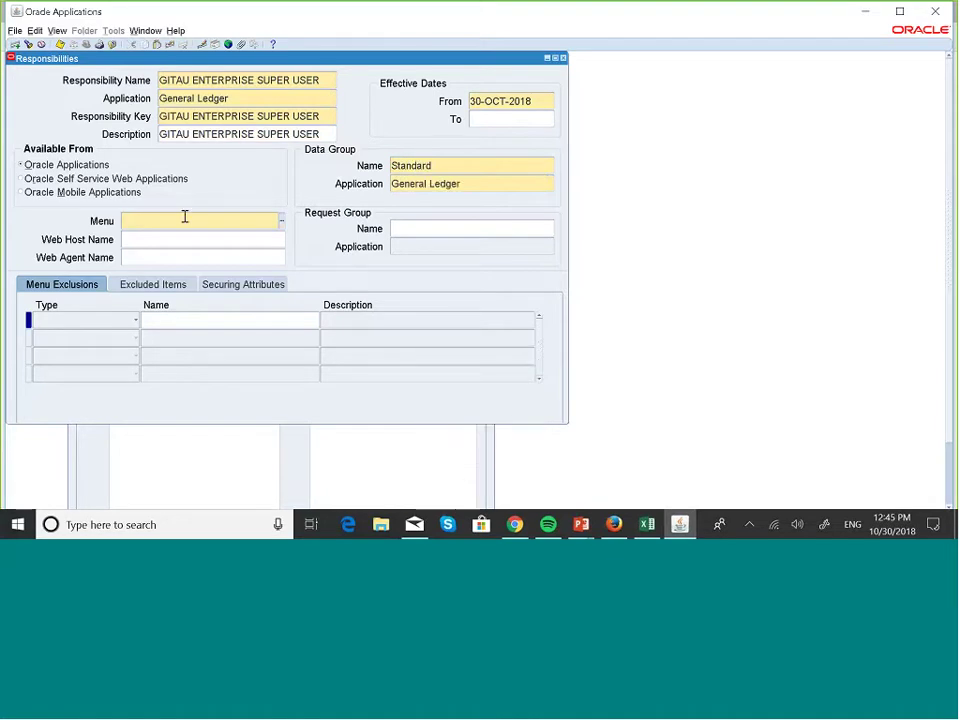
- Assign the GL_SUPERUSER menu to the responsibility
type("gl_super")
key("Tab")
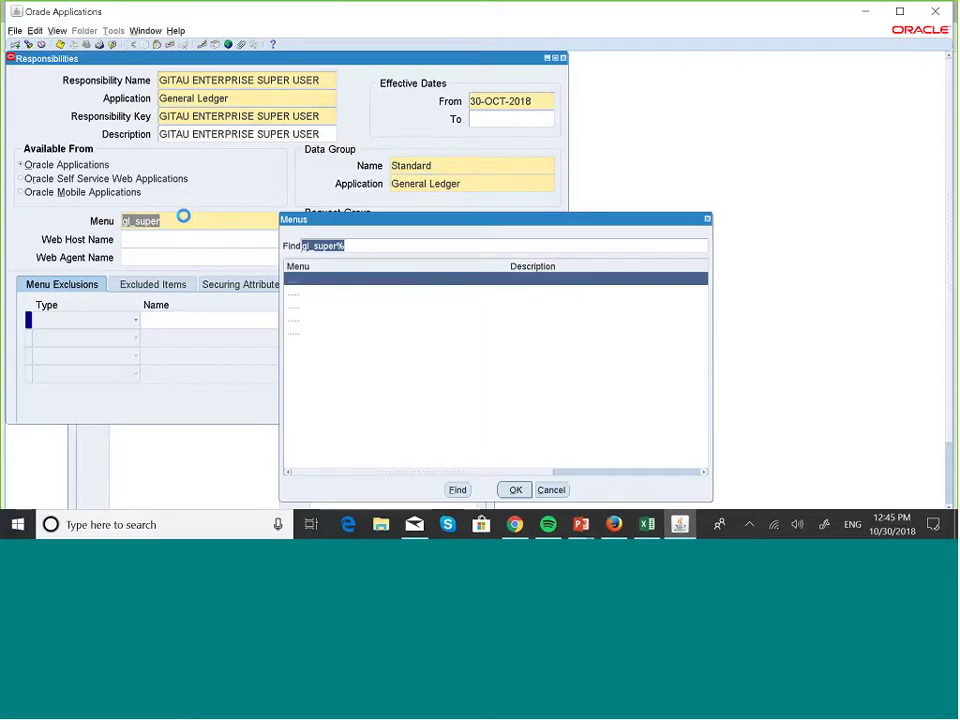
left_click(515, 490)
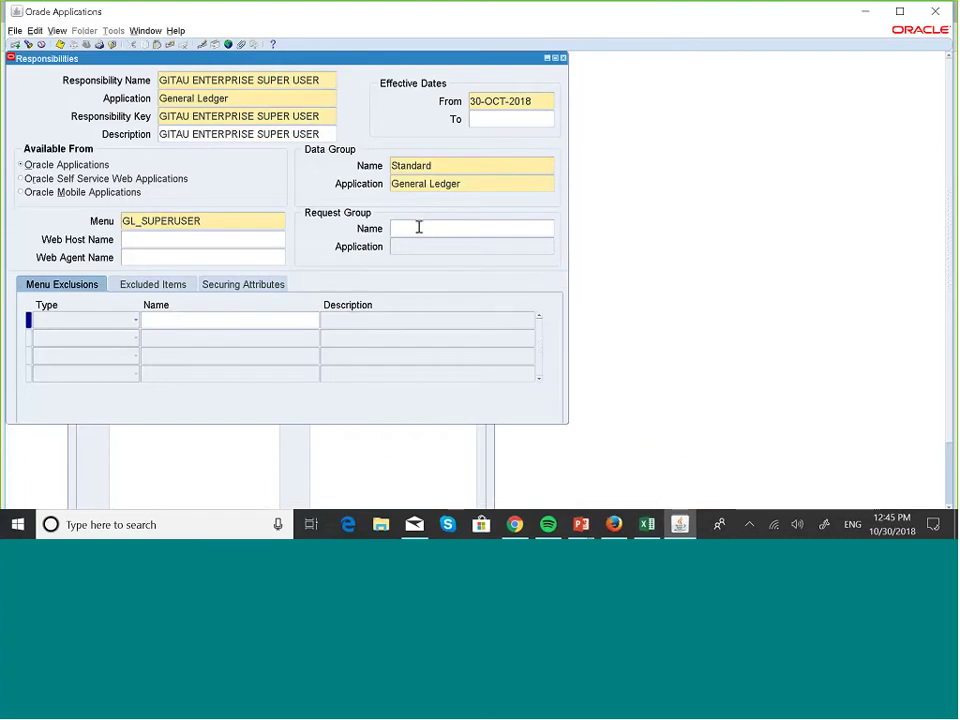
- Set the request group to GL Concurrent Program Group and save the responsibility
left_click(418, 226)
key("Caps_Lock")
type("GL")
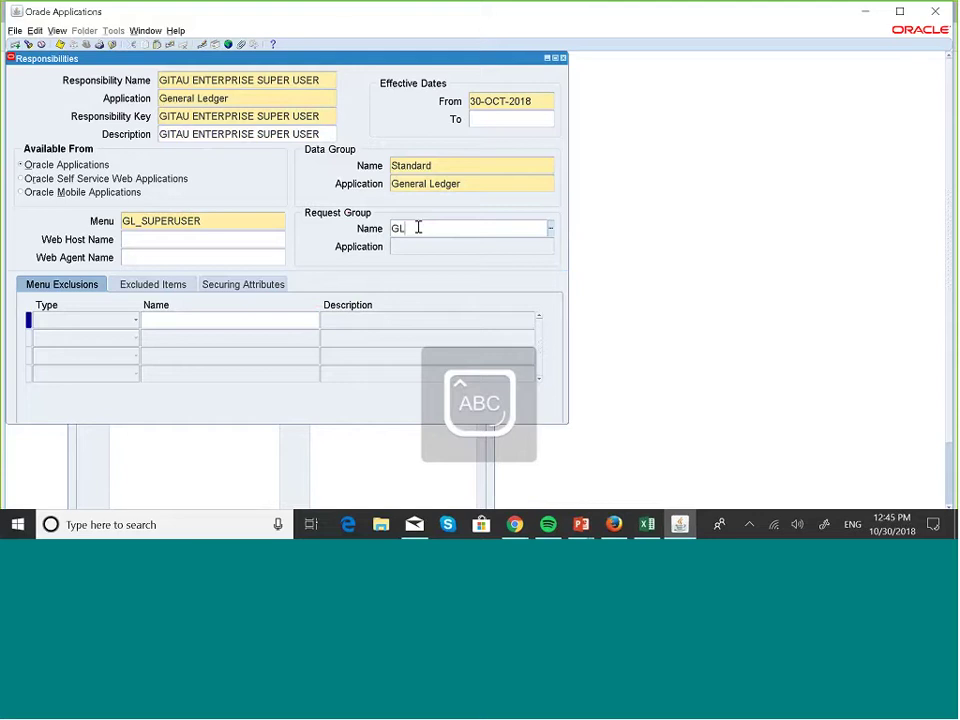
key("Caps_Lock")
type("Con")
key("Tab")
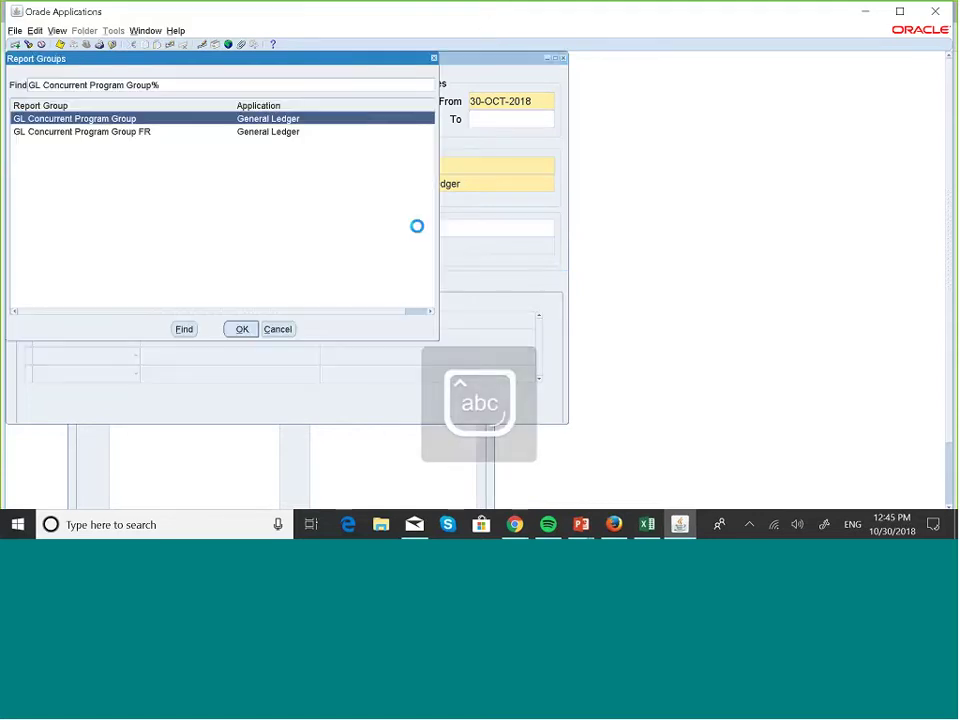
left_click(241, 329)
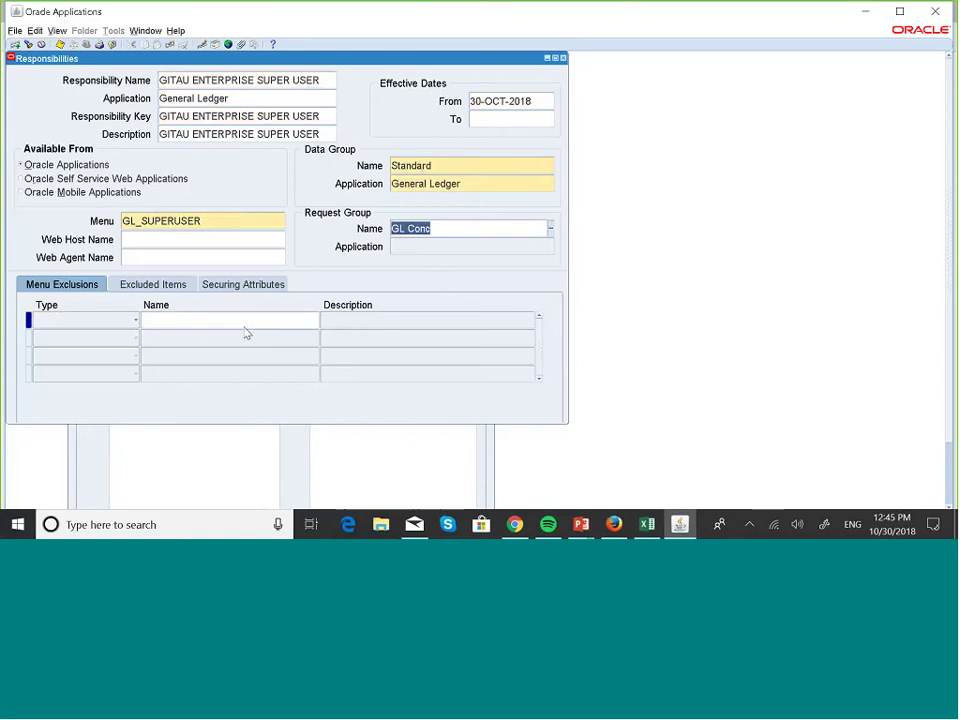
left_click(243, 322)
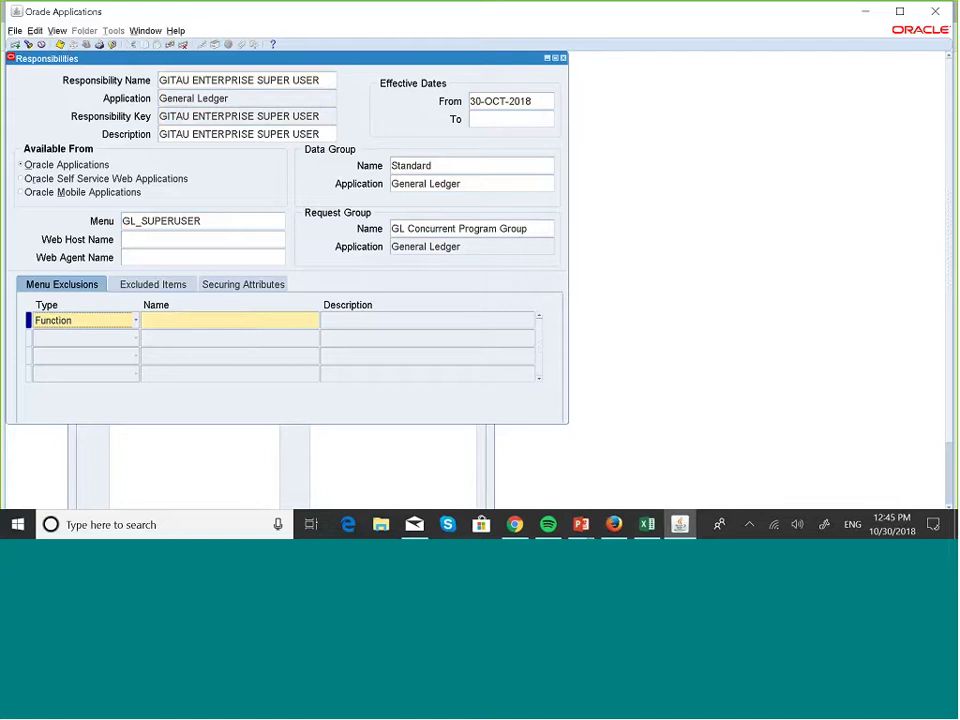
- Close the Responsibilities form and open the Users form for defining users under Security
left_click(563, 59)
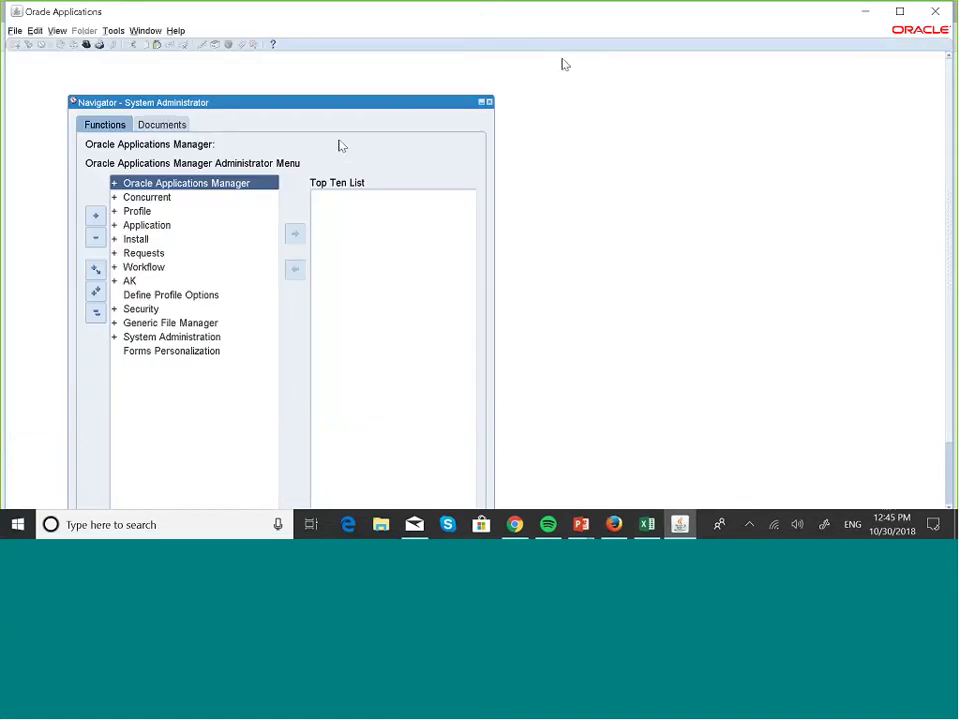
left_click(150, 309)
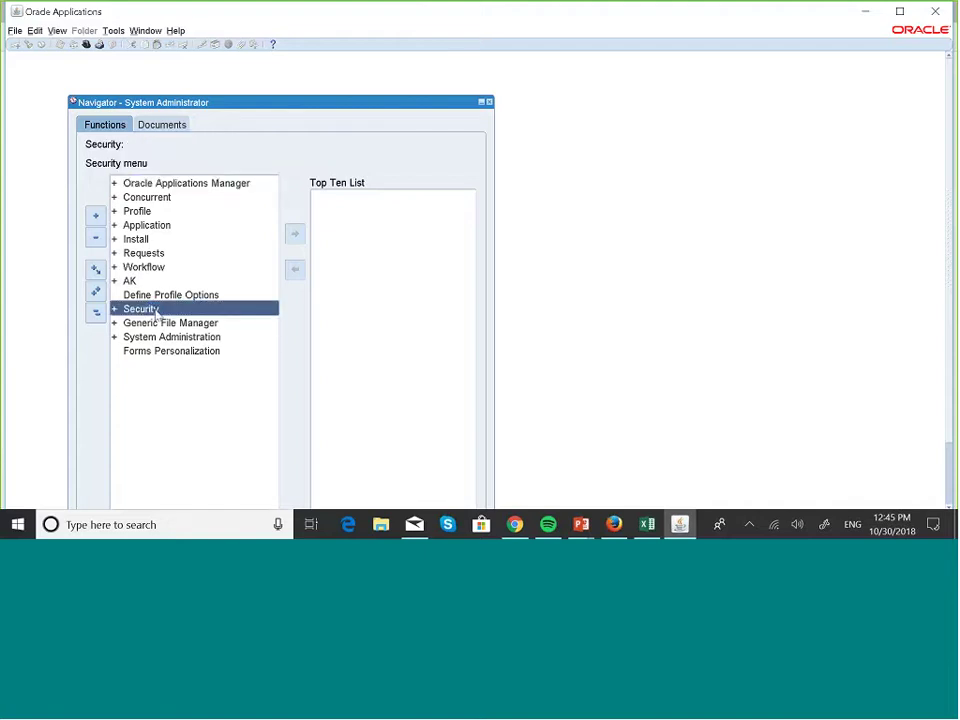
double_click(150, 310)
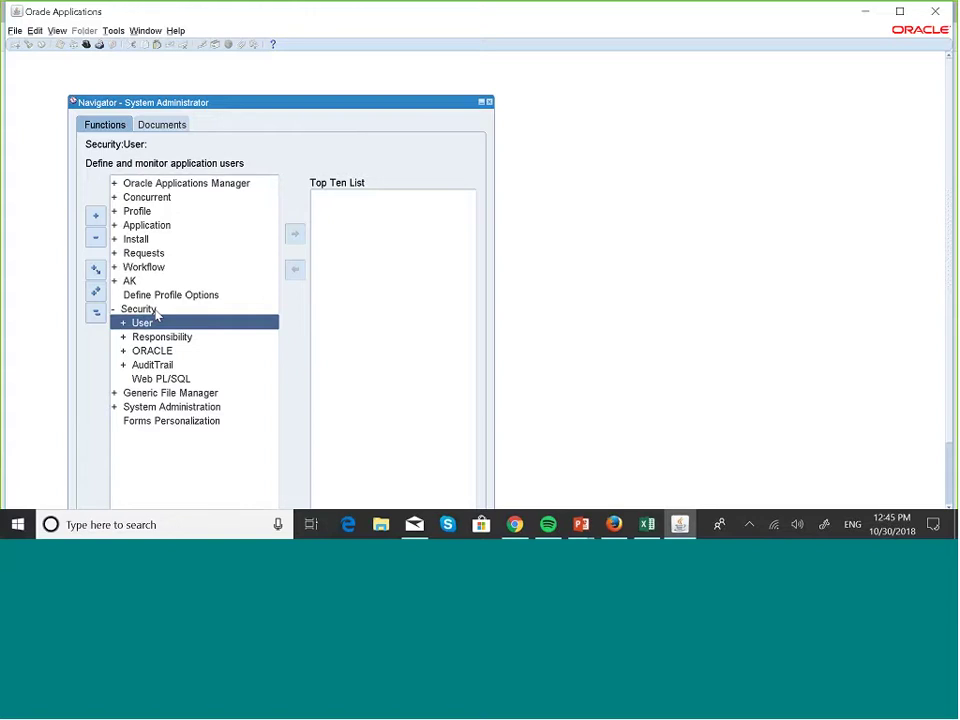
double_click(155, 313)
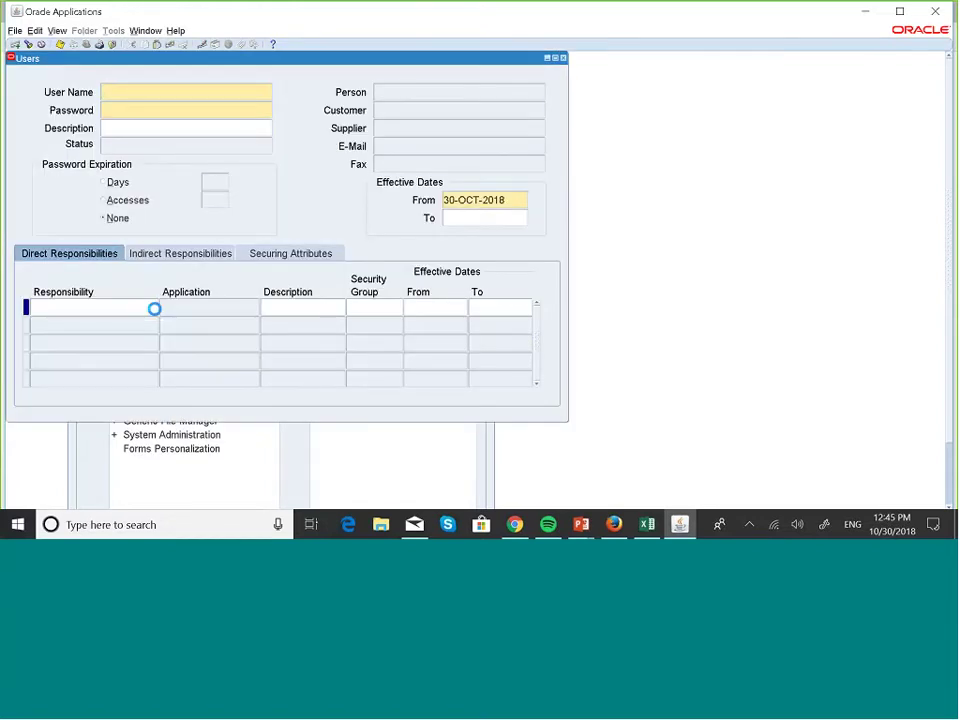
- Query the users by the start of the user name and go to the logged-in user's record
key("F11")
type("BO")
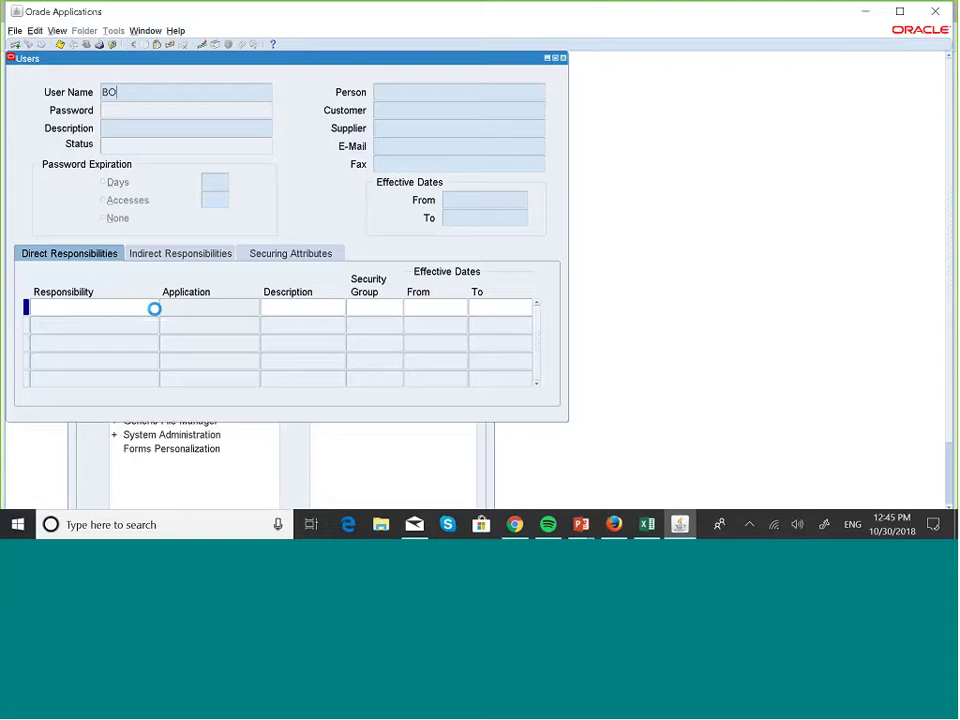
type("B%")
key("ctrl+F11")
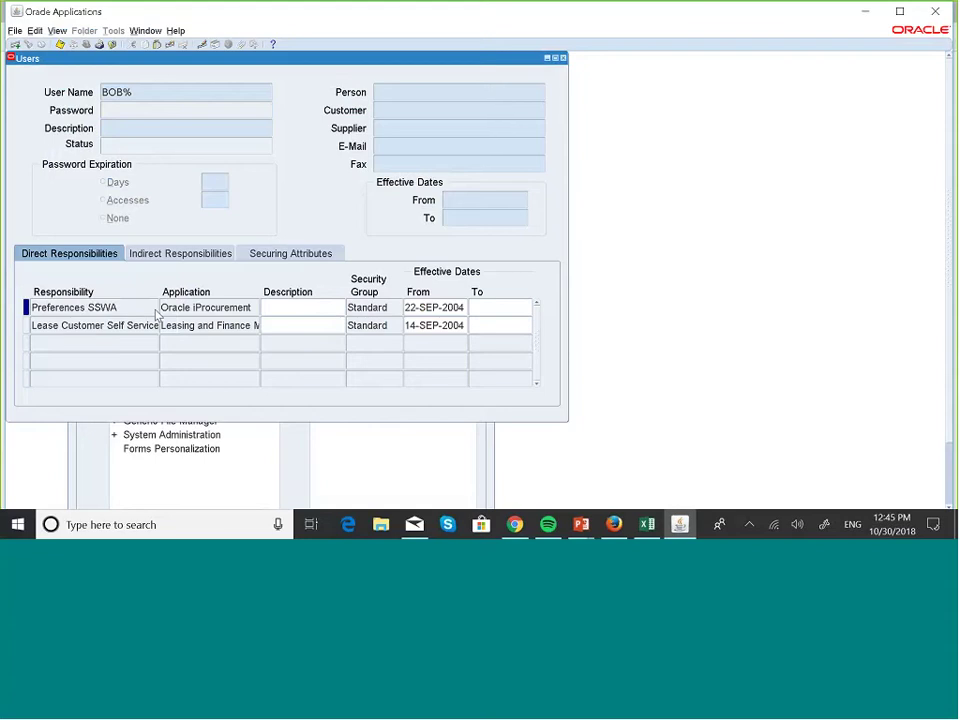
key("Down")
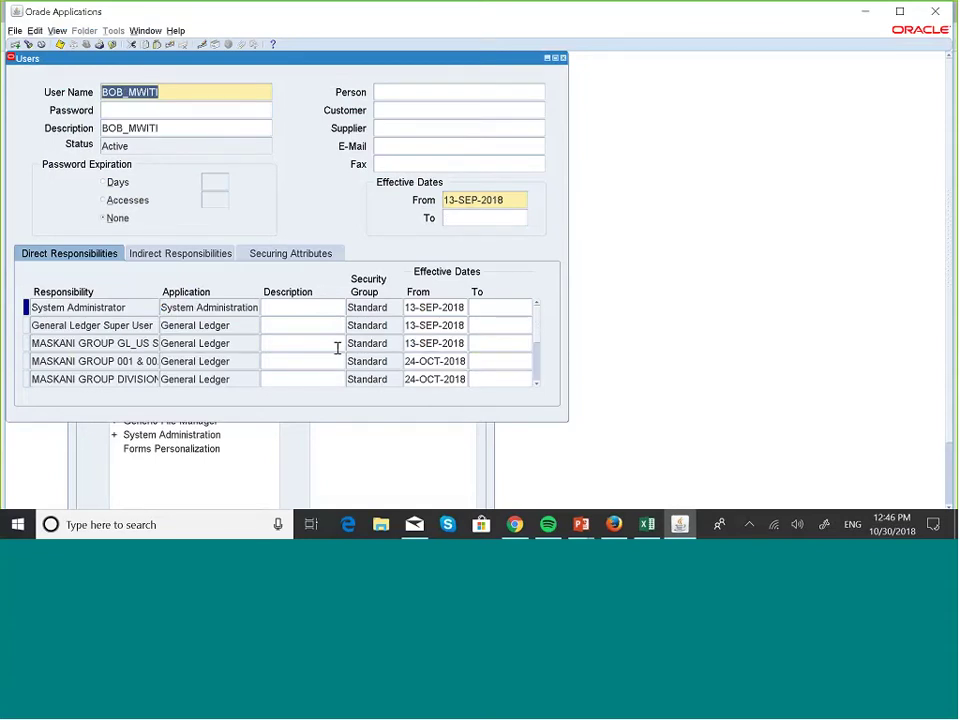
- Add the GITAU ENTERPRISE SUPER USER responsibility in a new row of the user's direct responsibilities and close the Users form
left_click(78, 345)
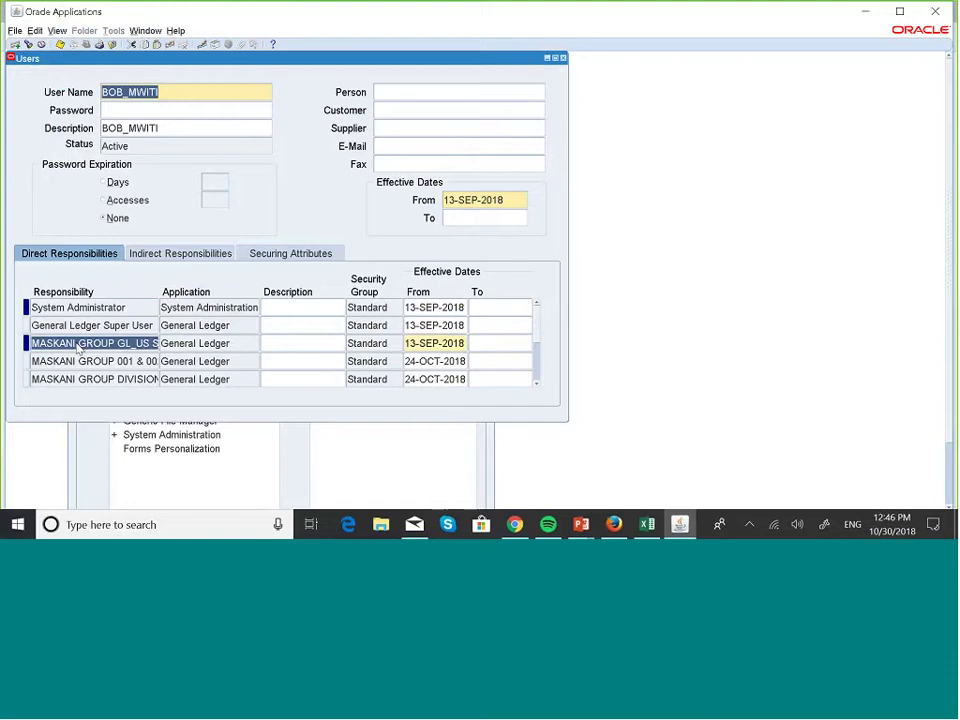
left_click(15, 44)
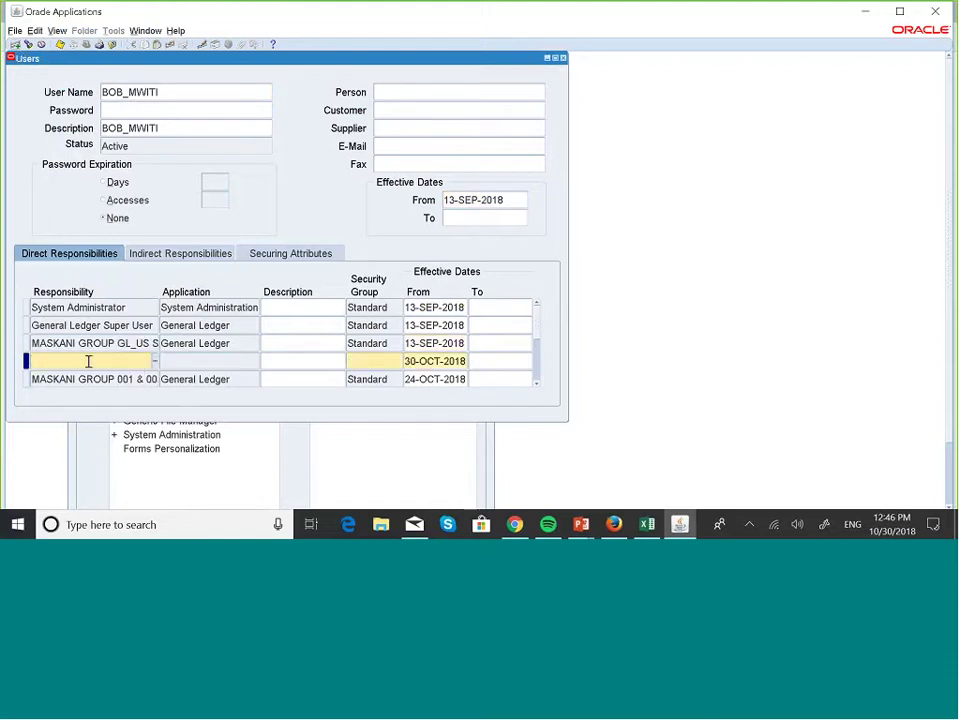
type("GIT")
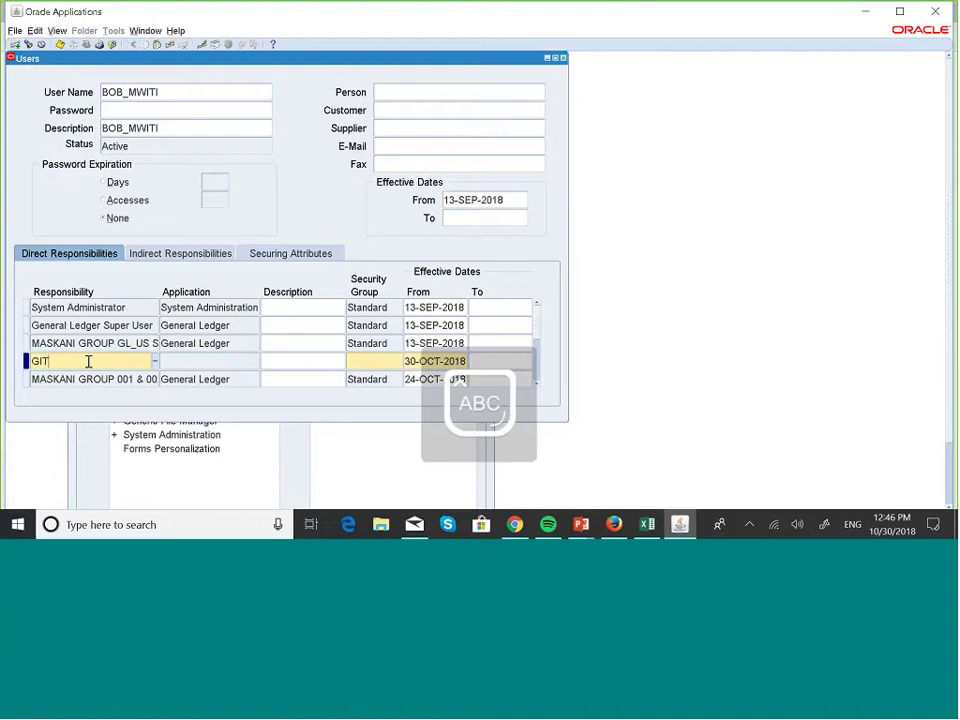
type("A")
key("Tab")
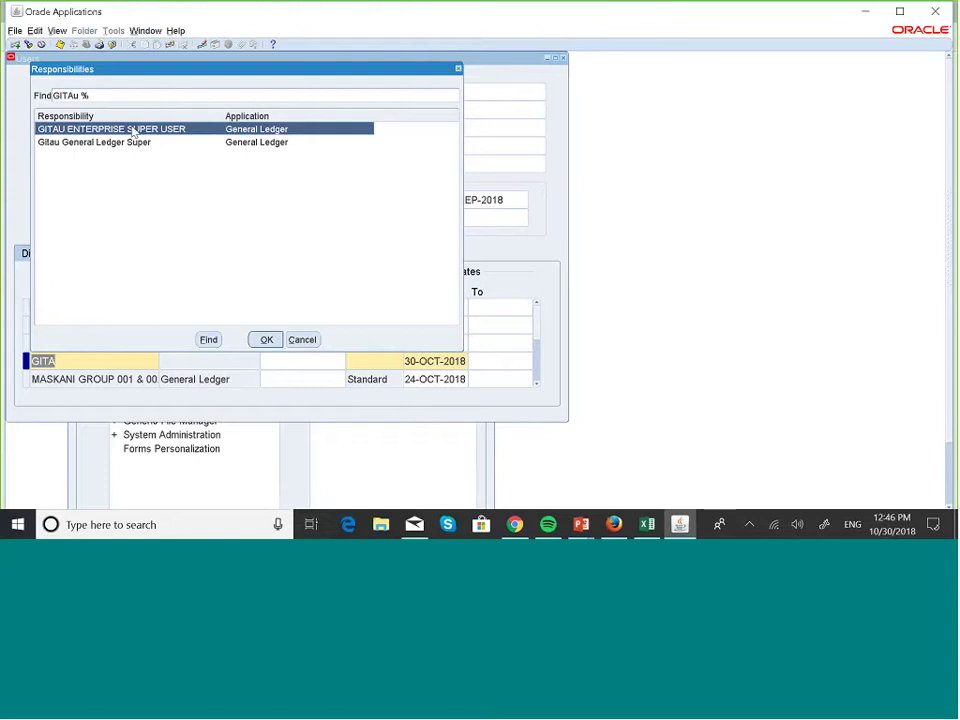
left_click(266, 340)
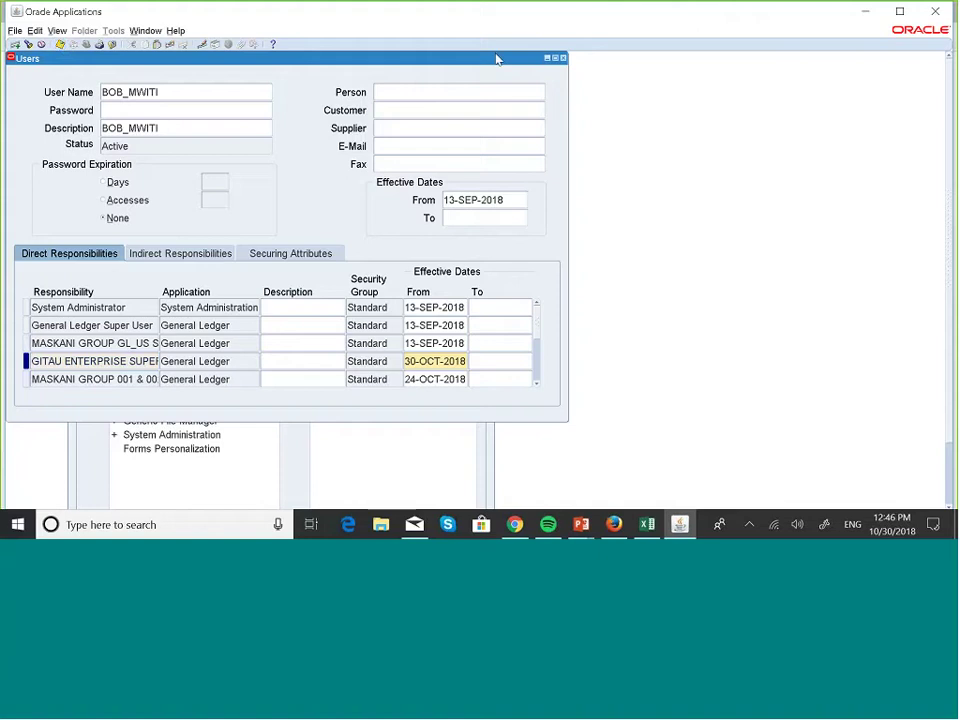
left_click(563, 59)
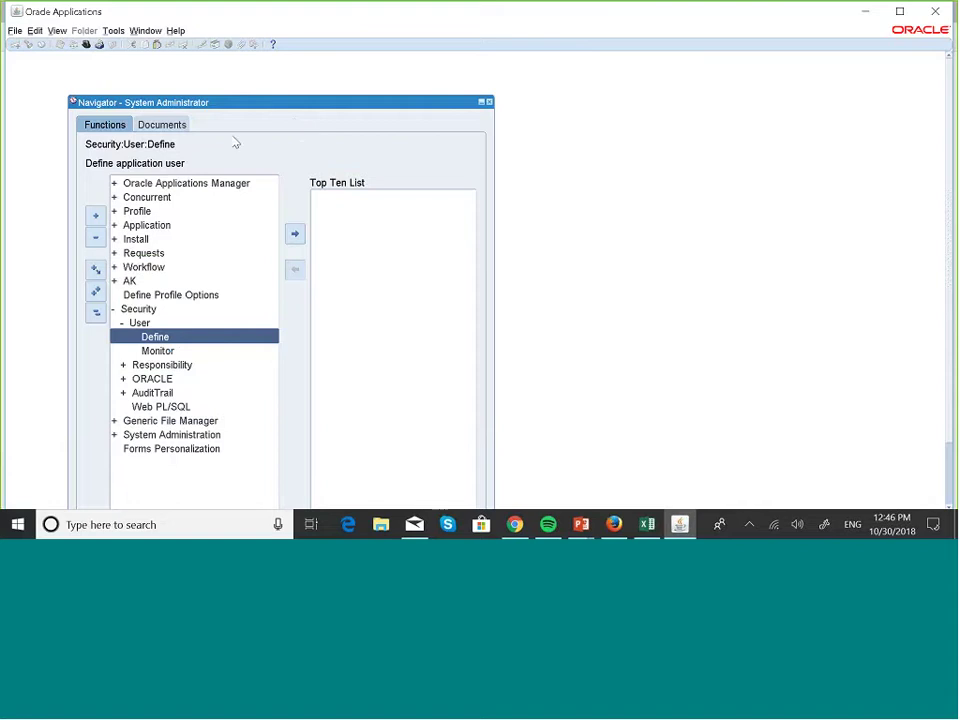
- Open the system profile values search and set its responsibility level to GITAU ENTERPRISE SUPER USER
double_click(137, 211)
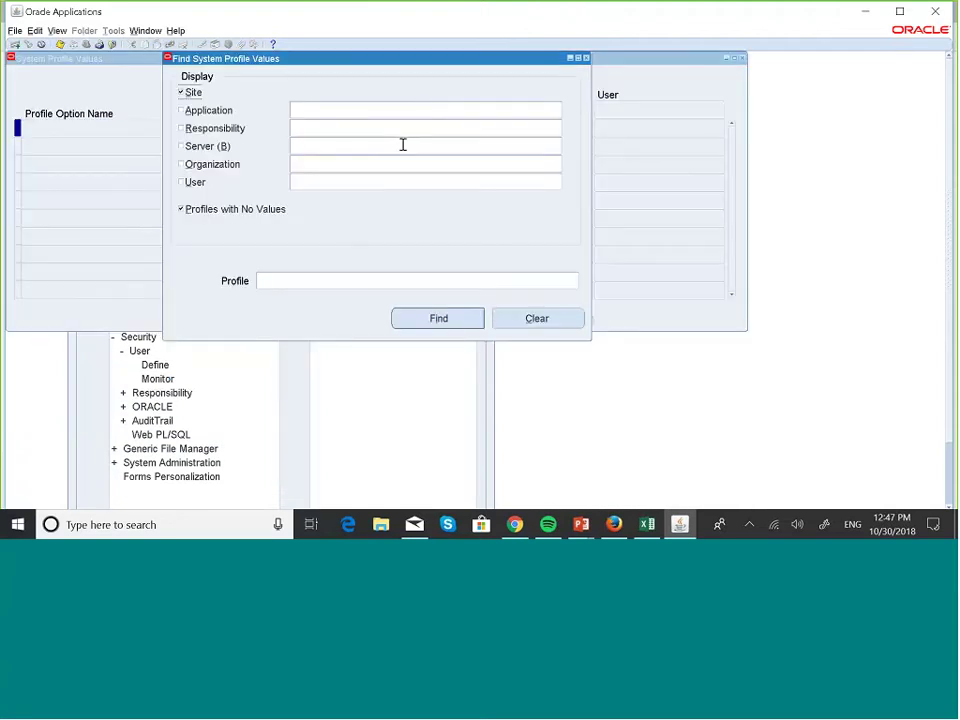
left_click(350, 131)
type("GITA")
key("Tab")
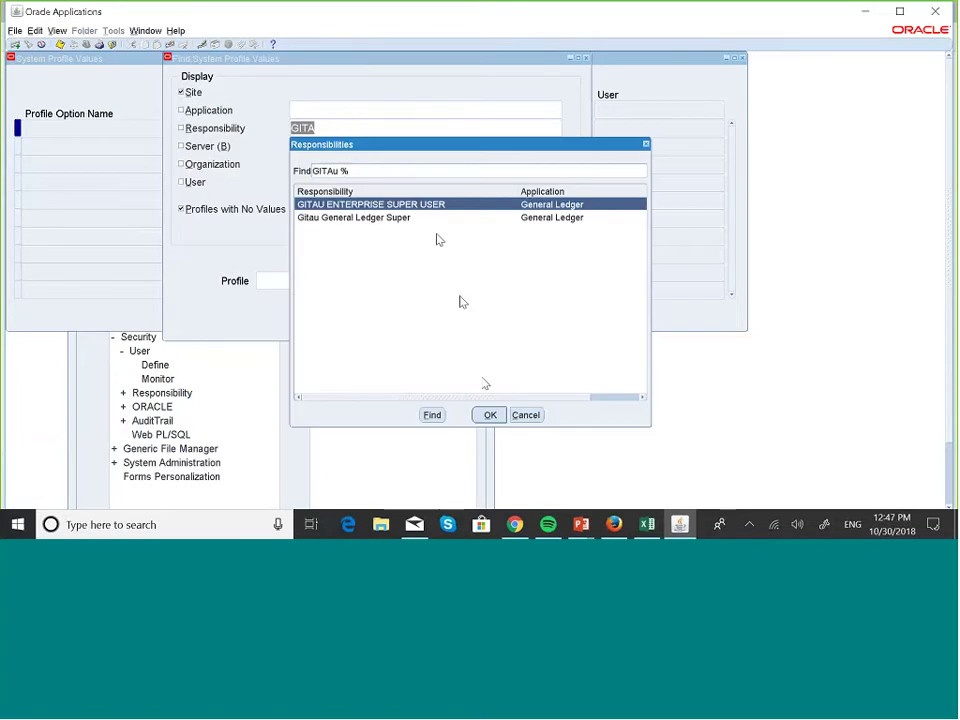
left_click(490, 414)
- Find the system profile options matching %DAT%Acces% for the chosen responsibility
left_click(274, 280)
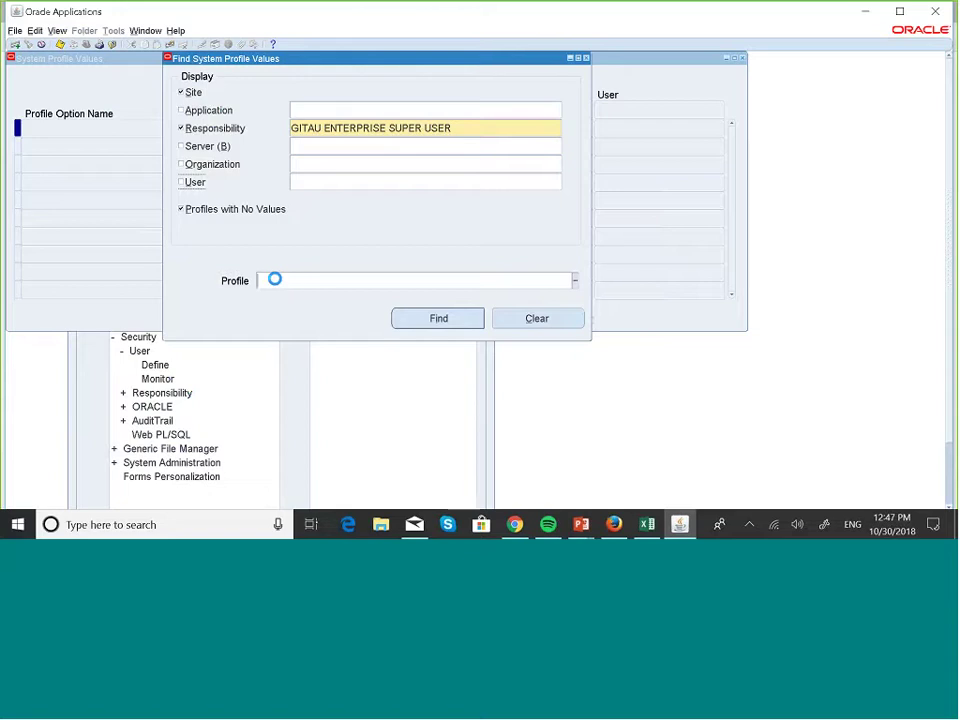
type("%DATA")
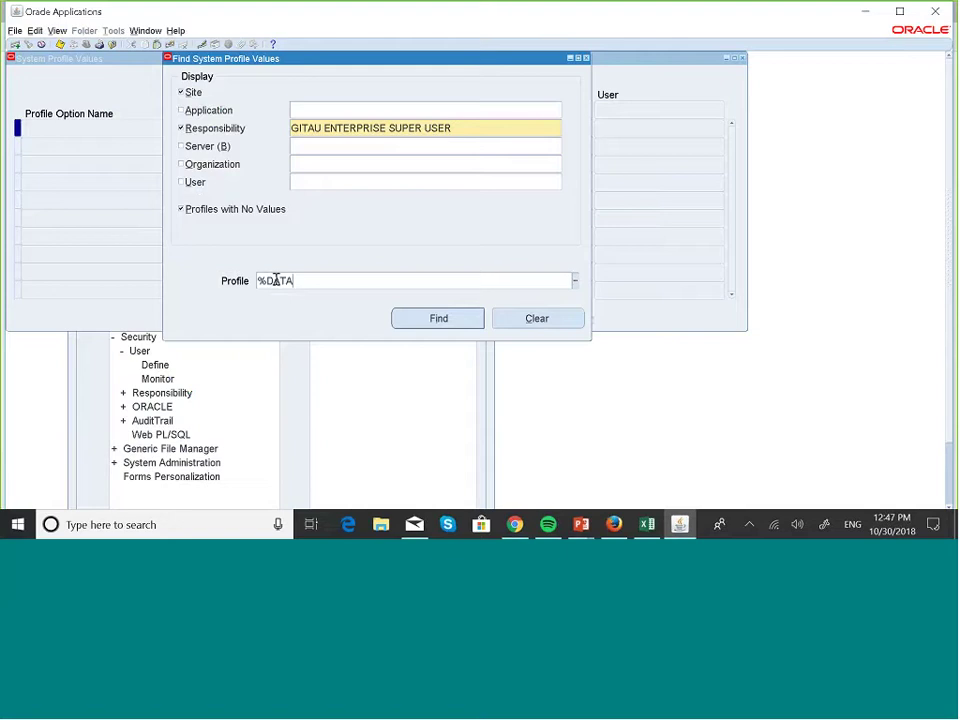
key("BackSpace")
type("%A")
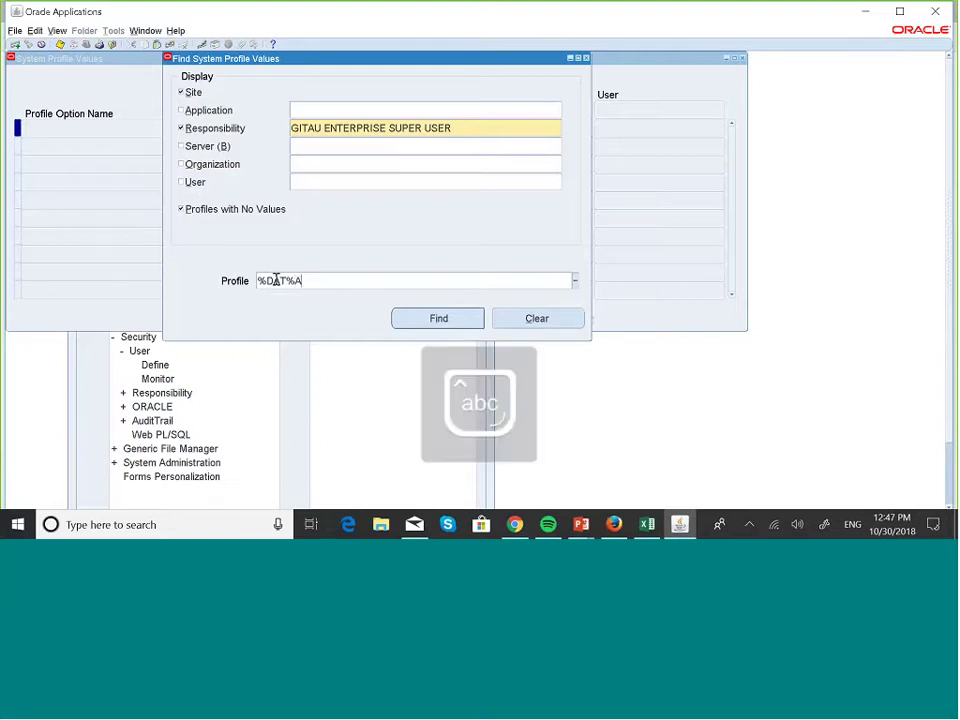
type("cces%")
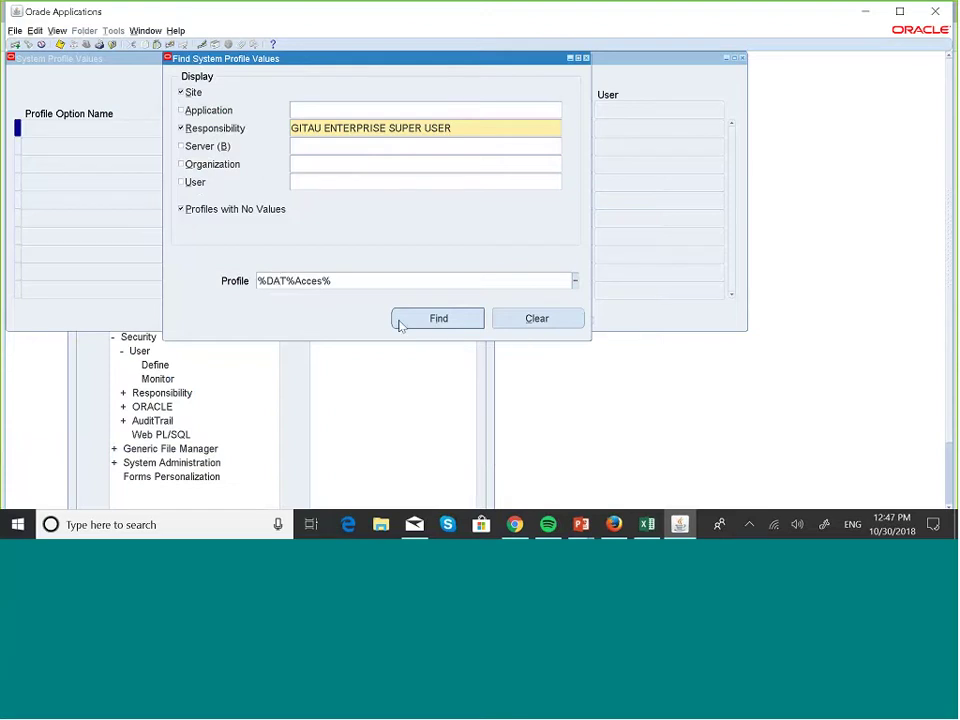
left_click(428, 319)
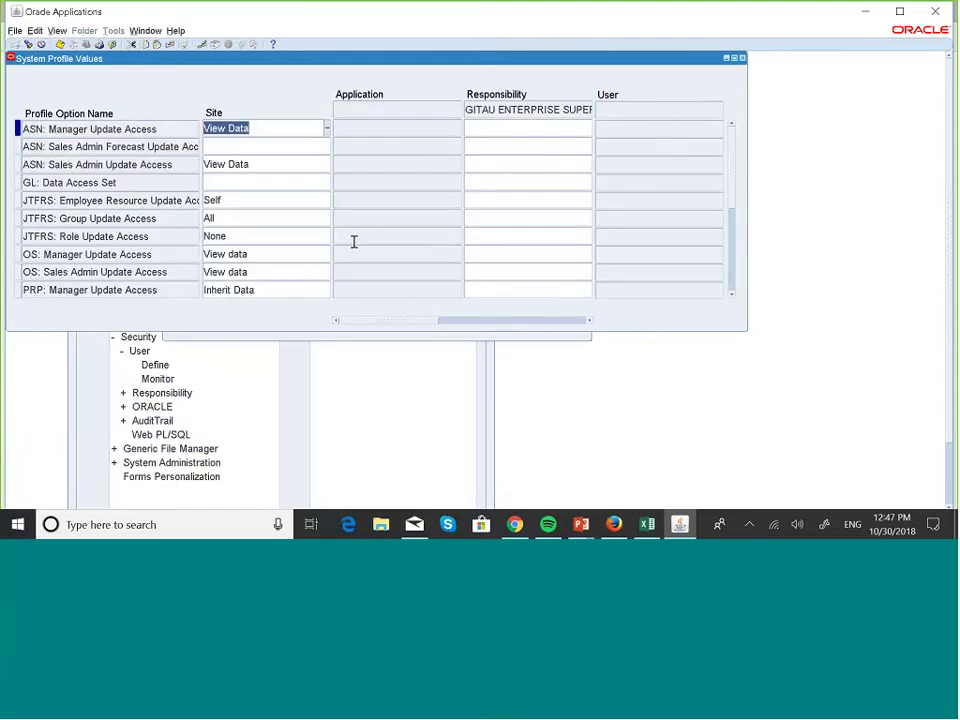
- Set GL: Data Access Set to Gitau's Ledger at responsibility level and close the System Profile Values form
left_click(148, 184)
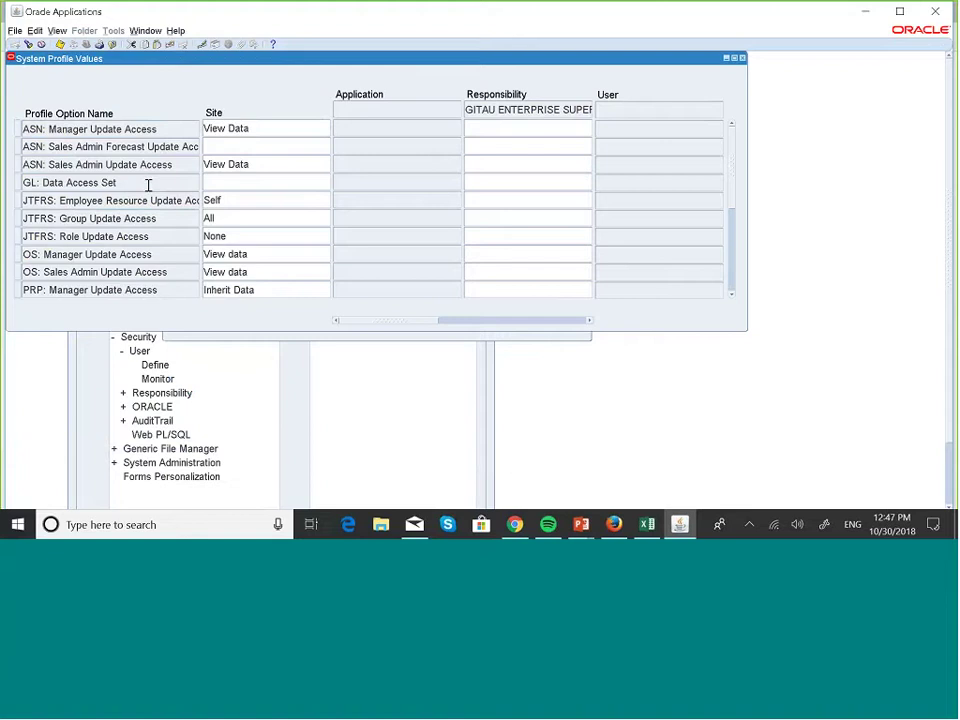
left_click(471, 188)
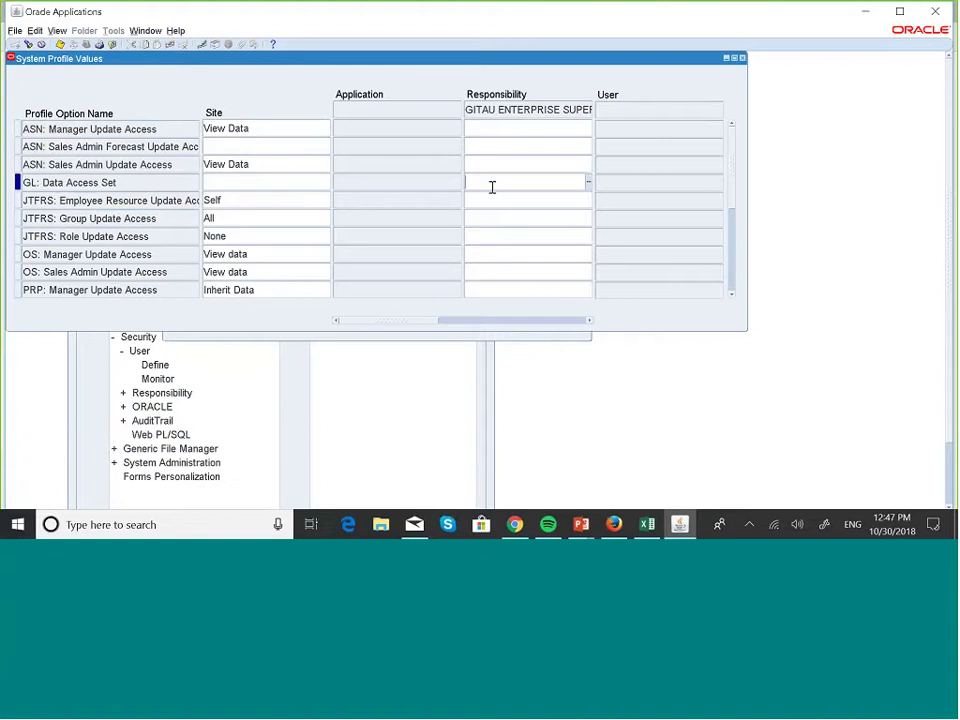
left_click(588, 183)
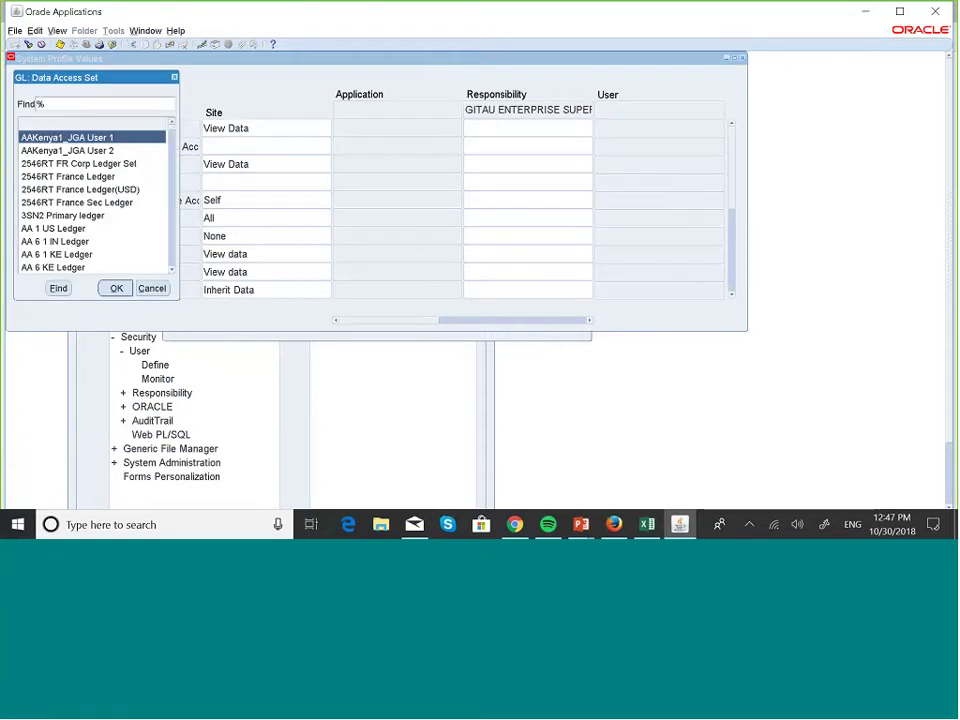
left_click(39, 103)
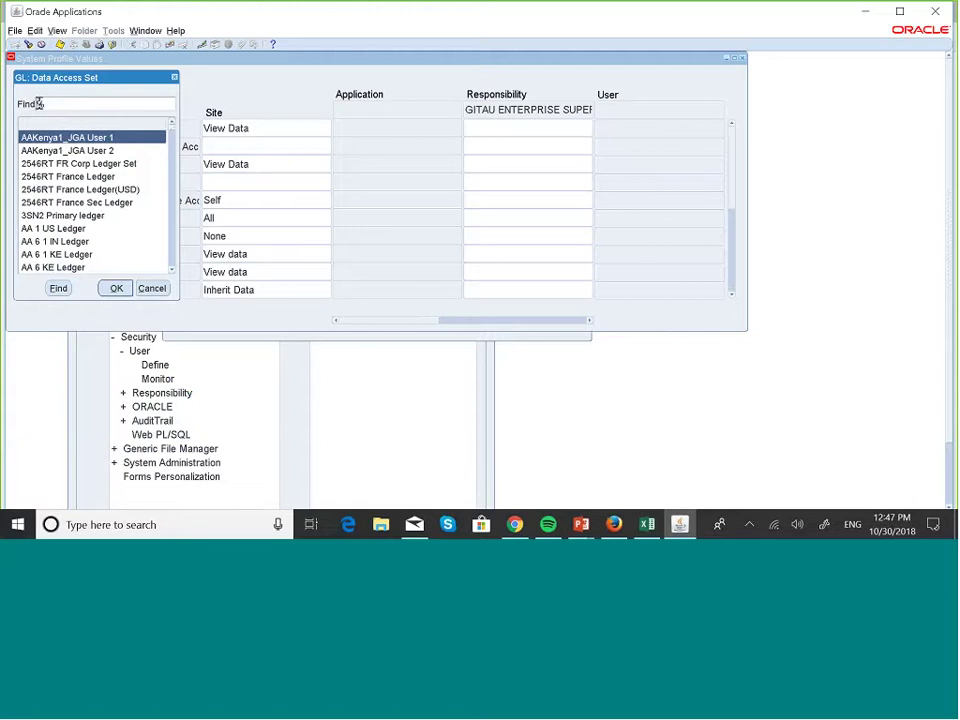
type("%")
type("ita")
left_click(58, 288)
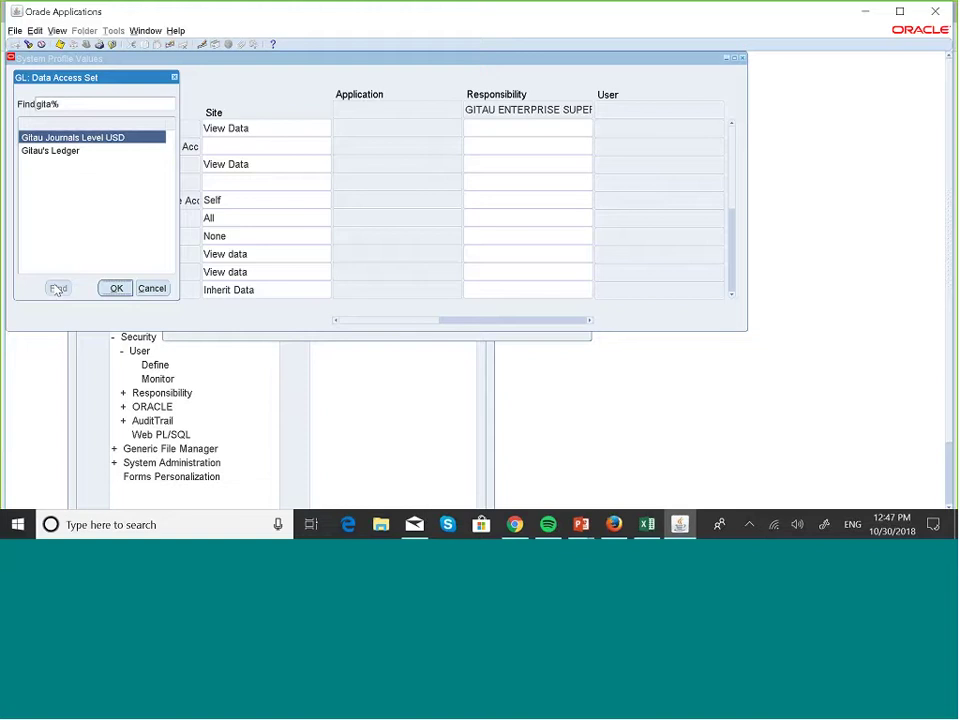
left_click(62, 151)
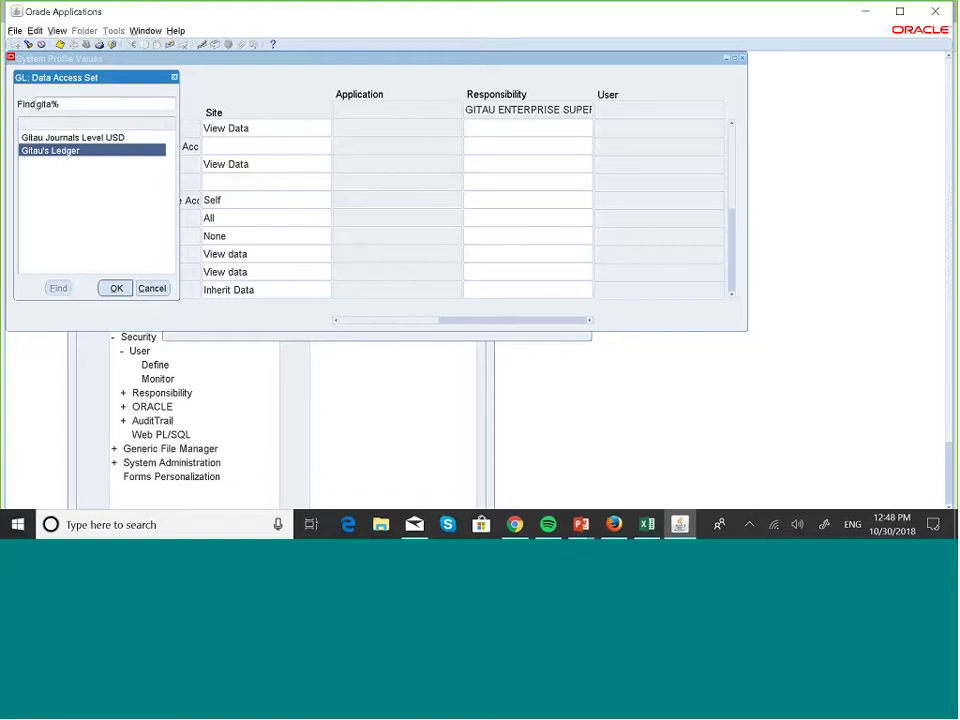
left_click(116, 288)
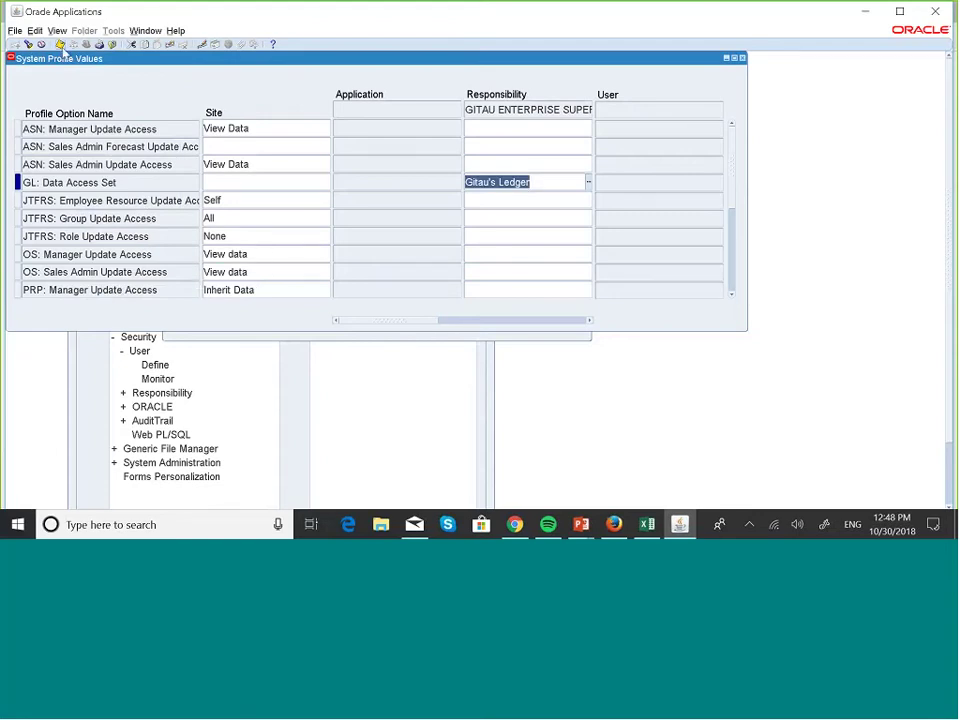
left_click(742, 58)
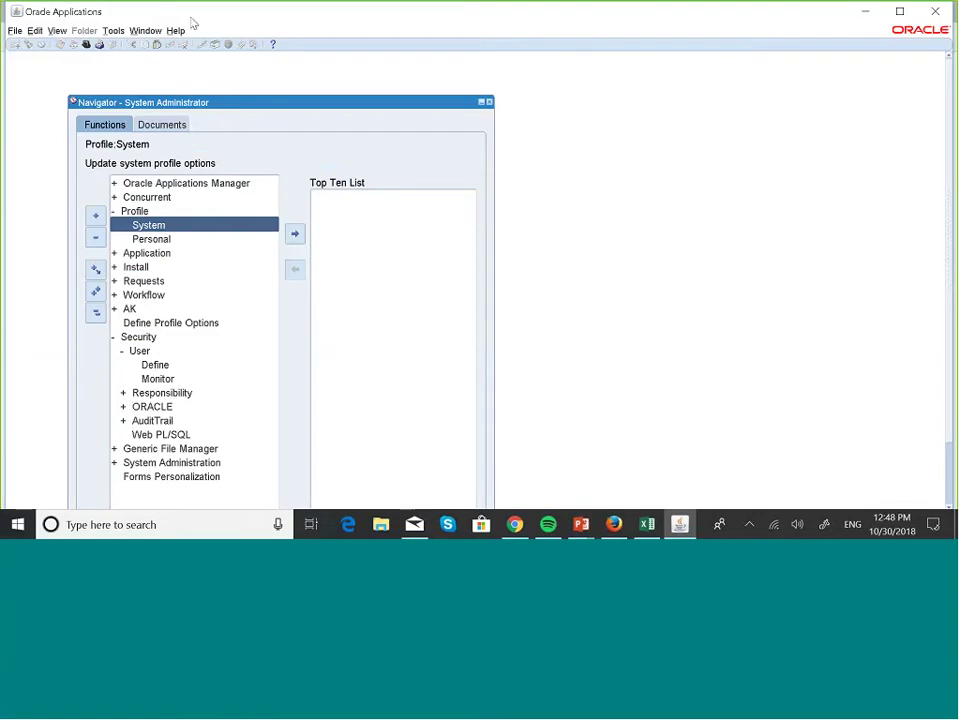
- Switch from System Administrator to the GITAU ENTERPRISE SUPER USER responsibility
left_click(15, 31)
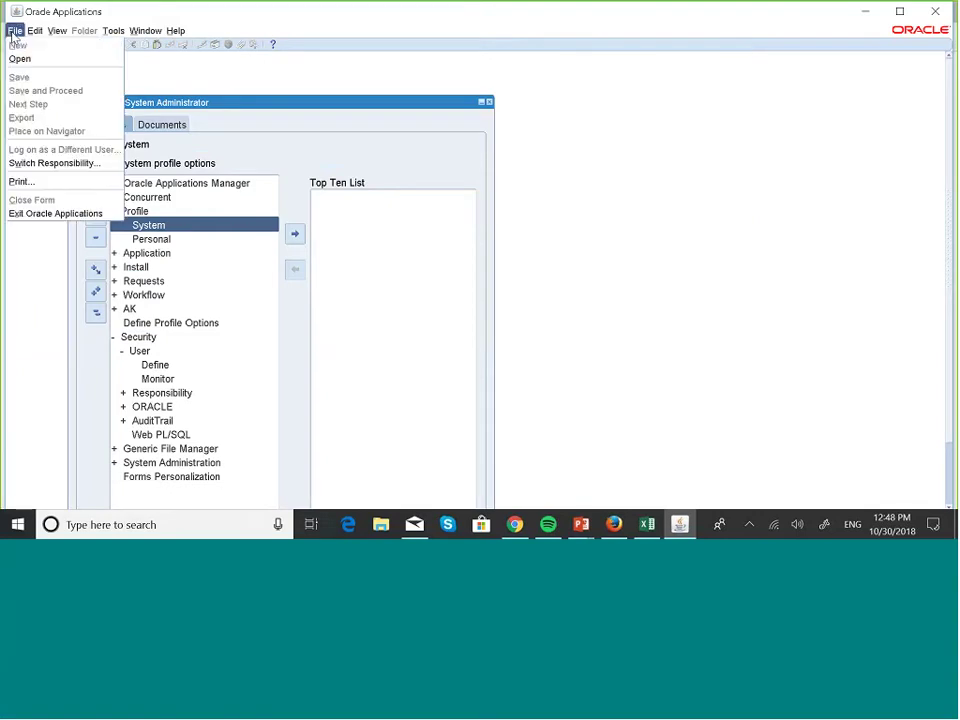
left_click(69, 163)
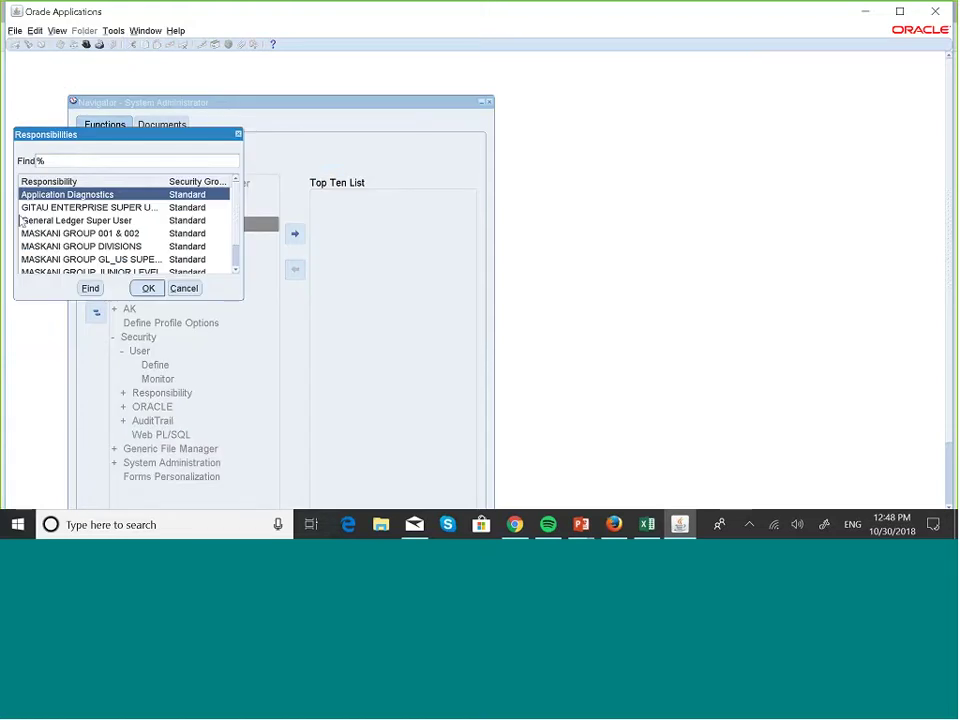
left_click(116, 208)
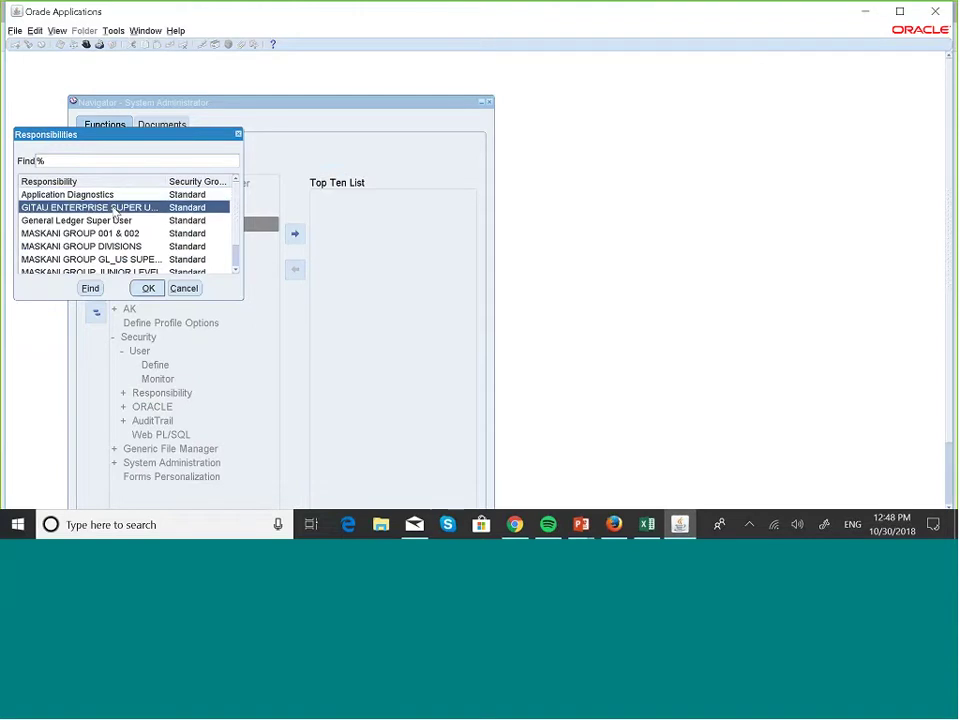
left_click(148, 288)
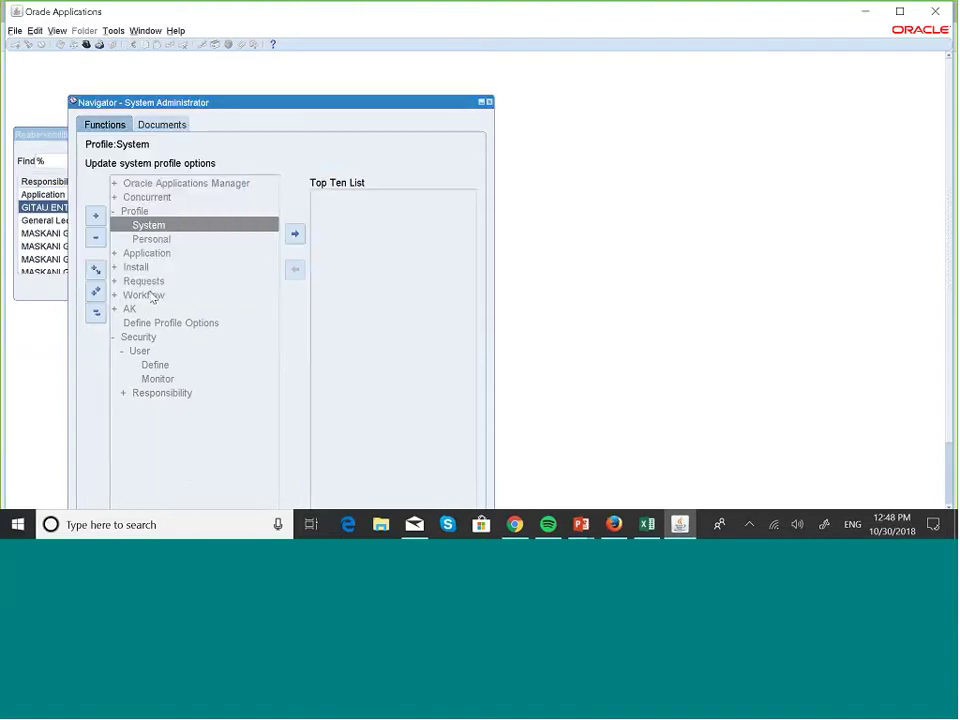
- Open the Enter Journals form, find all journals without any search criteria, and close the results
key("Return")
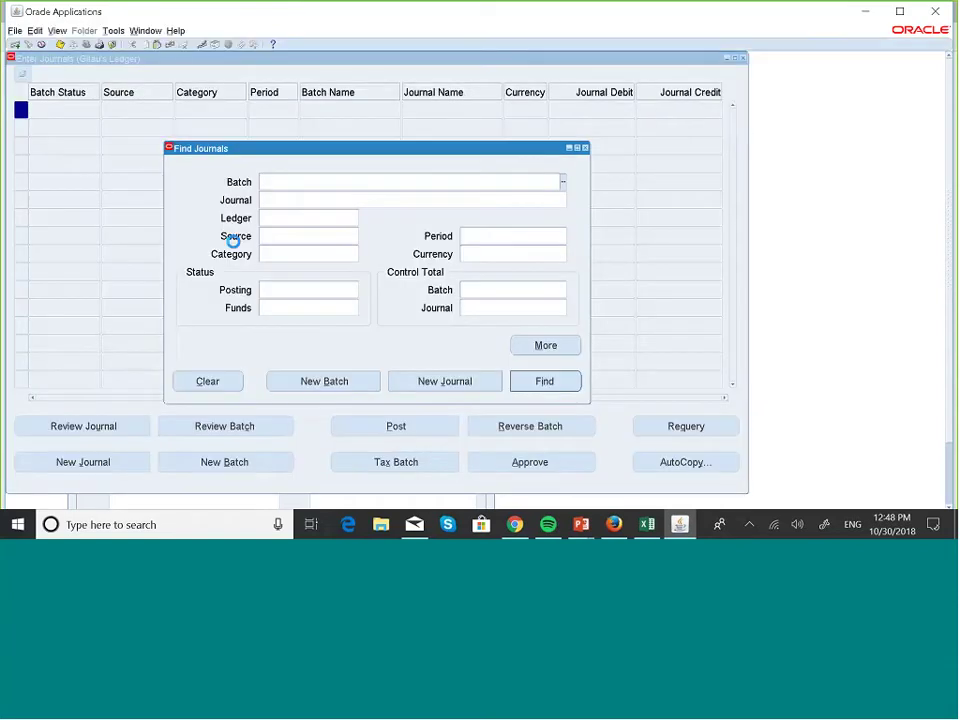
left_click(544, 381)
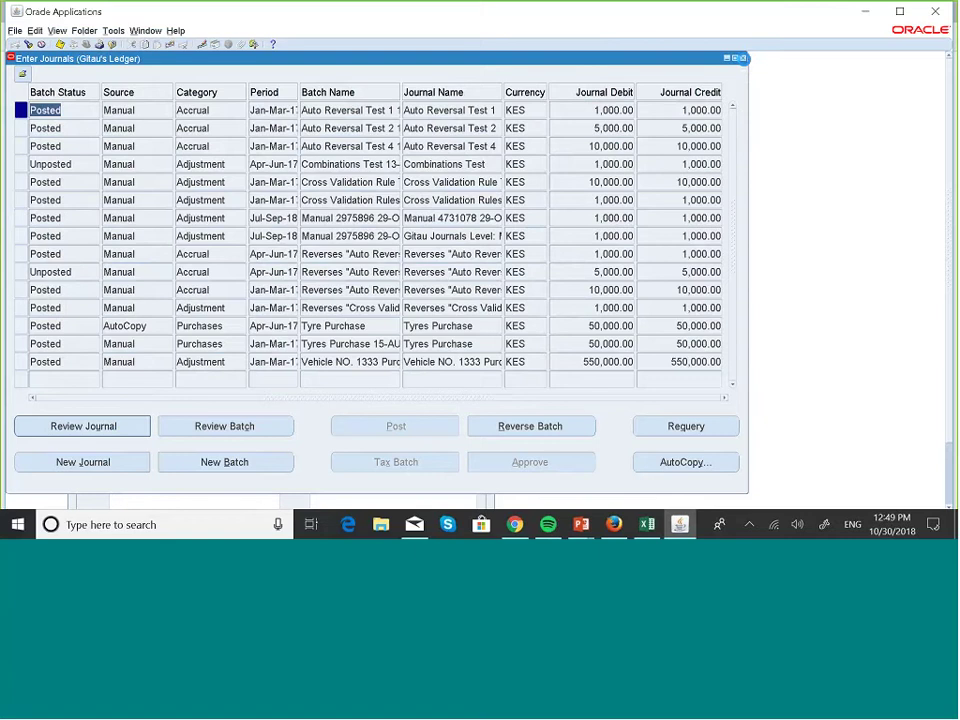
key("F4")
- Reopen Enter Journals, find the journals of the ledger Gitau Journals Level USD, and close the form
key("Return")
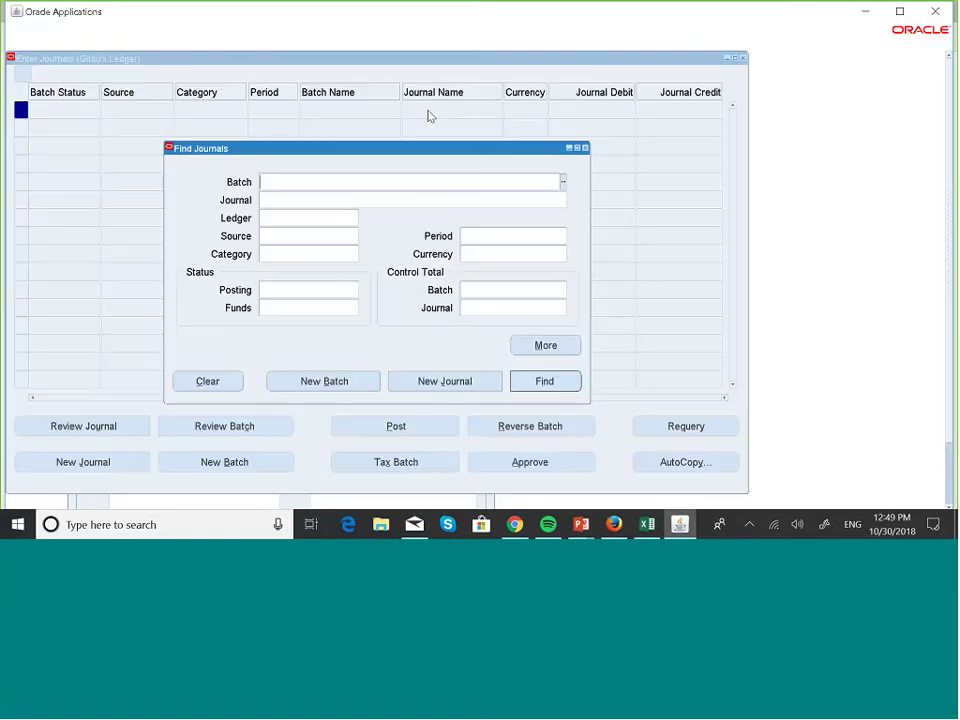
left_click(317, 217)
left_click(355, 218)
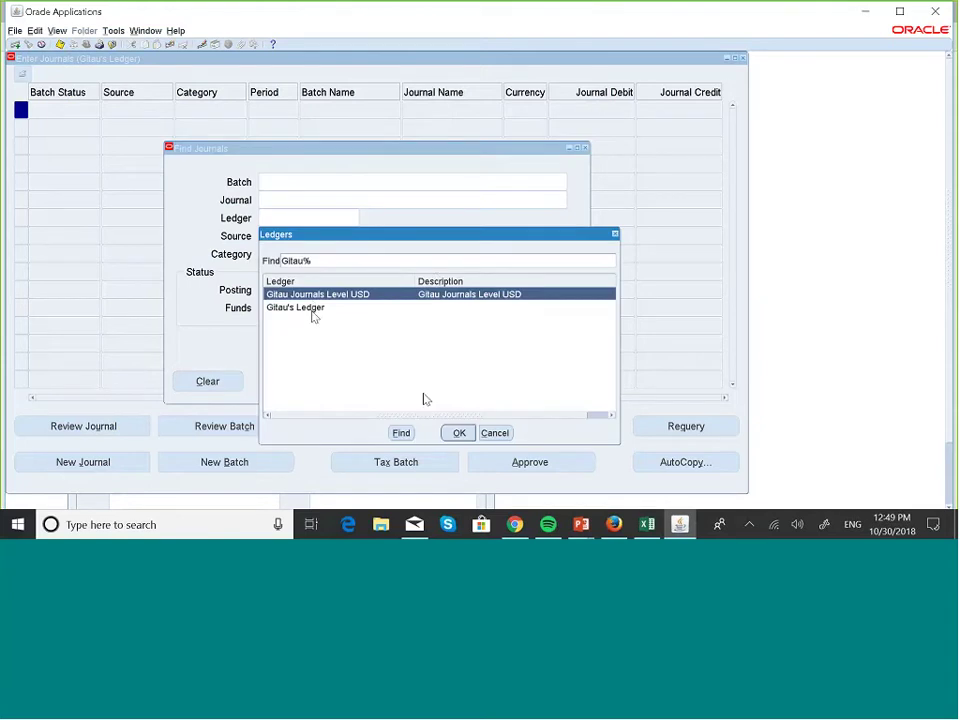
left_click(457, 434)
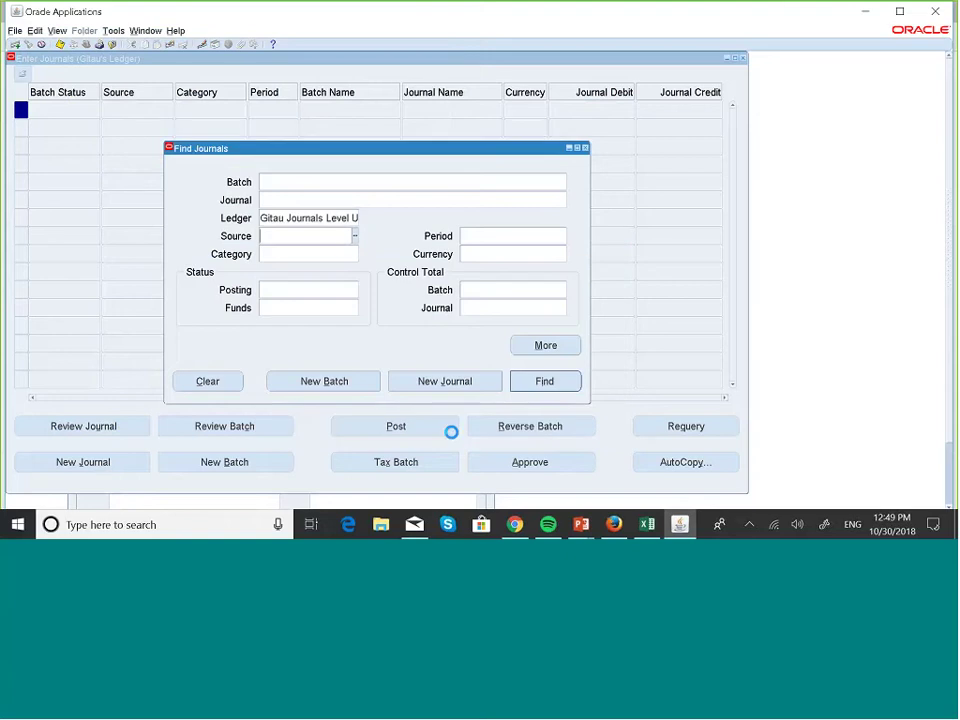
left_click(573, 381)
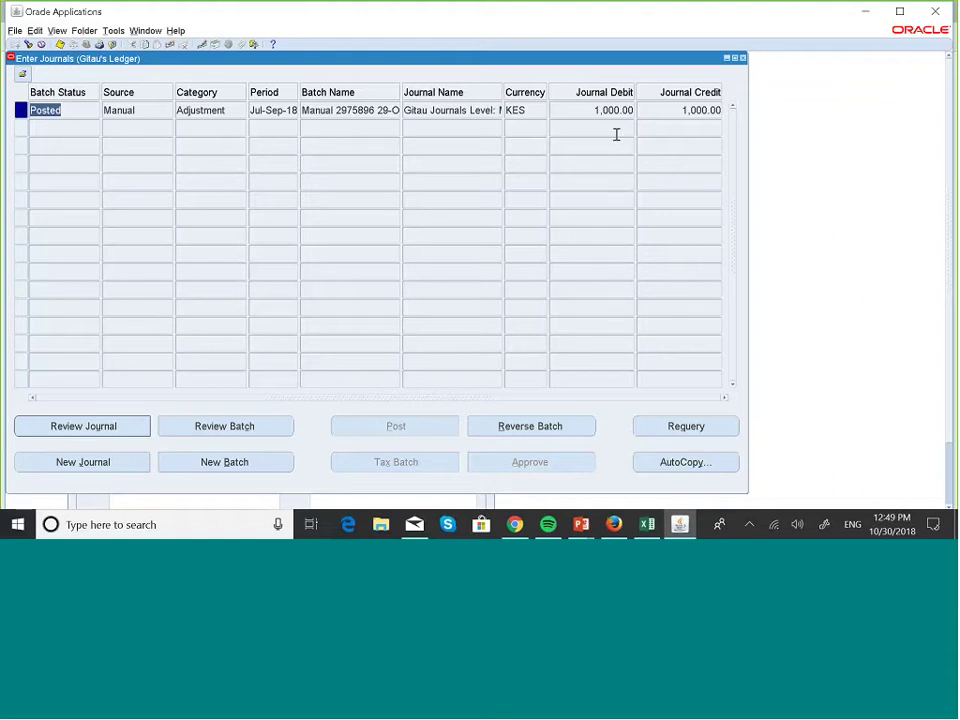
left_click(743, 59)
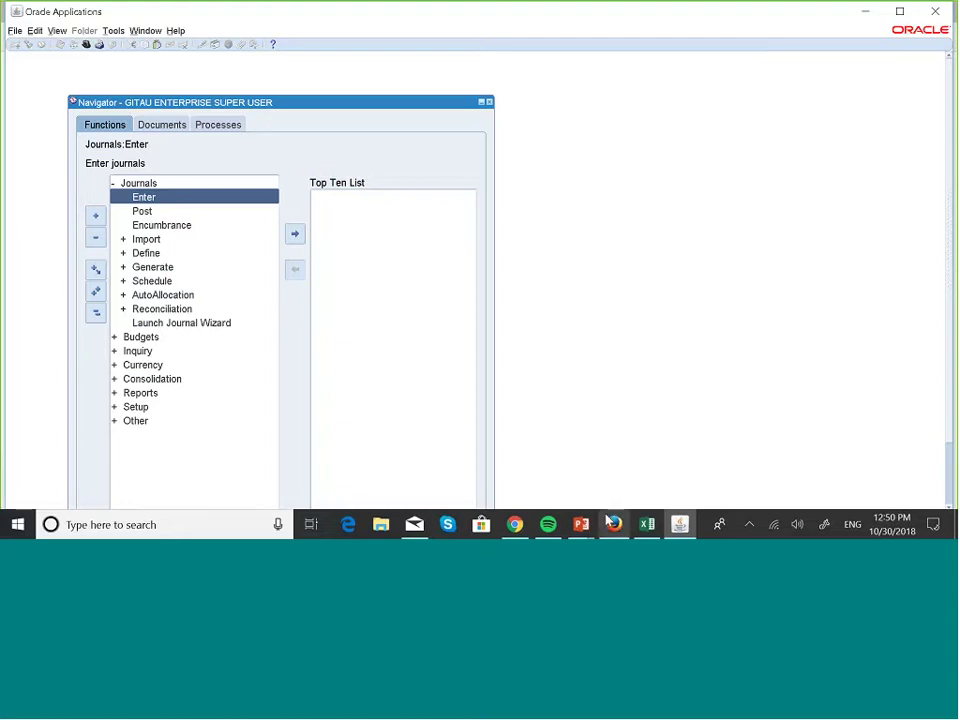
- Switch to the running PowerPoint slide show and go to the slide on defining consolidation for accounts rules mapping
key("super+Tab")
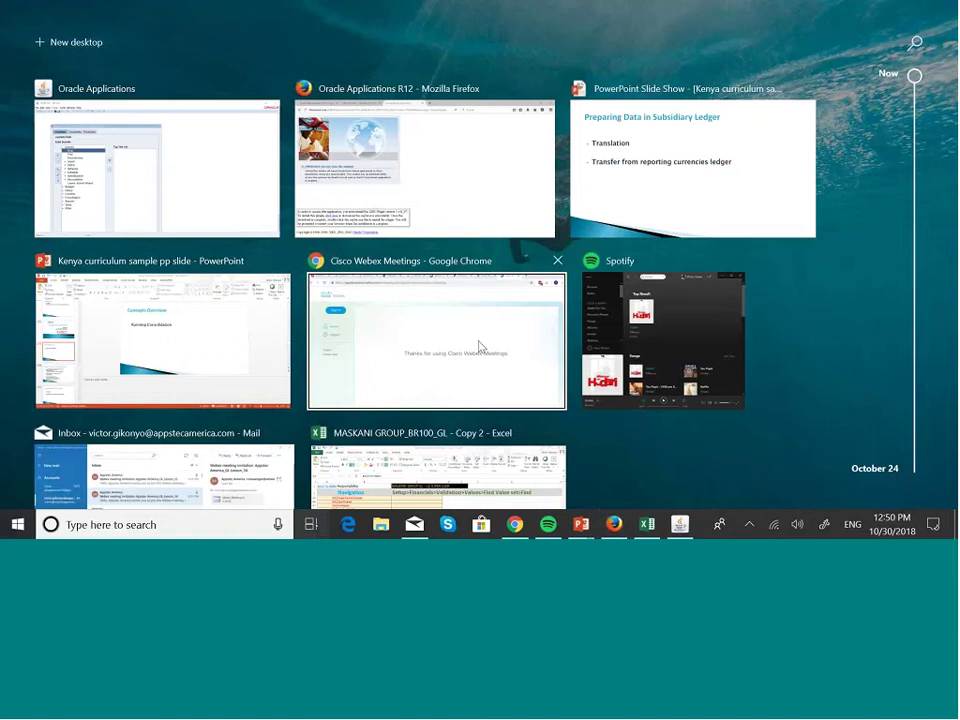
left_click(644, 197)
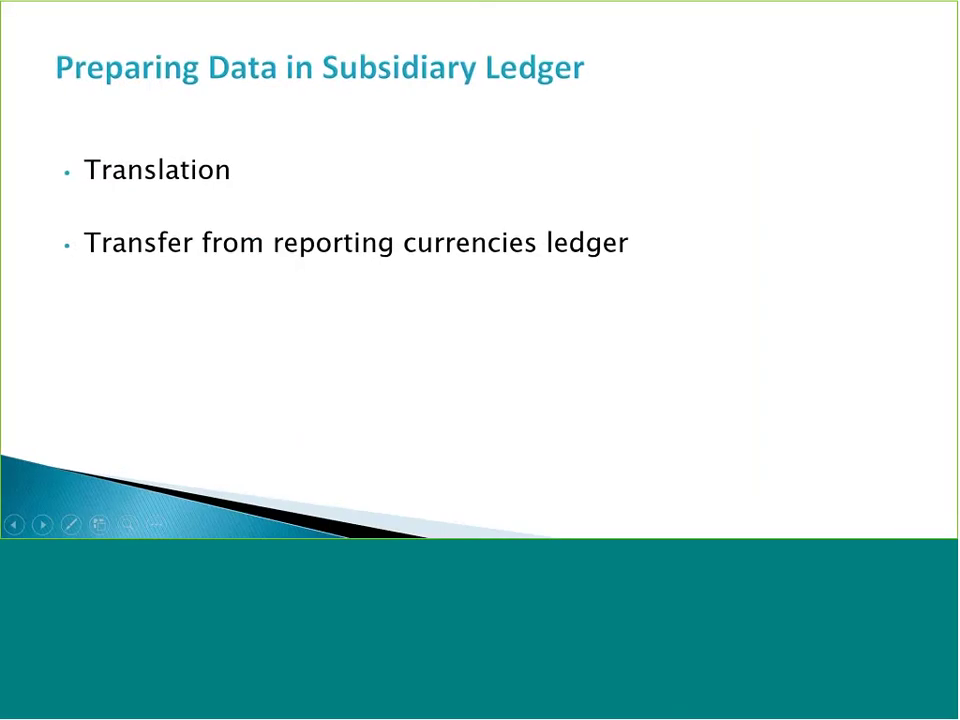
left_click(311, 6)
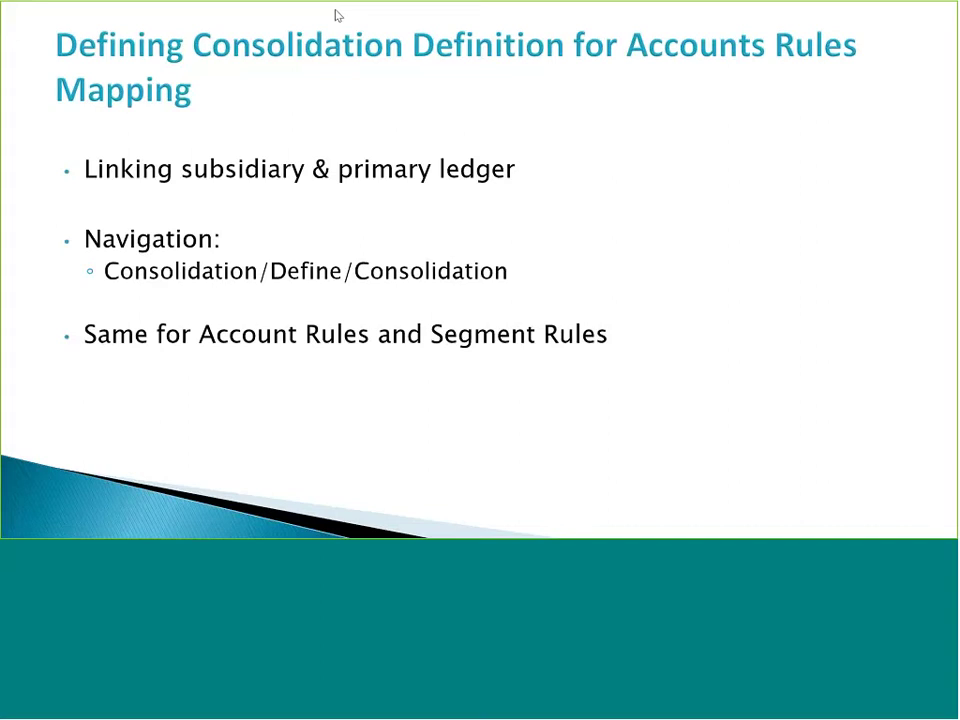
- Advance the slide show to the Consolidation Example slide
left_click(345, 18)
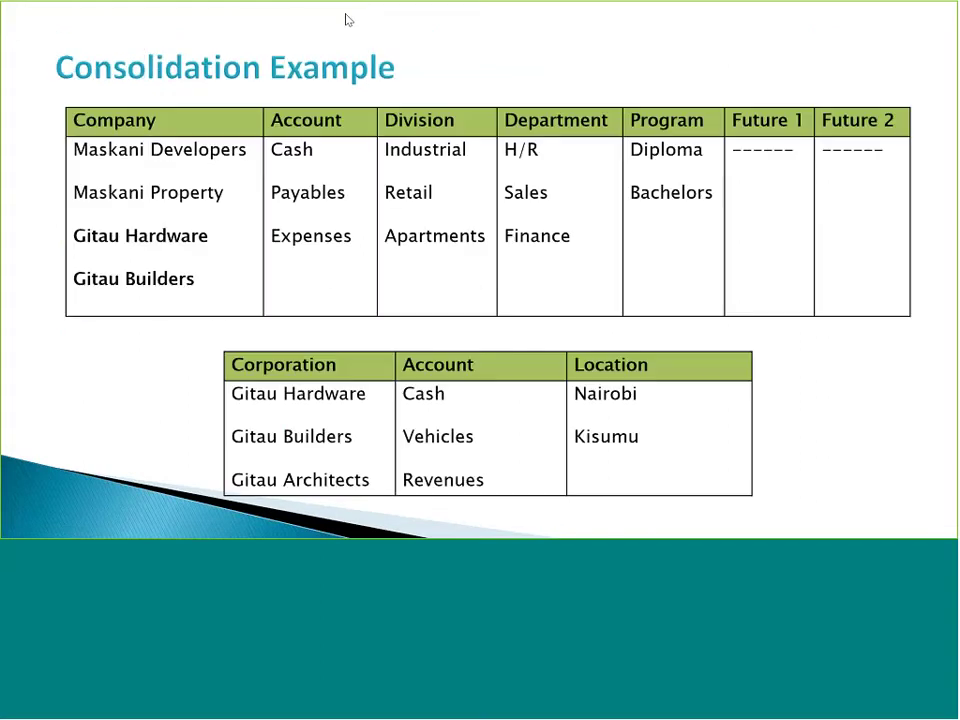
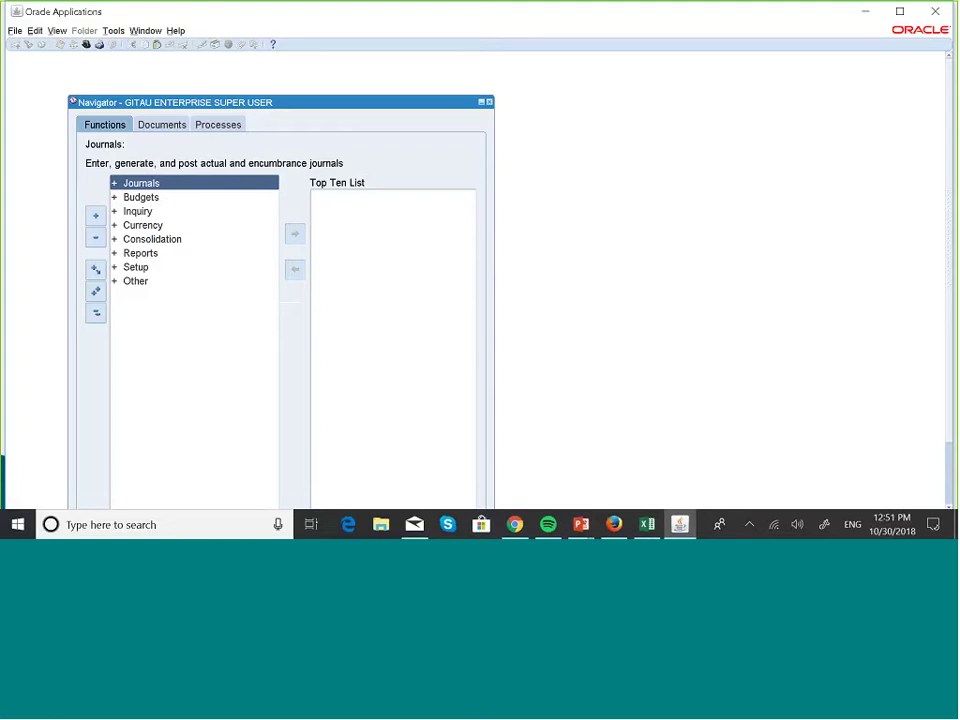
- In Oracle Applications, open the key flexfield Values form under the Financials setup functions
left_click(134, 267)
double_click(134, 267)
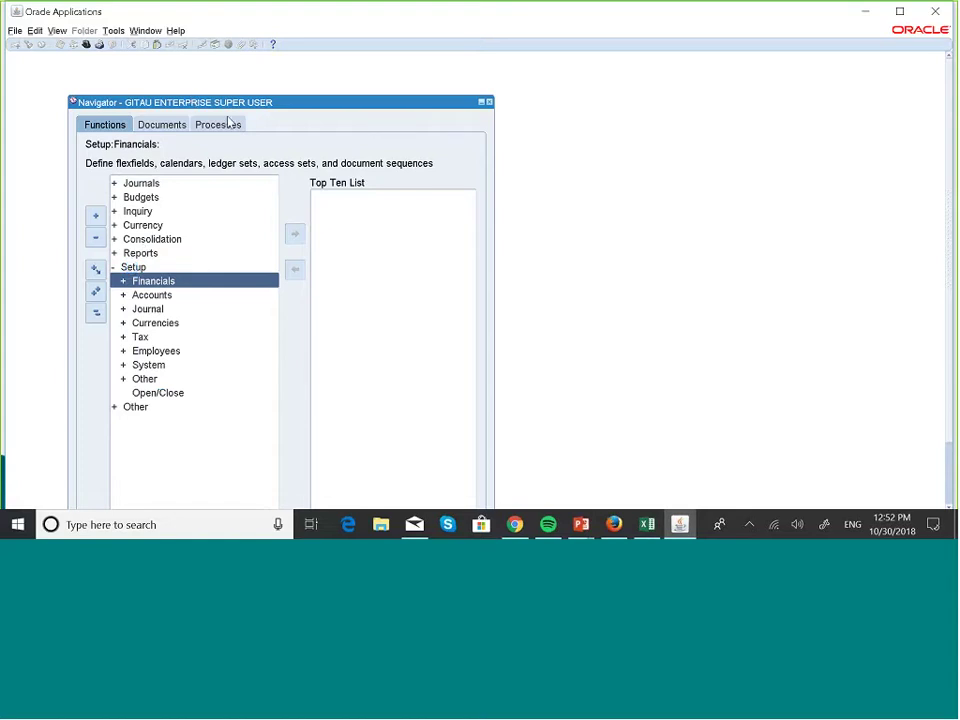
key("Return")
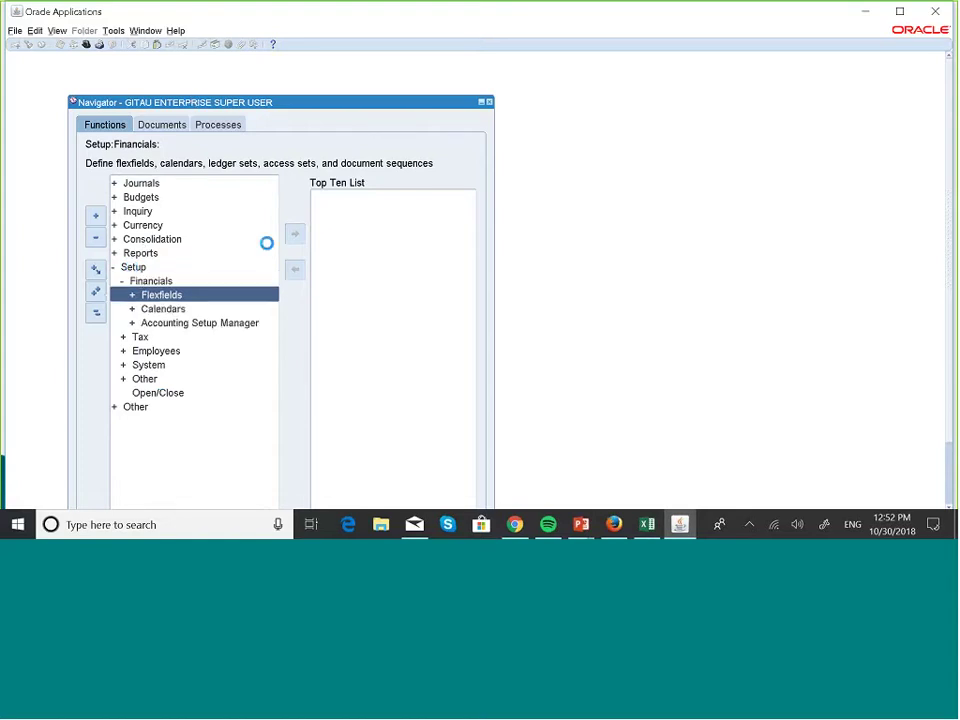
key("Return")
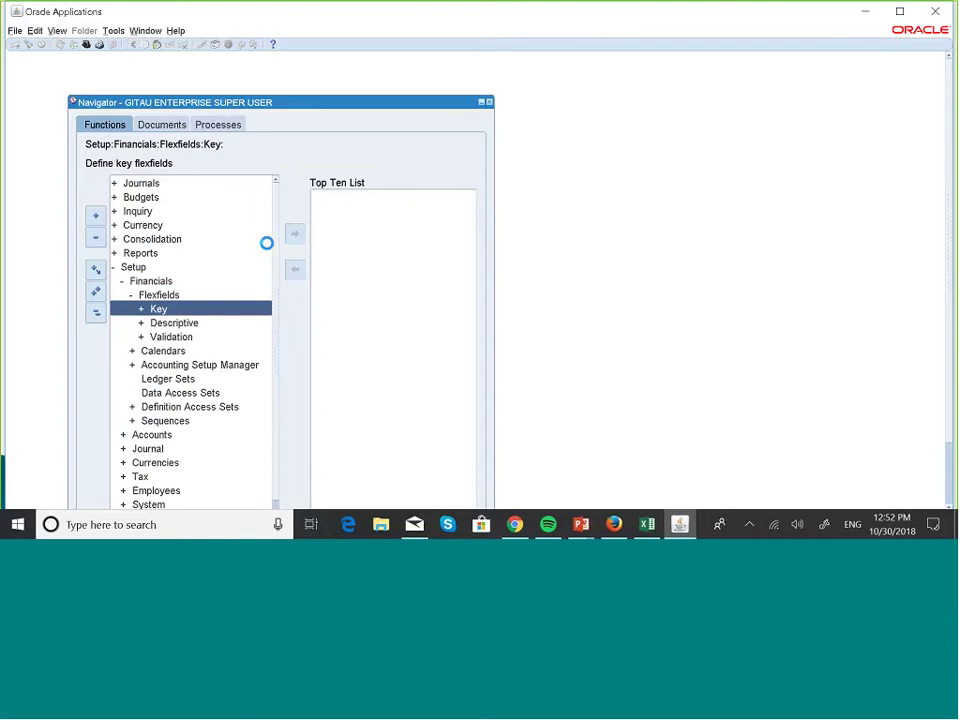
key("Return")
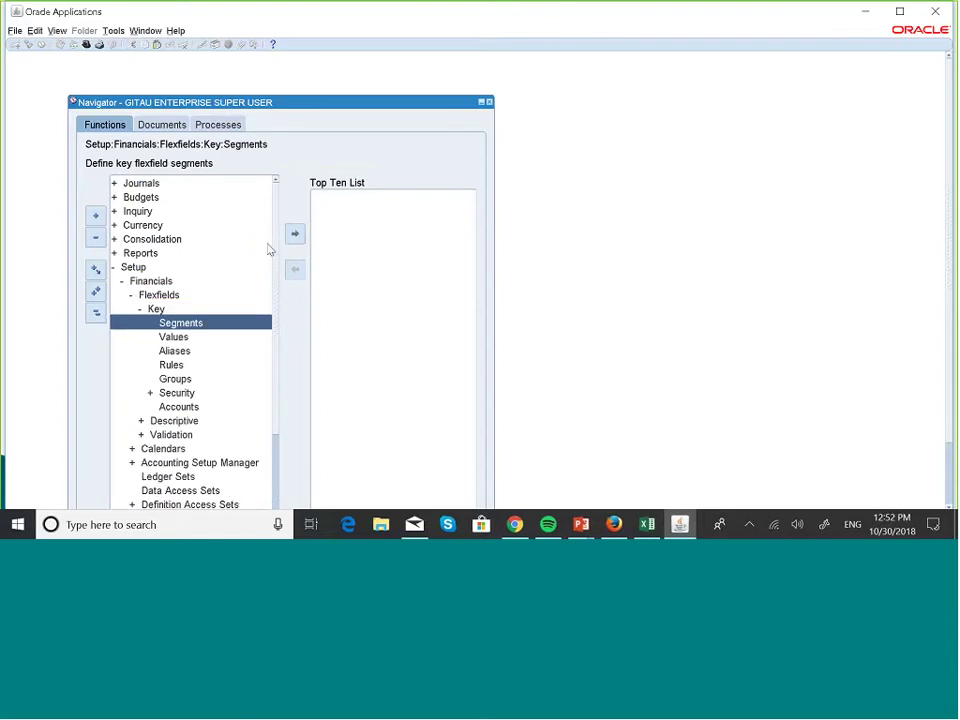
key("Down")
key("Return")
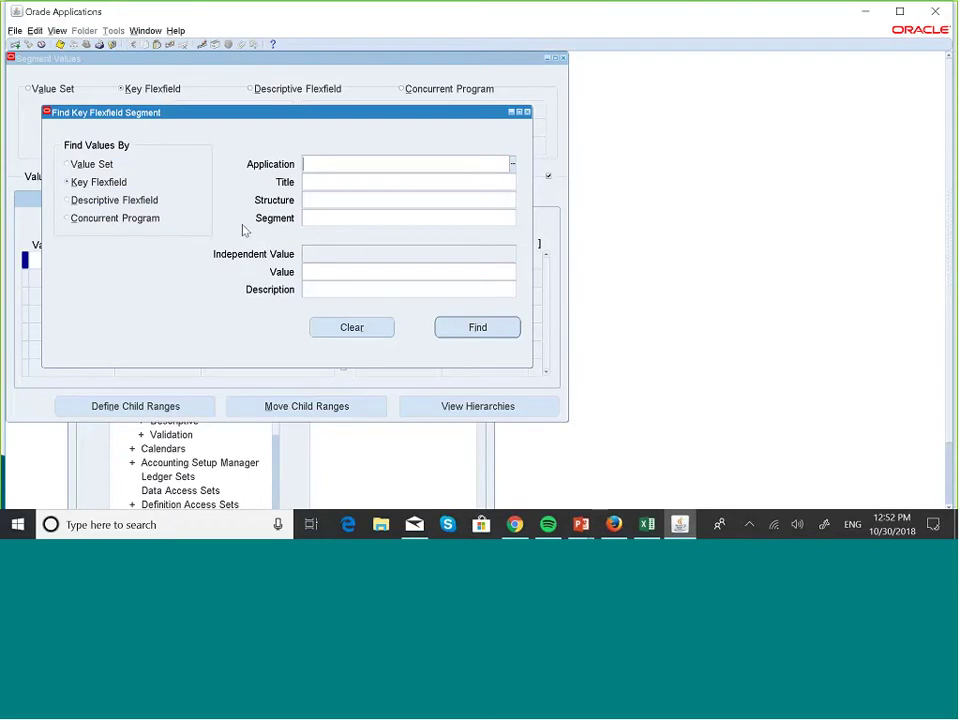
- Find the segment values by key flexfield for the structure MASKANI GROUP COA
left_click(67, 164)
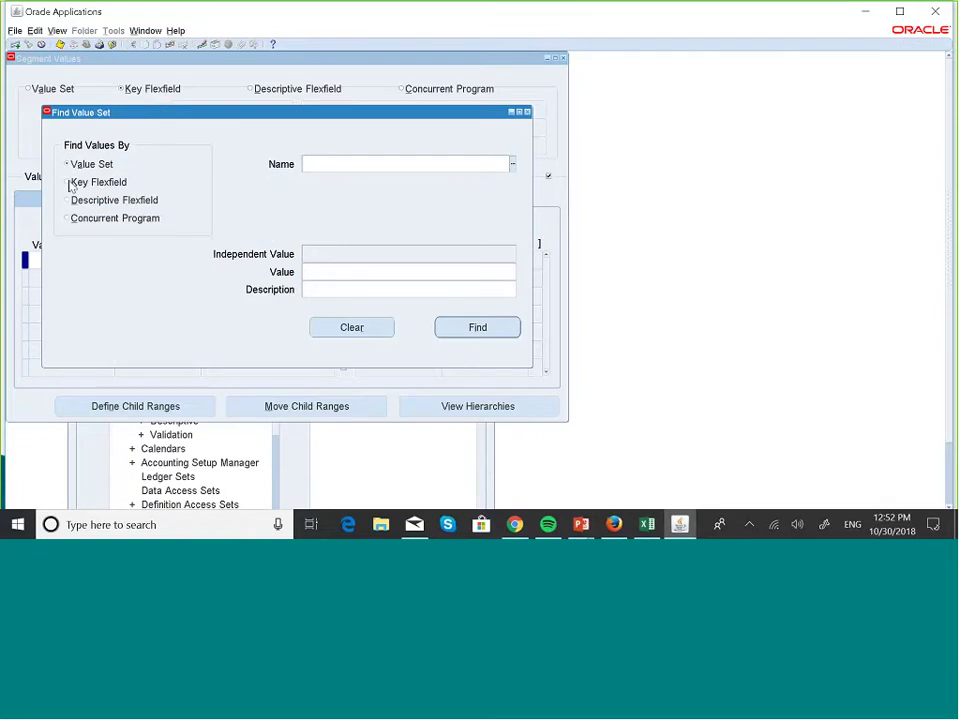
left_click(68, 183)
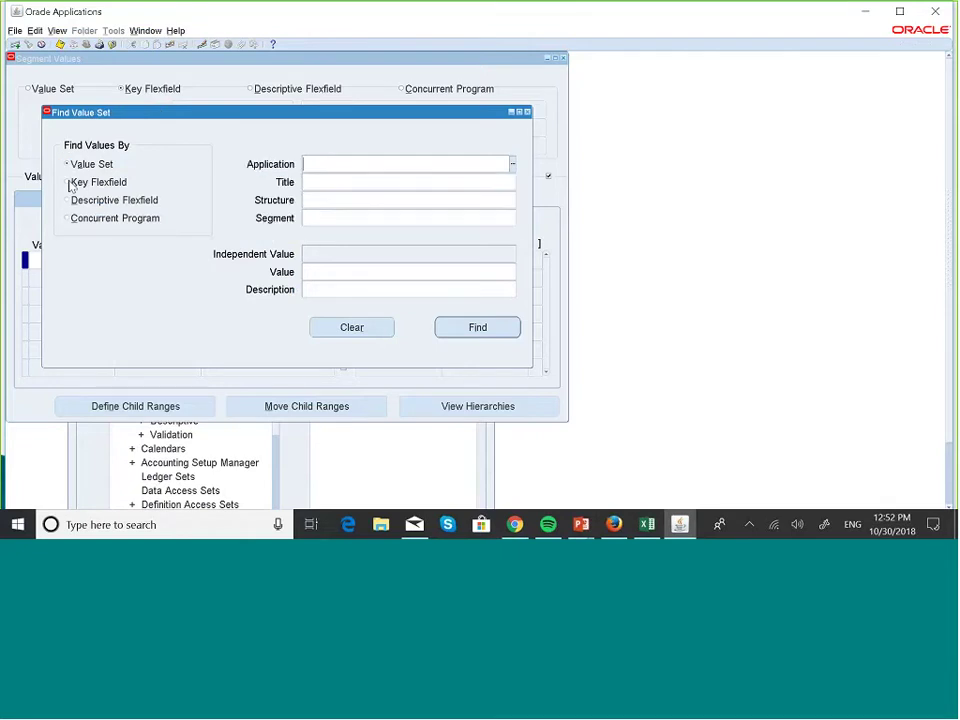
left_click(322, 197)
type("ma")
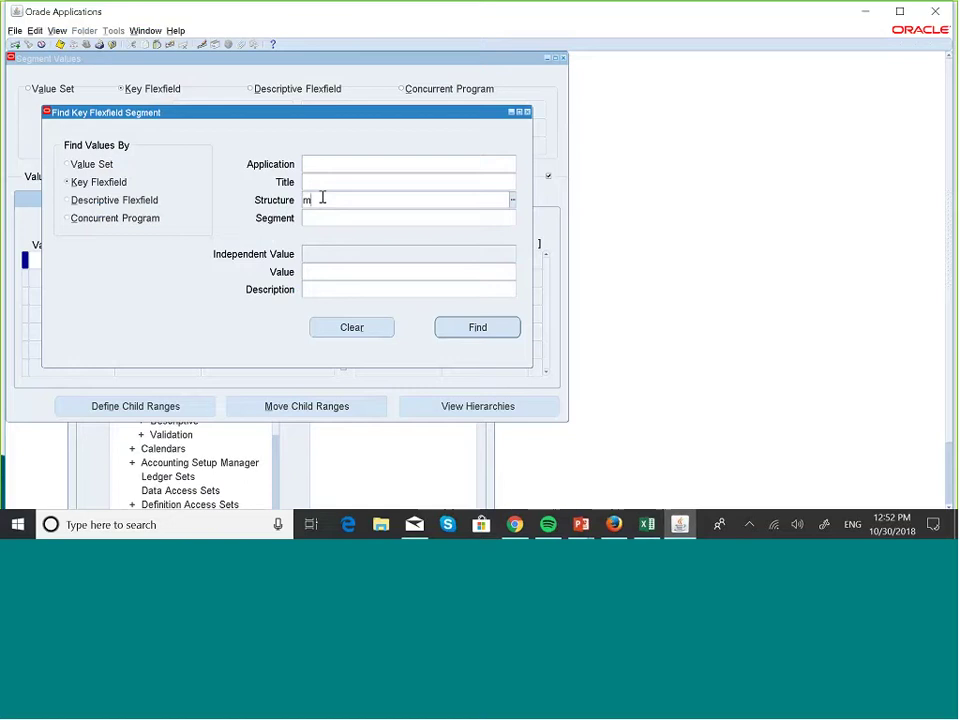
type("ska")
key("Tab")
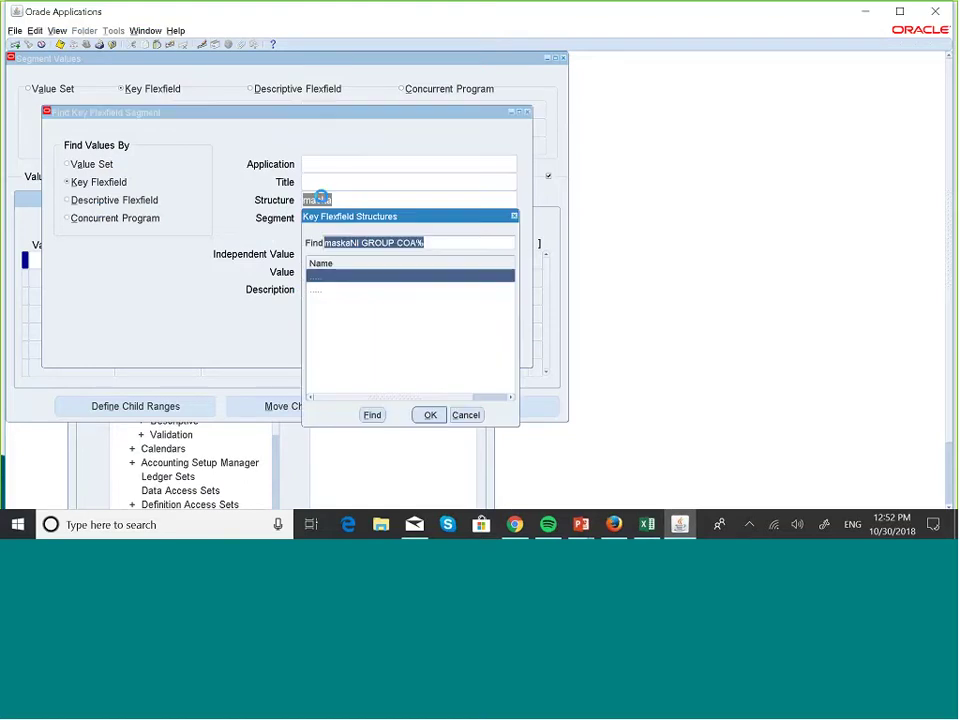
left_click(430, 414)
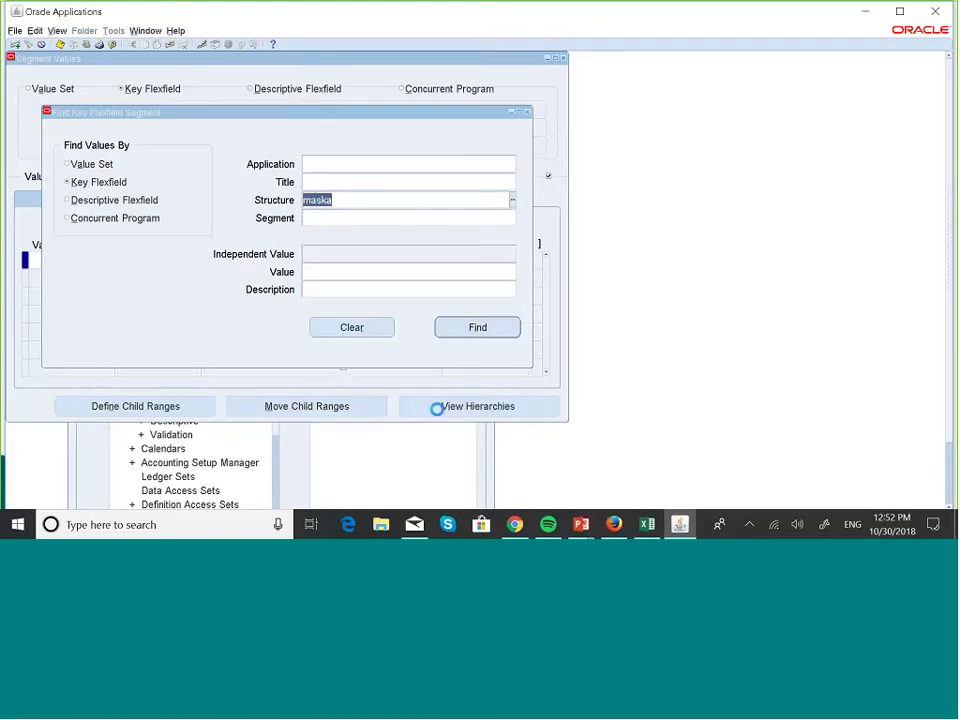
left_click(497, 328)
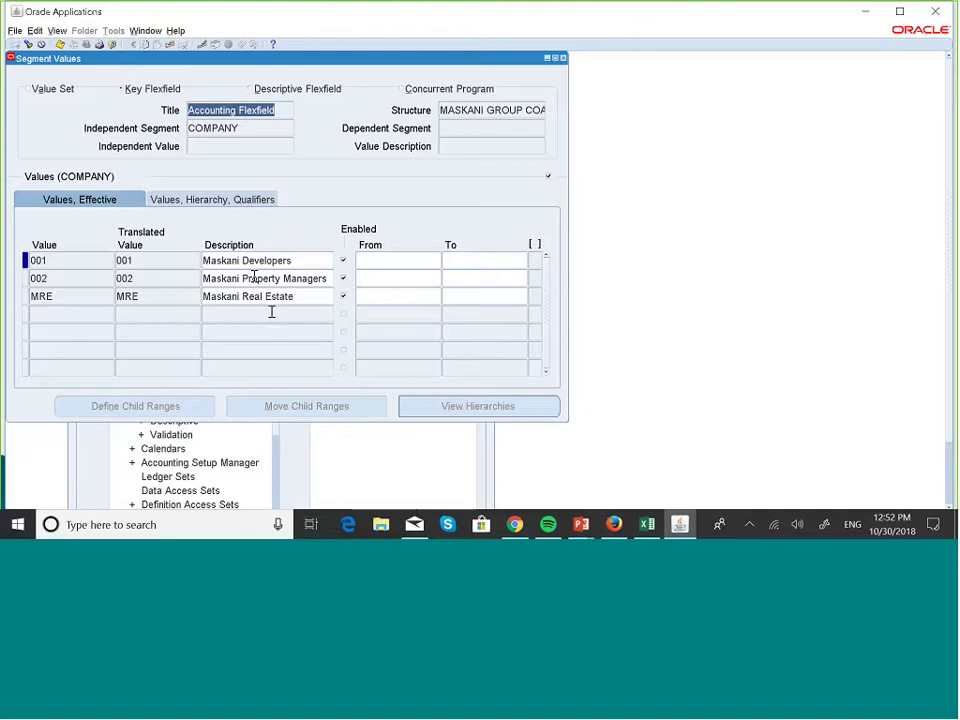
- Start a new key flexfield value search and find the values of the structure Gitau's COA
left_click(28, 45)
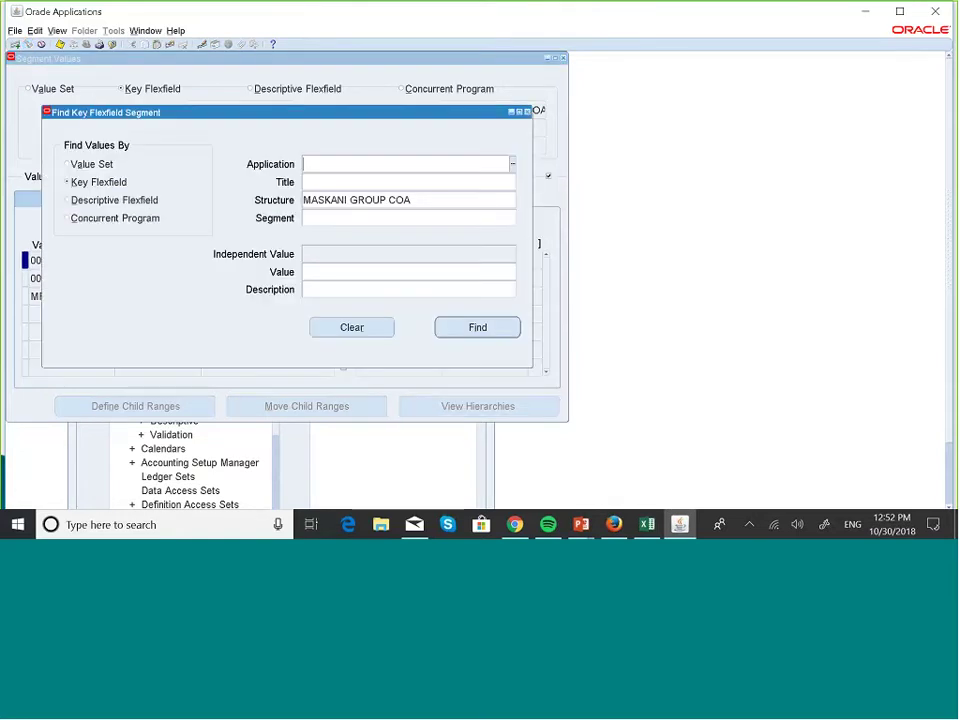
left_click_drag(304, 200, 420, 199)
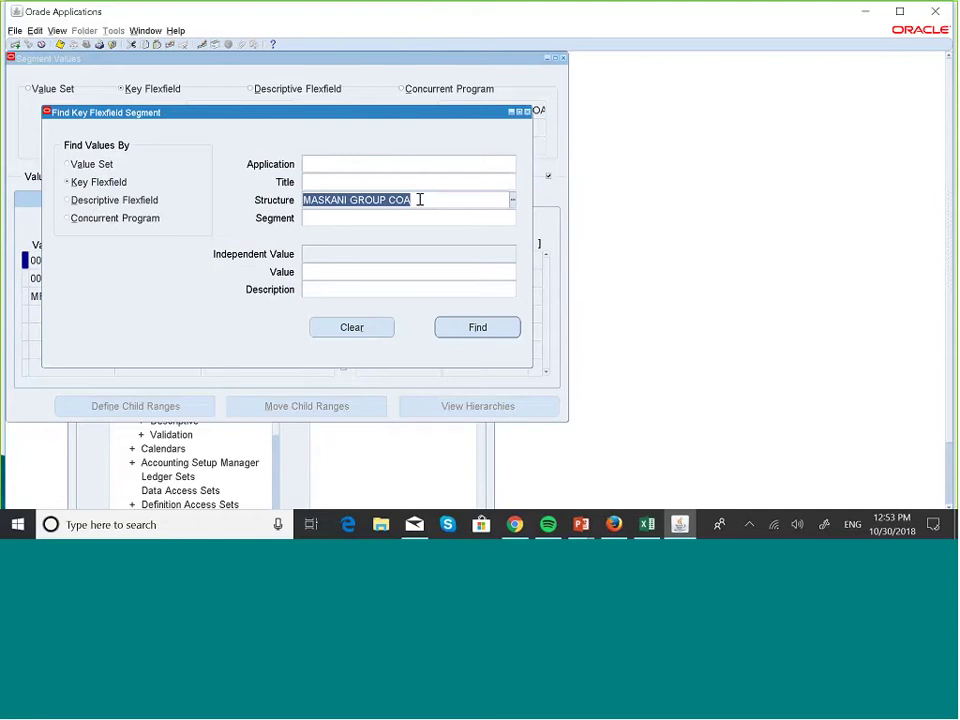
key("Caps_Lock")
key("Caps_Lock")
key("BackSpace")
type("Gita")
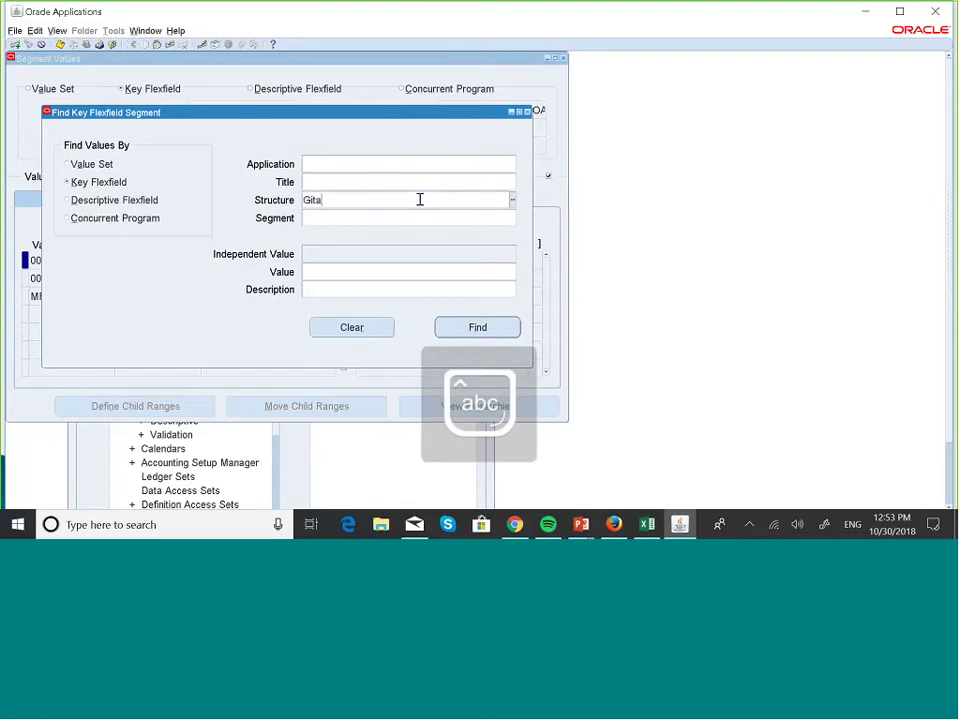
key("Tab")
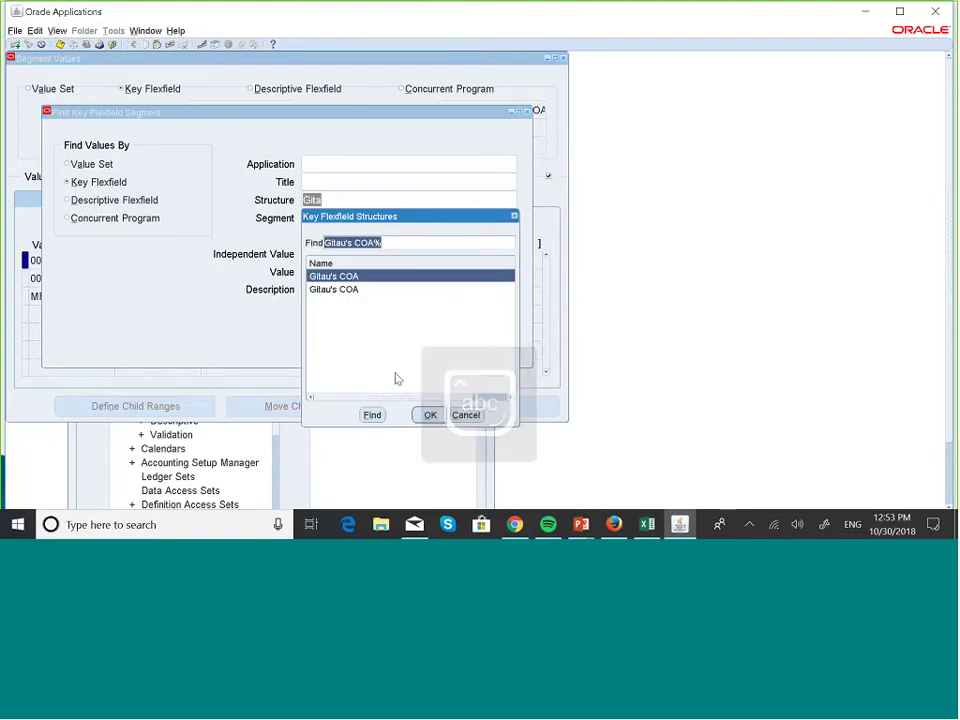
left_click(372, 416)
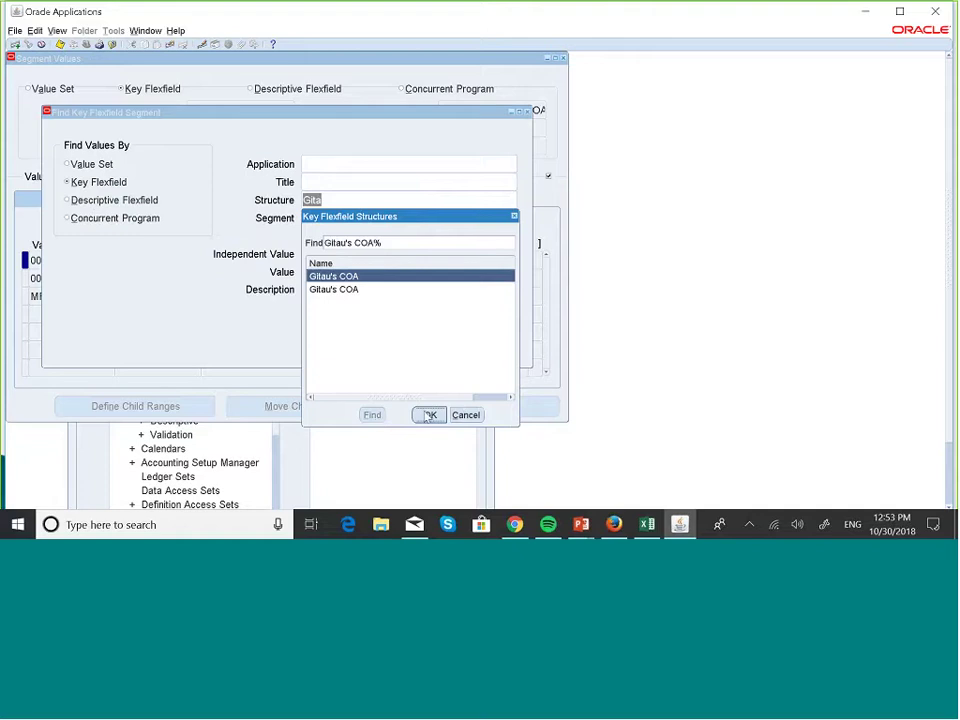
left_click(430, 416)
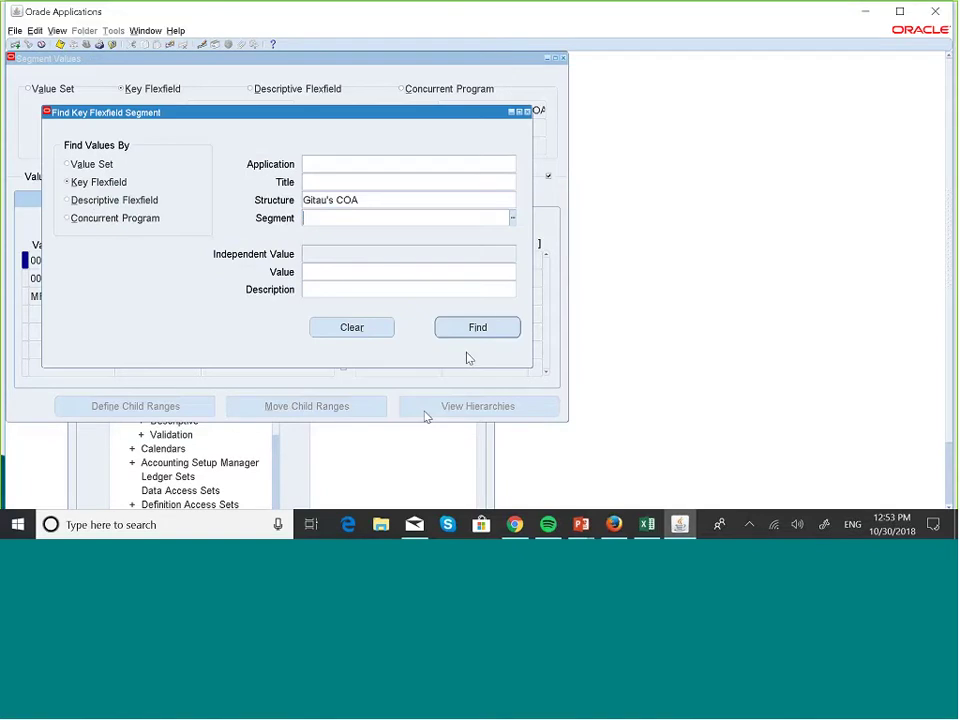
left_click(491, 326)
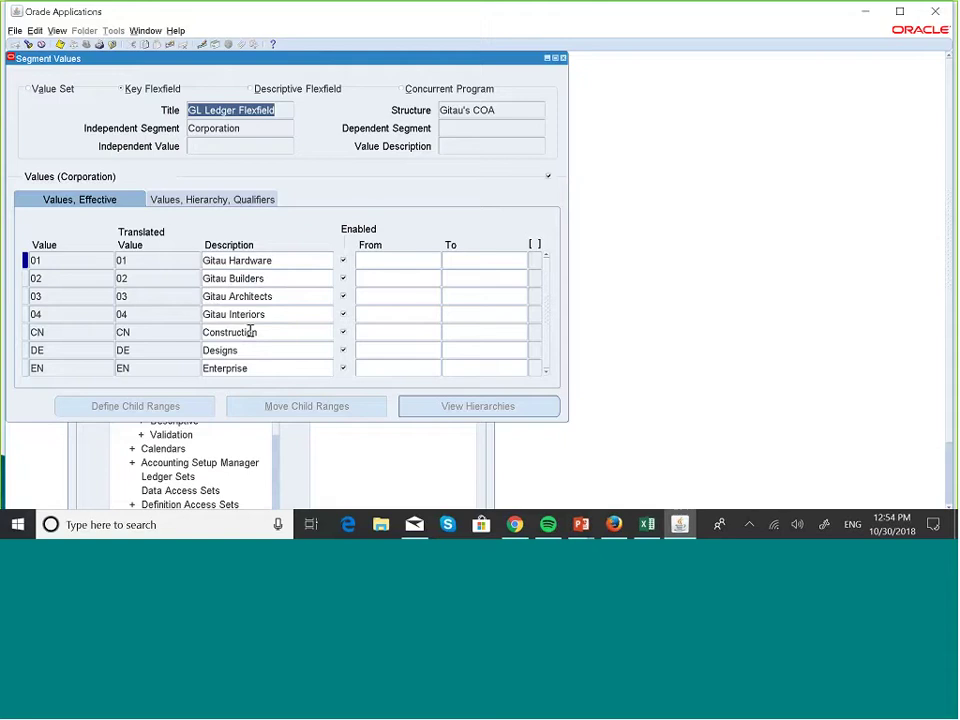
- Search again for the segment values, replacing the structure with MASKANI GROUP COA
left_click(28, 45)
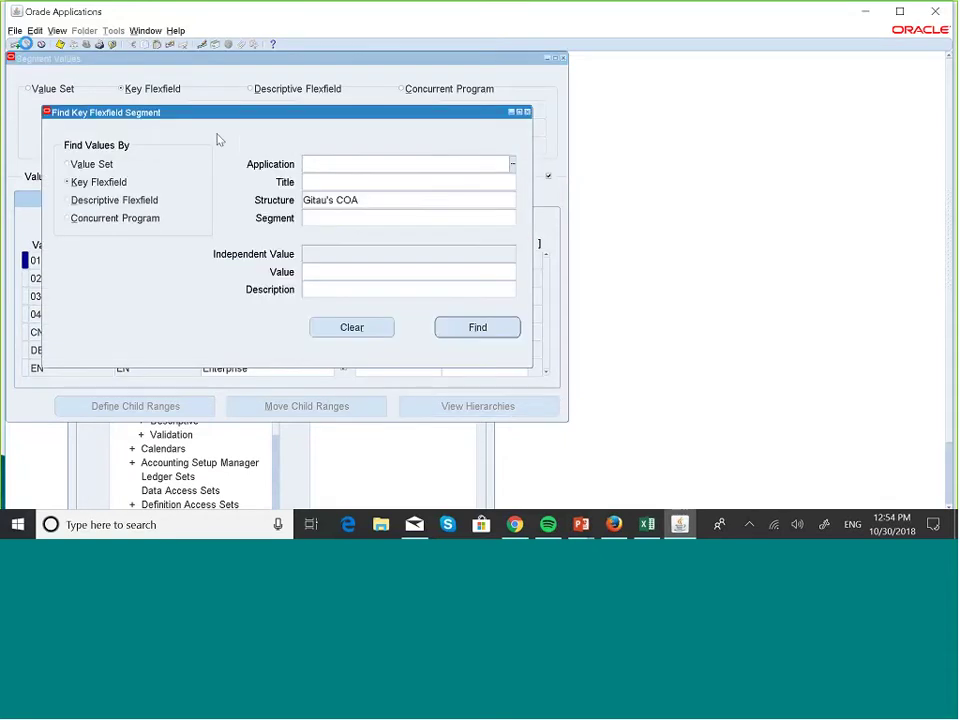
left_click(376, 200)
key("Delete")
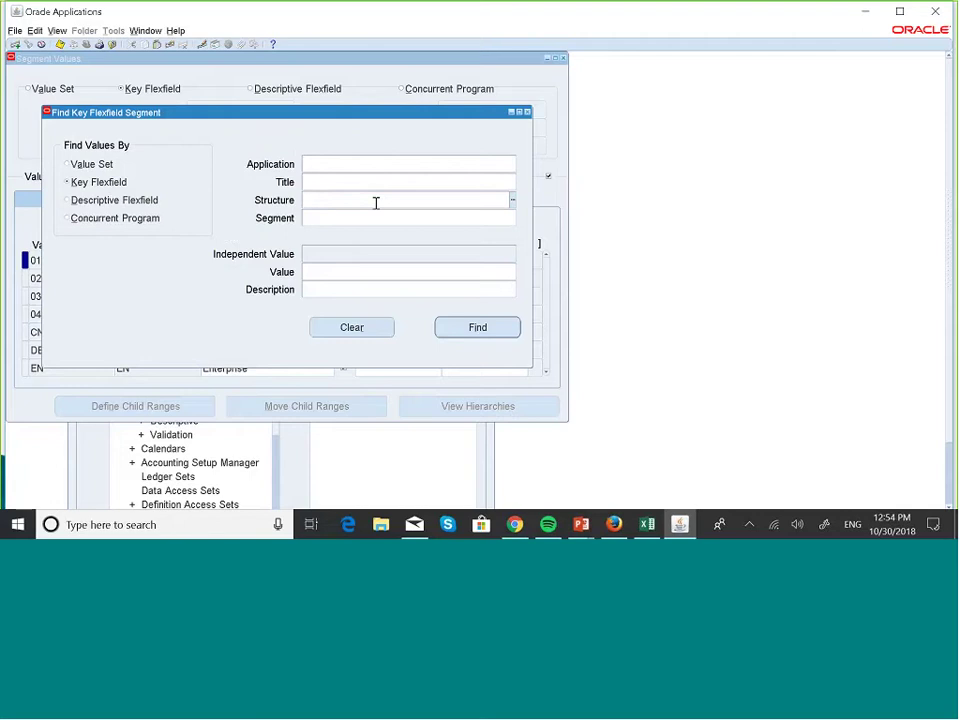
key("Caps_Lock")
type("MASKAN")
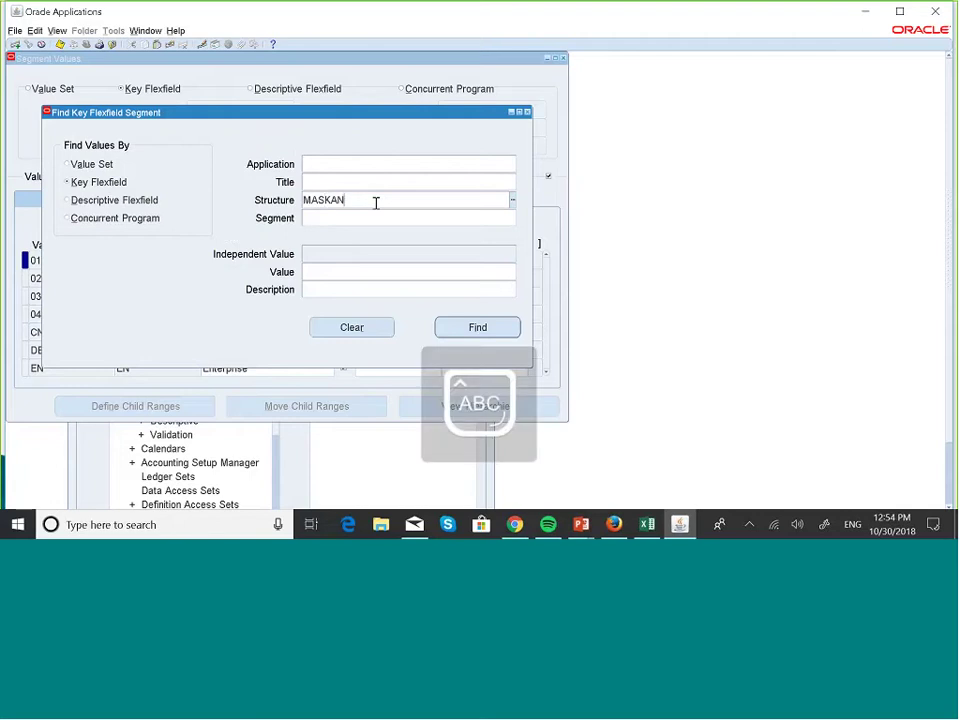
key("Tab")
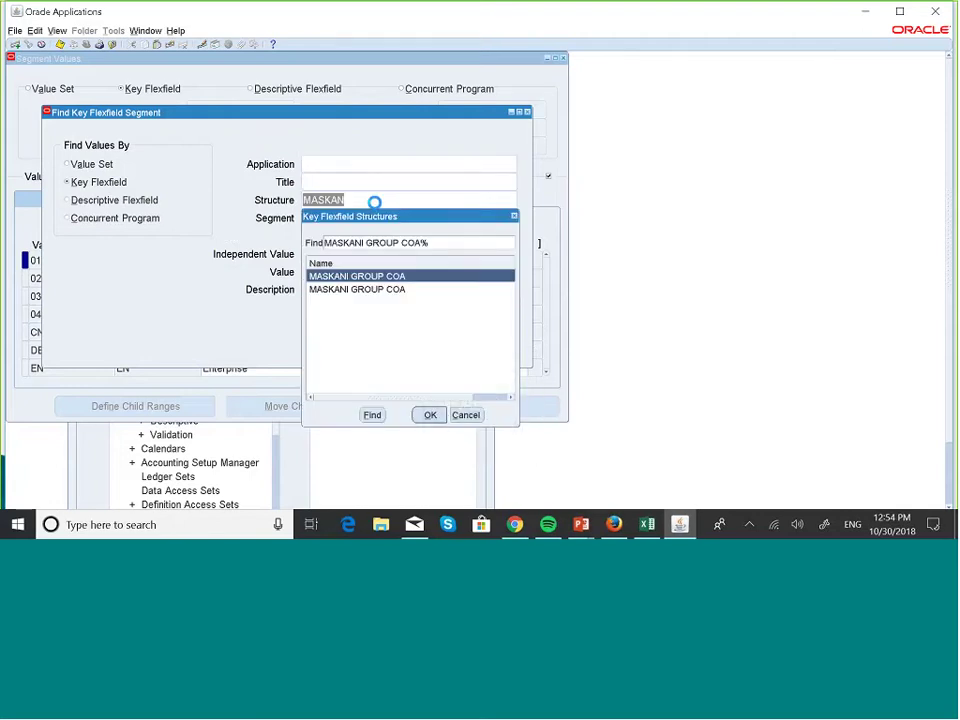
left_click(429, 414)
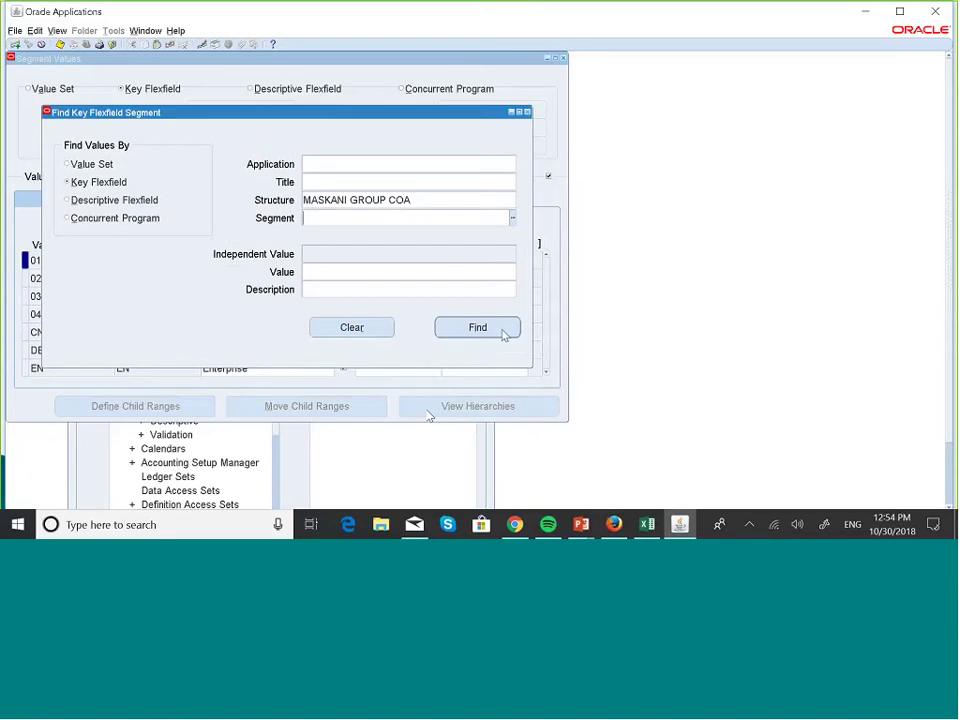
key("Return")
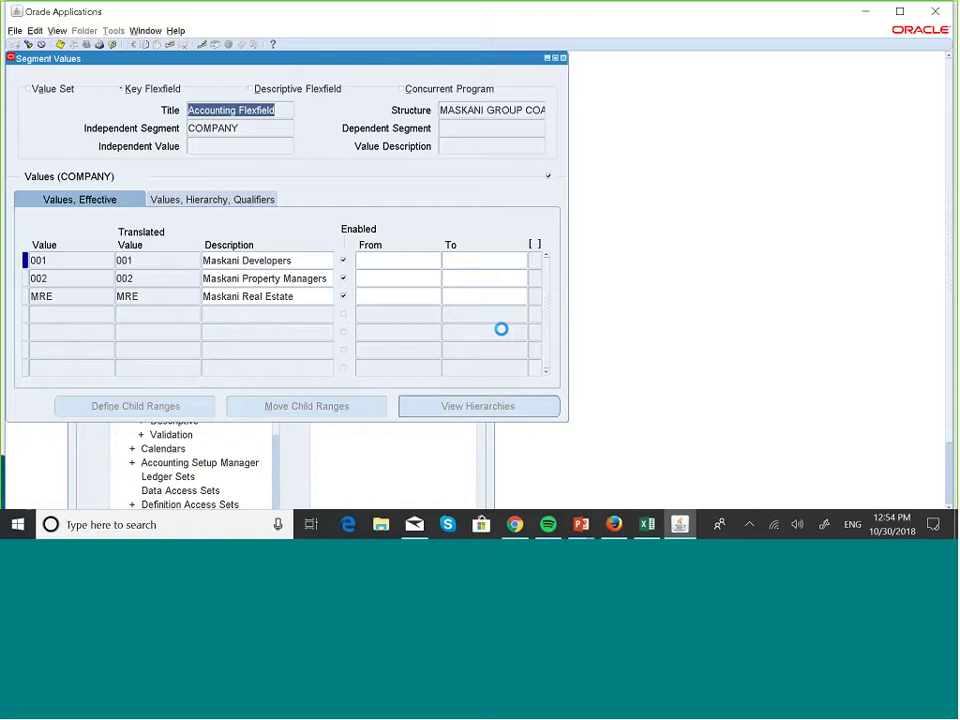
- Add the value 003 with the description Gitau Hardware to the COMPANY segment
left_click(112, 317)
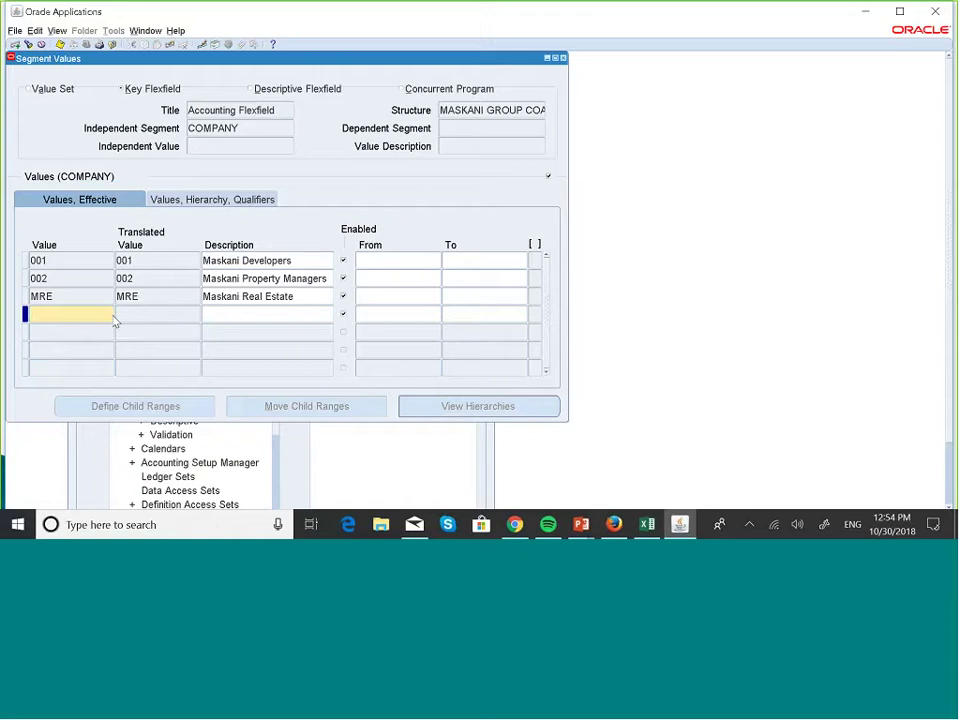
type("003")
key("Tab")
key("Tab")
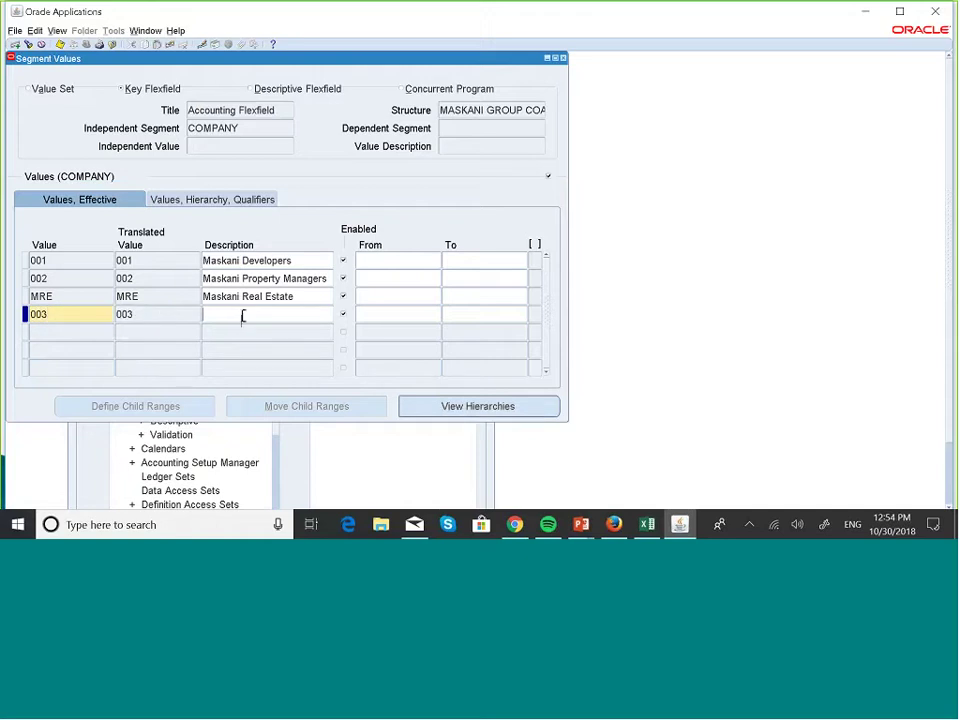
type("G")
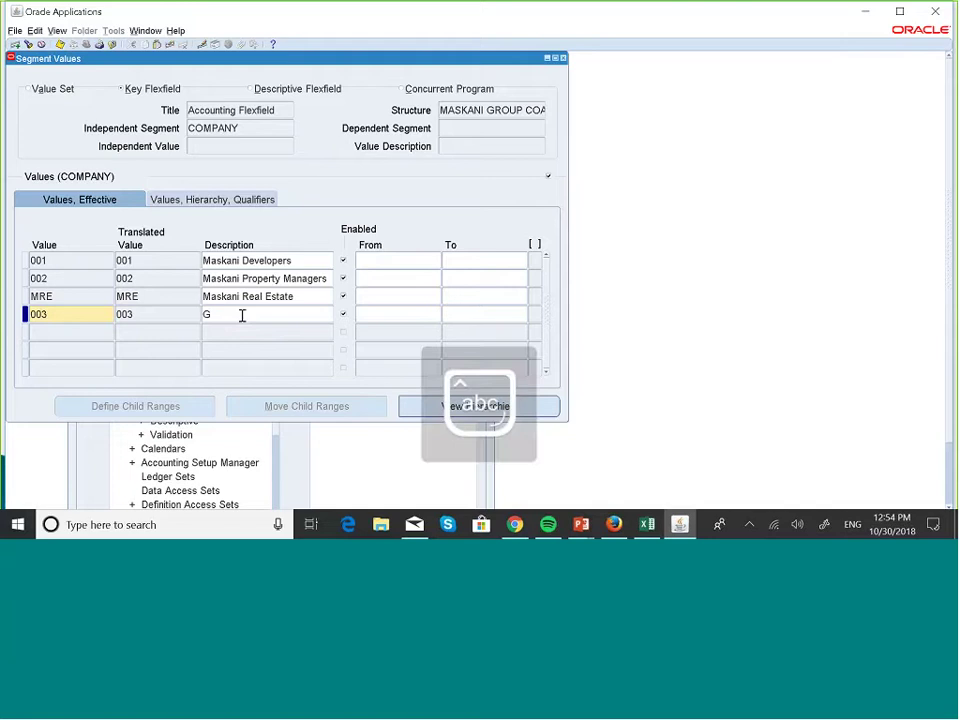
type("itau Hardware")
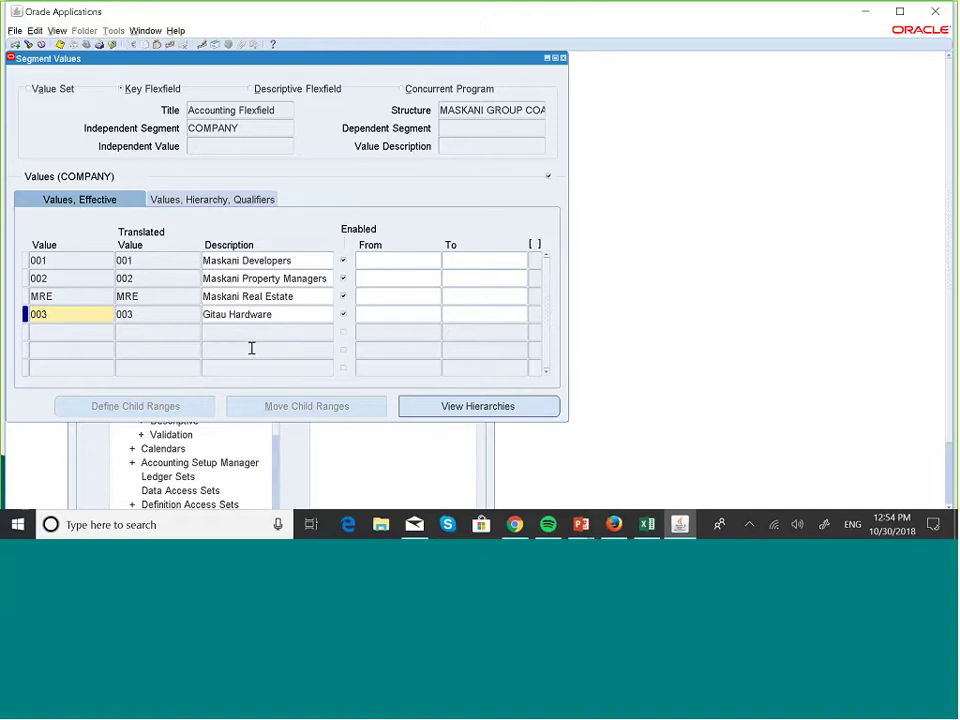
- Add the value 004 with the description Gitau Builders to the COMPANY segment
left_click(65, 330)
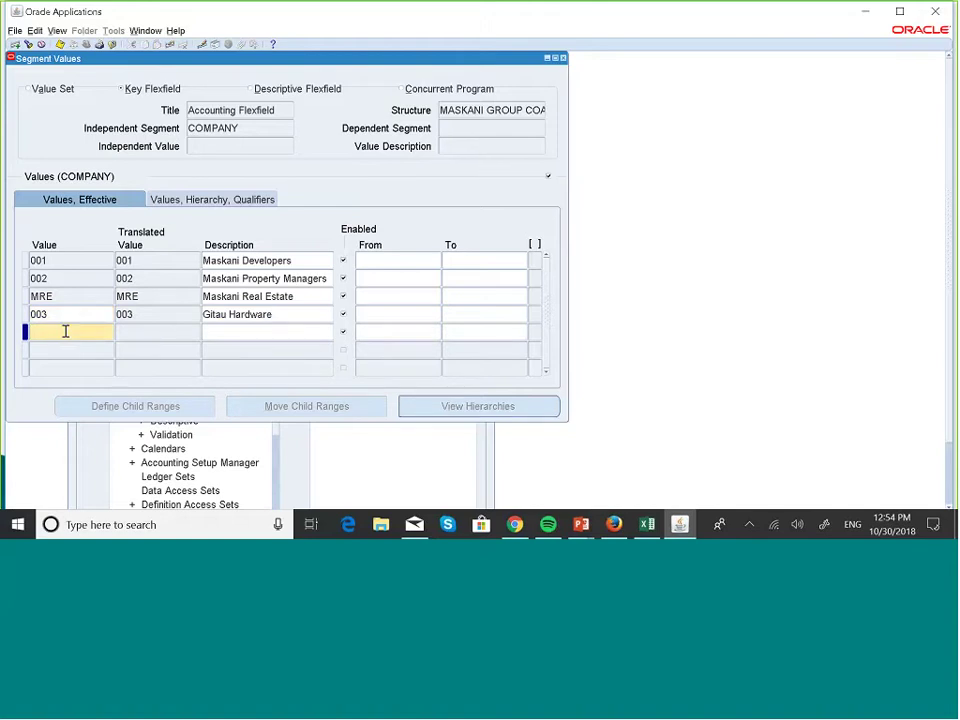
type("004")
left_click(161, 335)
left_click(242, 337)
key("Caps_Lock")
type("G")
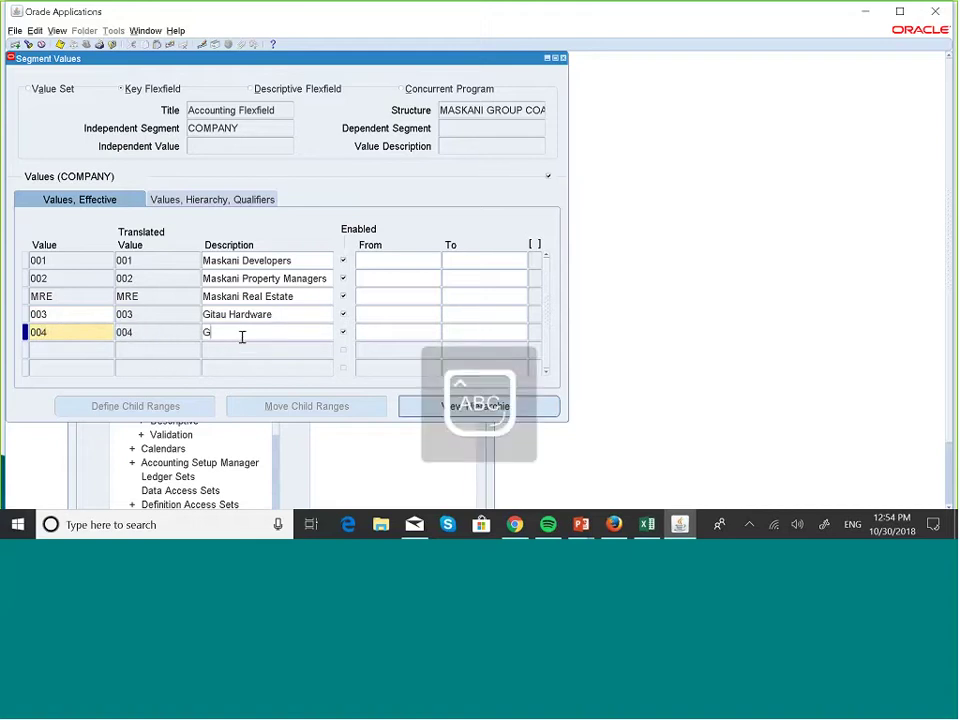
type("itau B")
key("Caps_Lock")
type("uilders")
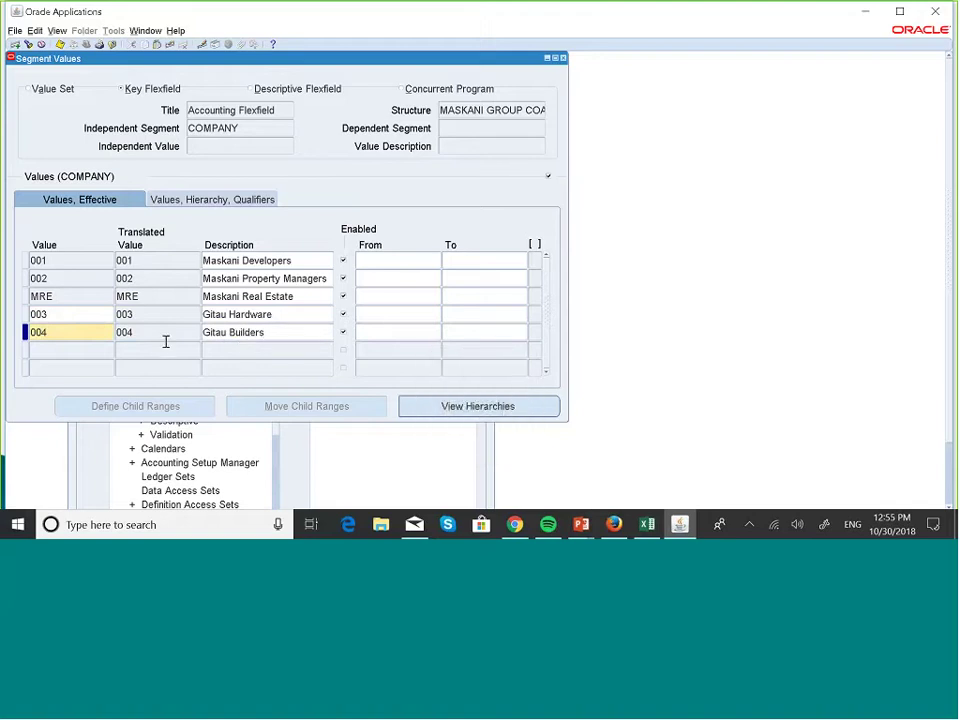
- Add the value 005 with the description Gitau Designs to the COMPANY segment
left_click(57, 353)
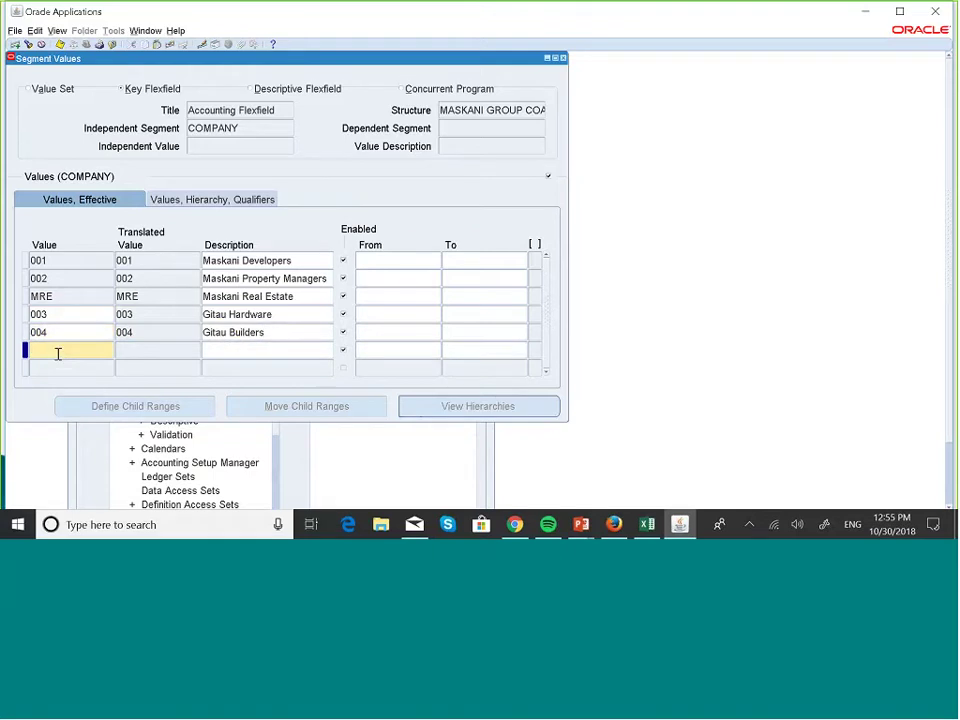
type("005")
left_click(229, 351)
key("Caps_Lock")
type("G")
key("Caps_Lock")
key("Caps_Lock")
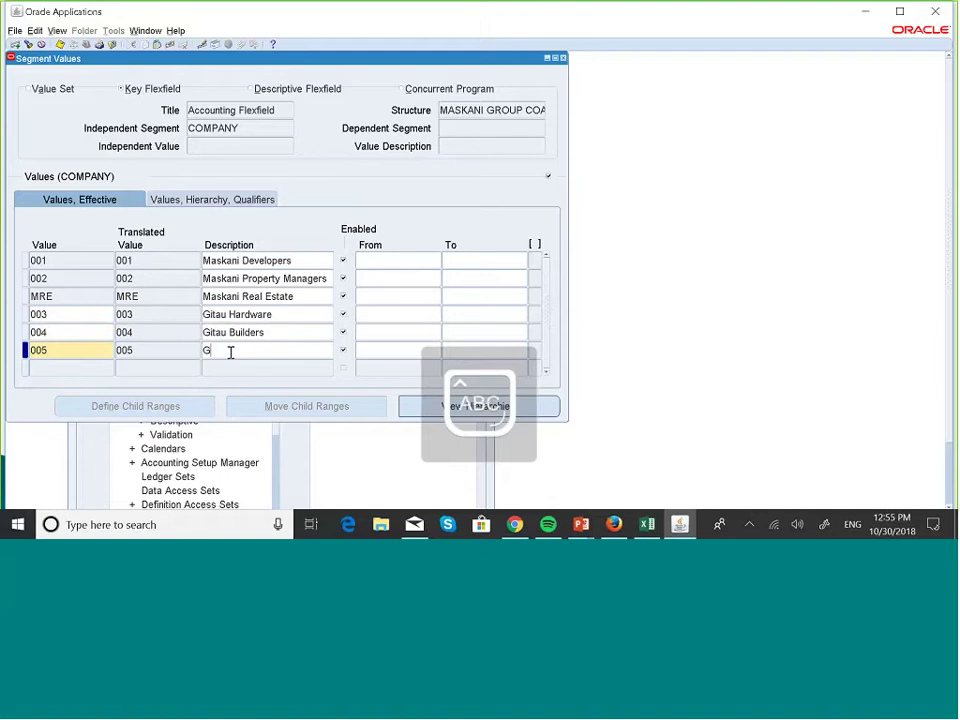
type("itau D")
key("Caps_Lock")
type("es")
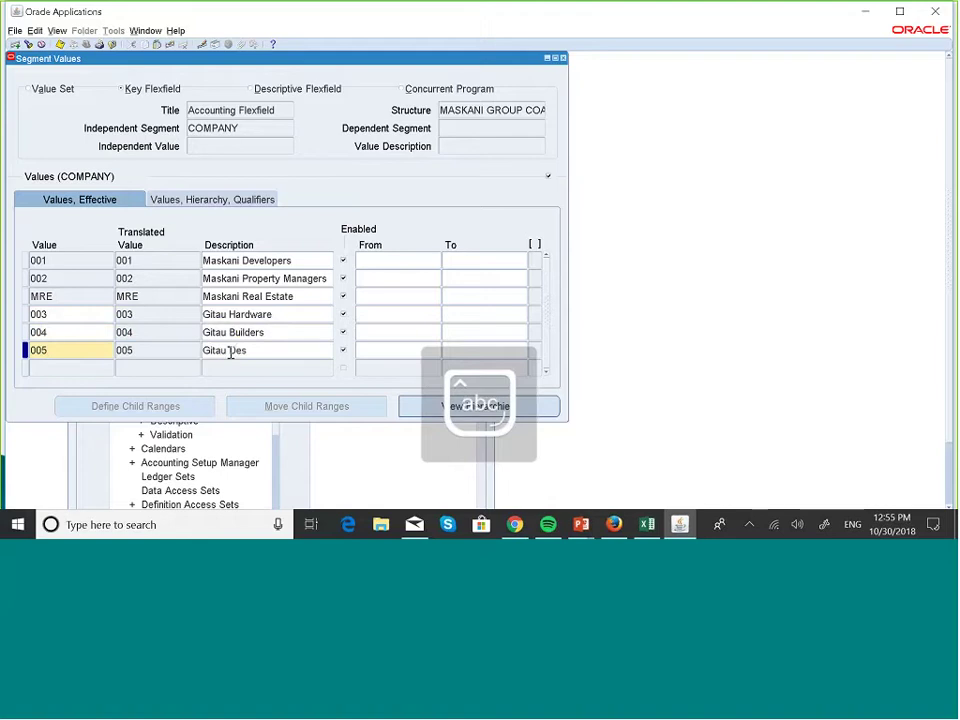
type("igns")
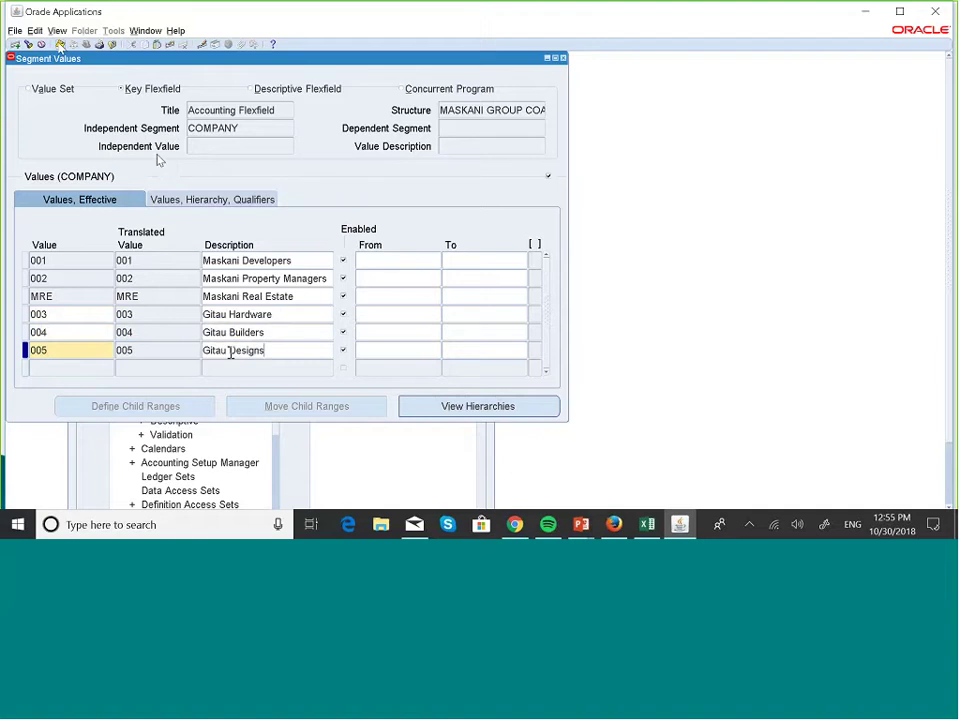
- Save the new COMPANY segment values and close the Segment Values form, acknowledging the hierarchy compile note
left_click(60, 47)
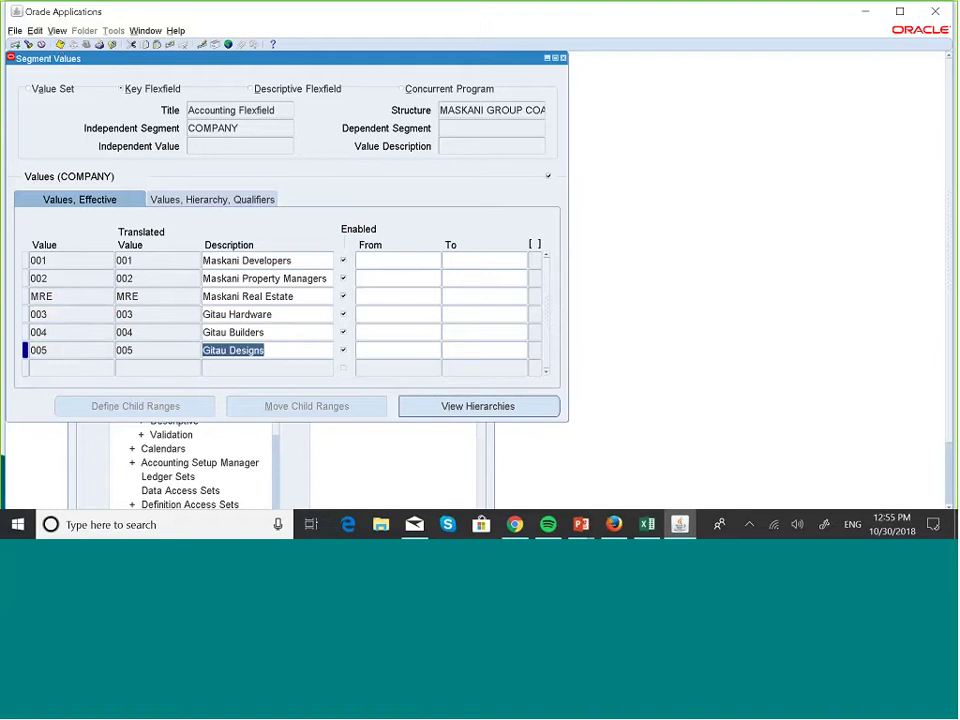
left_click(563, 58)
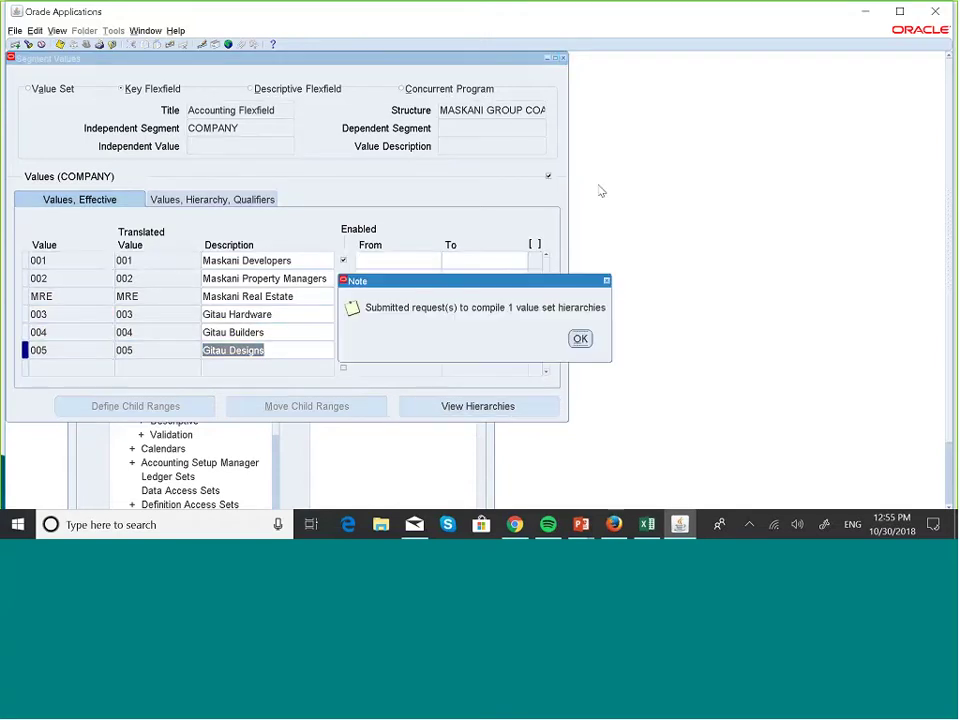
left_click(580, 339)
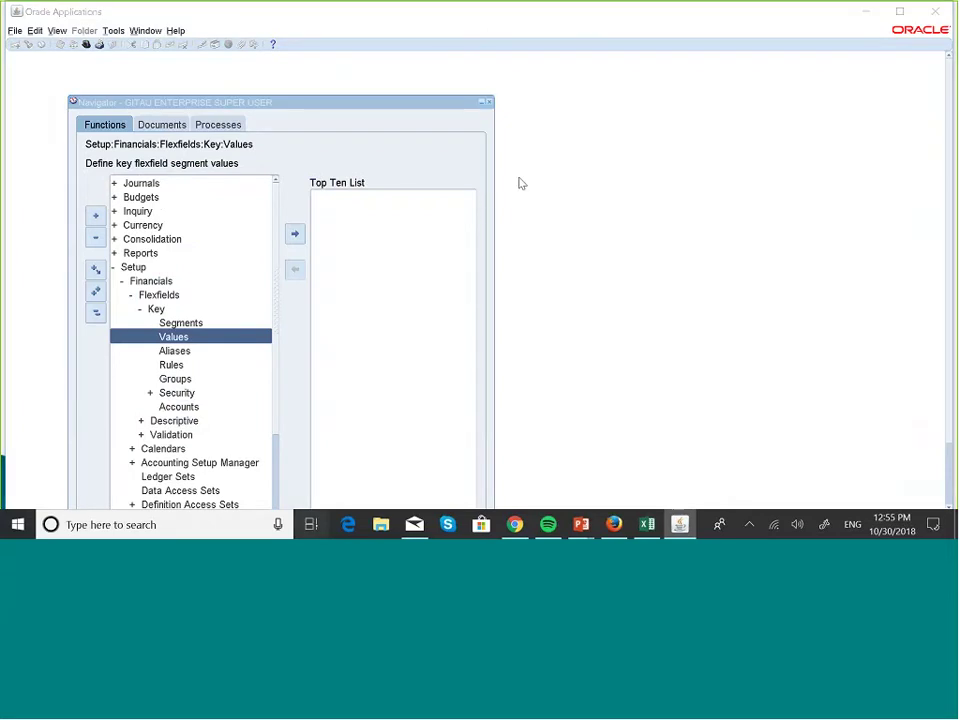
- Switch to the PowerPoint slide show and advance through the Segment Rules slides to Preparing Data in Subsidiary Ledger
key("super+Tab")
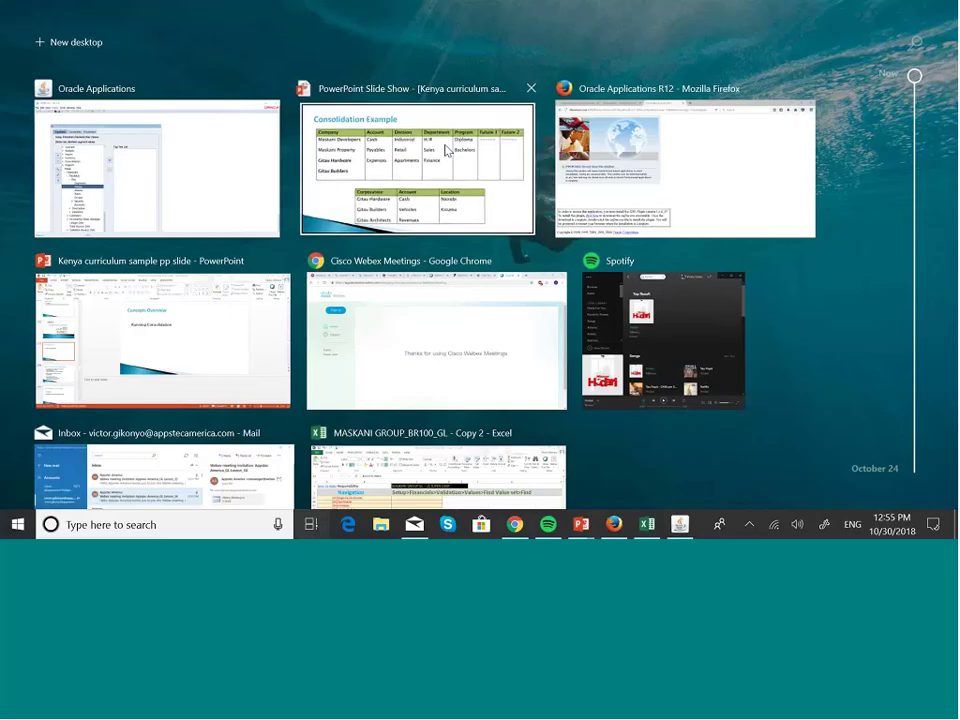
left_click(519, 183)
key("Right")
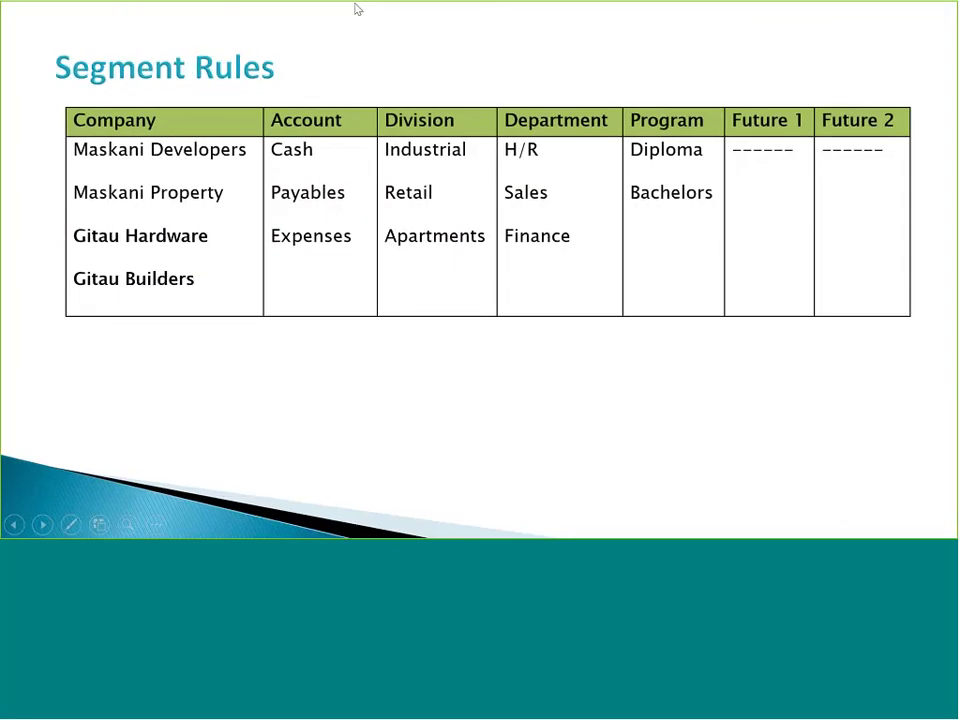
key("Right")
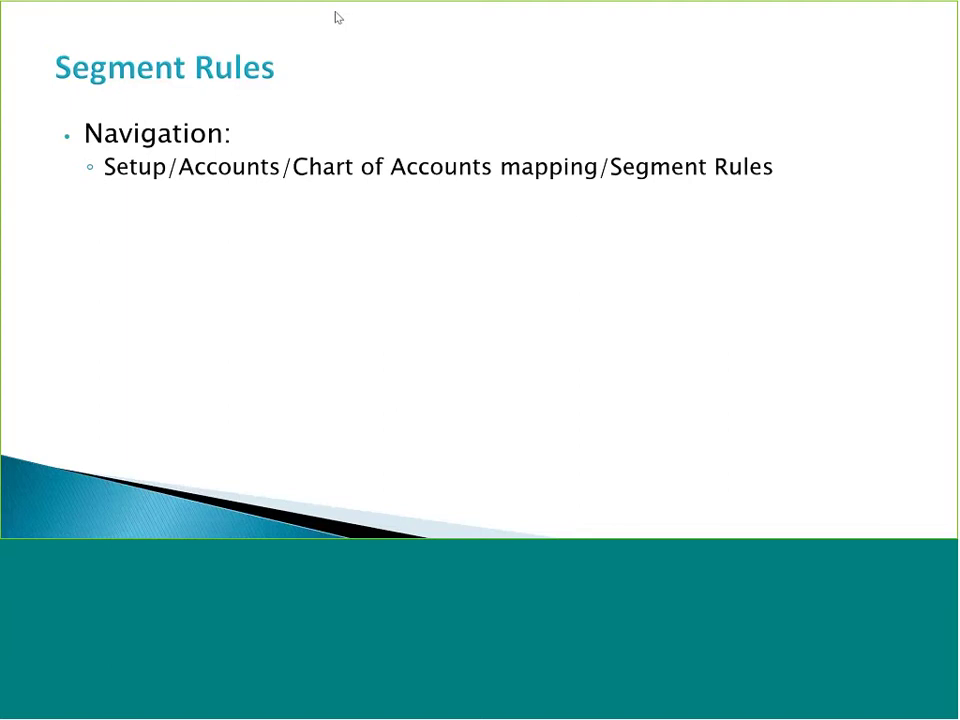
key("Right")
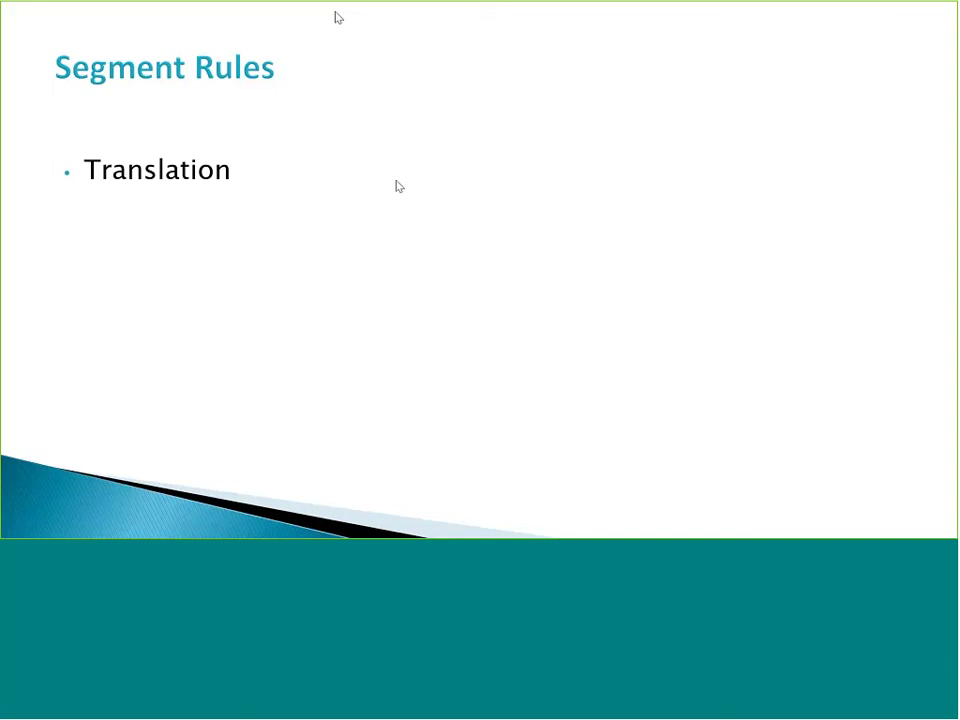
key("Right")
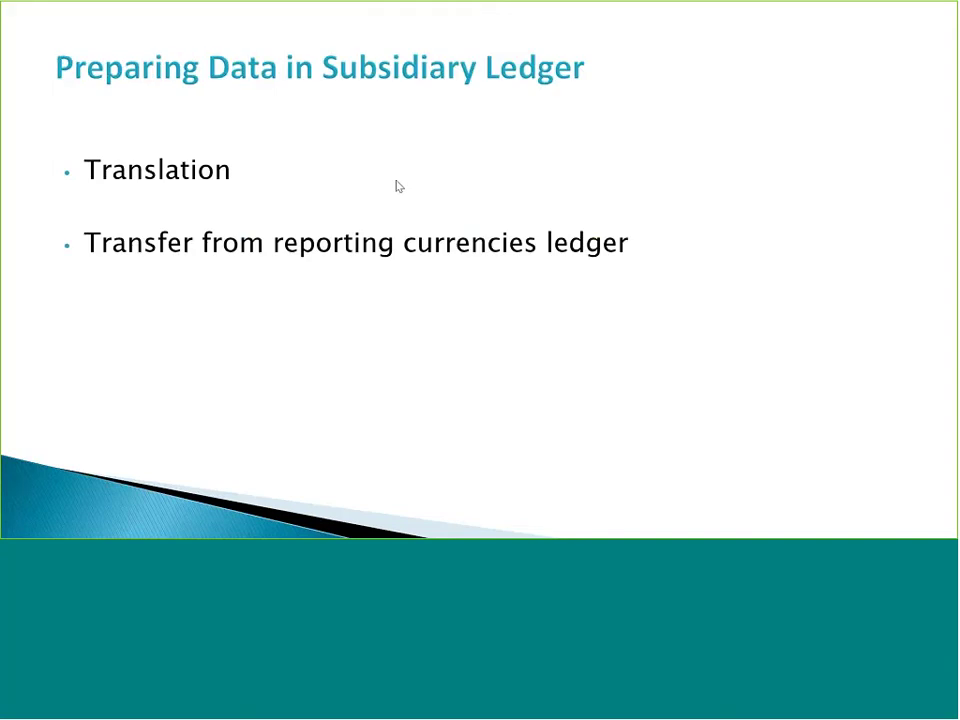
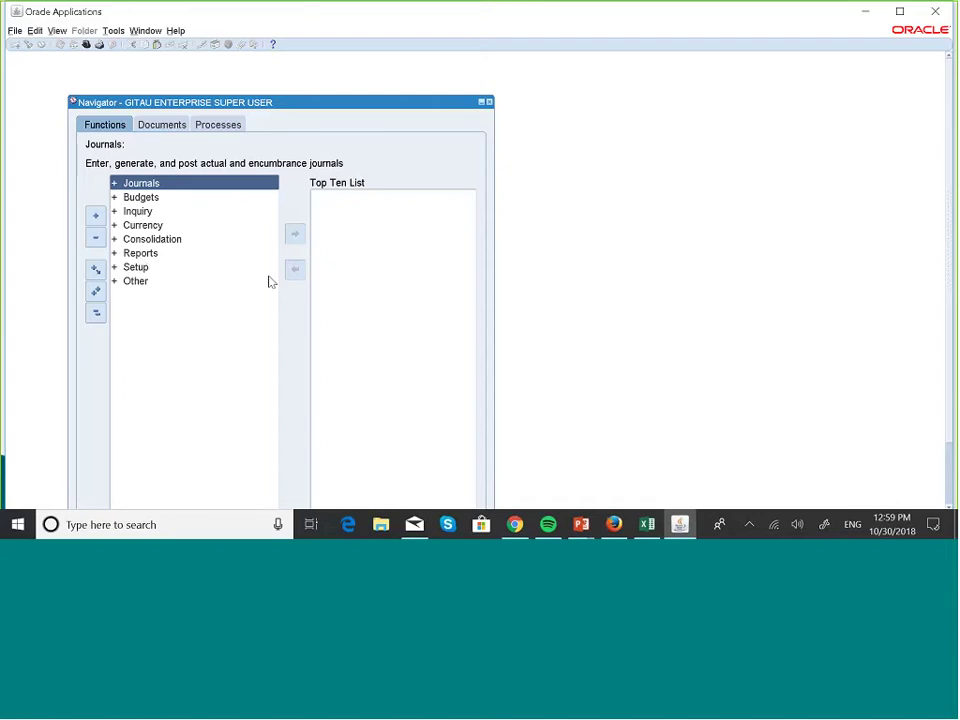
- Open the journal entry function in Oracle Applications and start a new journal in Gitau's Ledger
key("Return")
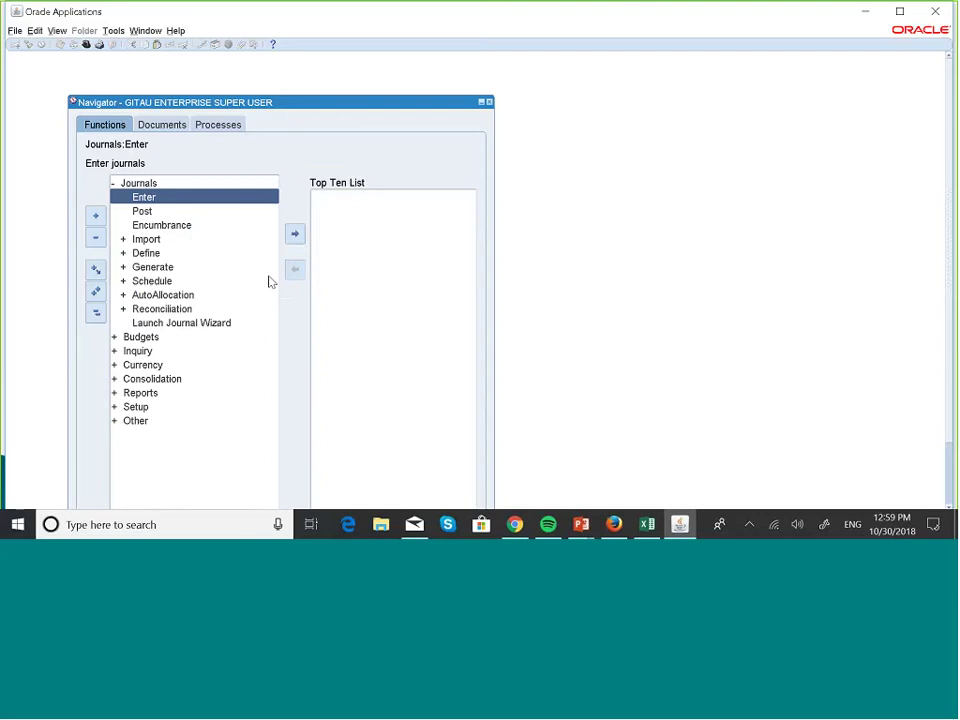
key("Return")
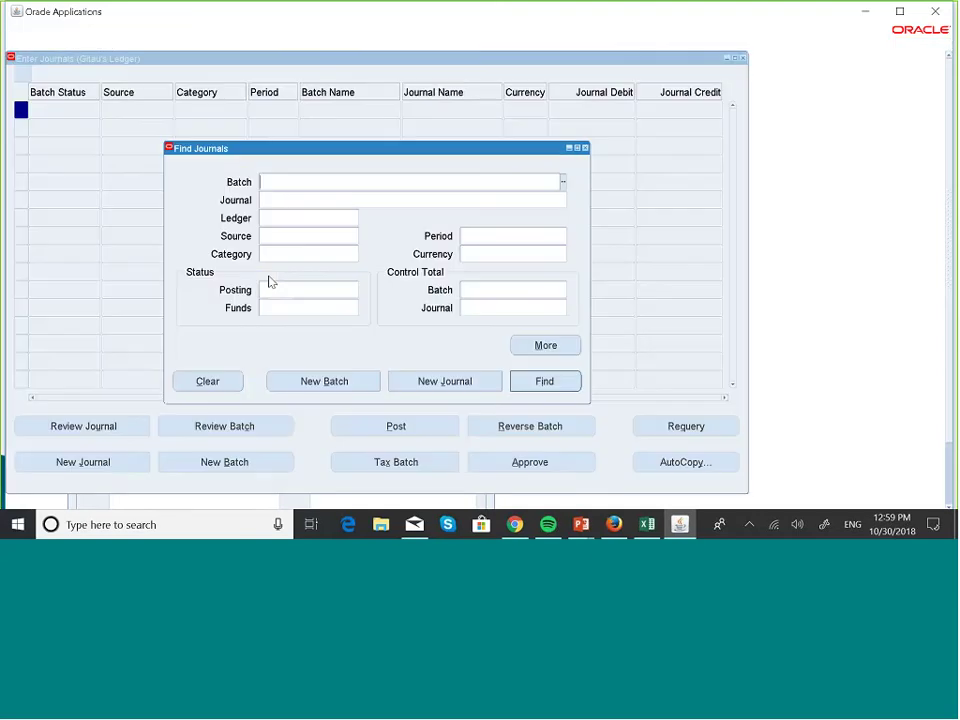
left_click(465, 389)
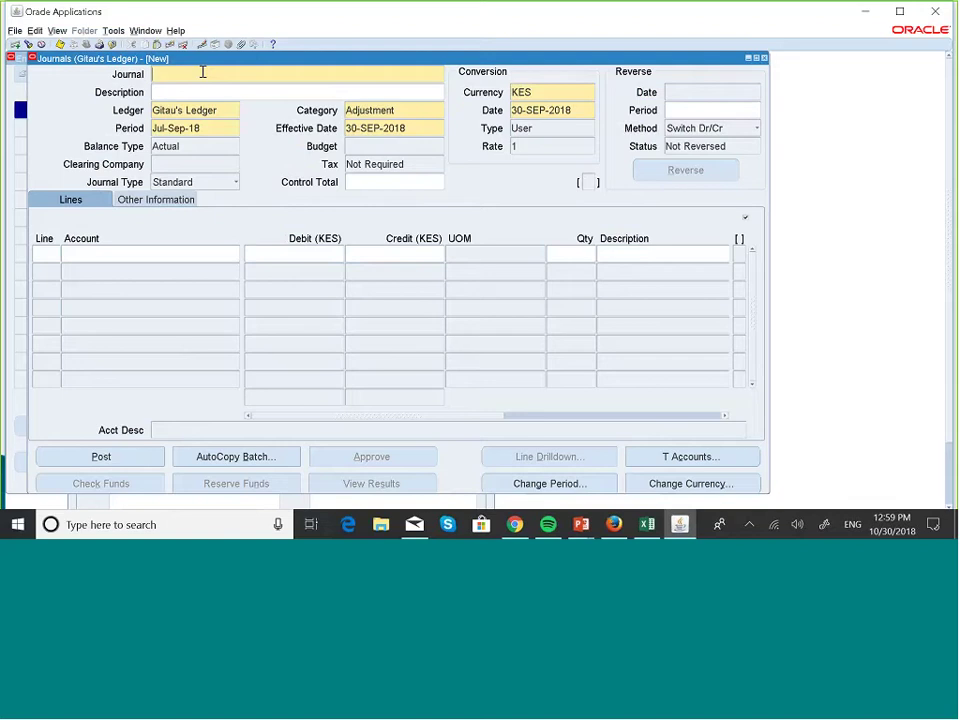
- Name the journal Consolidation Journals and enter the same text as its description
key("Caps_Lock")
type("C")
key("Caps_Lock")
type("on")
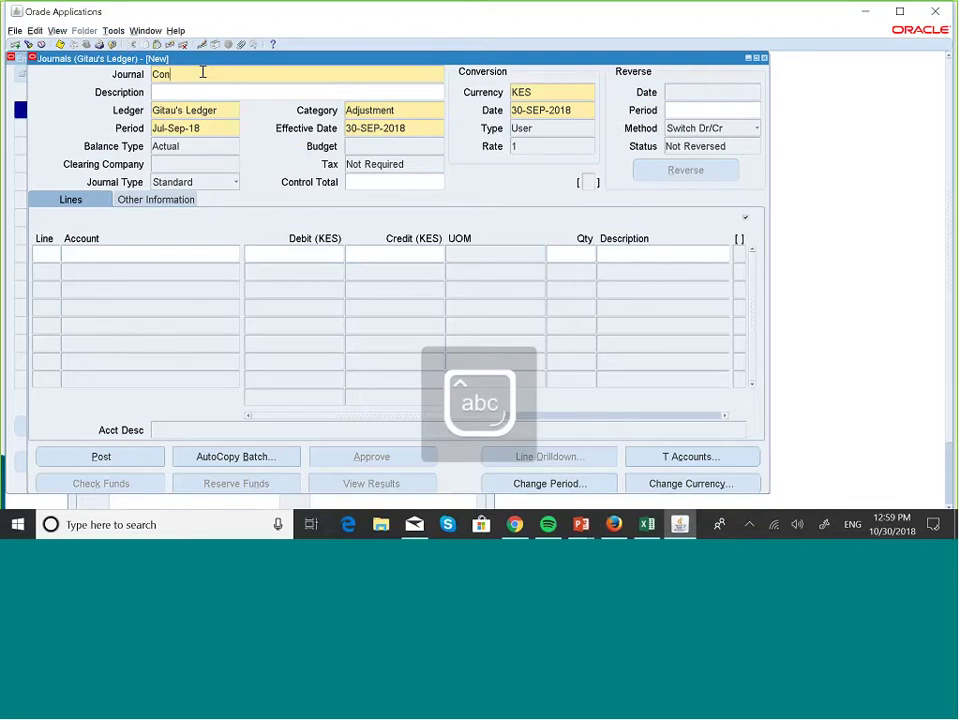
type("so")
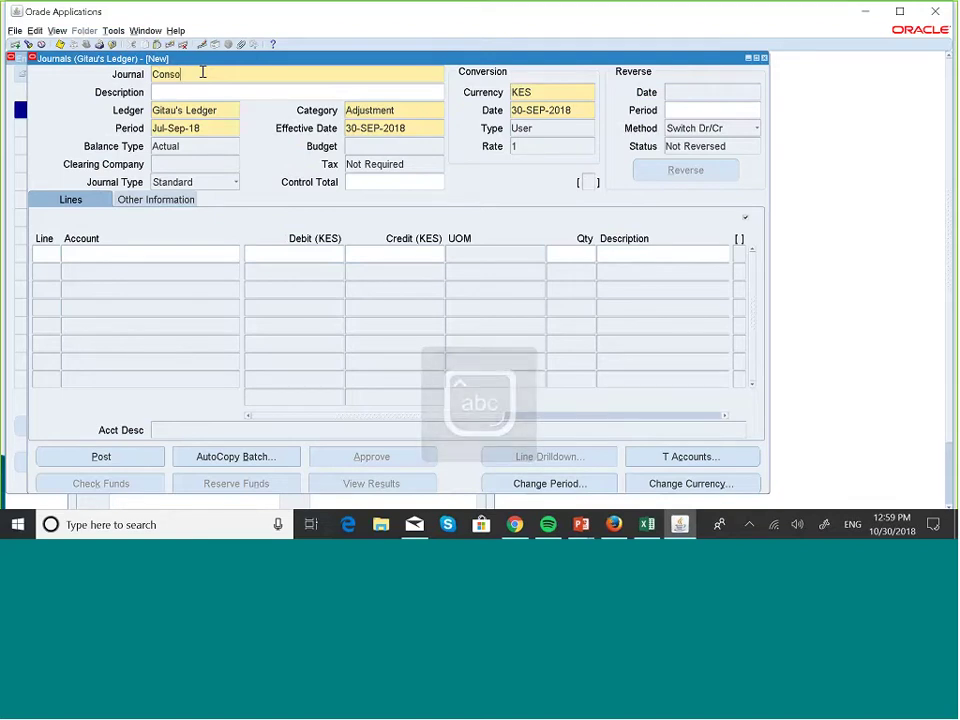
type("lidation")
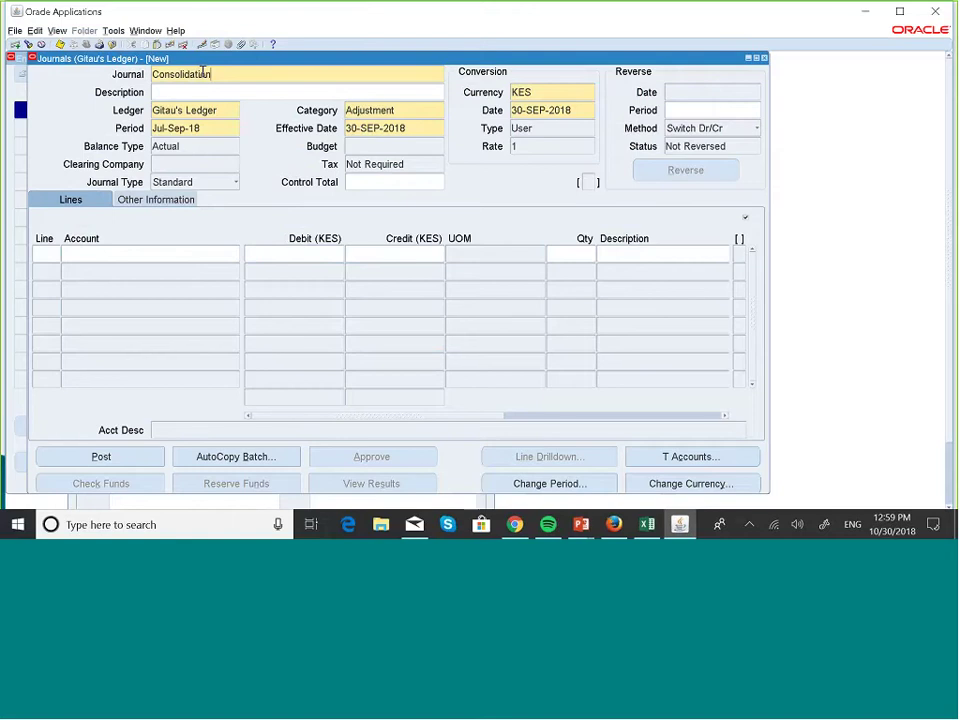
key("Caps_Lock")
key("Caps_Lock")
key("Caps_Lock")
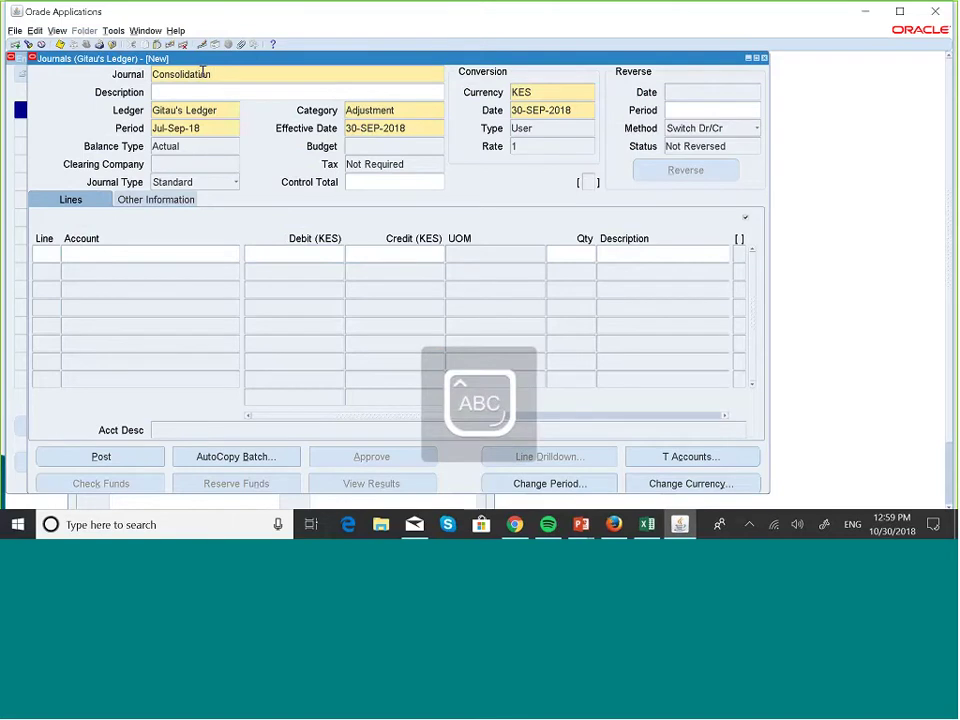
type("jOURNA")
key("BackSpace")
key("BackSpace")
key("BackSpace")
key("BackSpace")
key("BackSpace")
key("BackSpace")
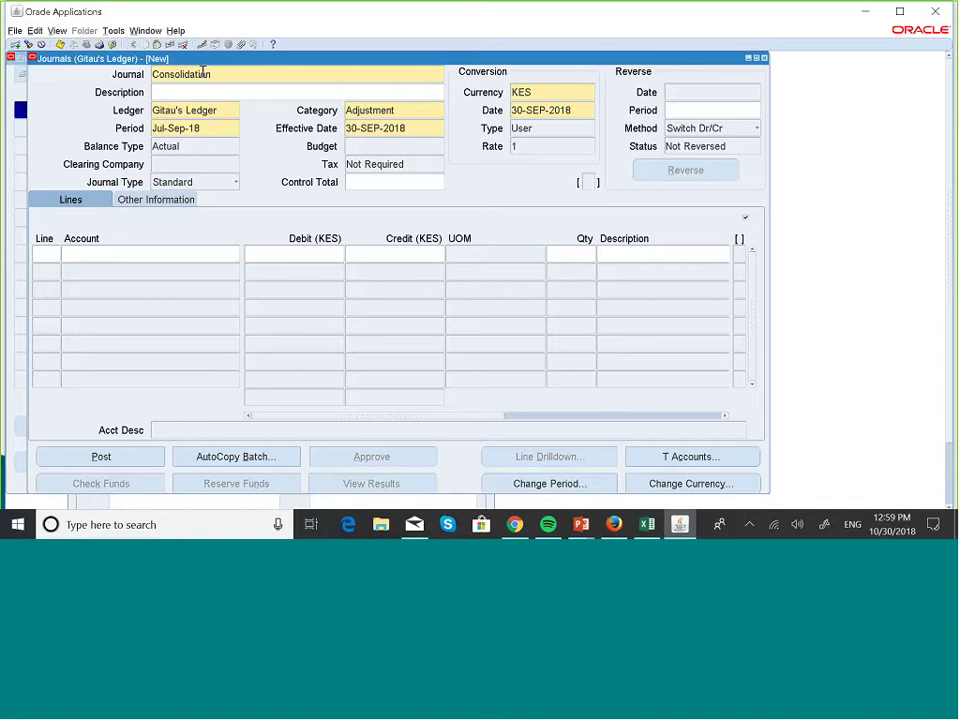
key("Caps_Lock")
type("Jour")
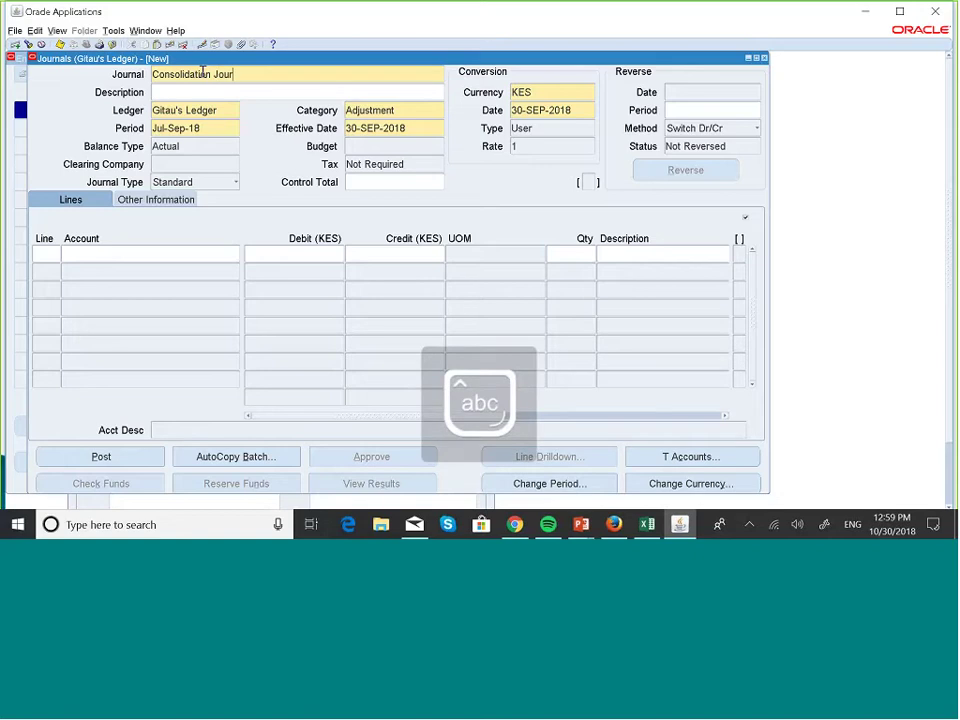
type("nals")
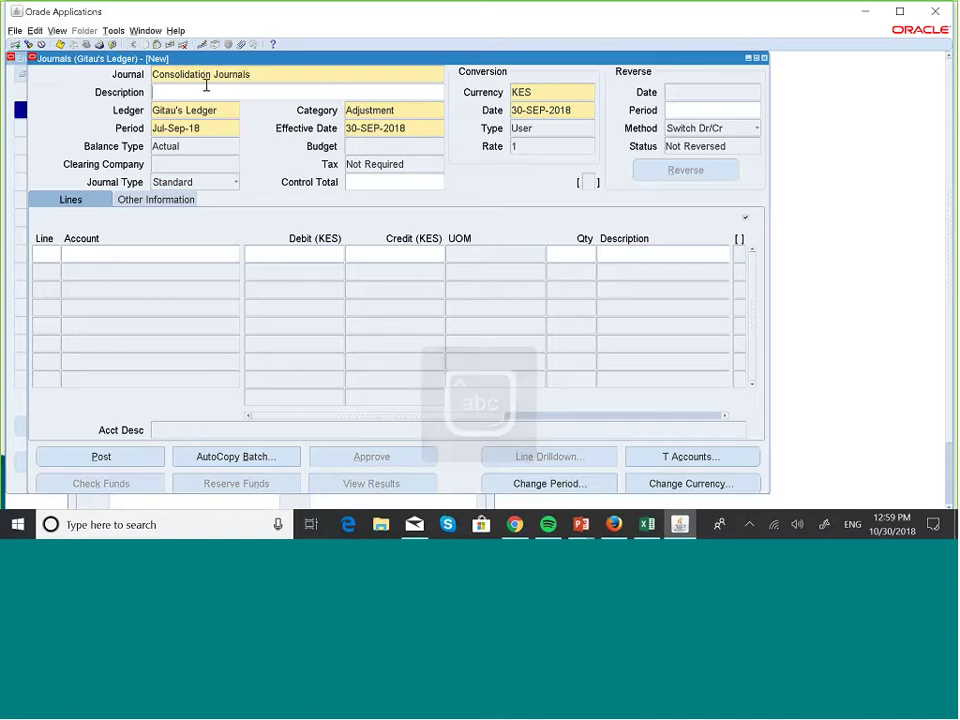
key("Tab")
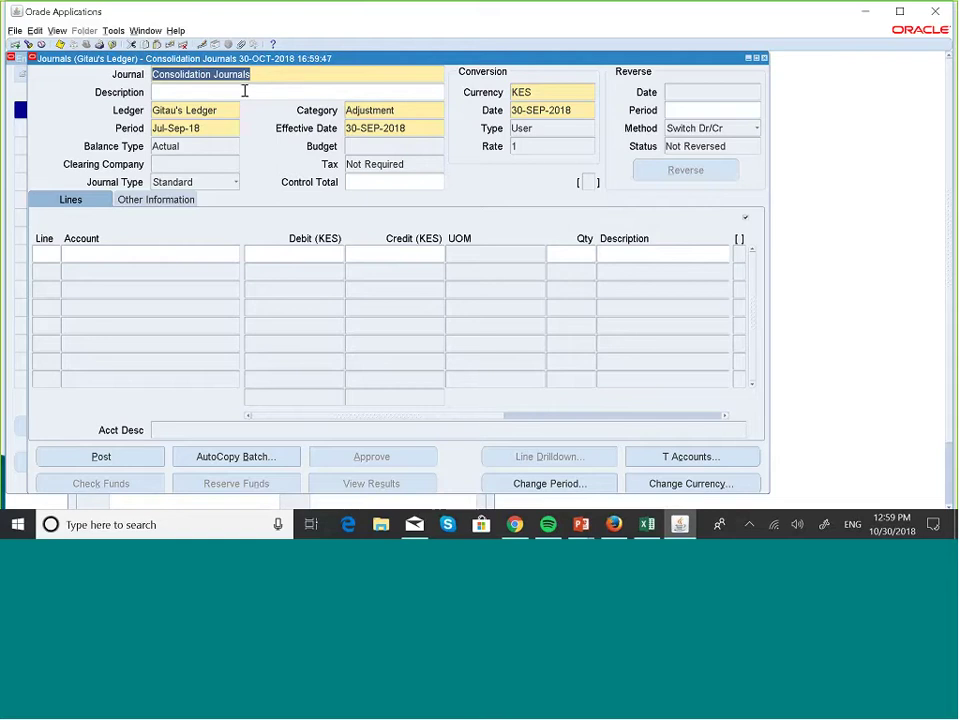
left_click(239, 91)
type("Consolidation Journals")
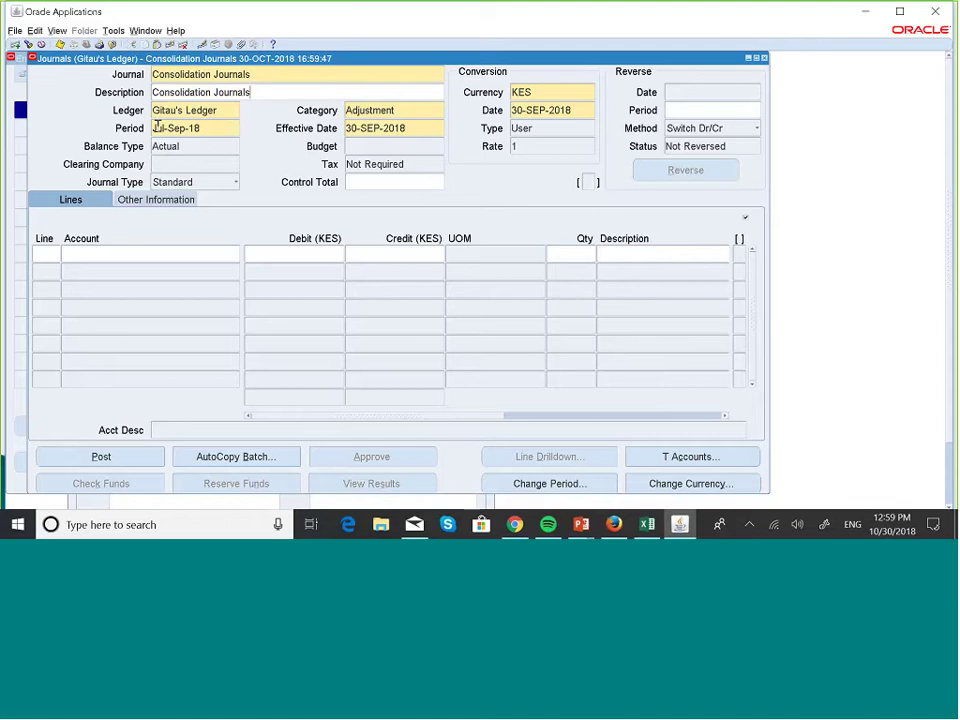
- Choose Jul-Sep-18 as the journal's period
double_click(195, 130)
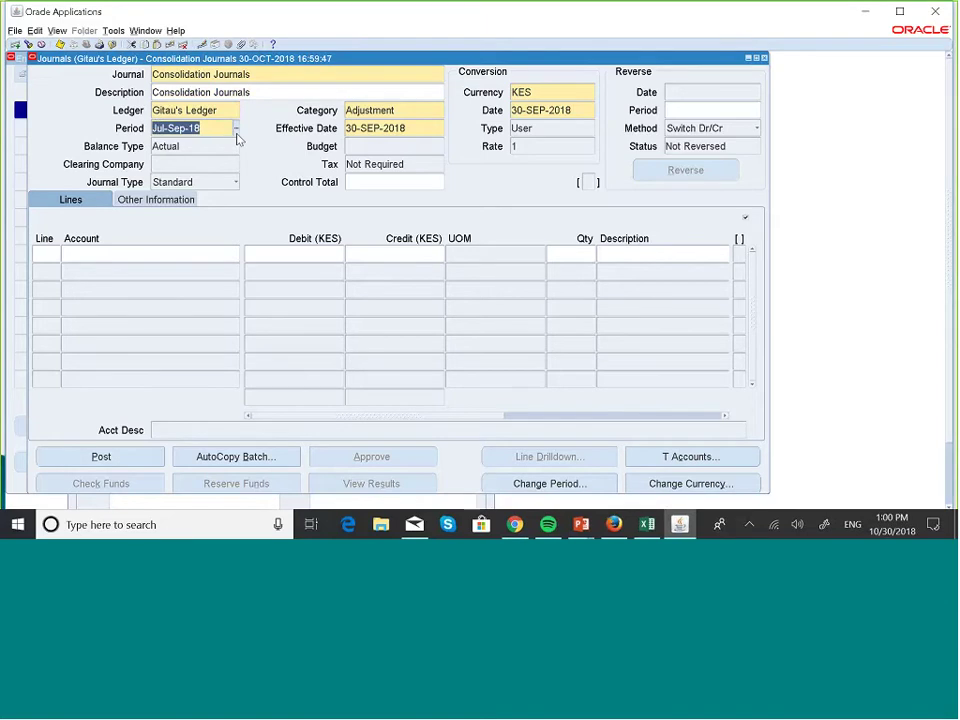
left_click(236, 130)
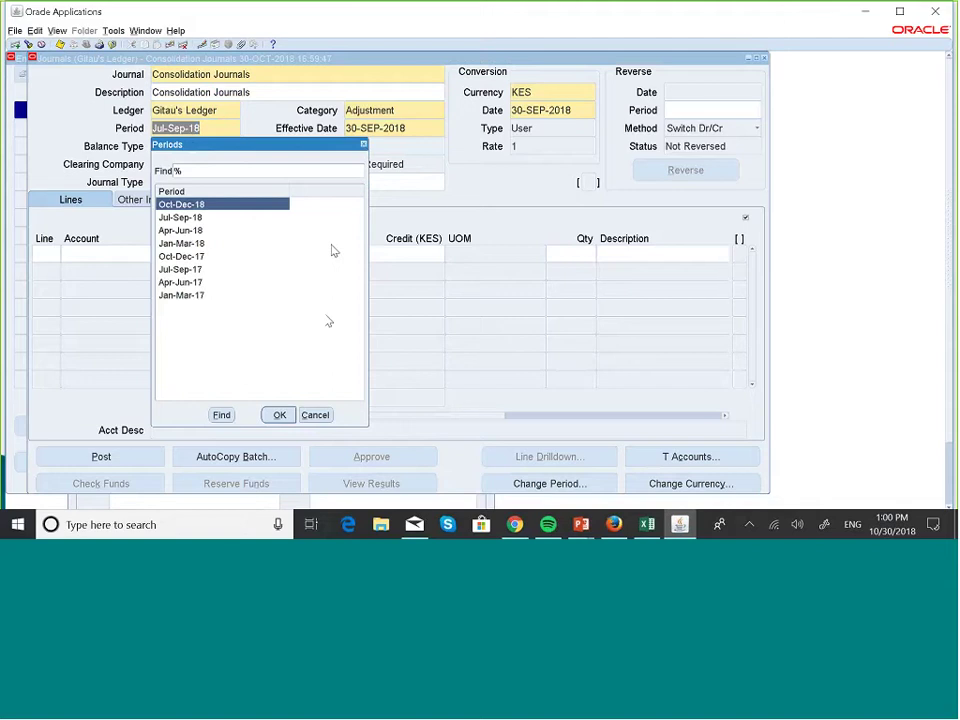
left_click(196, 219)
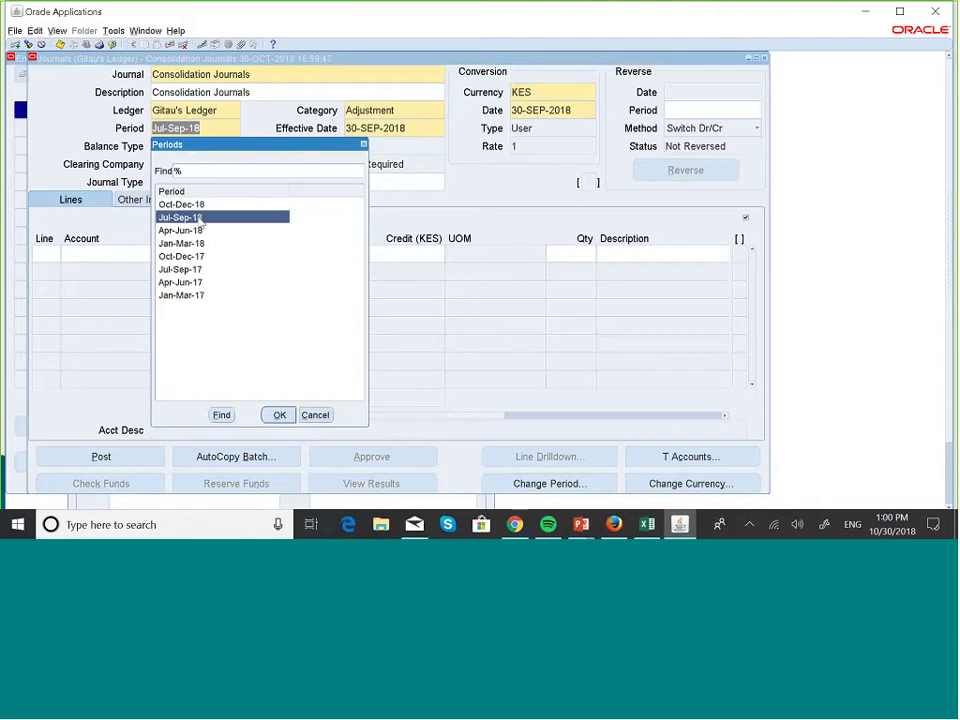
left_click(280, 416)
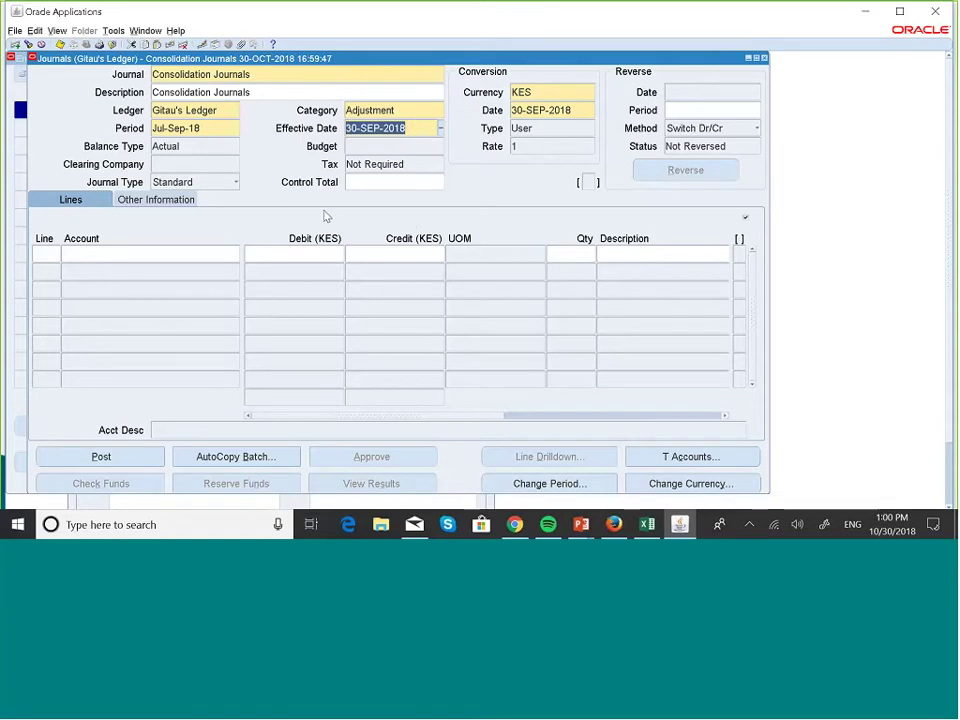
- Enter journal line 10 for Gitau Hardware, Cash, Nairobi (01.1000.00) with a debit of 1000 KES
left_click(55, 253)
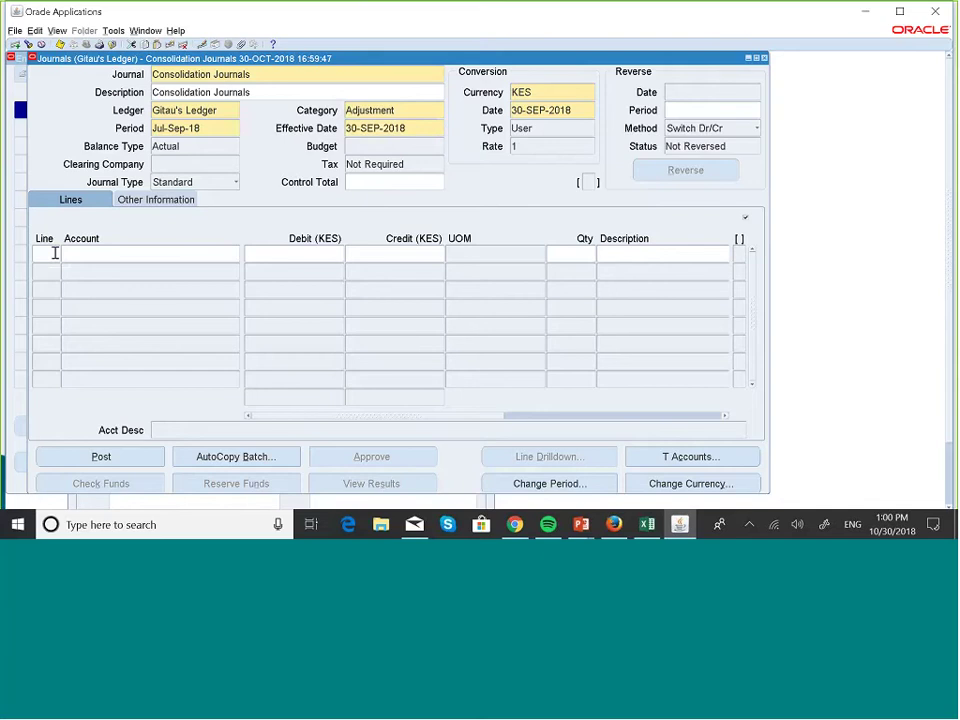
type("10")
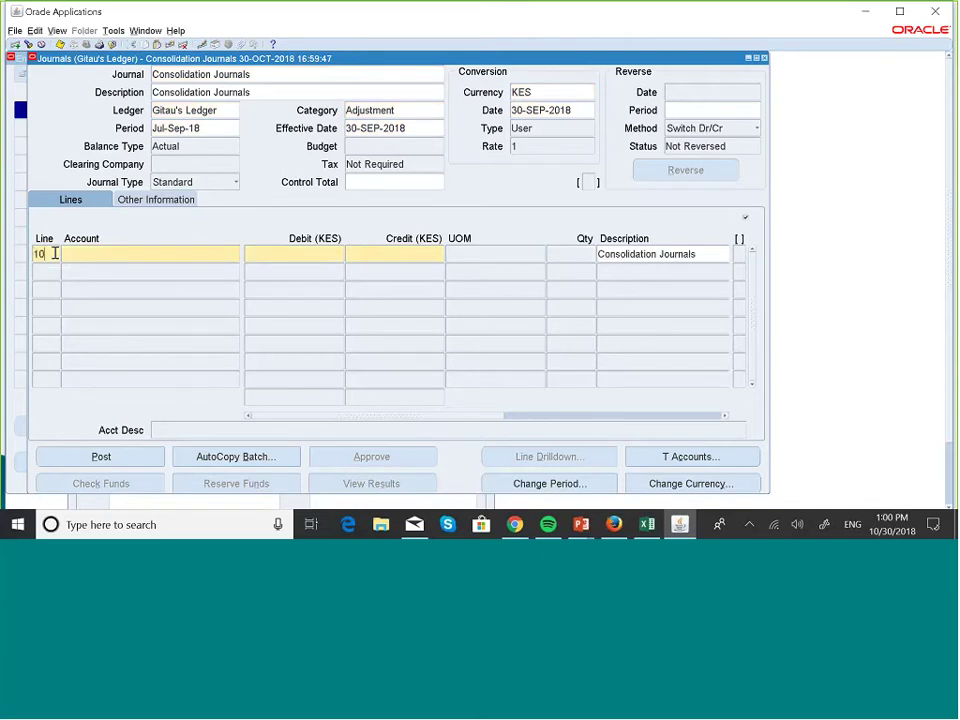
key("Tab")
left_click(237, 256)
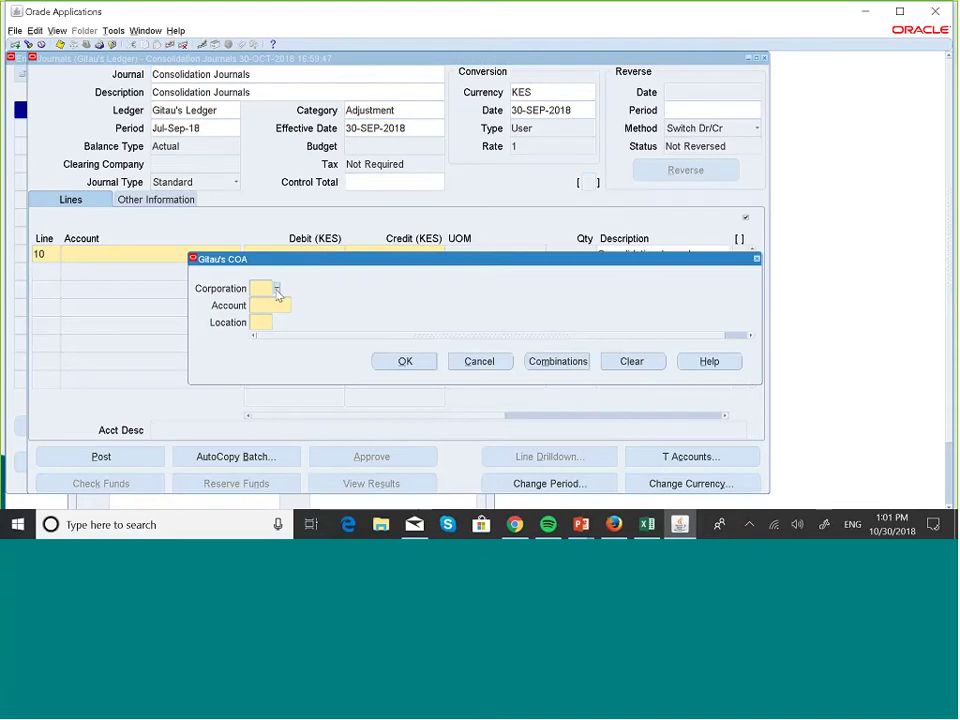
left_click(277, 290)
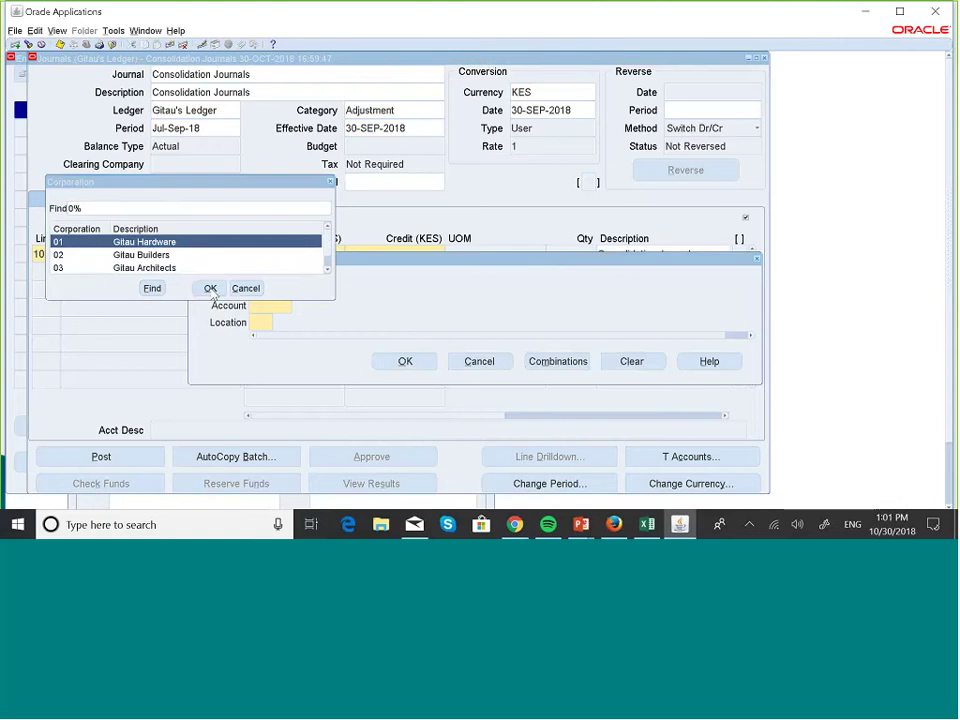
left_click(211, 289)
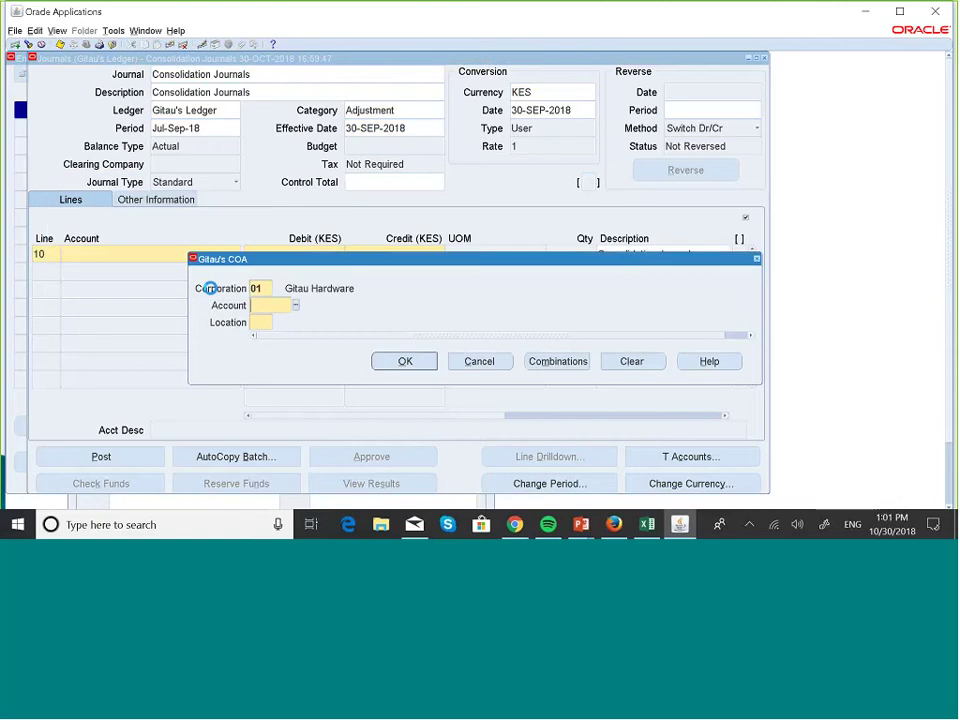
double_click(295, 307)
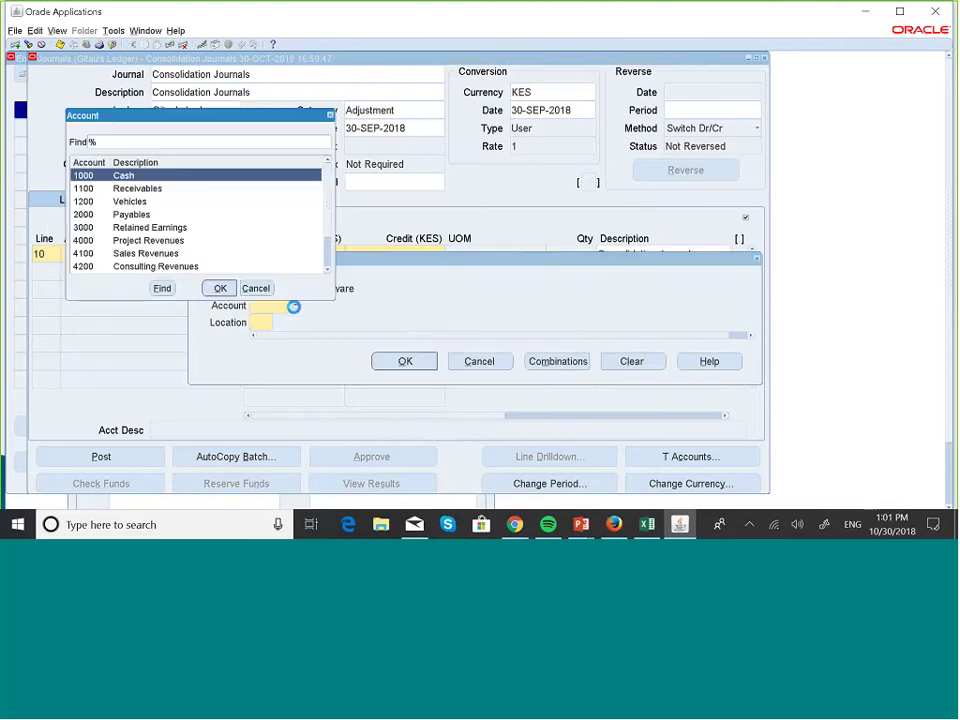
left_click(220, 288)
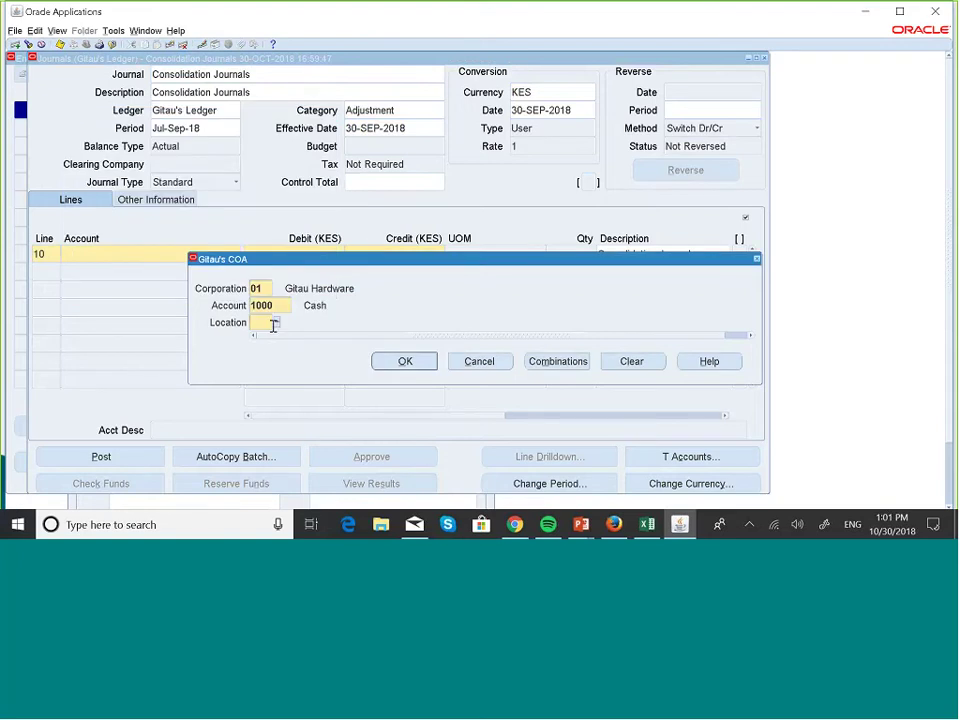
type("00")
left_click(415, 361)
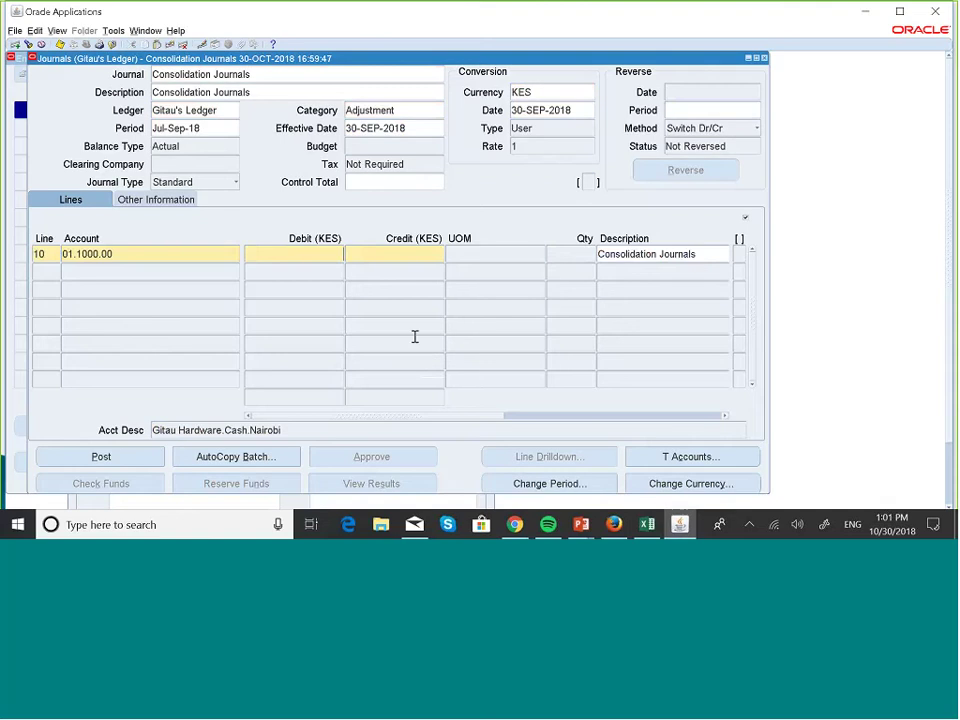
type("1000")
- Add journal line 20 with account 01.4100.00, Gitau Hardware Sales Revenues at location 00
left_click(36, 272)
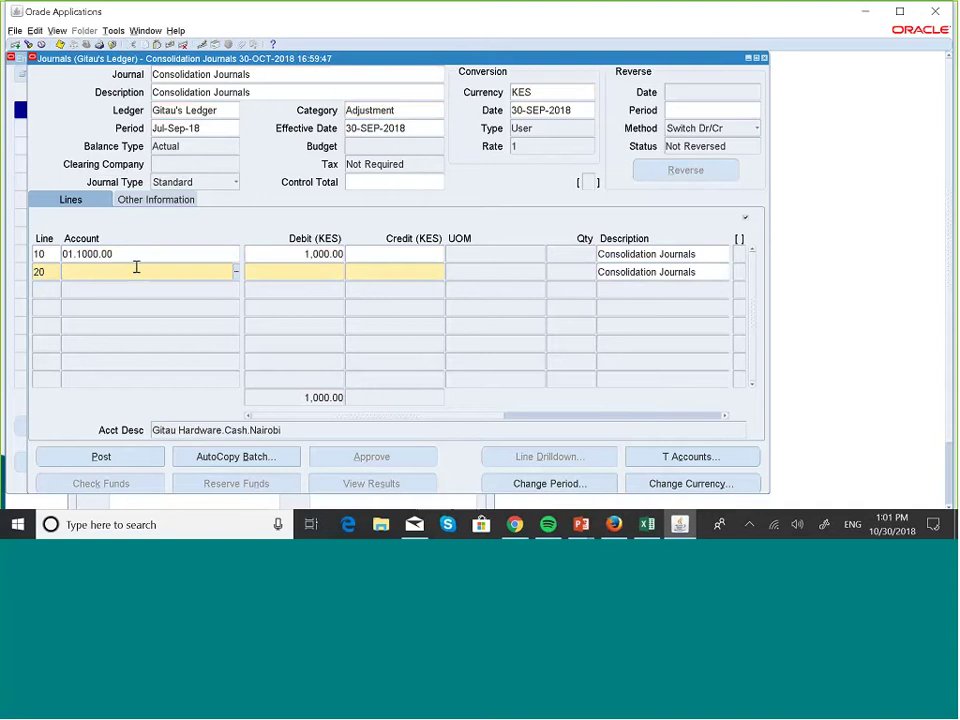
left_click(237, 272)
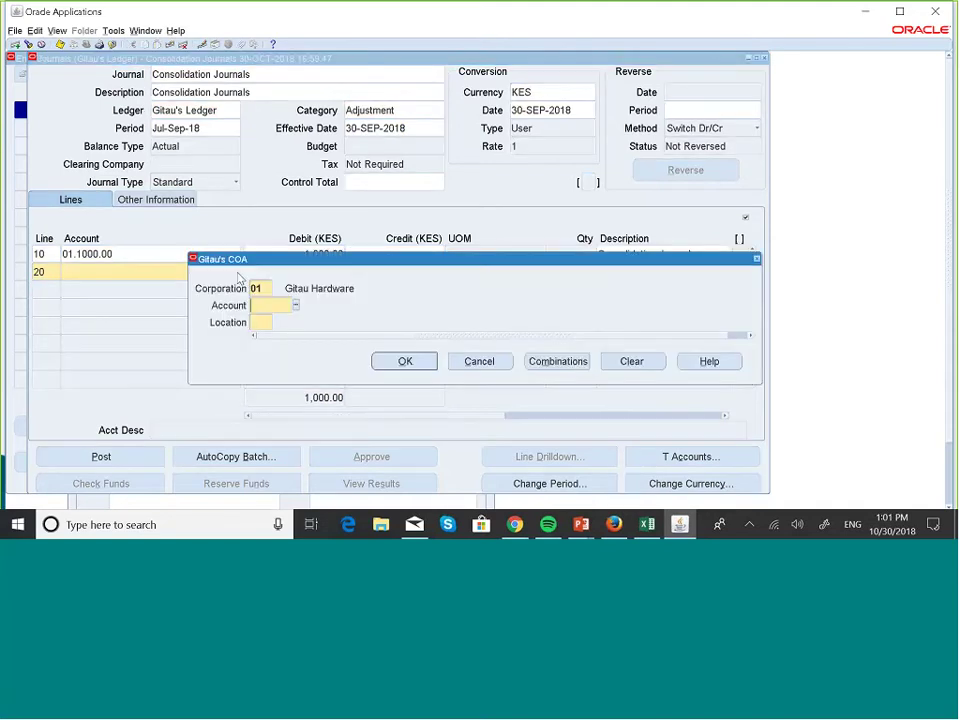
left_click(295, 305)
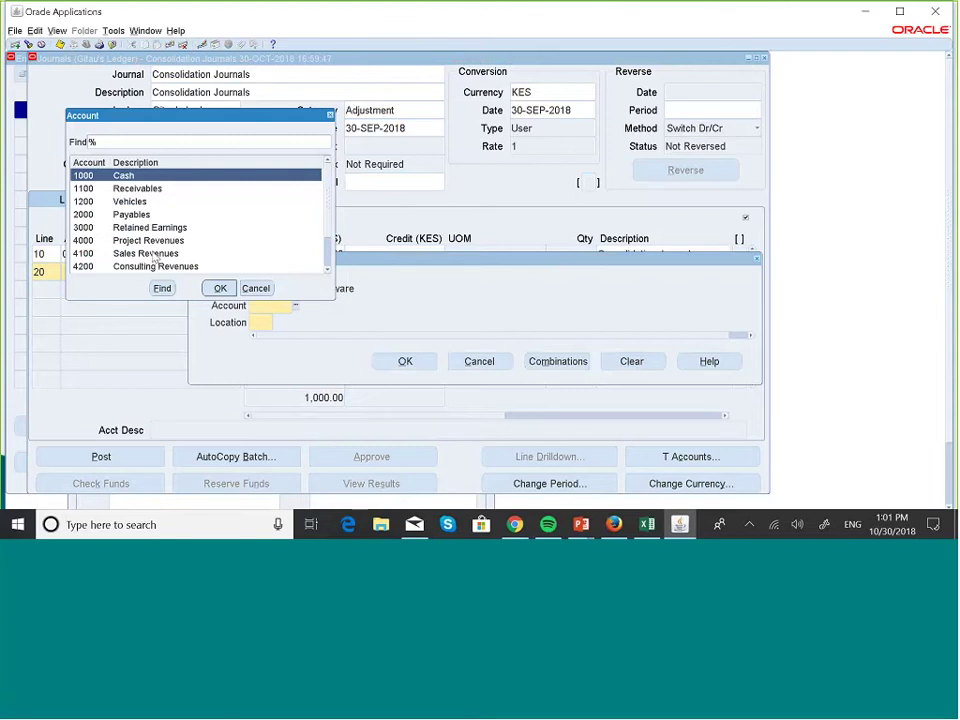
left_click(220, 289)
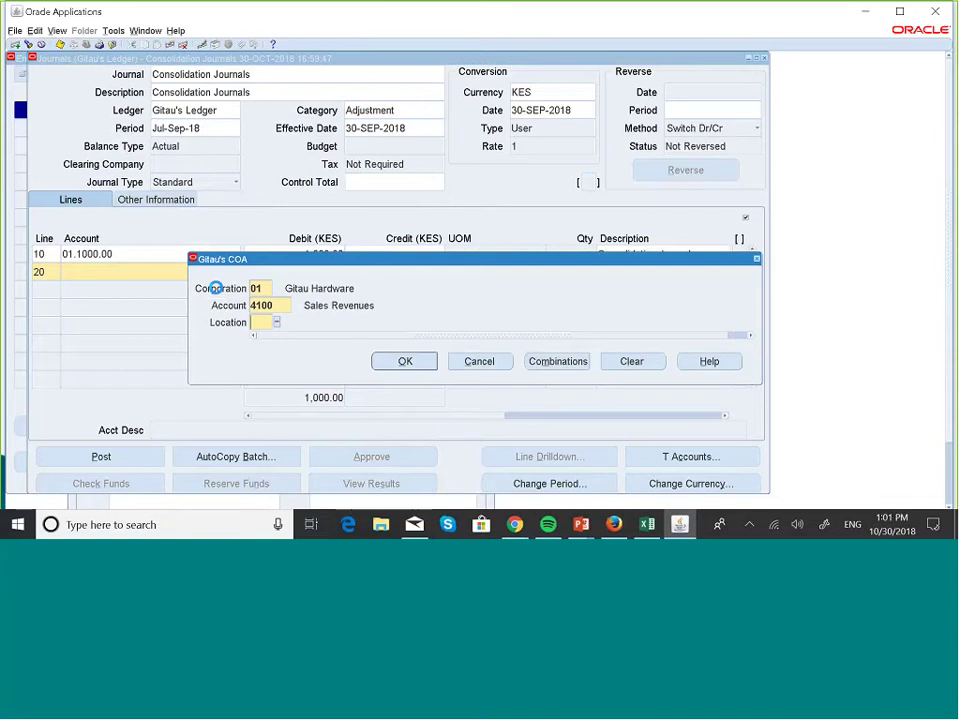
type("00")
key("Tab")
left_click(405, 362)
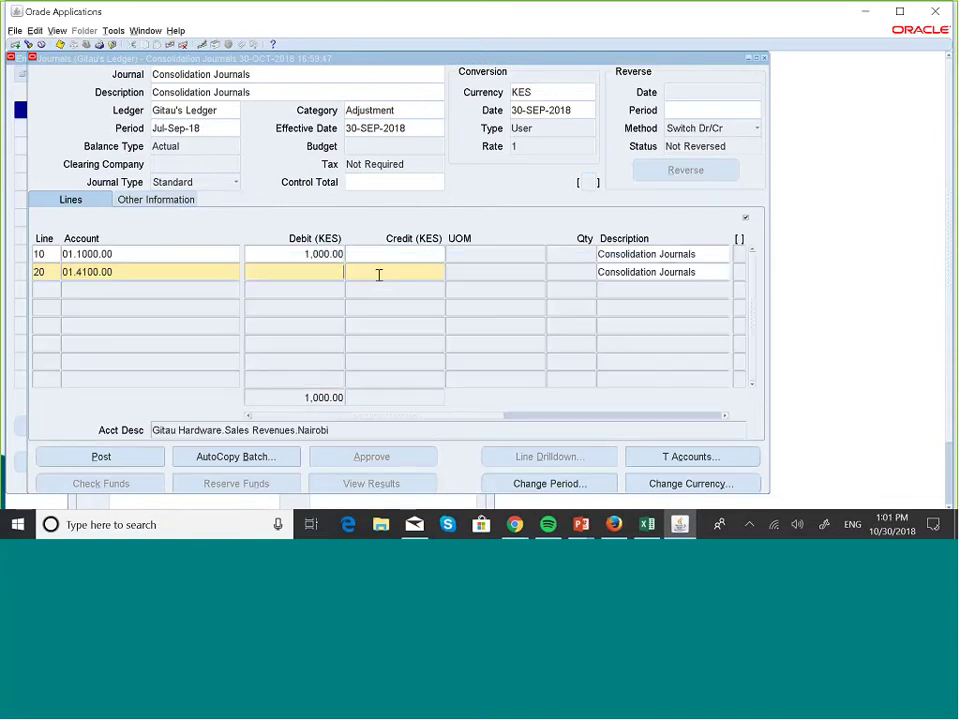
- Enter a credit of 1000 KES on journal line 20, leaving its debit empty
type("10")
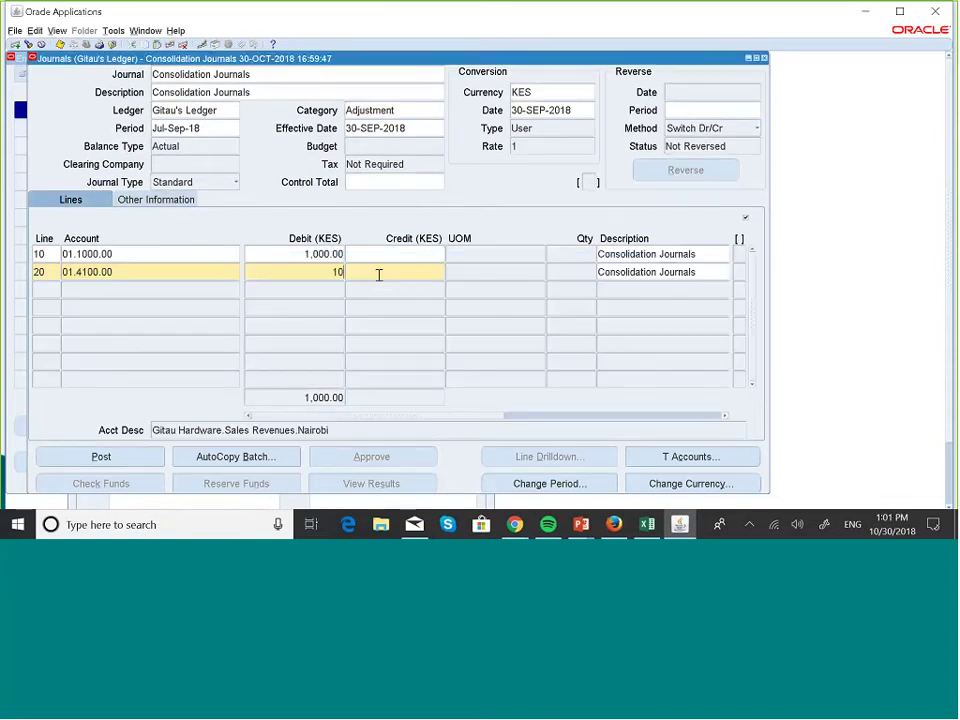
key("BackSpace")
key("BackSpace")
left_click(422, 267)
type("10000")
key("BackSpace")
- Add journal line 30 for Gitau Builders, Cash, Nairobi (02.1000.00) with a debit of 500 KES
left_click(38, 289)
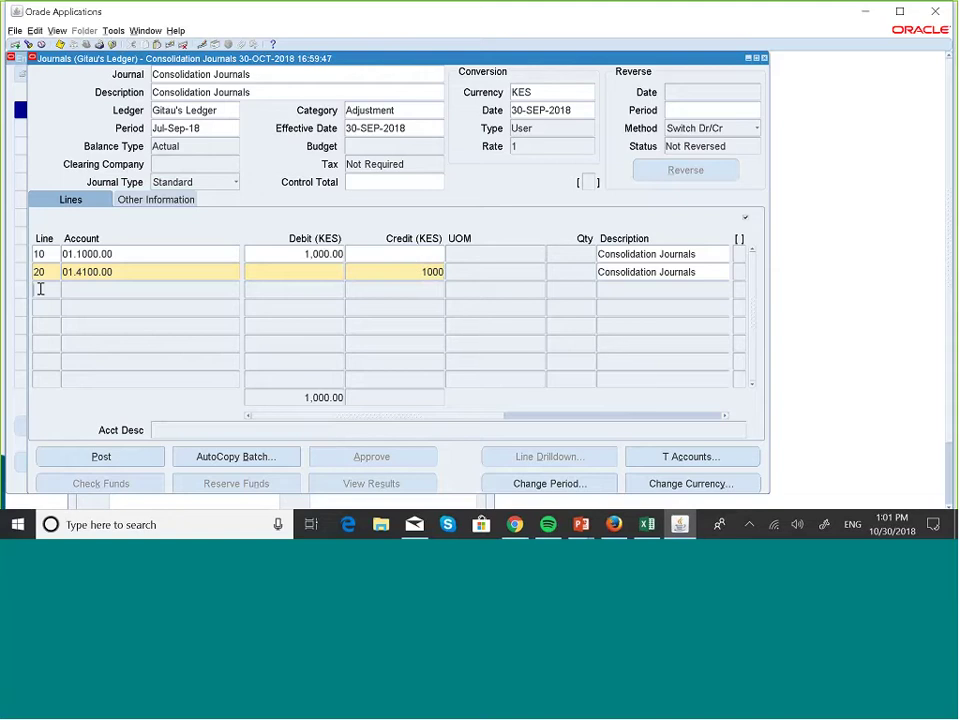
left_click(95, 292)
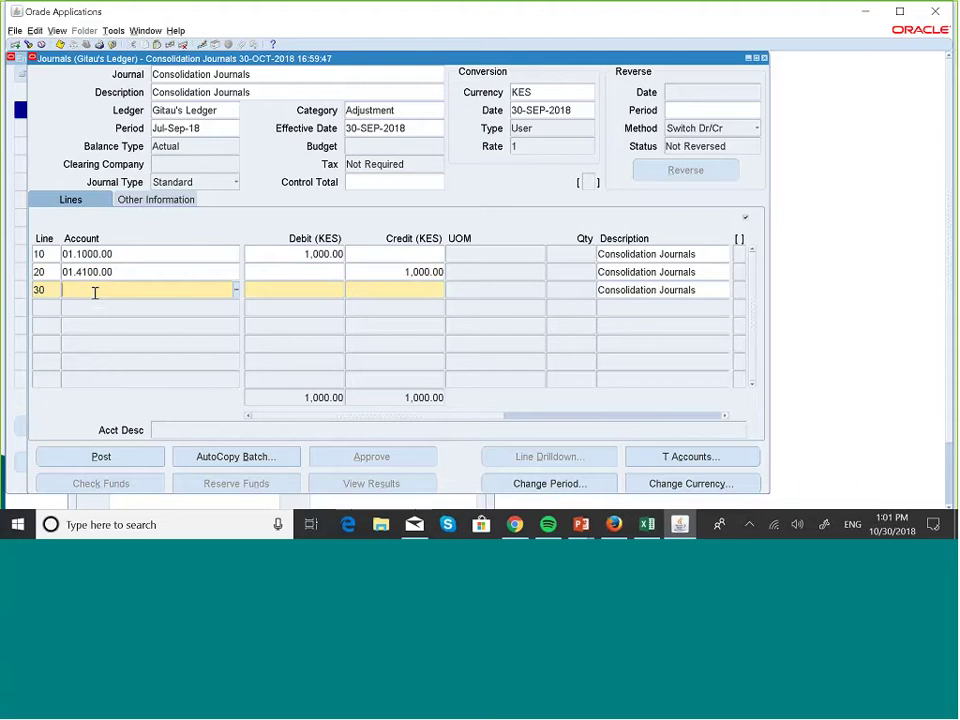
type("02")
left_click(236, 289)
left_click(274, 306)
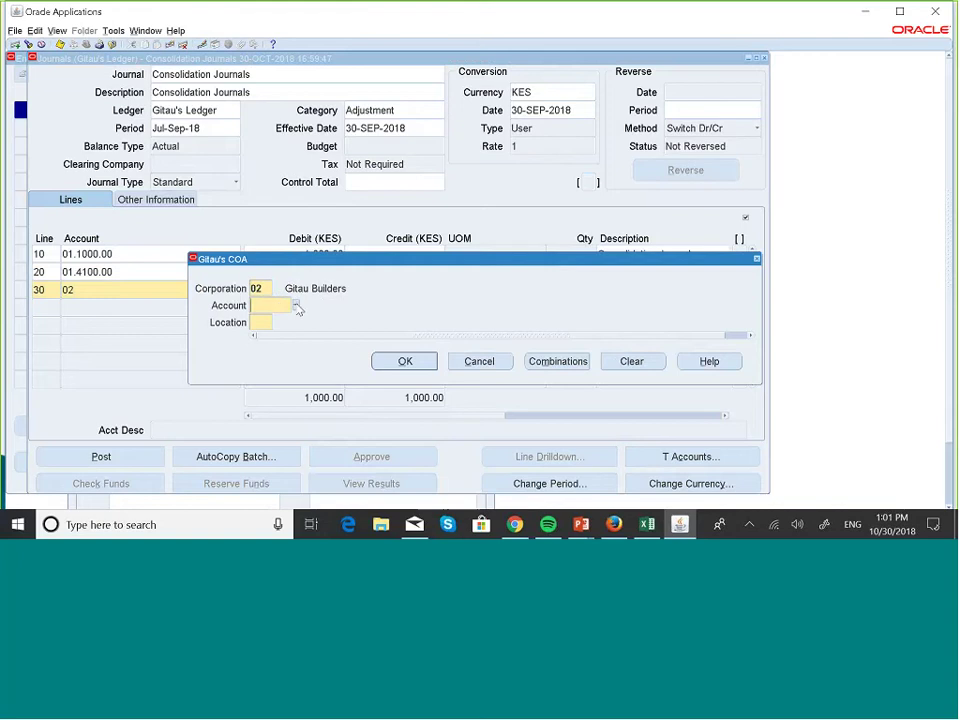
left_click(296, 306)
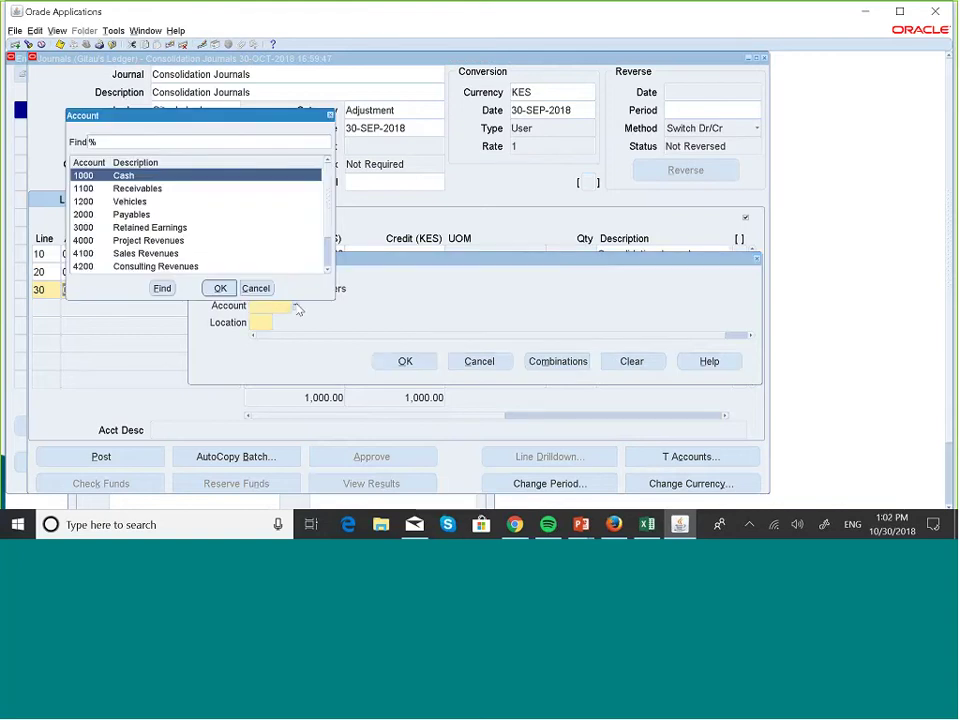
left_click(220, 288)
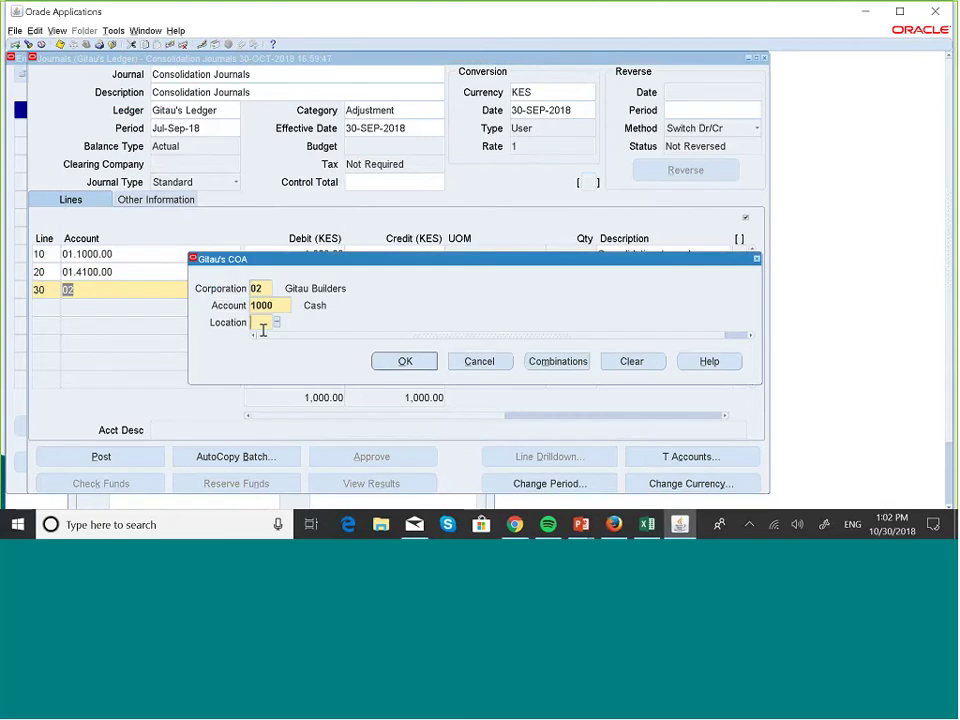
type("00")
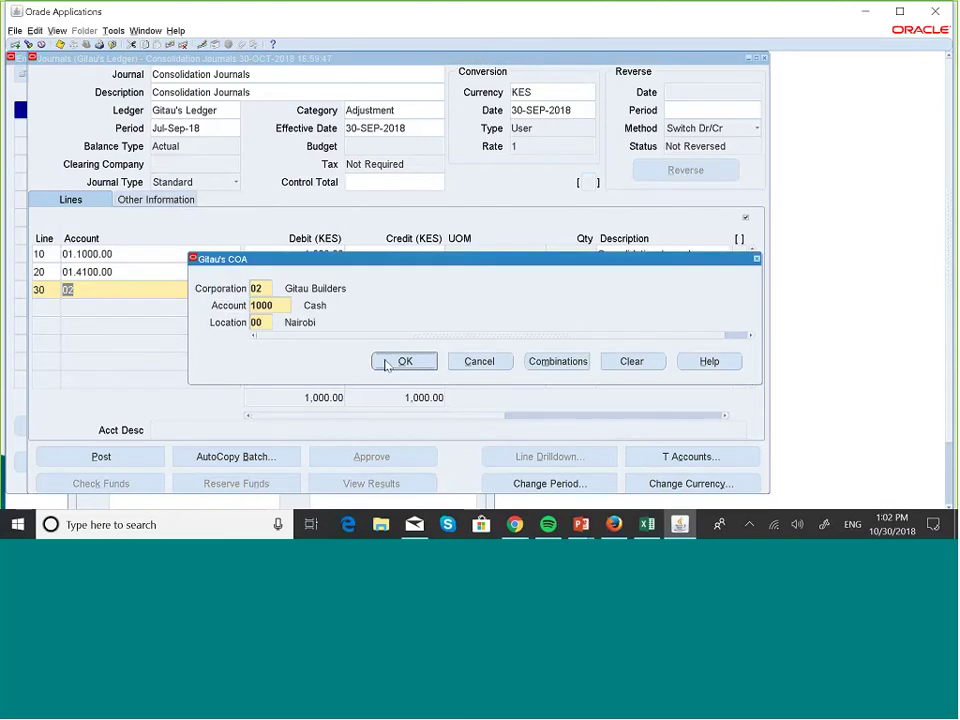
left_click(390, 363)
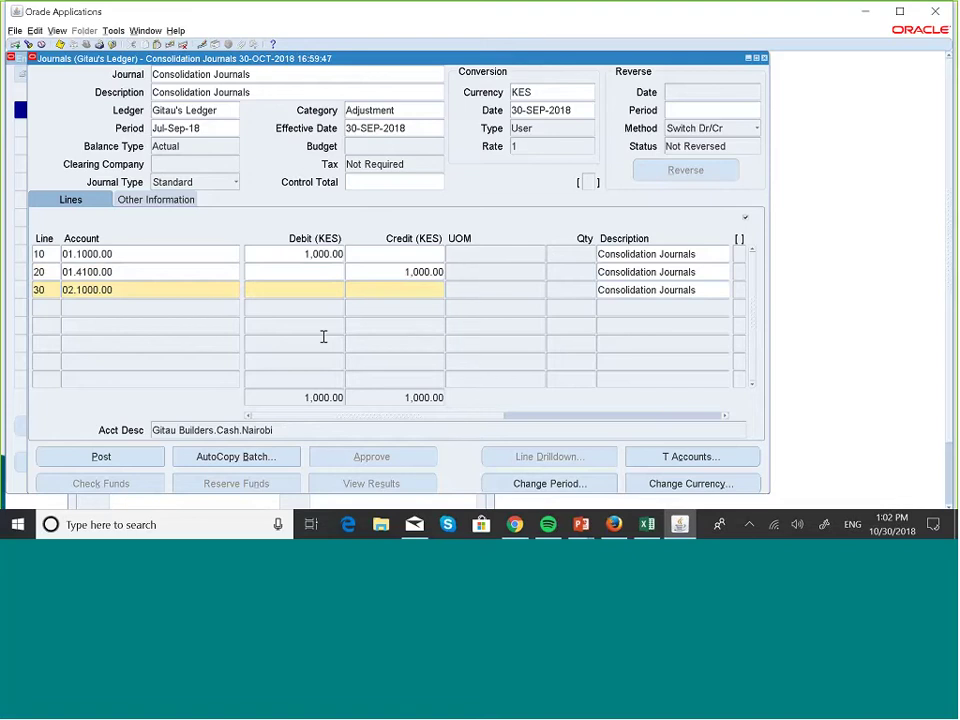
type("500")
- Add journal line 40 for Gitau Builders, Project Revenues, Nairobi (02.4000.00) with a credit of 500 KES
left_click(41, 304)
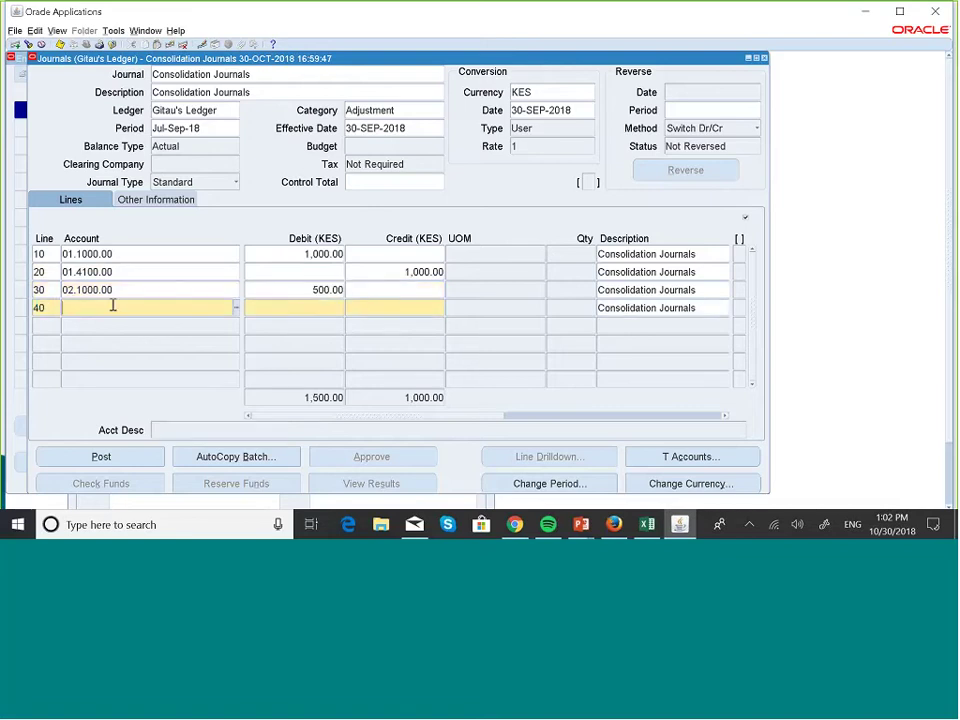
left_click(237, 310)
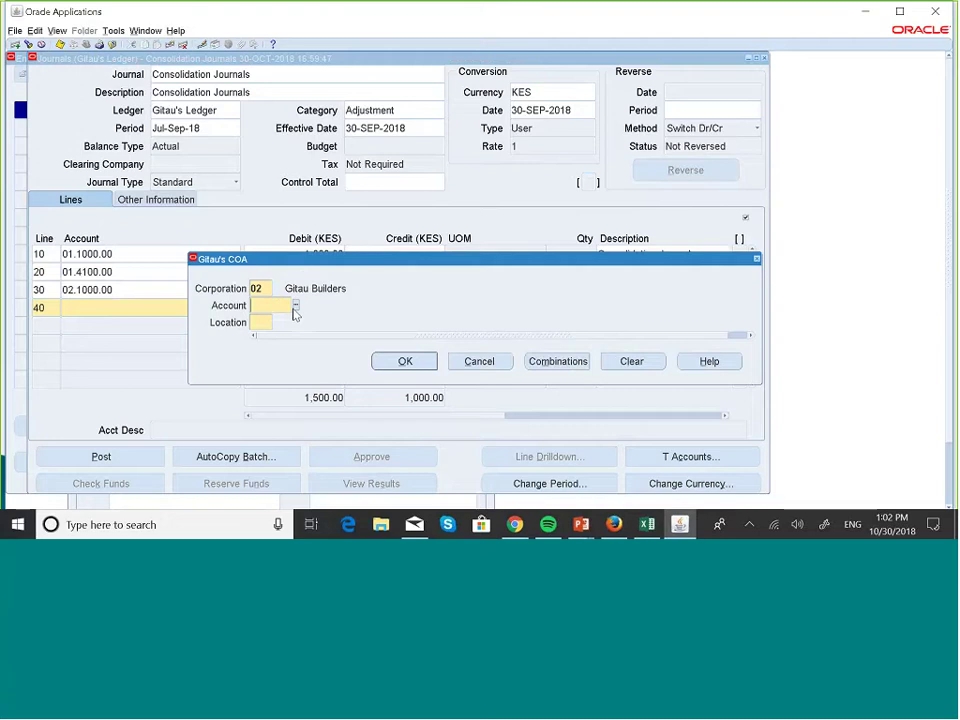
left_click(295, 306)
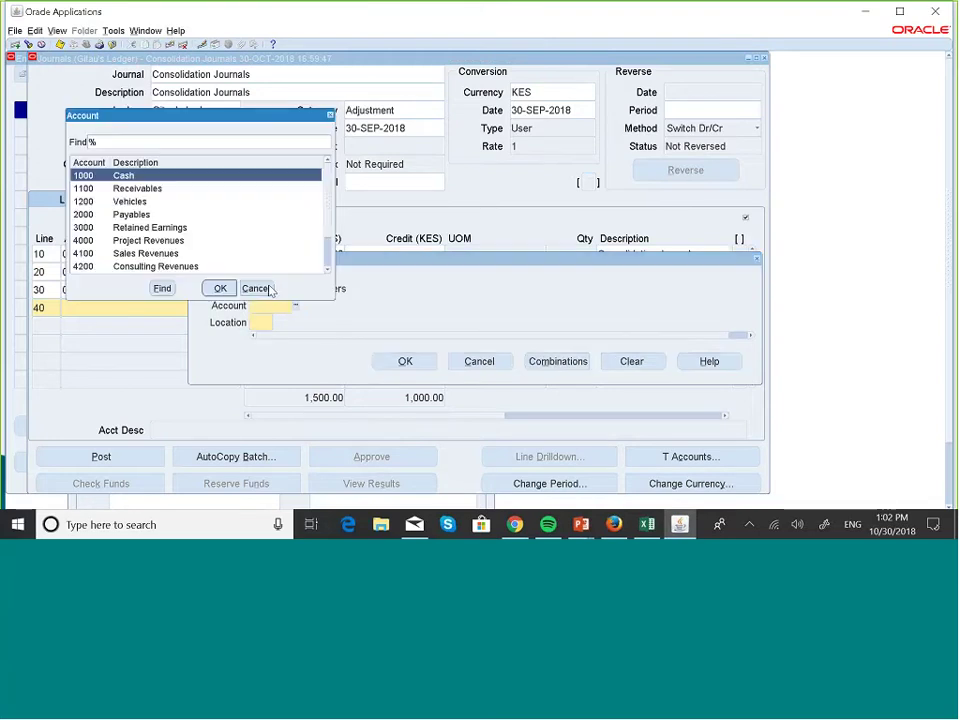
left_click(150, 240)
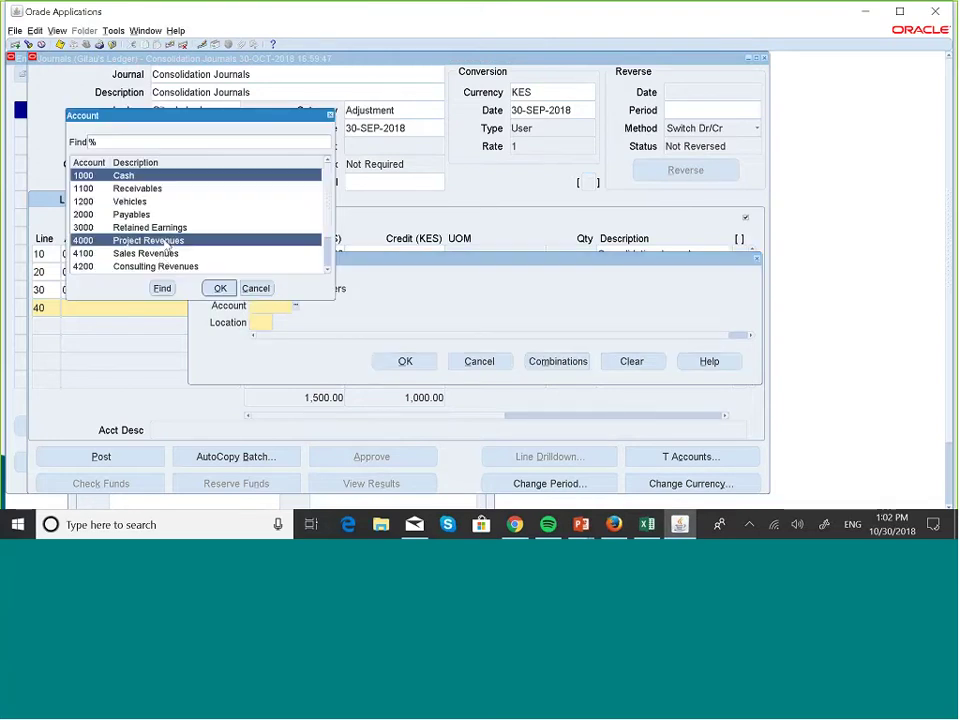
left_click(220, 288)
type("00")
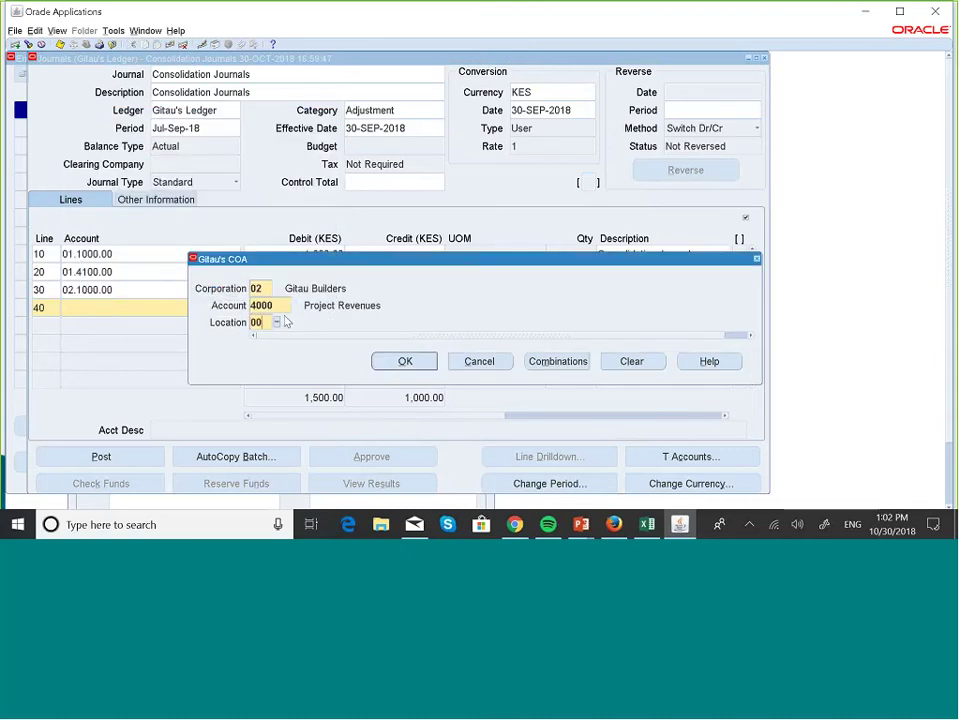
key("Tab")
left_click(405, 361)
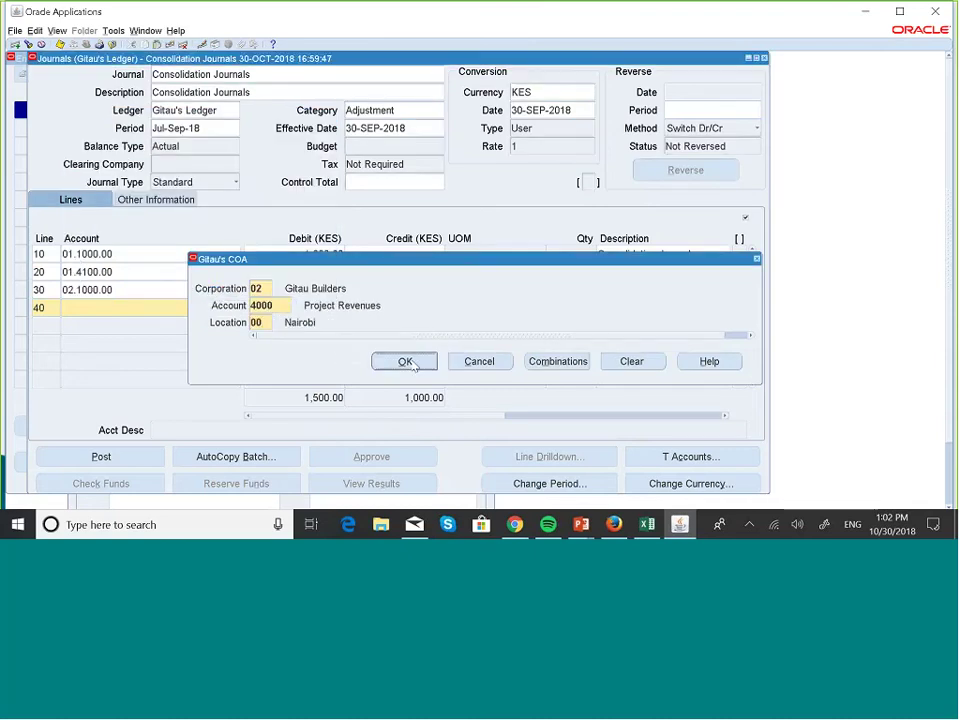
left_click(404, 307)
type("5")
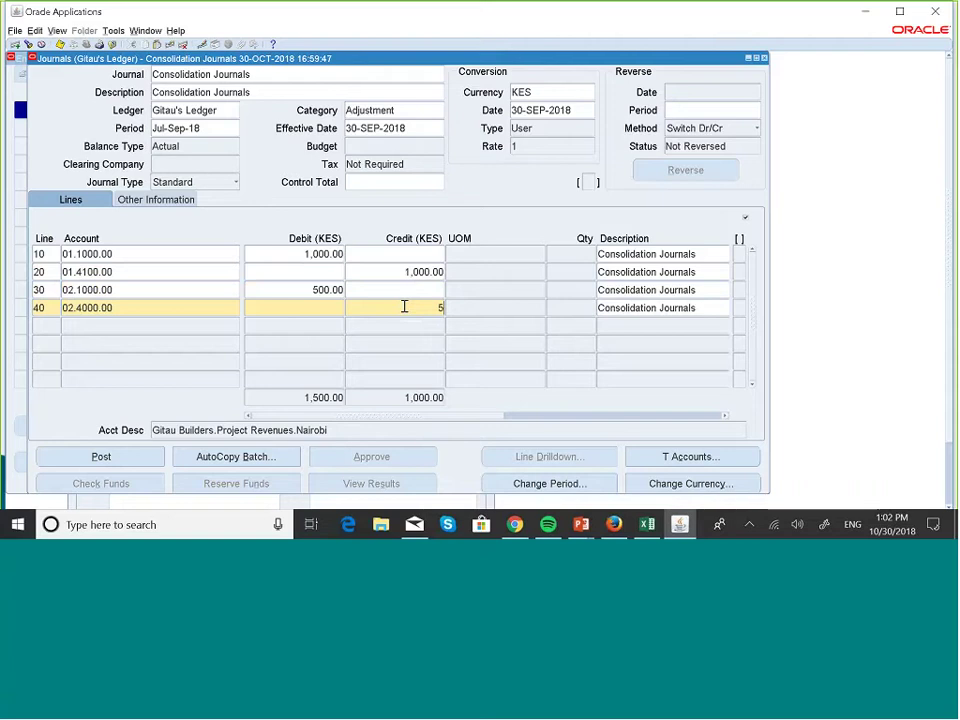
type("00")
- Start journal line 50 and set its account's corporation segment to 03, Gitau Architects
left_click(40, 321)
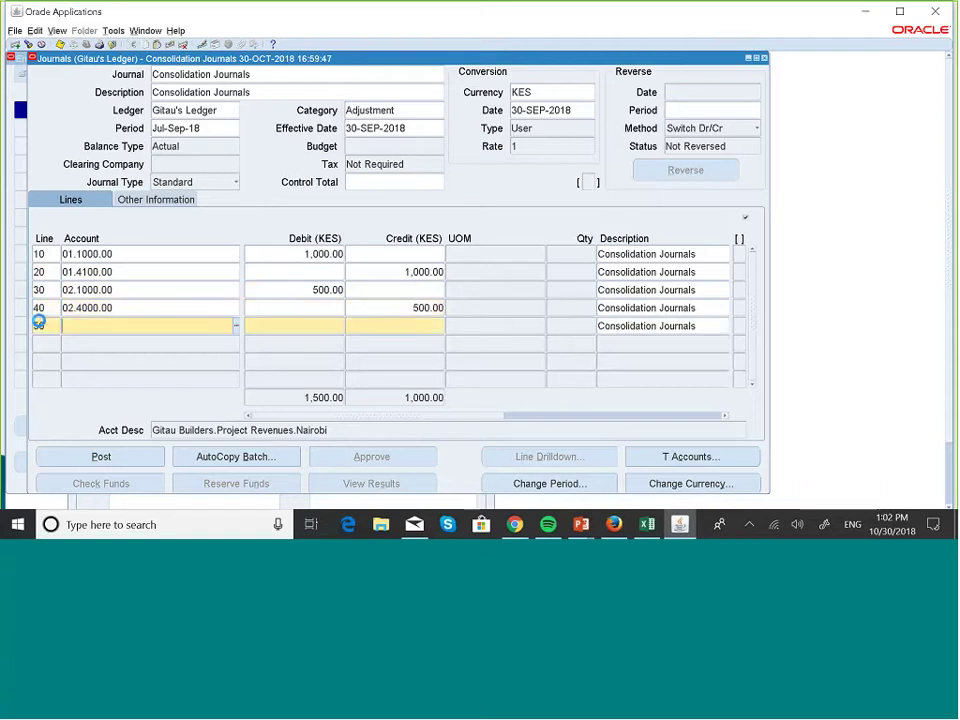
left_click(100, 325)
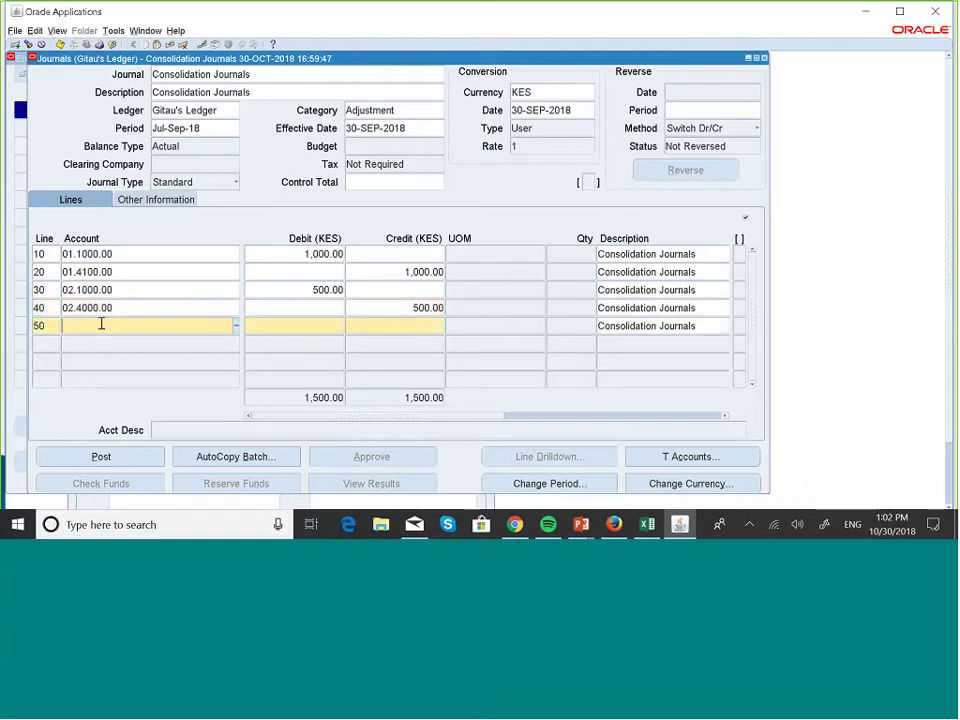
left_click(237, 328)
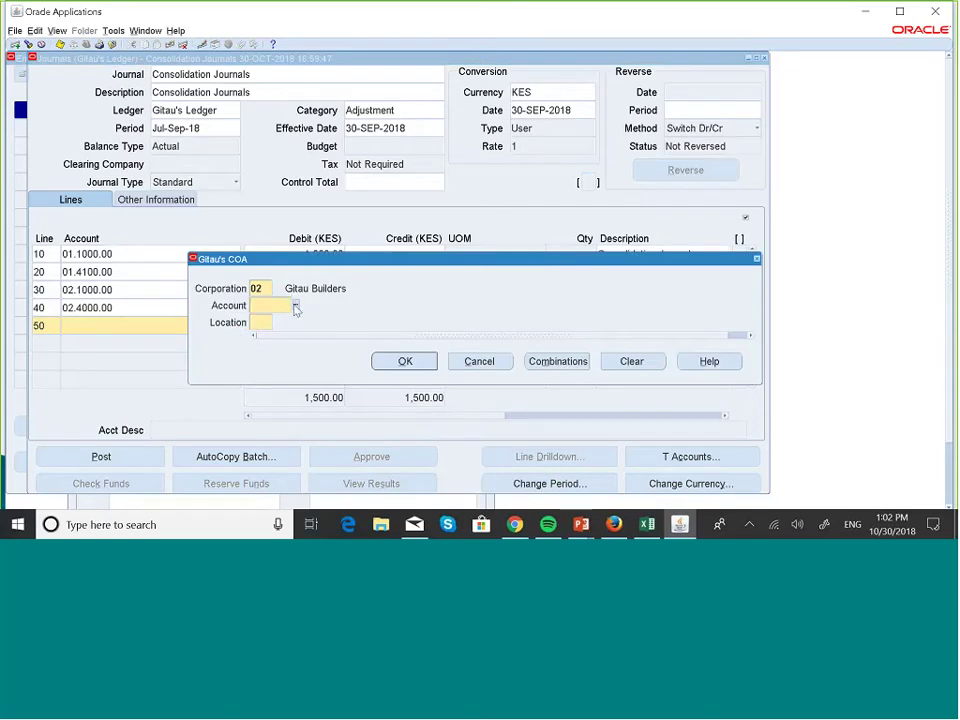
left_click(295, 307)
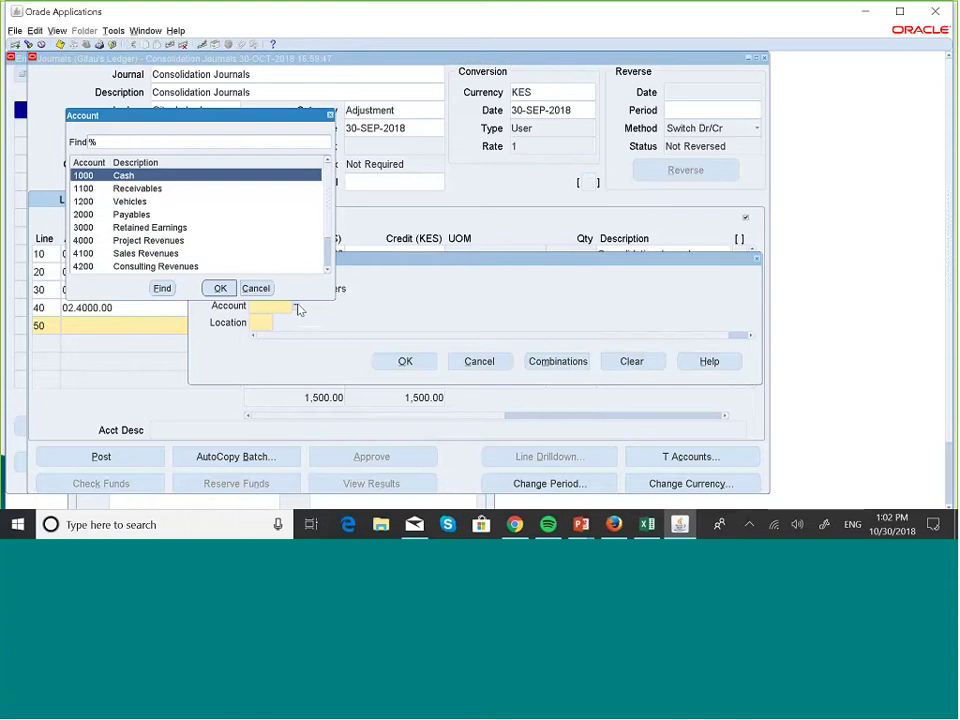
left_click(255, 288)
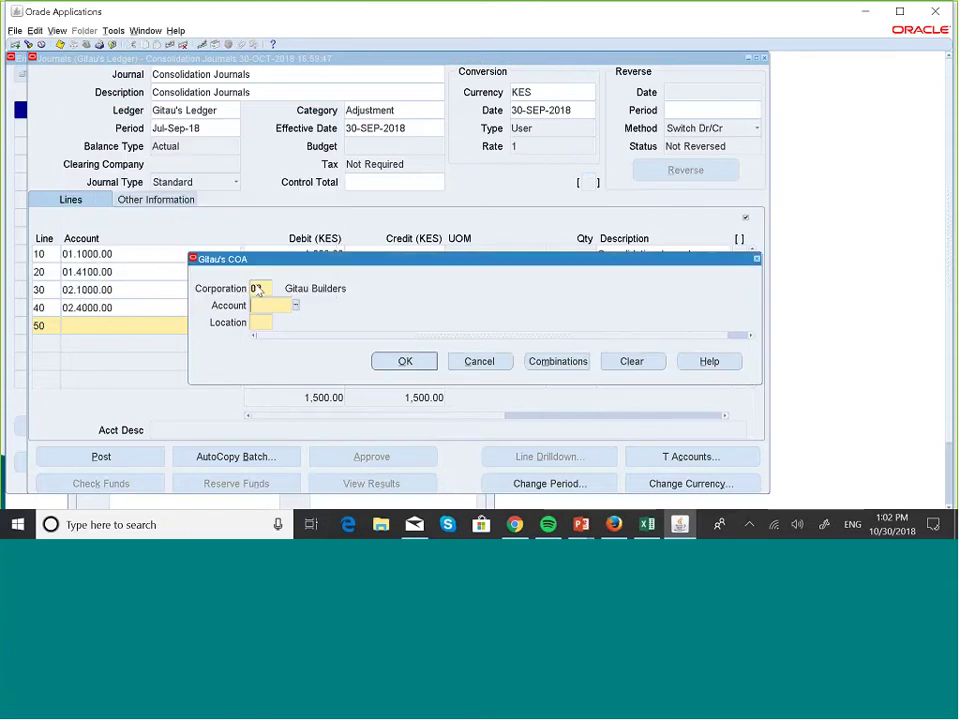
double_click(257, 288)
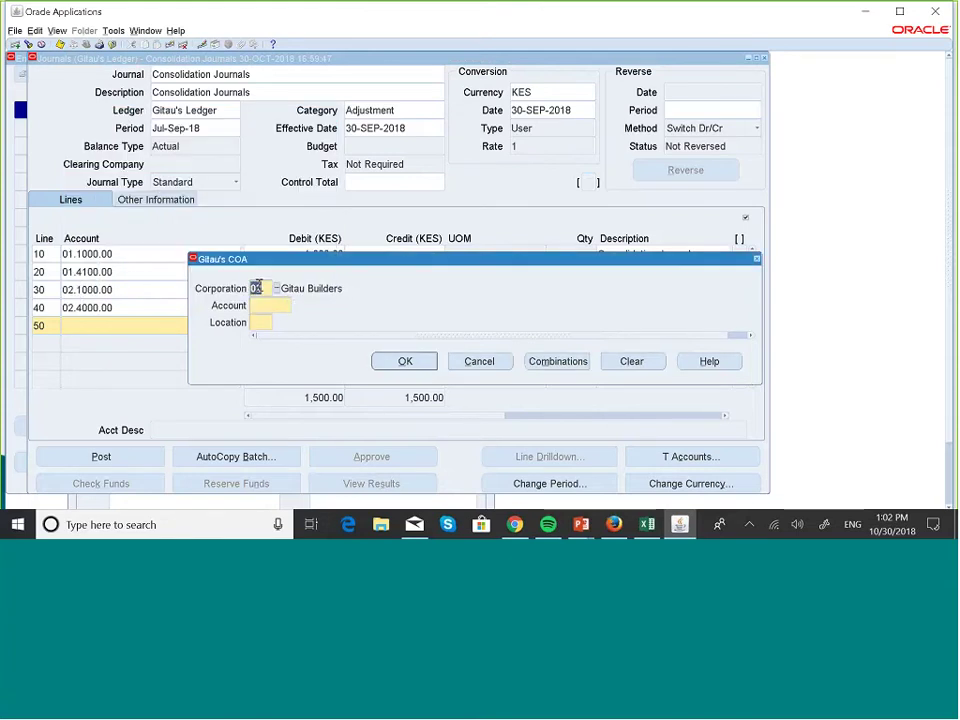
left_click(276, 289)
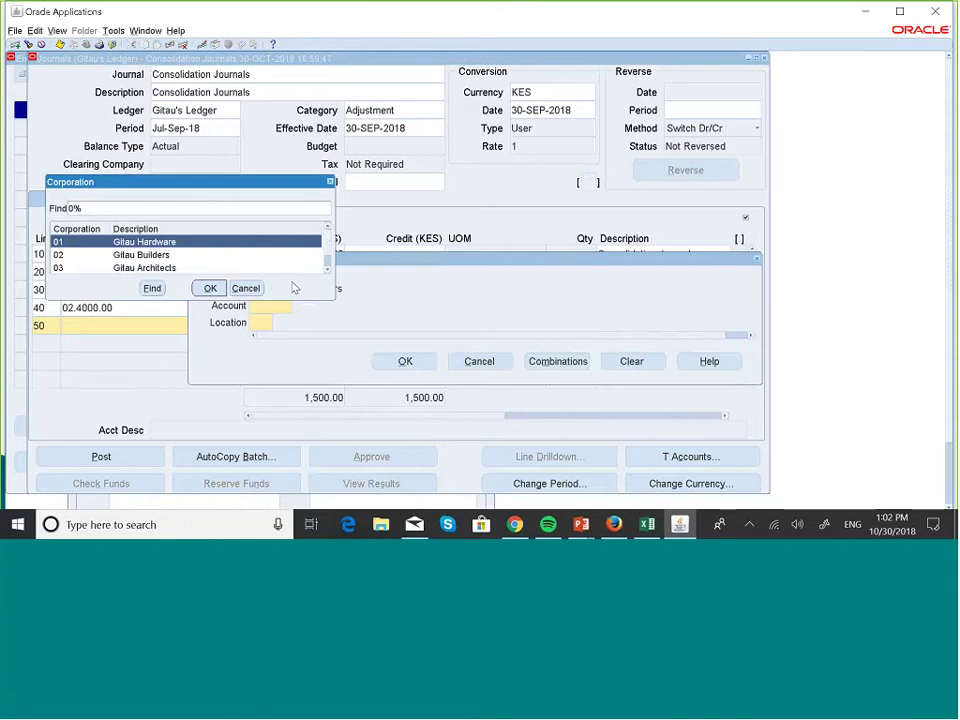
scroll(281, 257, "down", 1)
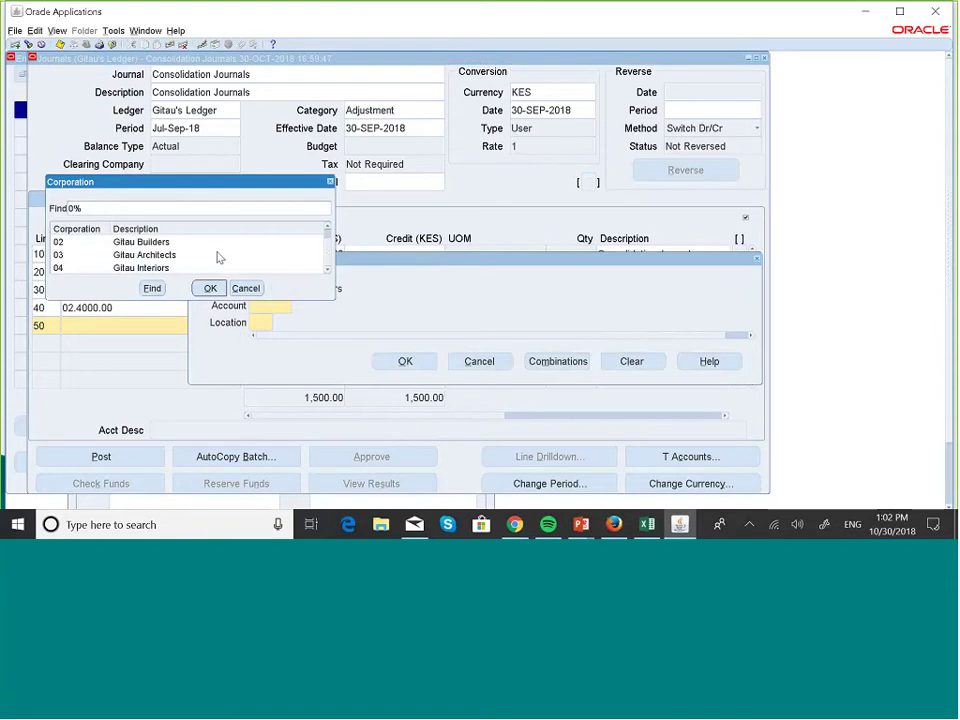
left_click(165, 255)
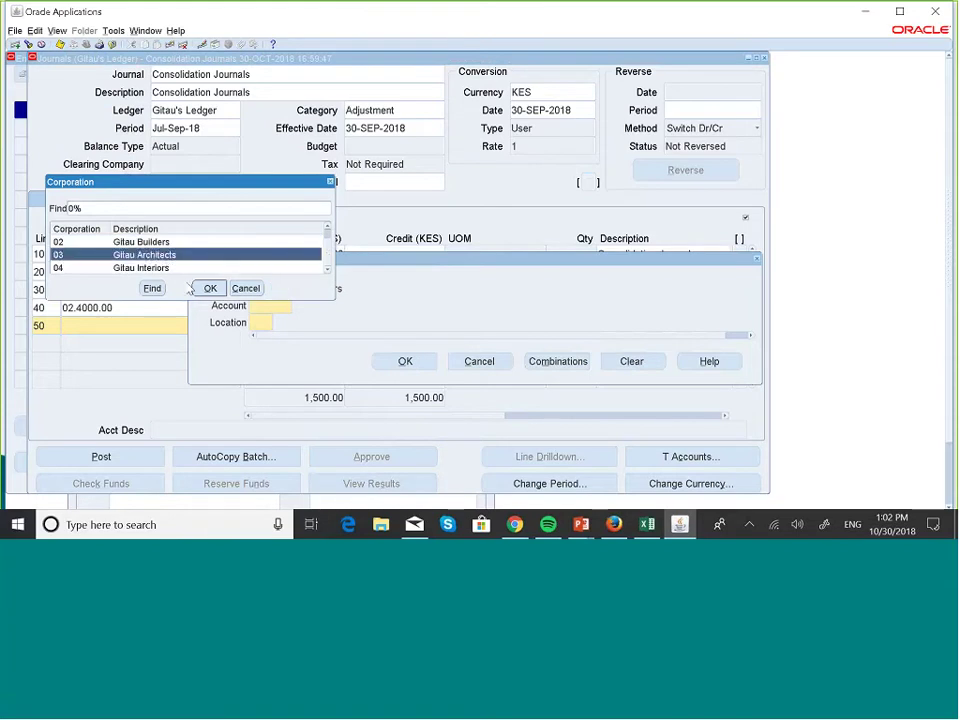
left_click(210, 288)
- Complete line 50 with account 4200 Consulting Revenues at location 00 and a credit of 300 KES
left_click(296, 306)
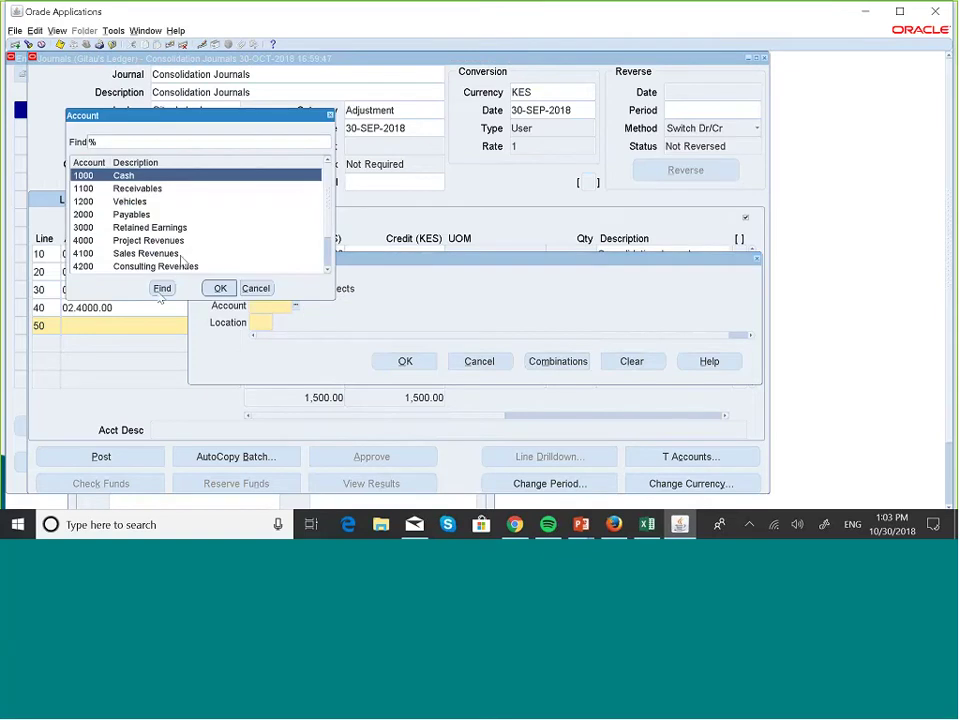
left_click(150, 266)
left_click(219, 288)
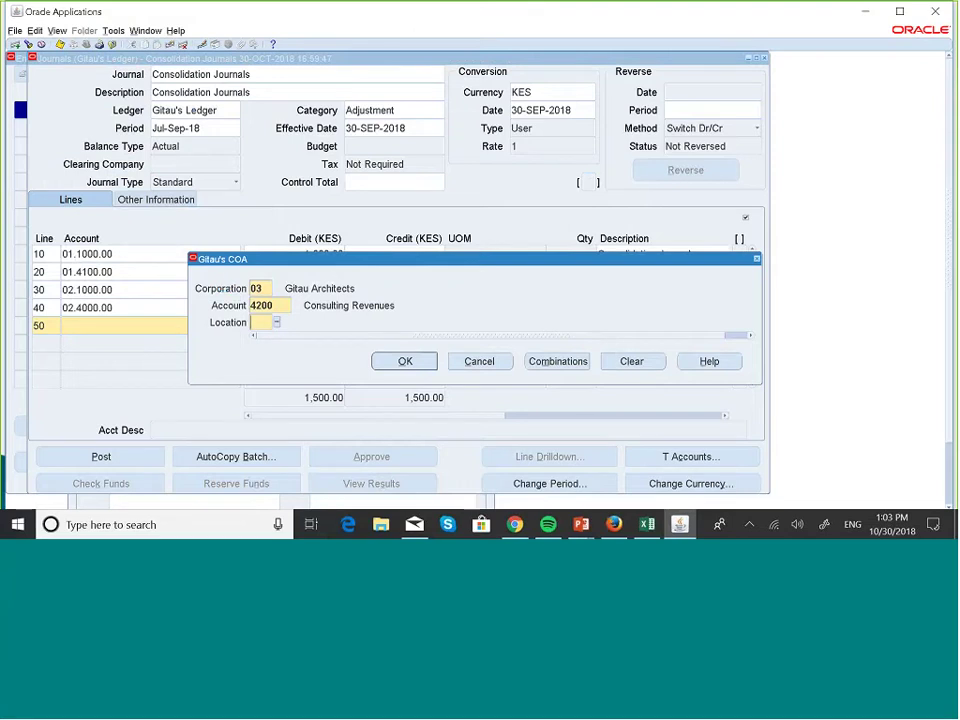
type("00")
left_click(405, 361)
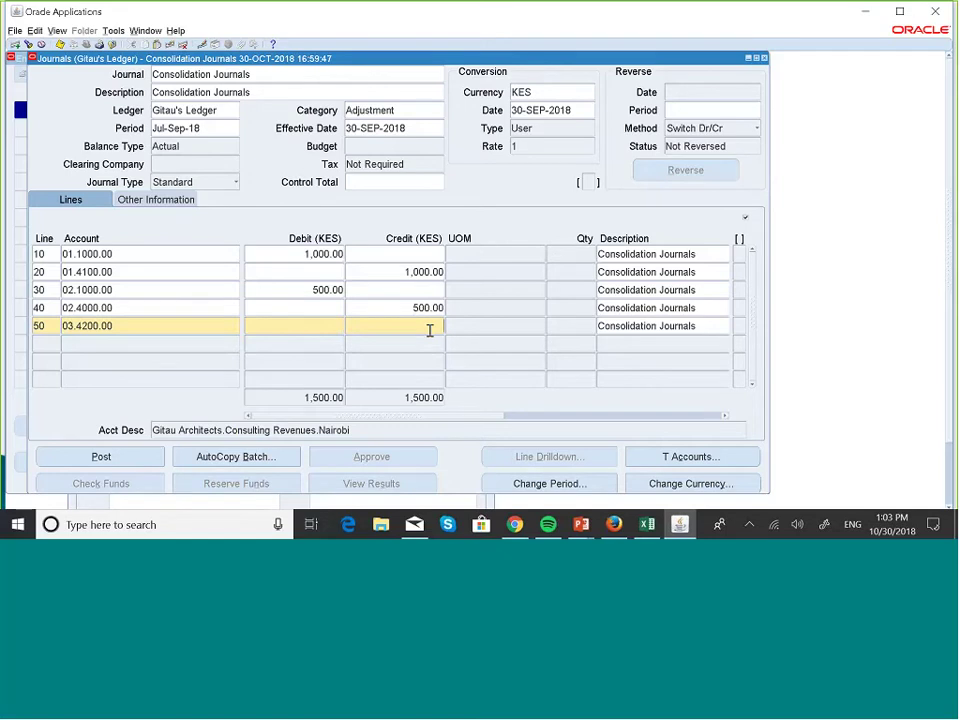
type("300")
- Add journal line 60 for Gitau Architects, Cash, Nairobi (03.1000.00) with a debit of 300 KES
left_click(40, 343)
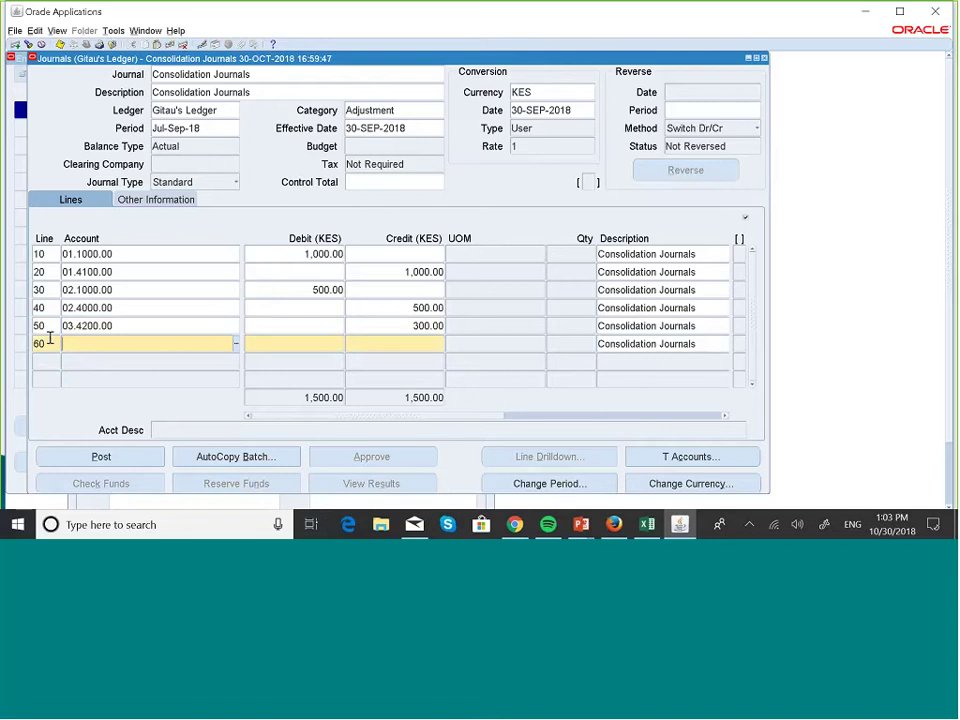
left_click(235, 344)
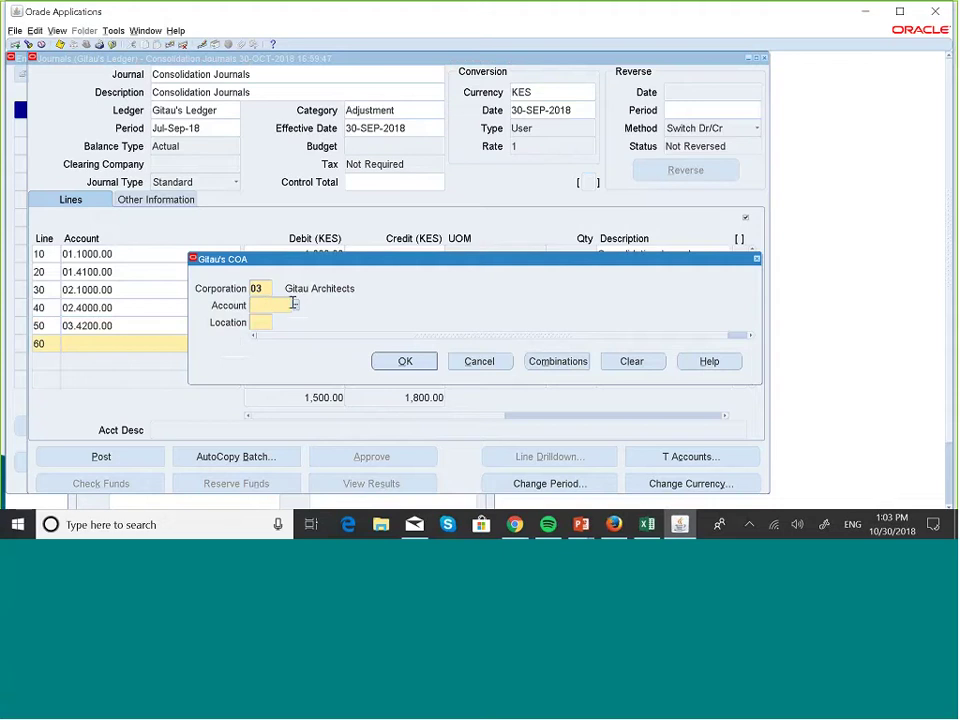
left_click(295, 304)
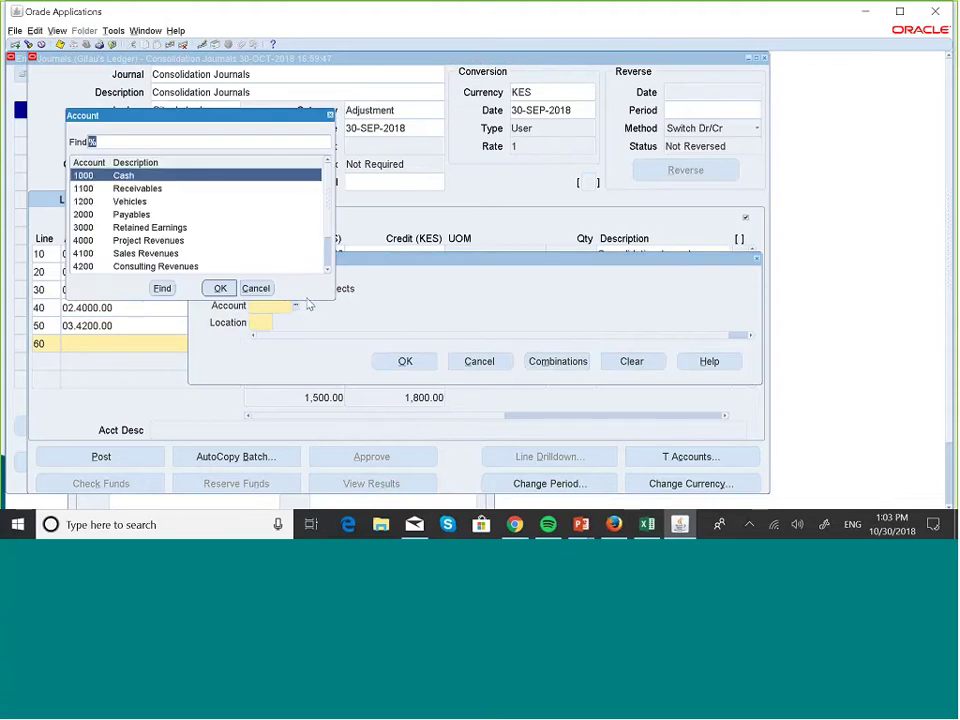
left_click(327, 268)
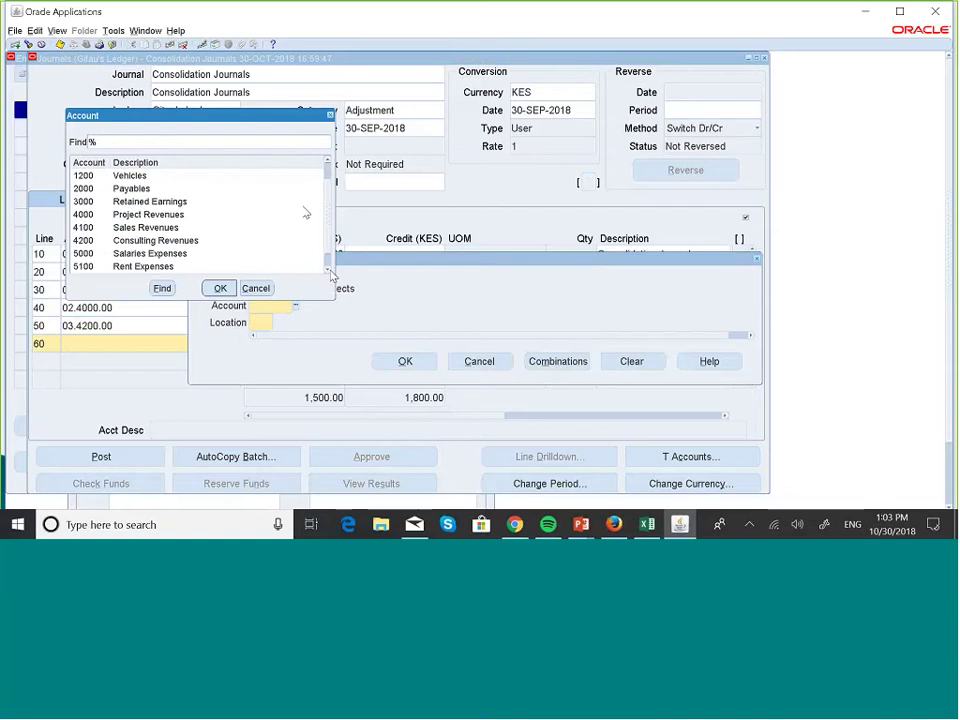
scroll(258, 200, "up", 2)
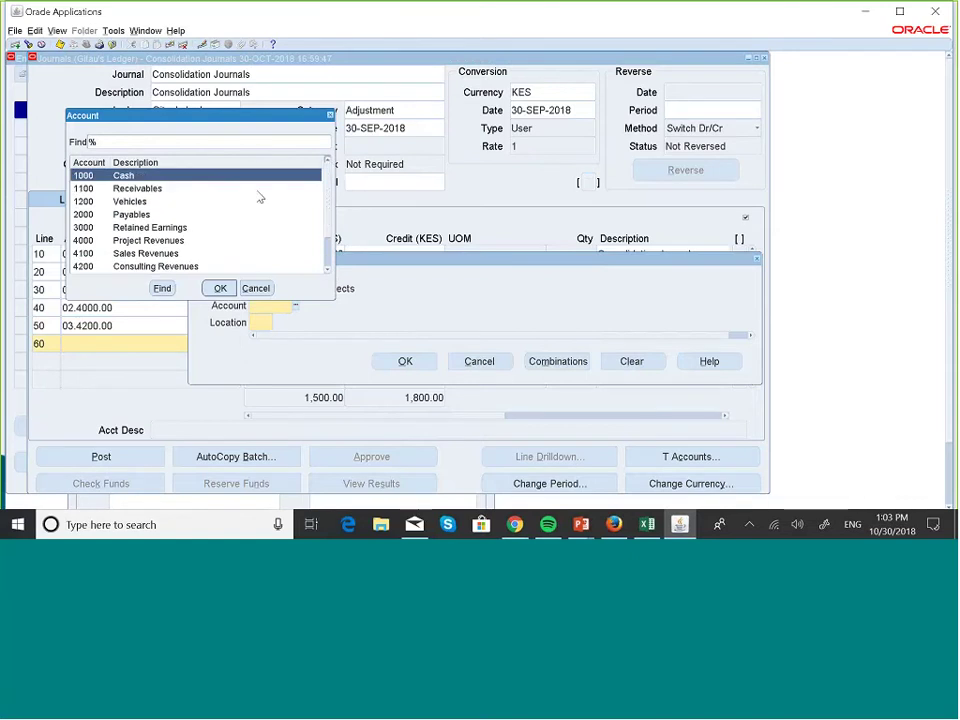
left_click(214, 289)
type("1000")
key("Tab")
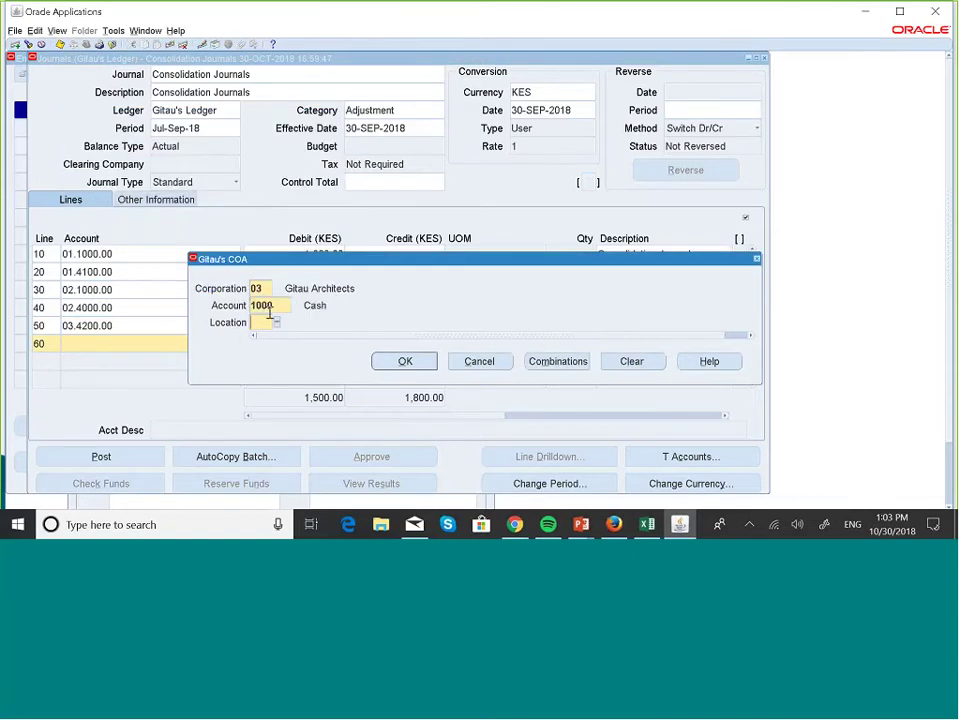
type("00")
key("Tab")
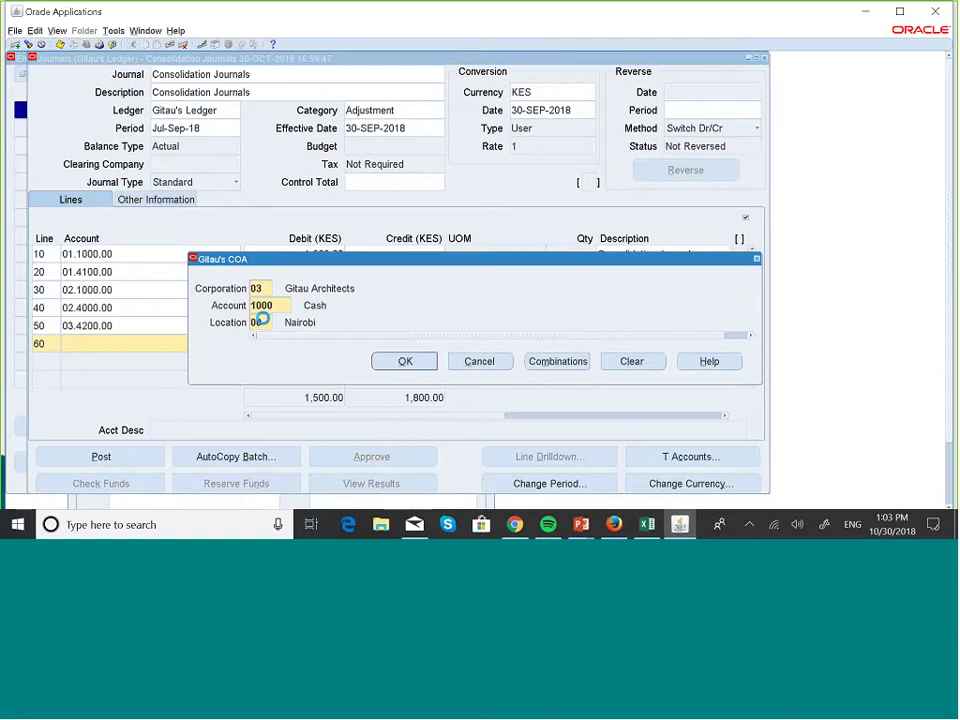
left_click(405, 362)
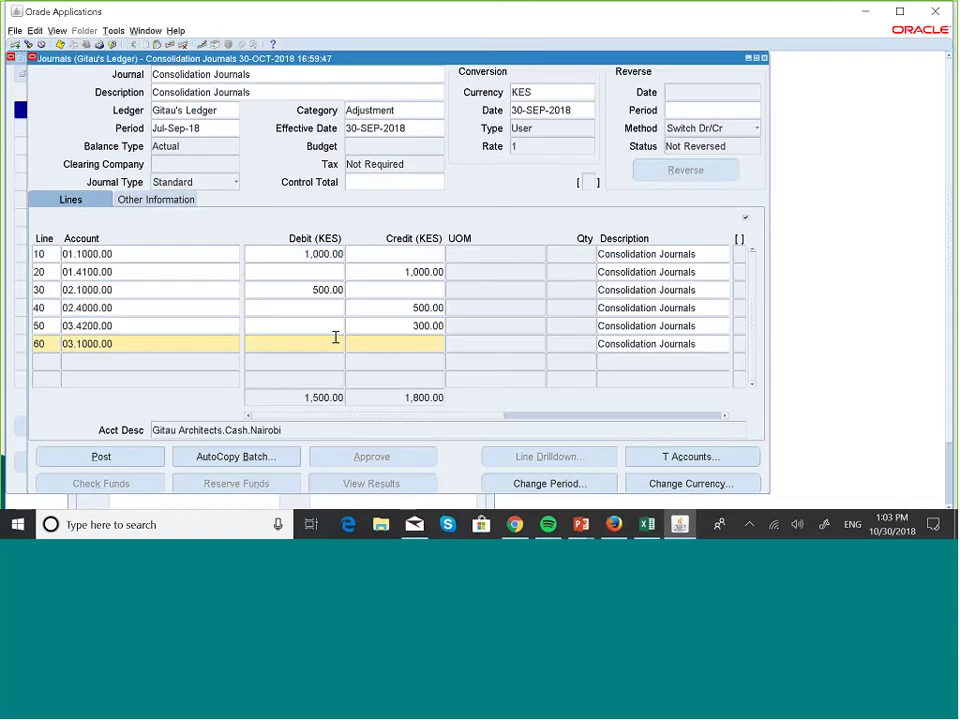
type("300")
- Start journal line 70 and set its account's corporation segment to 04, Gitau Interiors
left_click(45, 362)
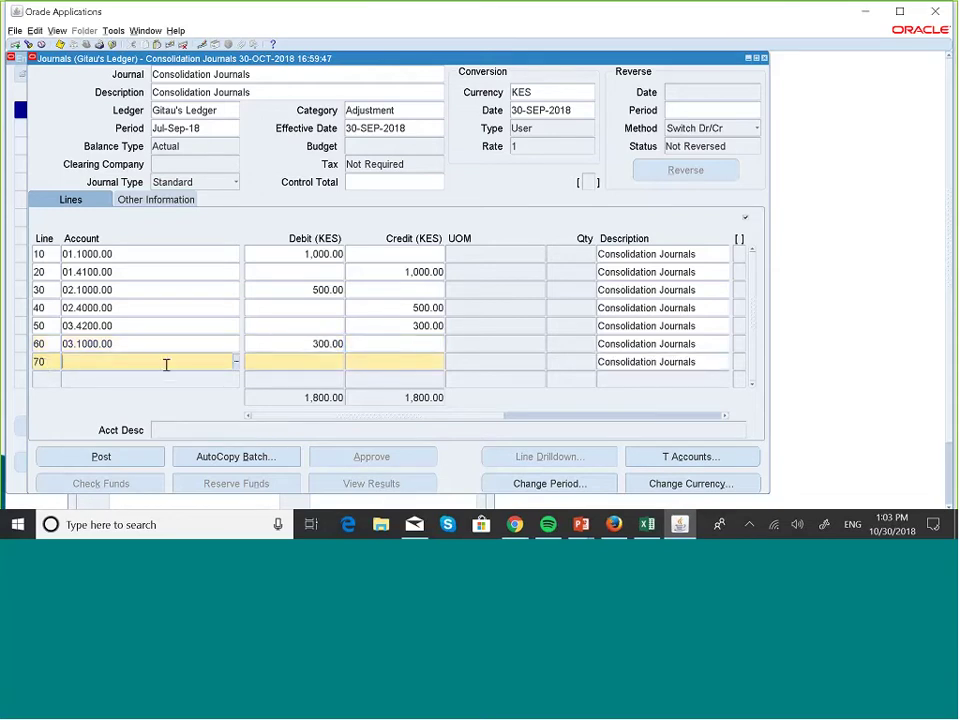
left_click(236, 362)
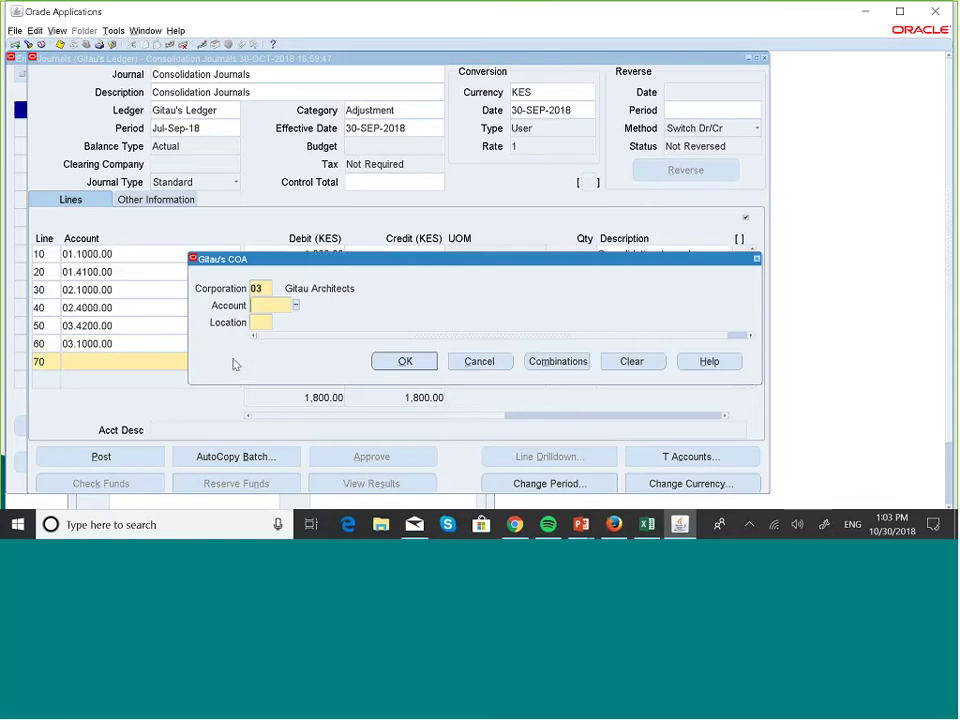
double_click(257, 287)
key("BackSpace")
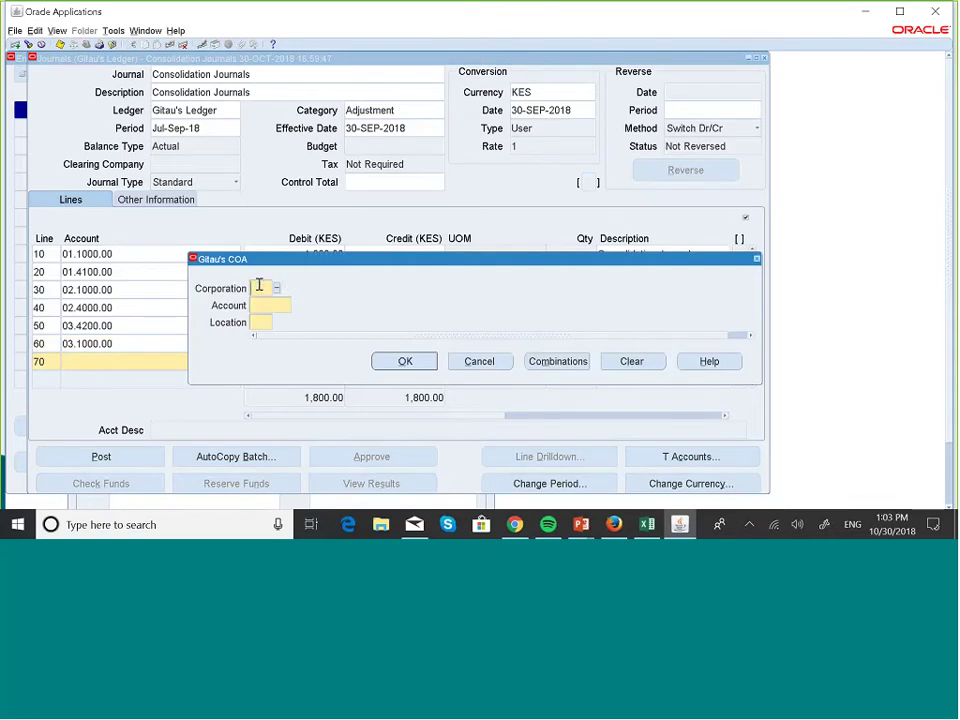
type("04")
key("Tab")
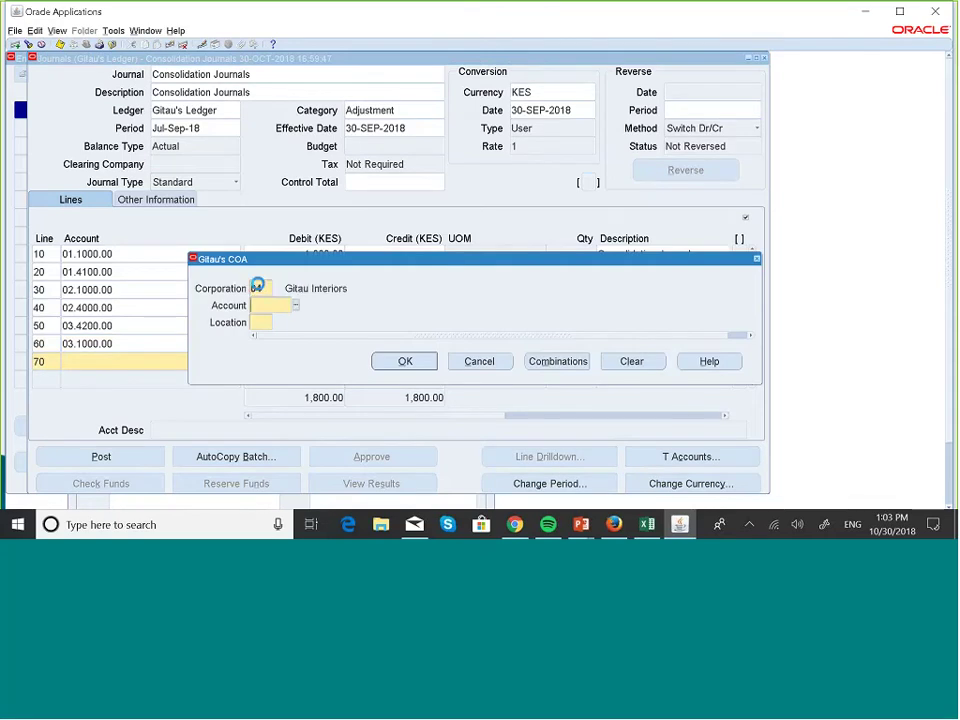
- Complete line 70's account combination with 5100 Rent Expenses and location 00
left_click(295, 305)
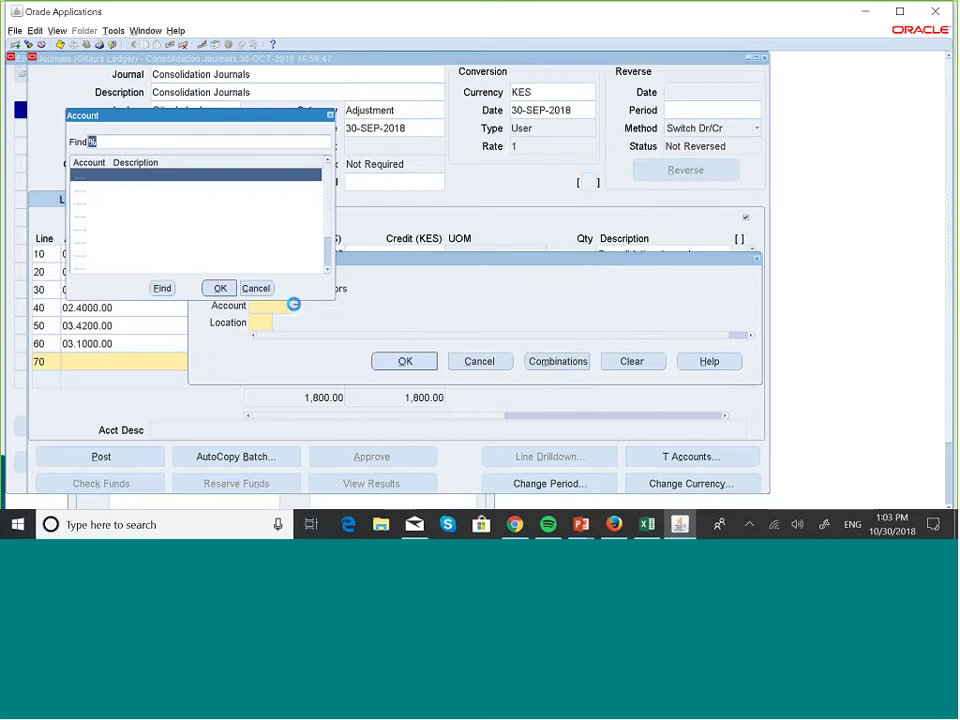
left_click(327, 268)
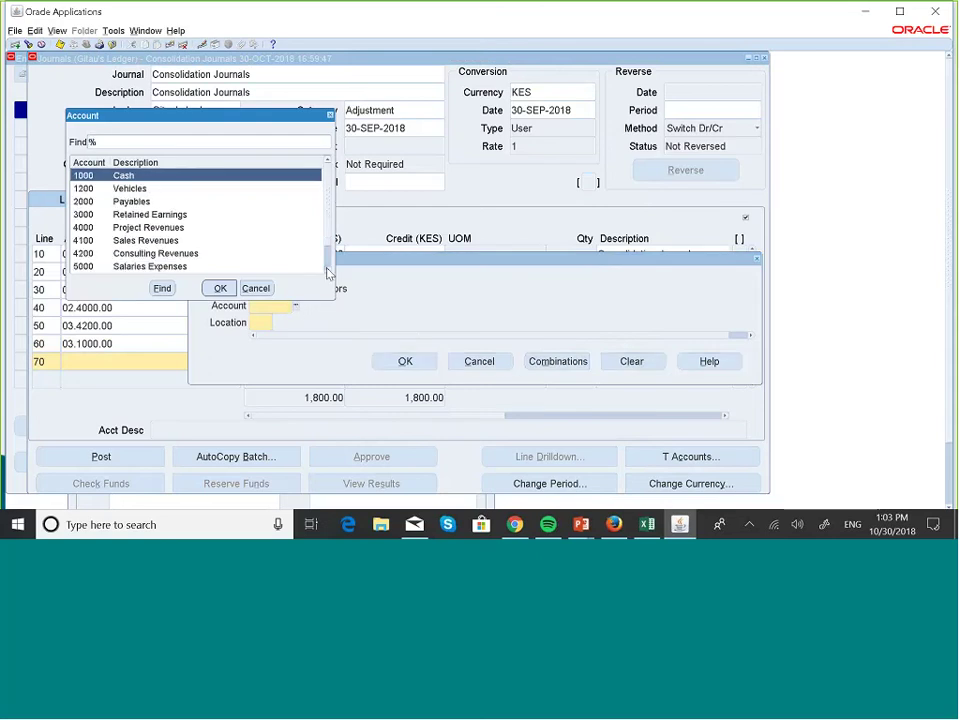
left_click(327, 268)
left_click(327, 268)
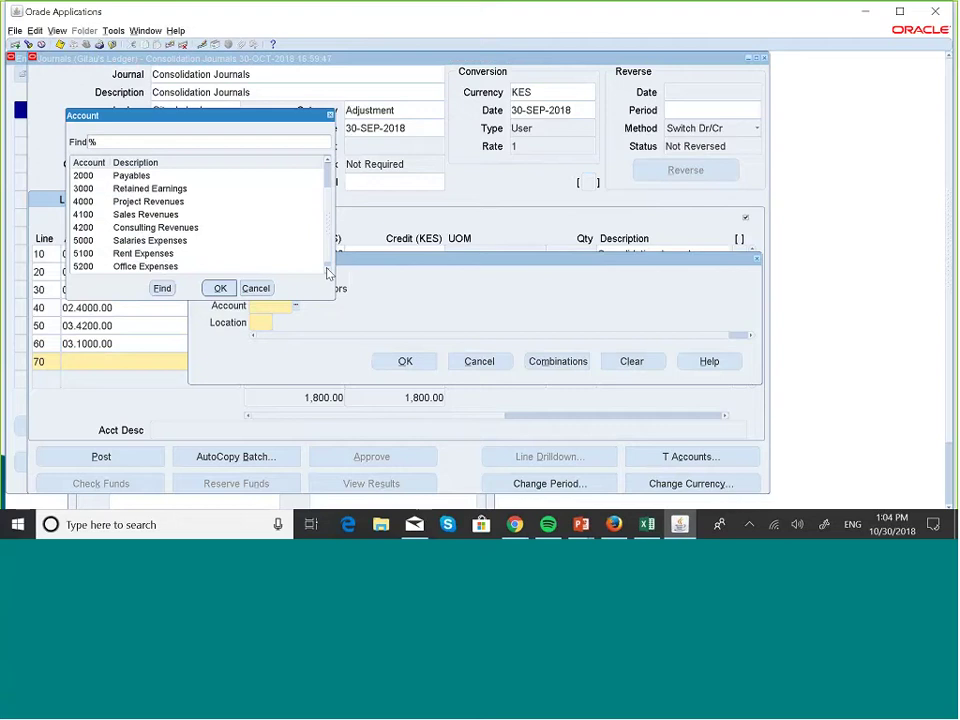
left_click(199, 253)
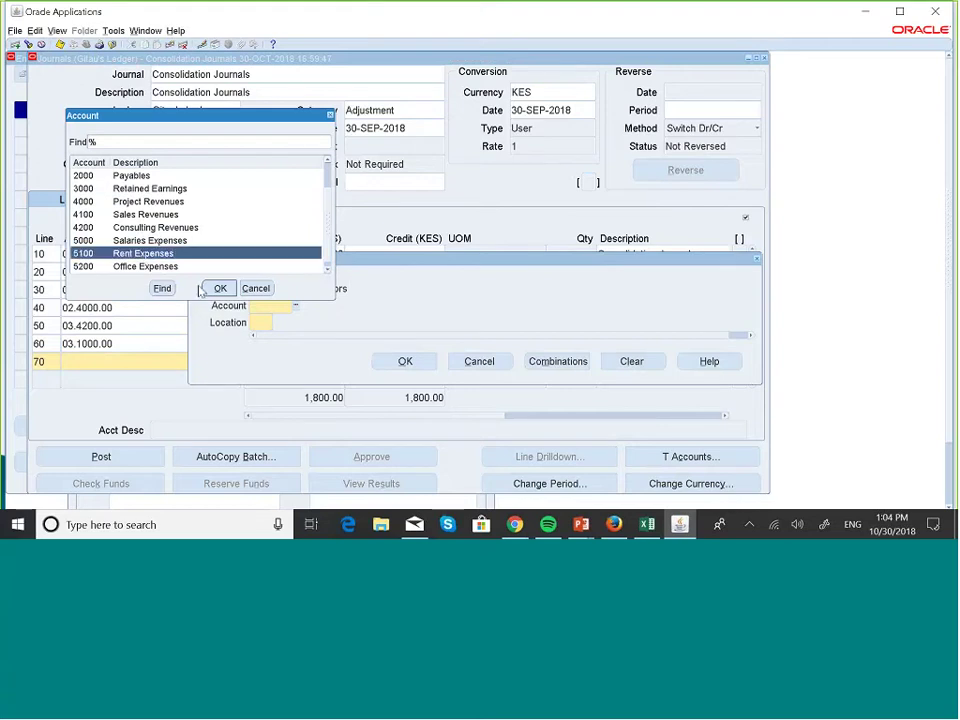
left_click(219, 288)
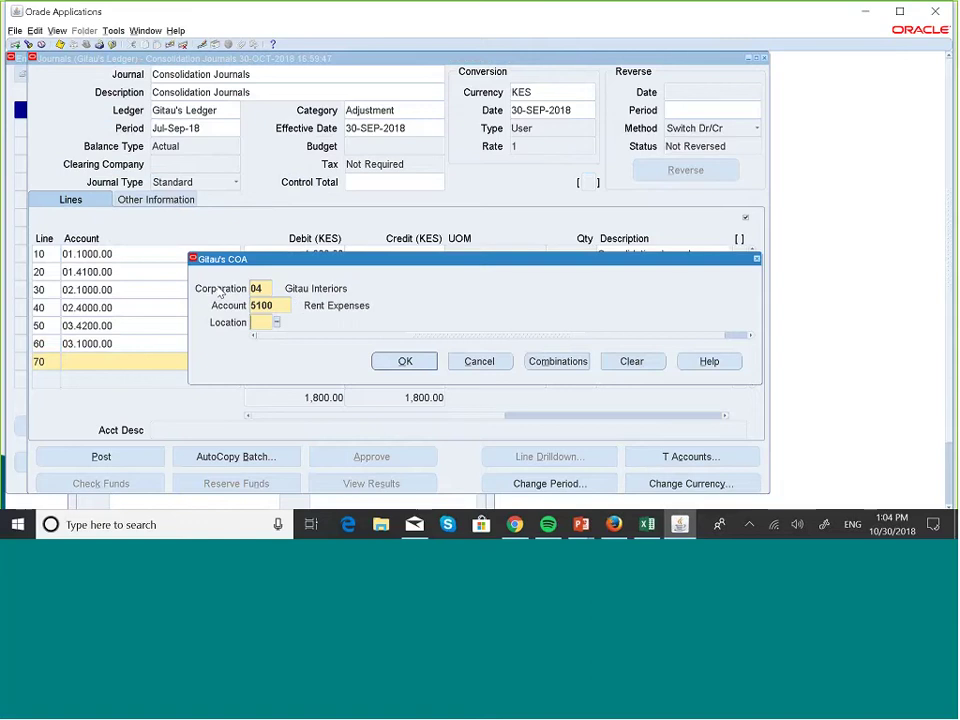
type("00")
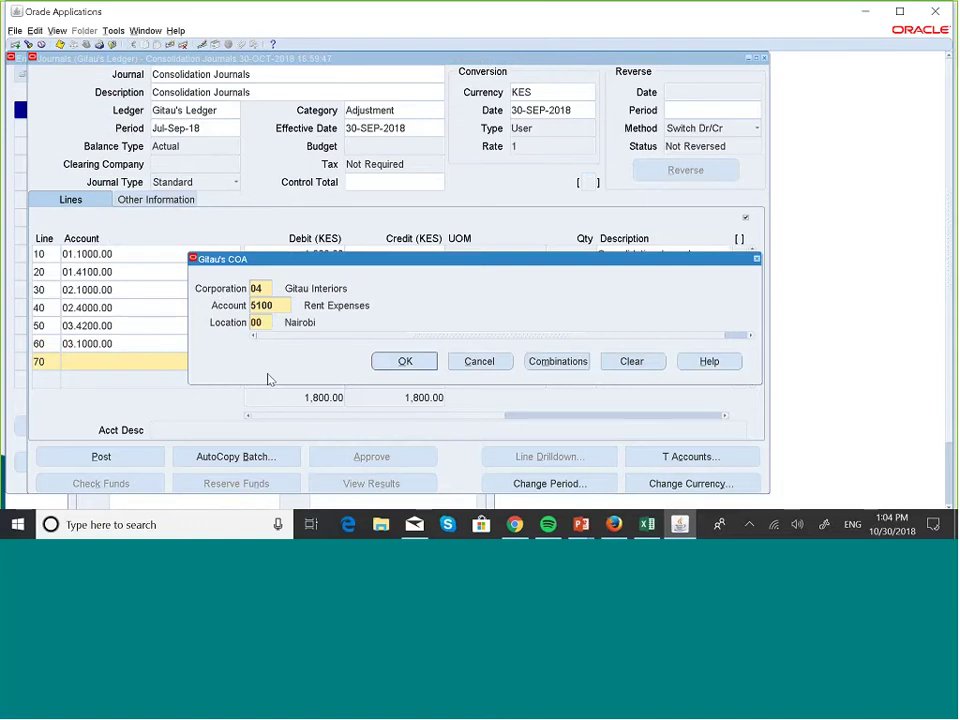
left_click(404, 361)
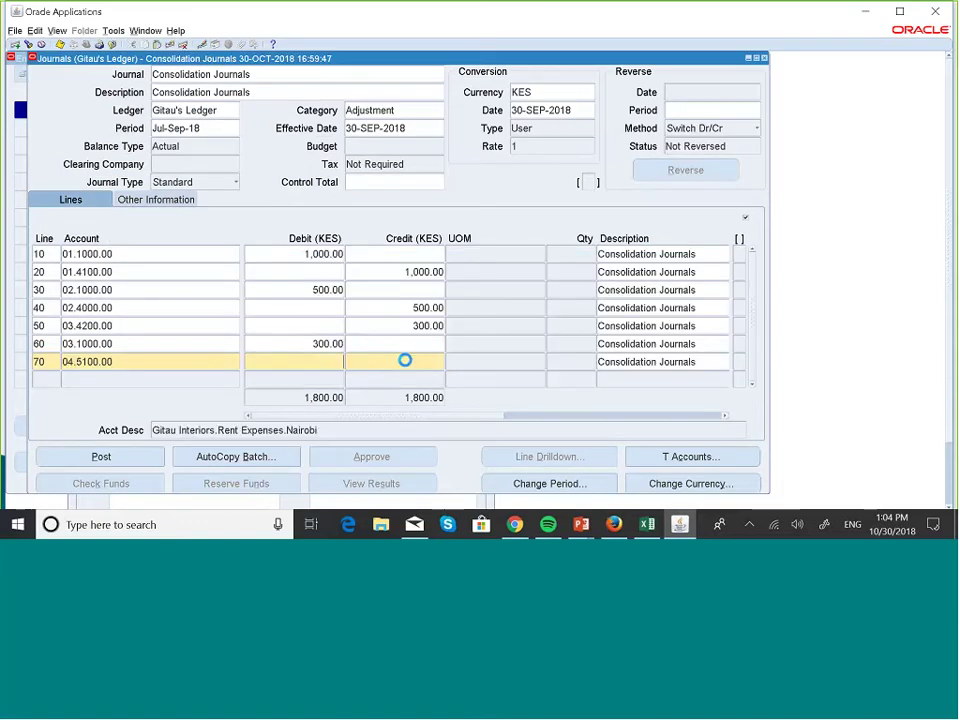
- Enter a debit of 1500 KES on journal line 70, leaving its credit empty
left_click(320, 364)
type("1500")
left_click(423, 365)
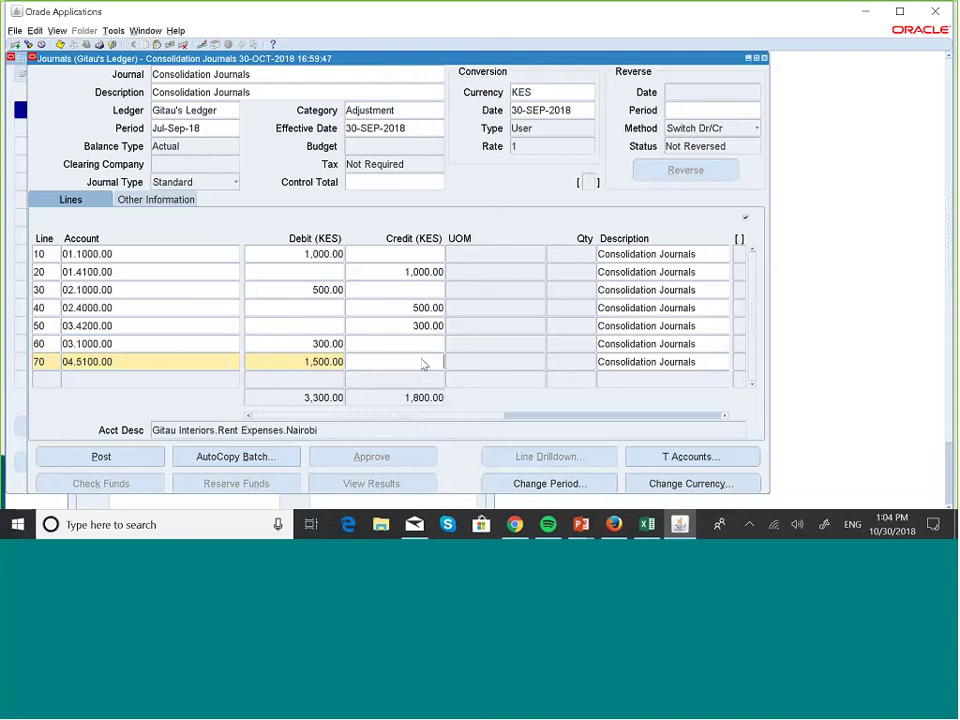
- Add journal line 80 with the account combination 04 Gitau Interiors, 1000 Cash, 00 Nairobi
left_click(122, 382)
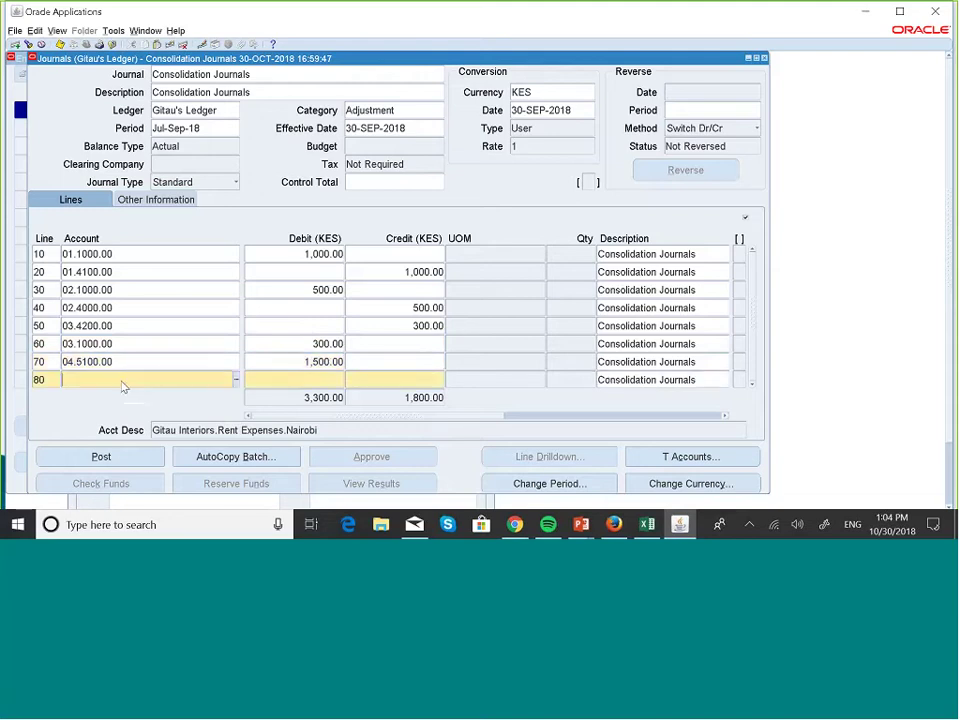
type("04")
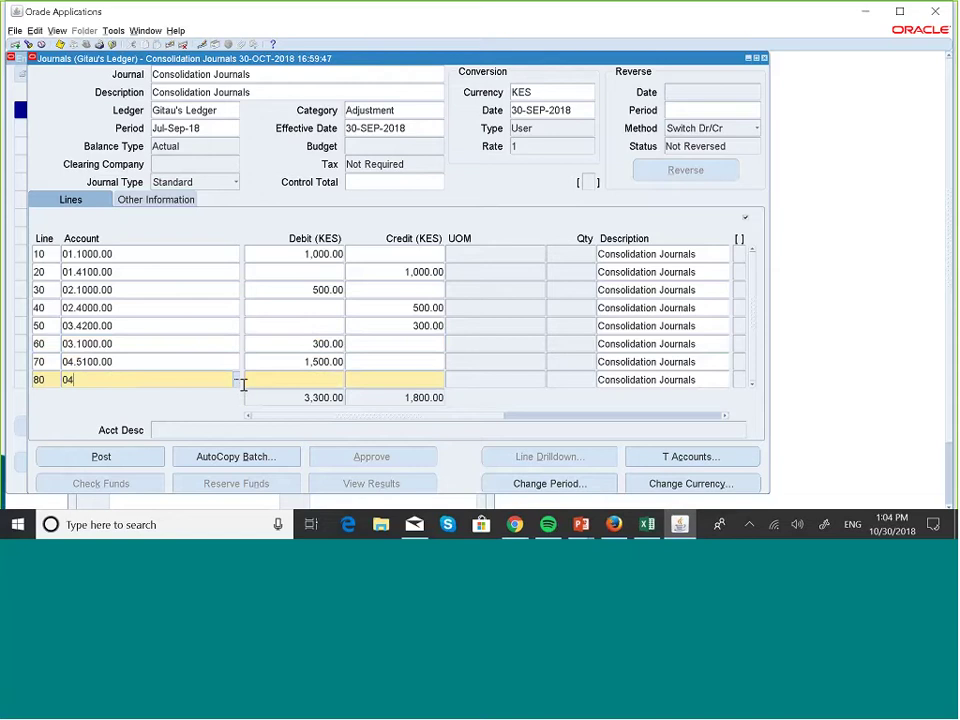
left_click(234, 381)
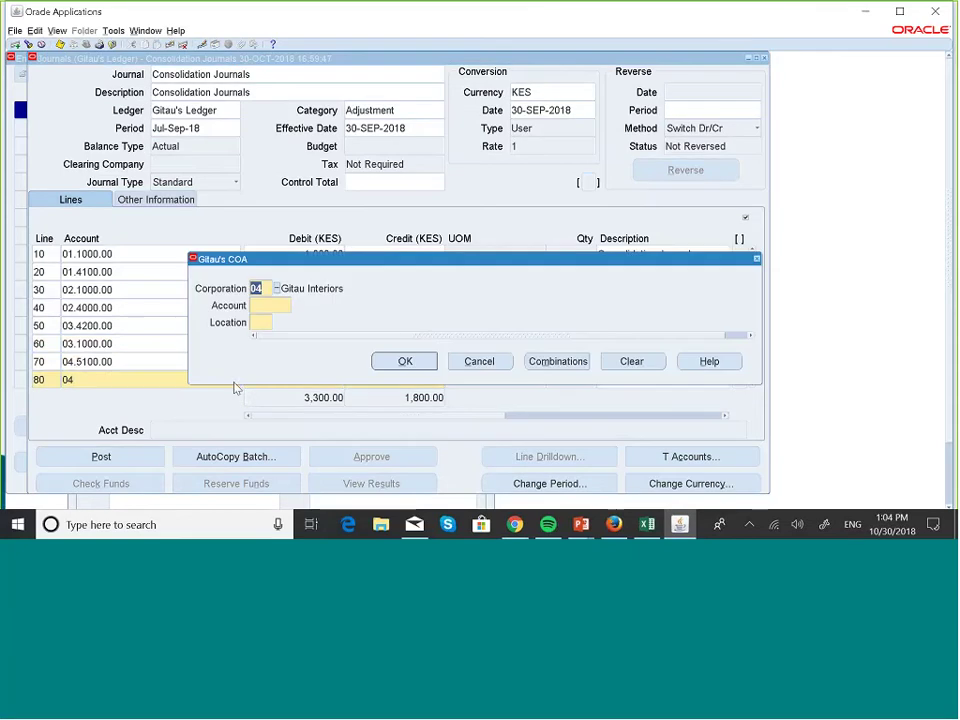
key("Tab")
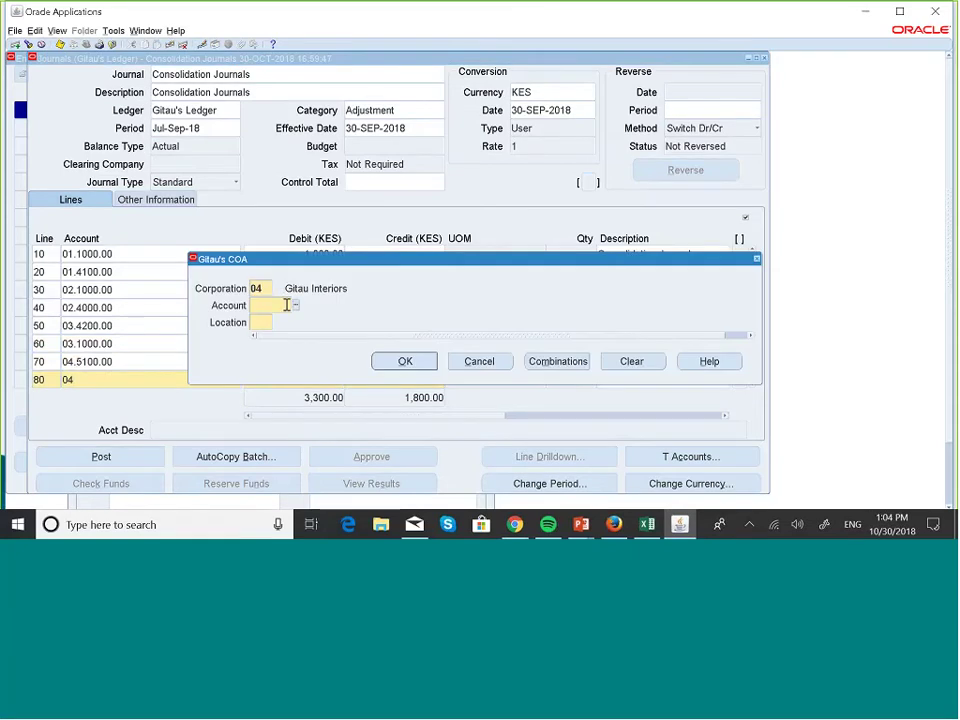
left_click(296, 306)
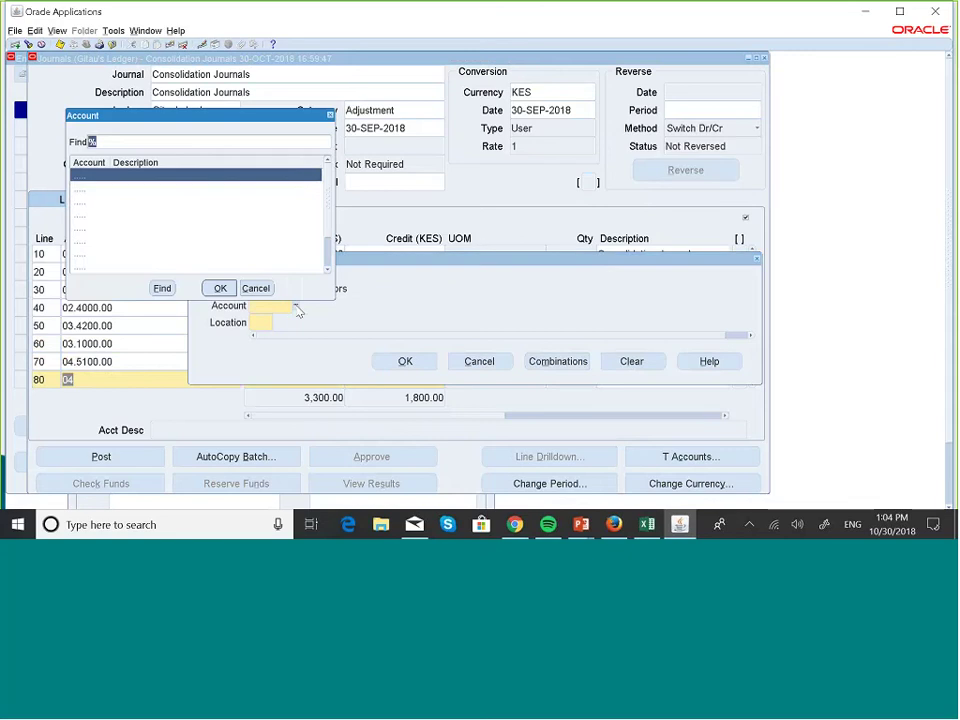
left_click(220, 288)
type("00")
key("Tab")
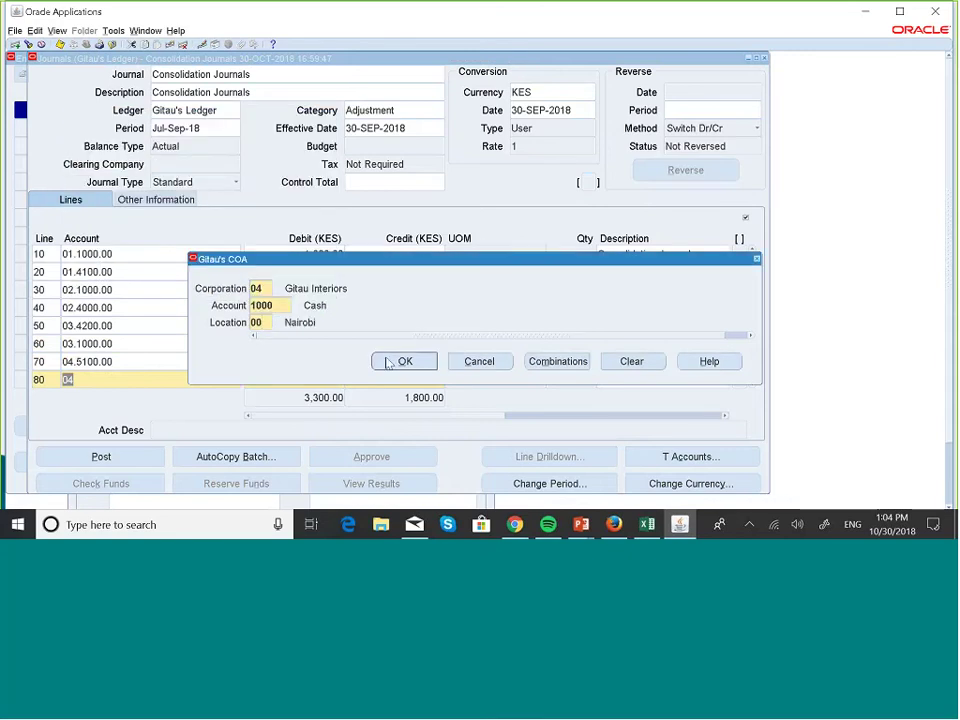
left_click(403, 361)
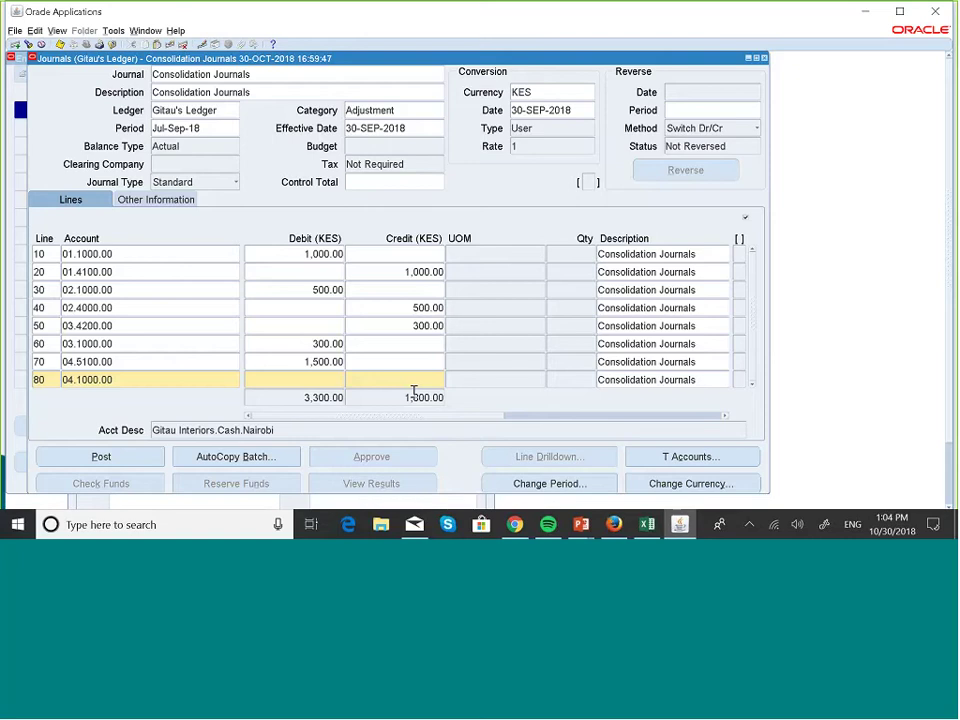
- Enter a credit of 1500 KES on journal line 80, leaving its debit empty
type("1500")
key("BackSpace")
key("BackSpace")
key("BackSpace")
key("BackSpace")
left_click(428, 379)
type("14")
type("00")
left_click(423, 361)
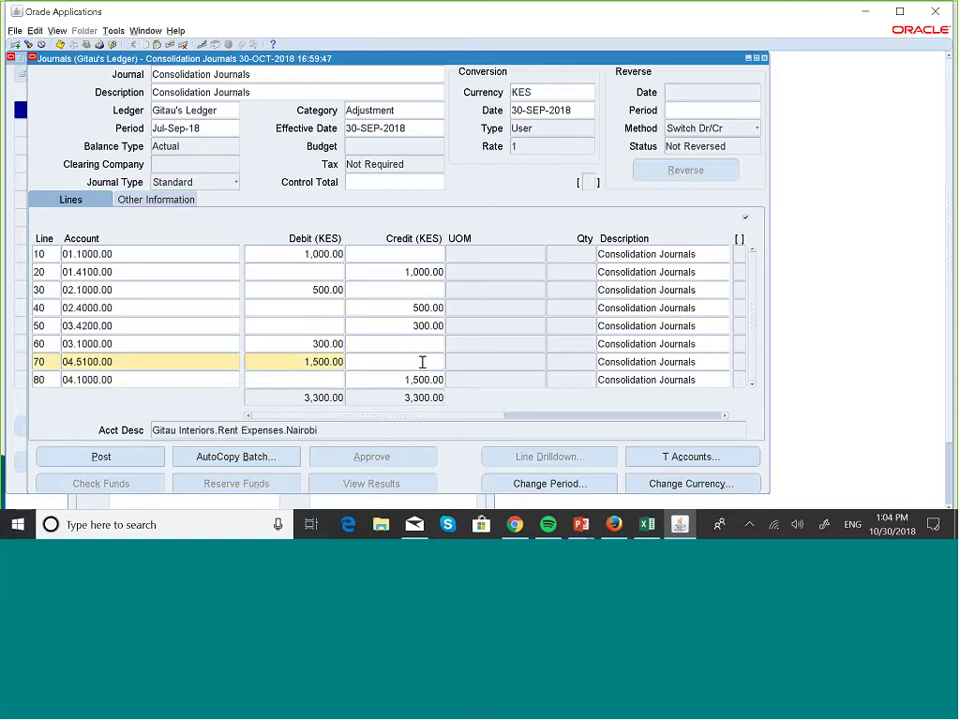
- Change the journal's category to Consolidation
left_click(404, 110)
key("Caps_Lock")
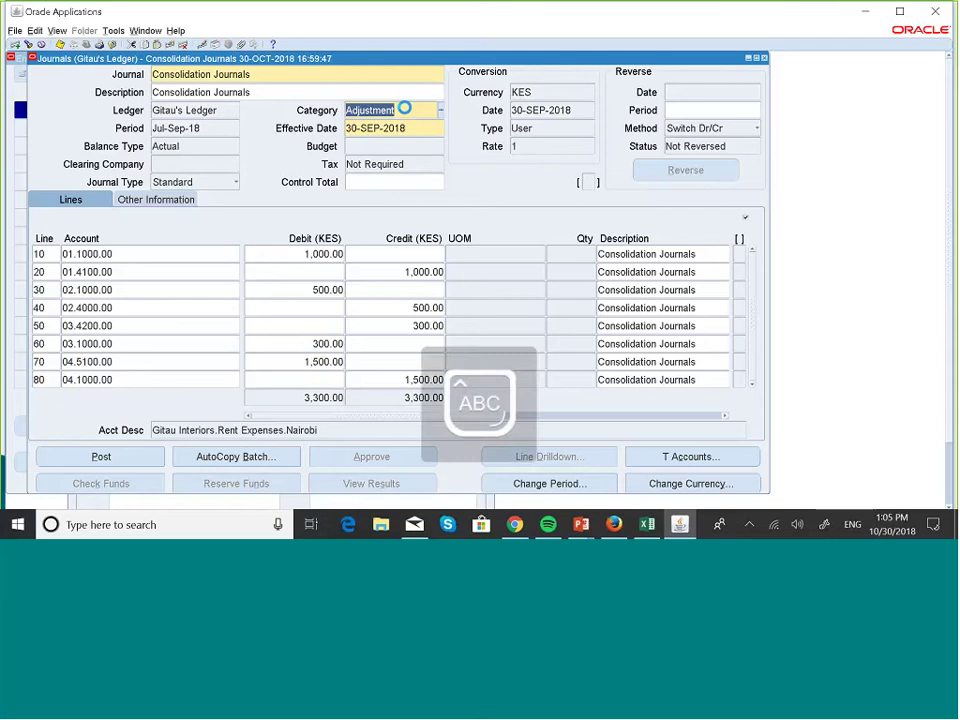
type("C")
key("Caps_Lock")
type("on")
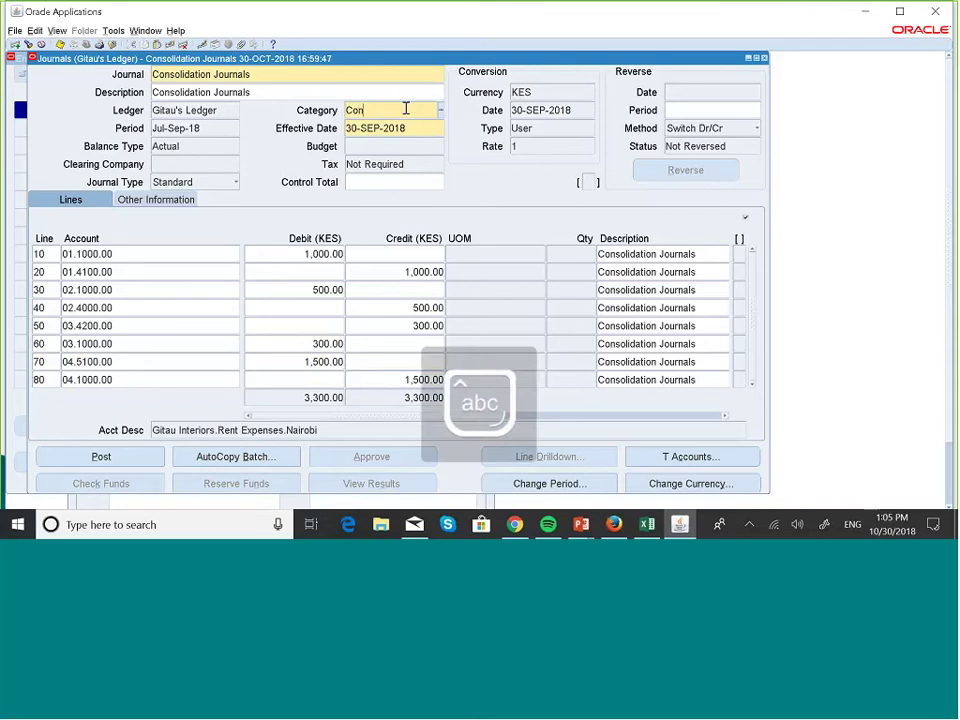
type("sol")
key("Tab")
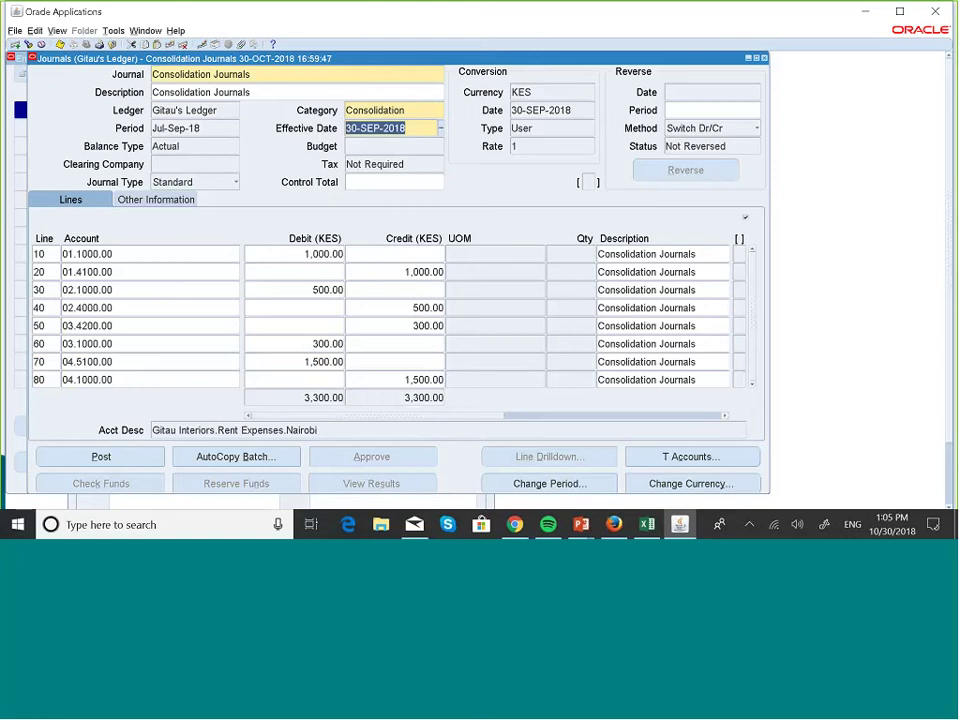
- Post the Consolidation Journals journal, accepting the automatic save and closing the resulting notices
left_click(100, 458)
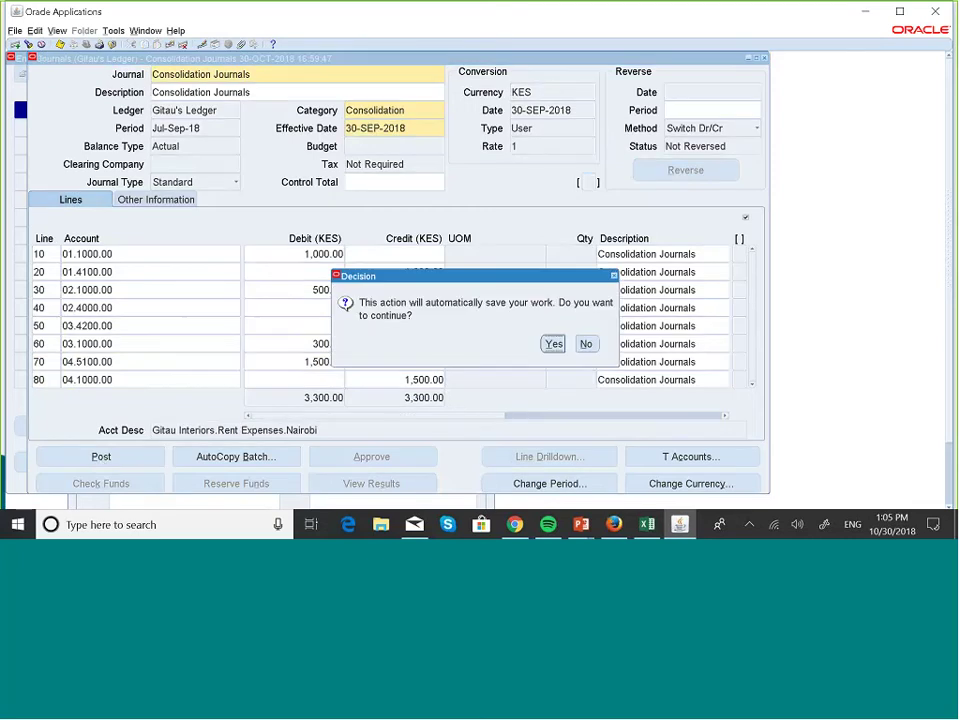
left_click(553, 344)
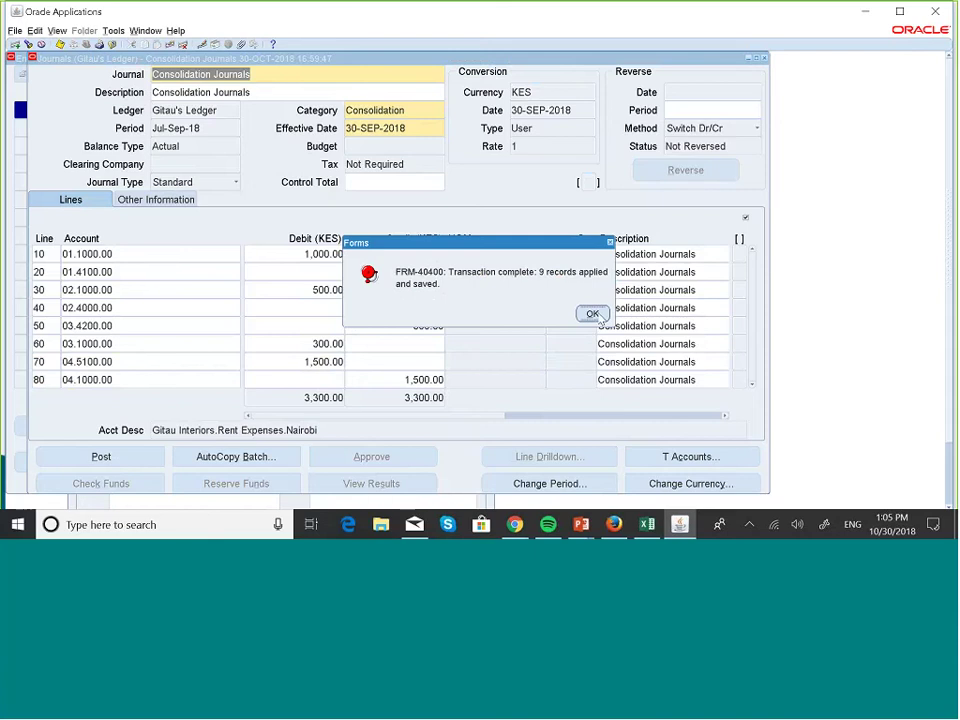
left_click(591, 314)
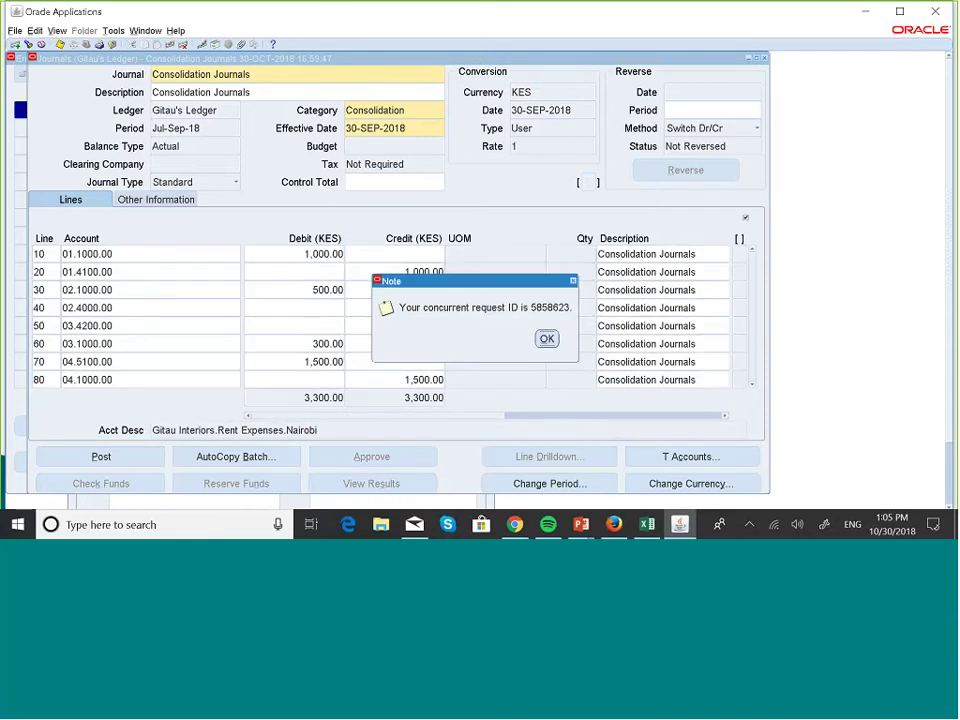
left_click(547, 340)
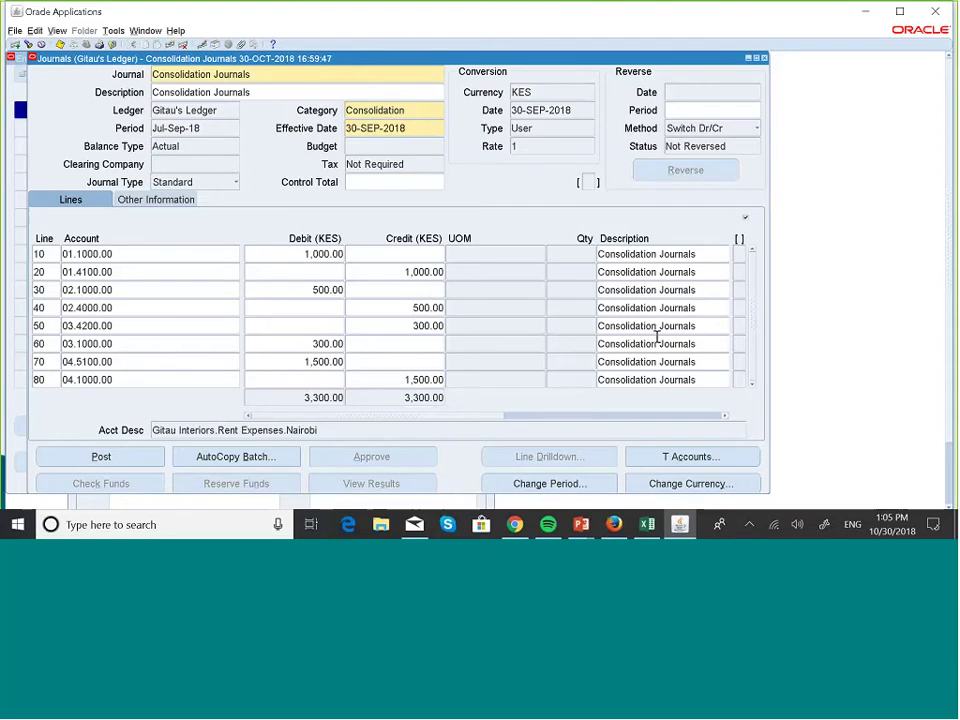
- Find all own concurrent requests from the last 7 days, ordered by request ID
key("alt+v")
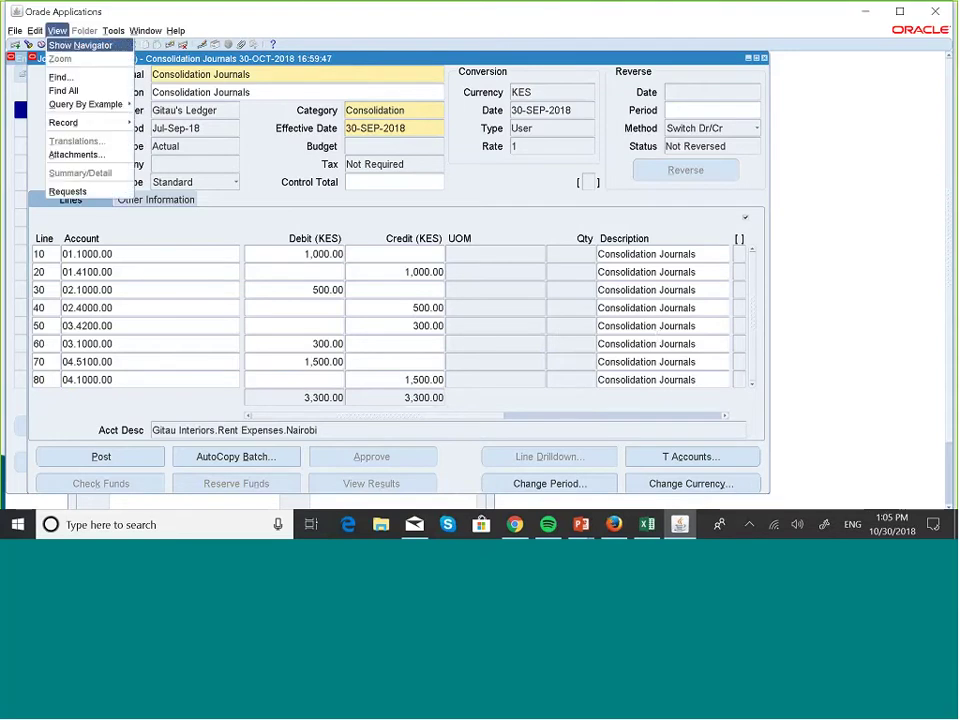
left_click(70, 191)
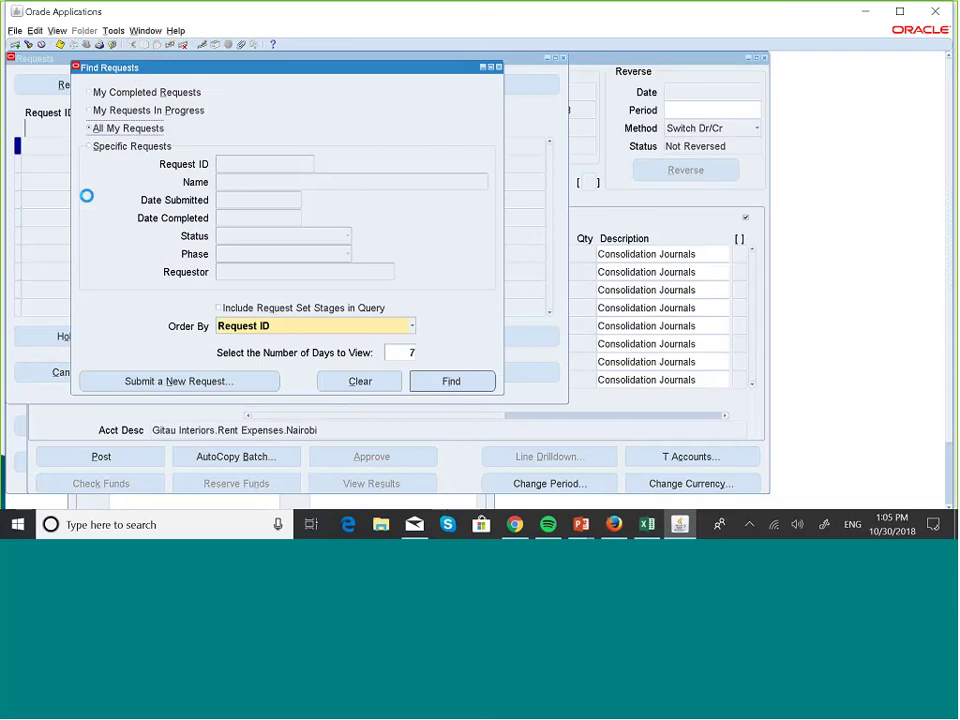
left_click(470, 385)
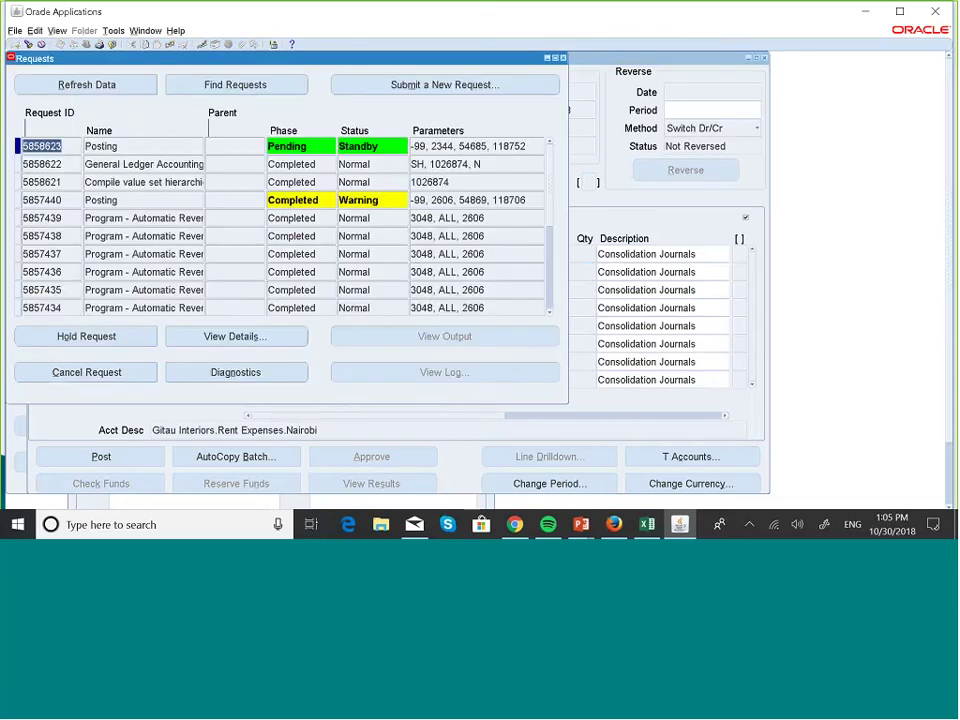
- Refresh the requests list repeatedly until the newest Posting request has completed, and close the list
left_click(108, 84)
left_click(112, 87)
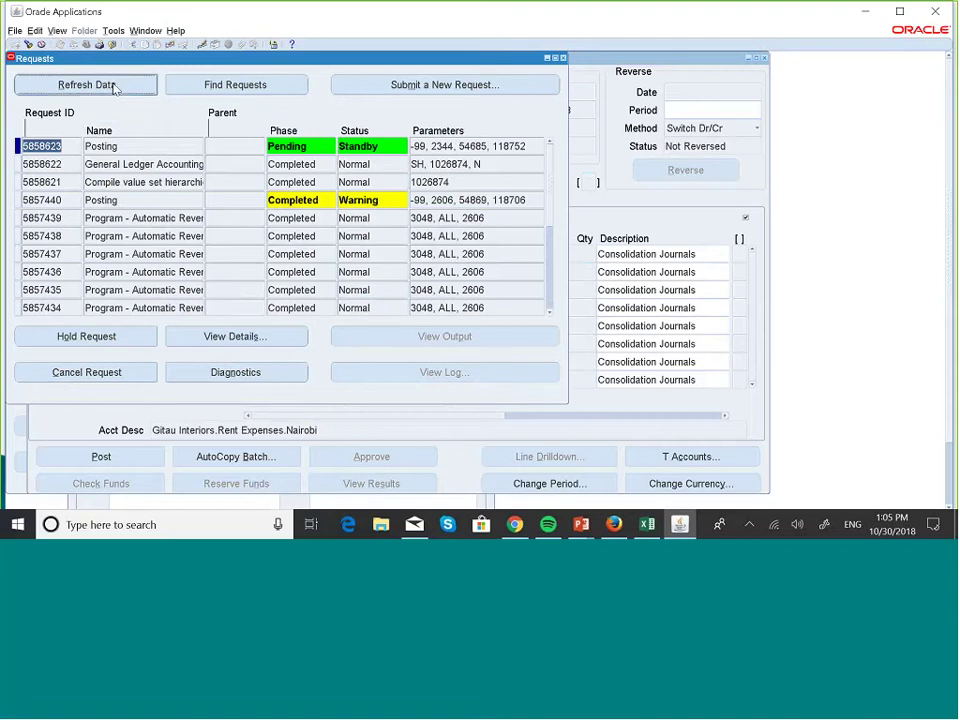
left_click(113, 86)
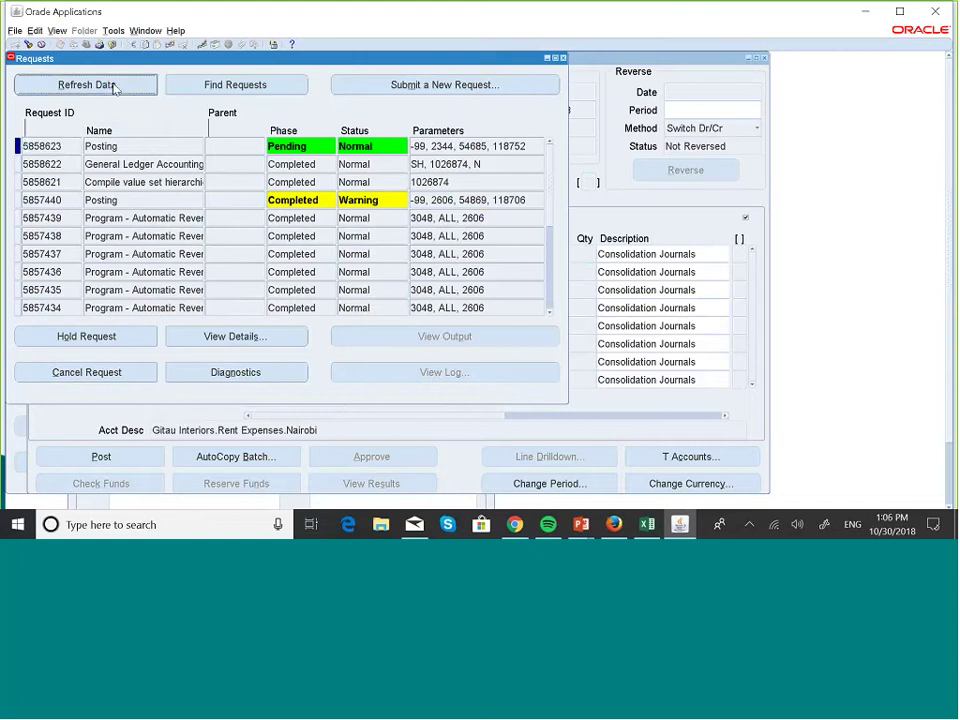
left_click(113, 88)
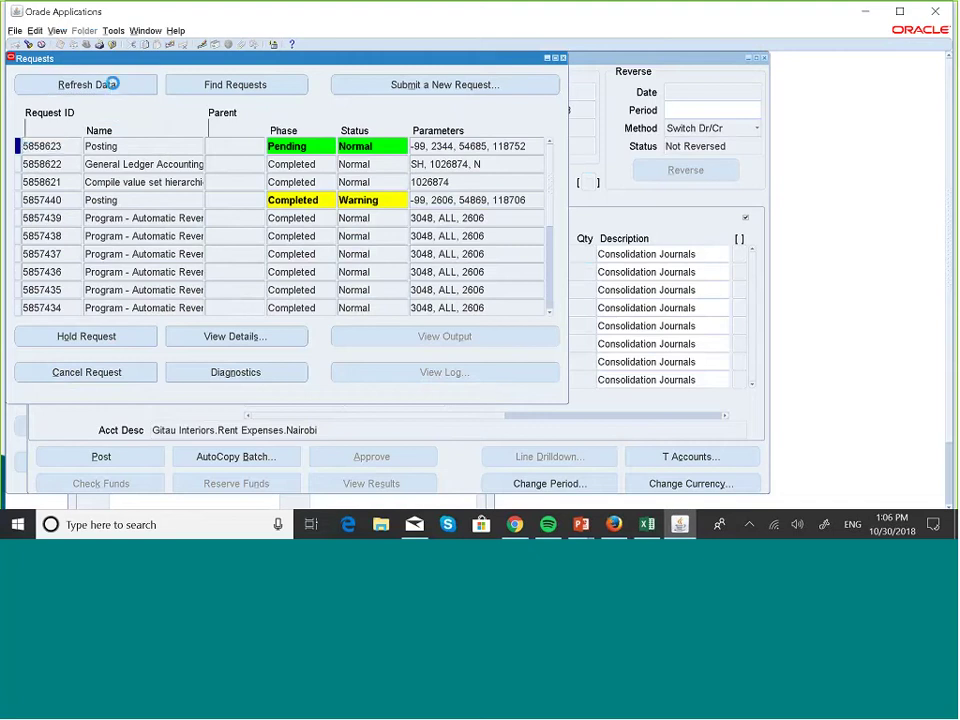
left_click(113, 88)
left_click(113, 88)
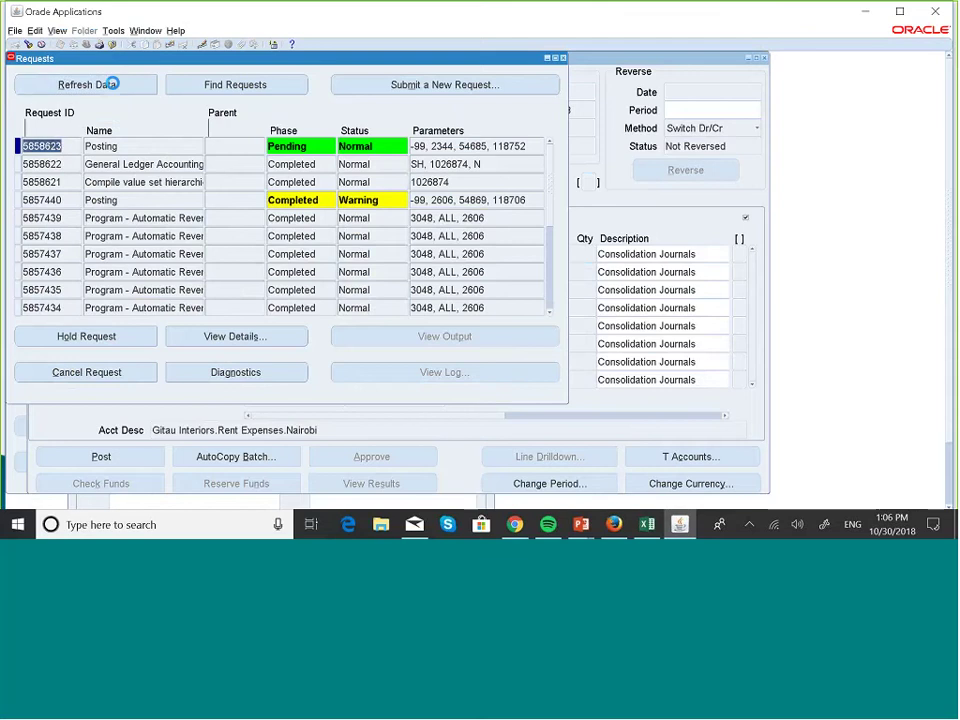
left_click(113, 86)
left_click(113, 86)
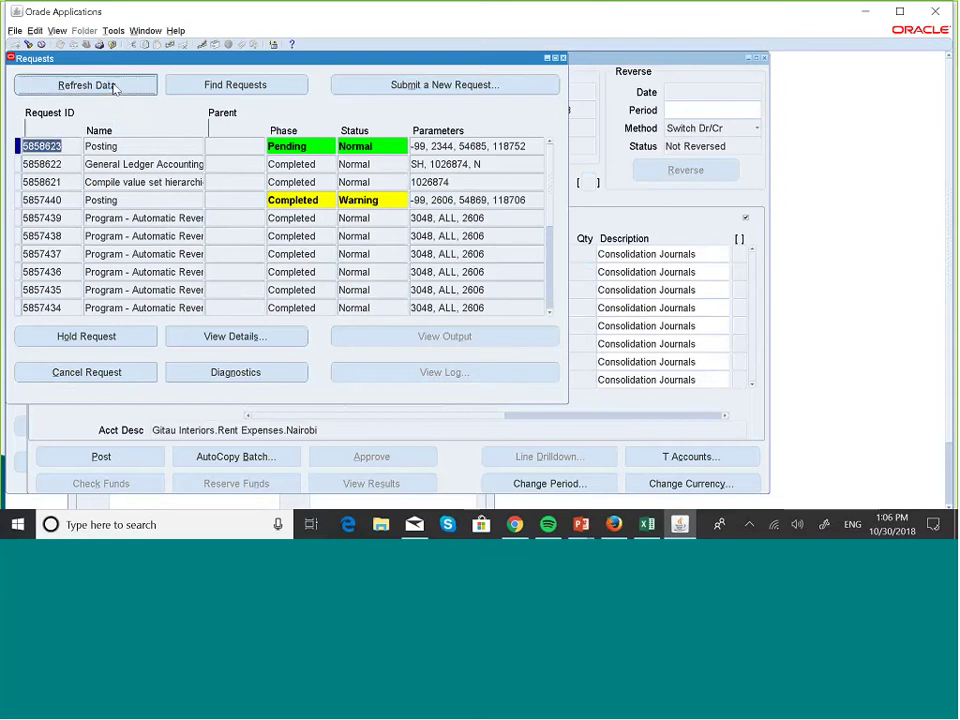
left_click(114, 88)
left_click(113, 87)
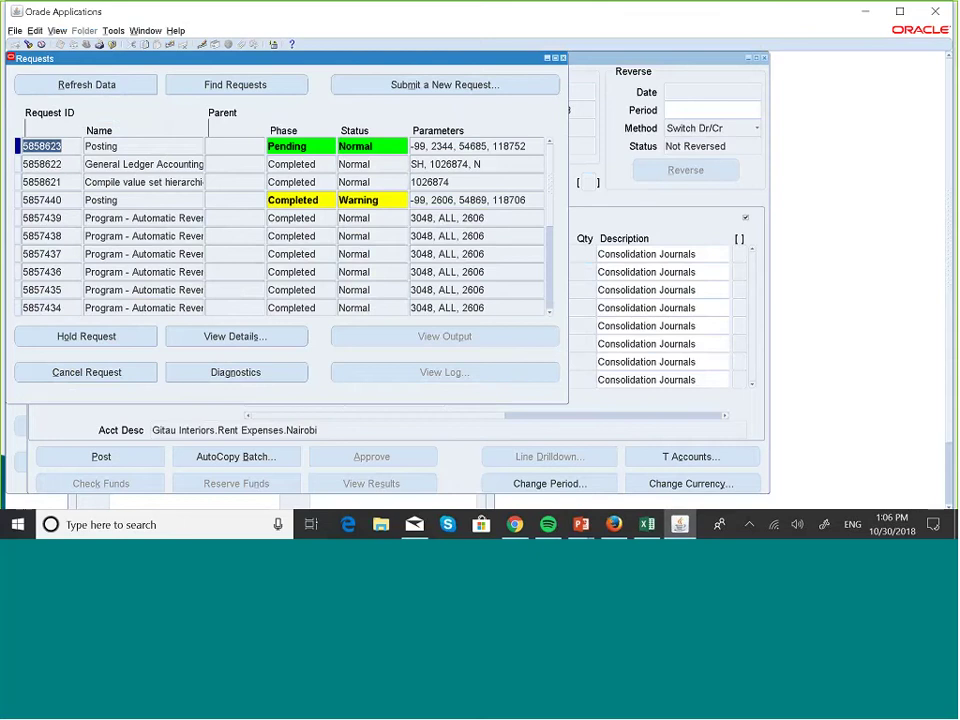
left_click(114, 87)
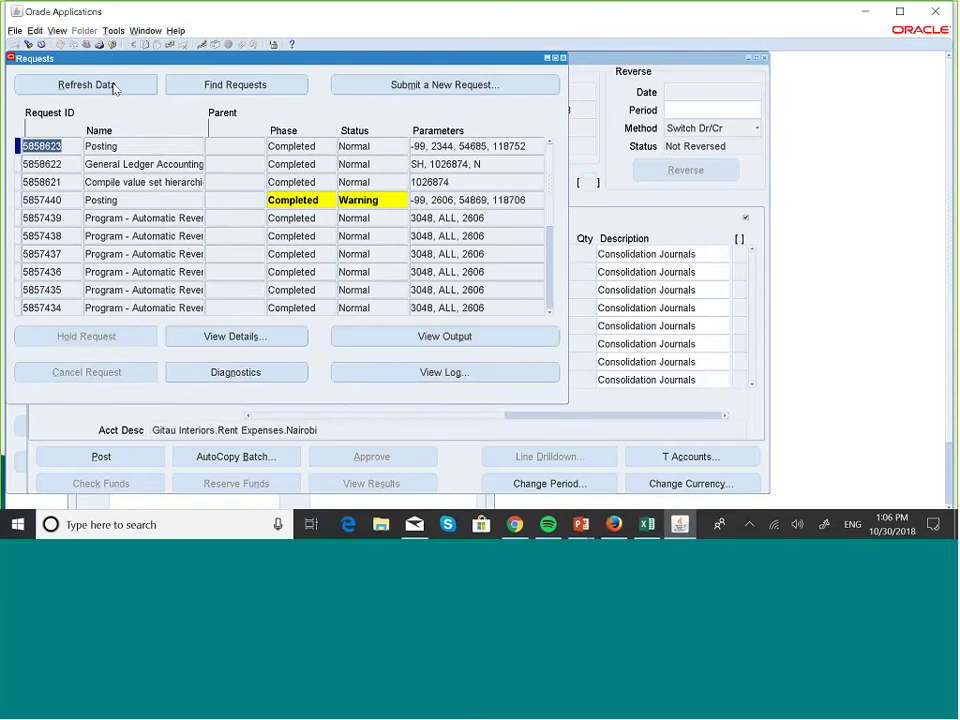
left_click(563, 59)
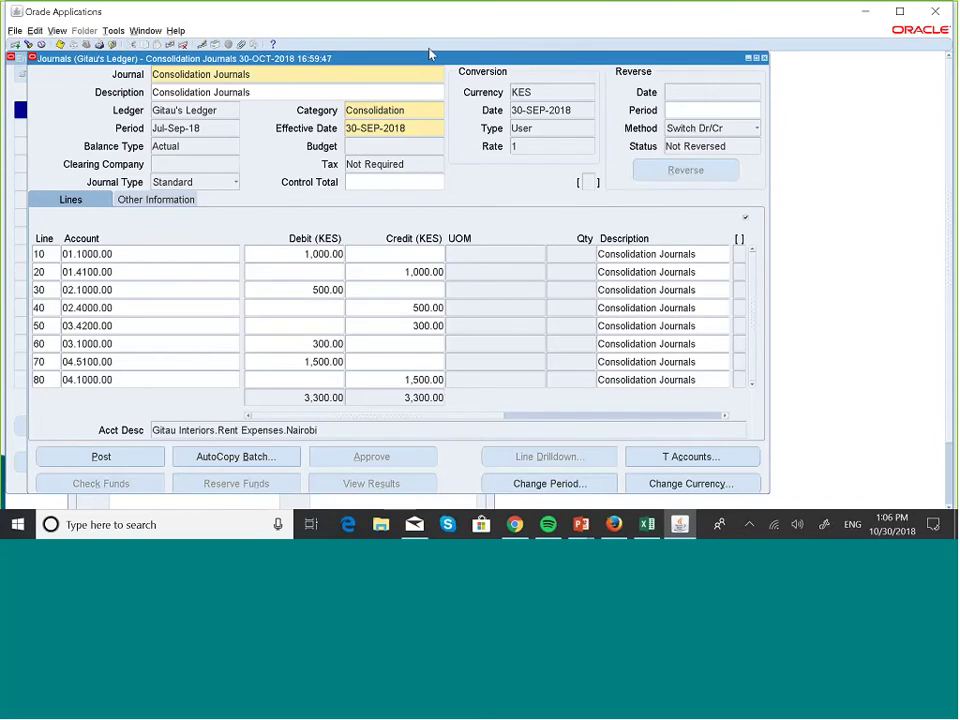
- Close the journal, start a journal search, and open the list of ledgers for its ledger criterion
left_click(764, 59)
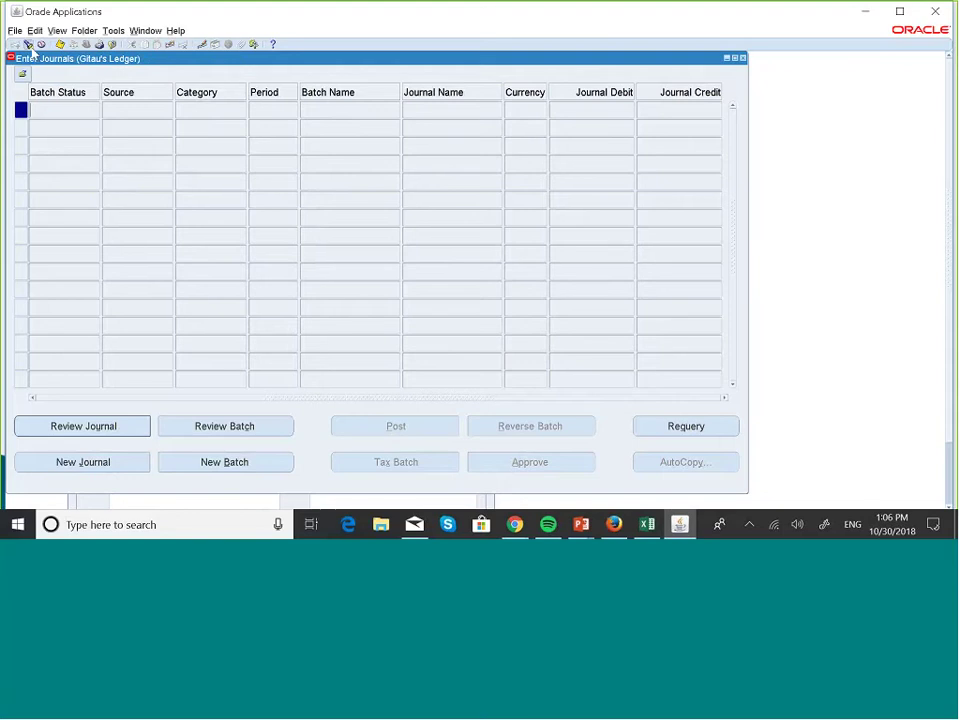
left_click(27, 45)
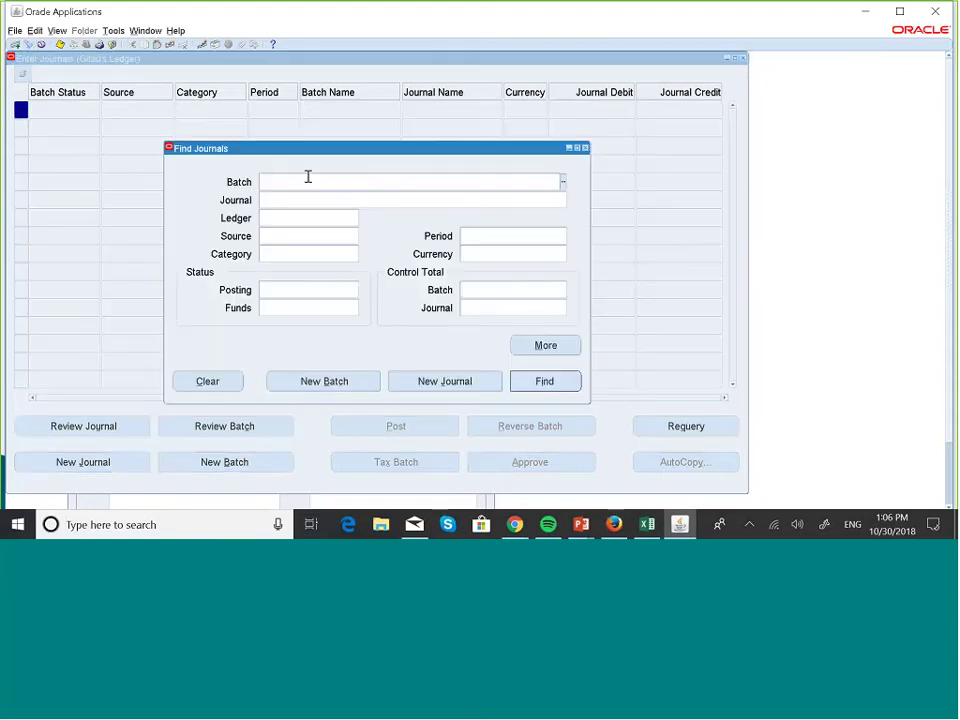
left_click(279, 216)
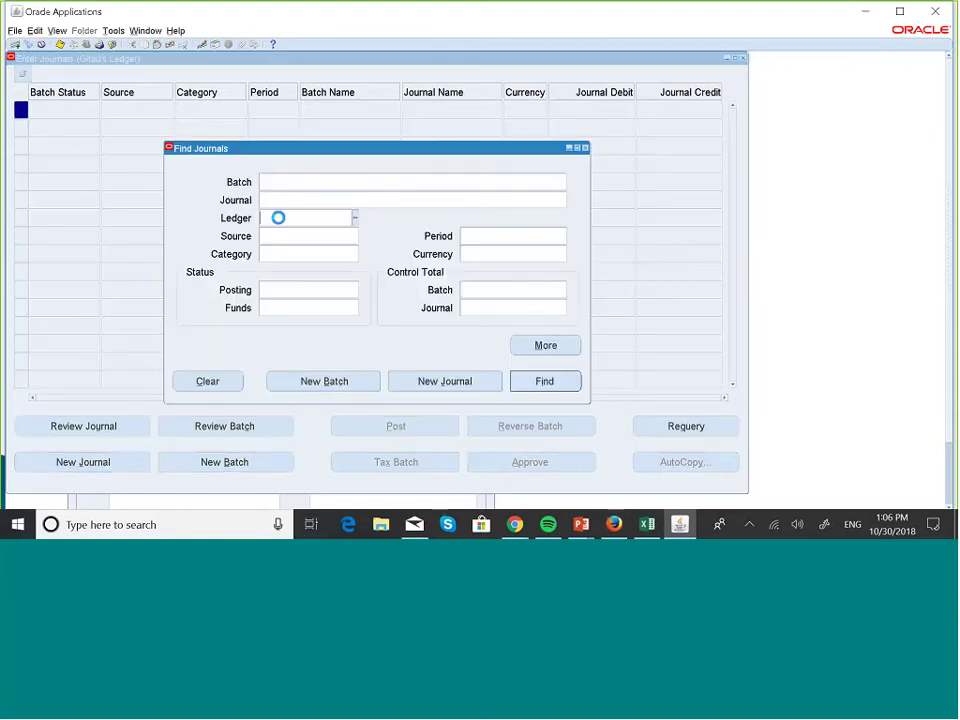
left_click(354, 218)
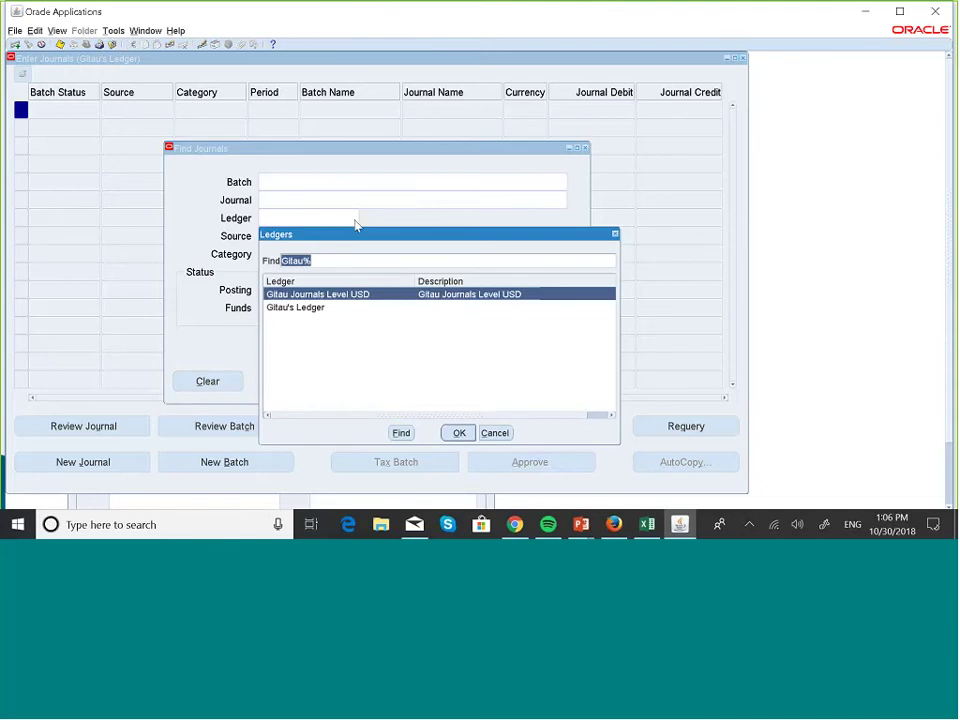
- Find the journals of the Gitau Journals Level USD ledger and review the Consolidation journal's lines
left_click(459, 433)
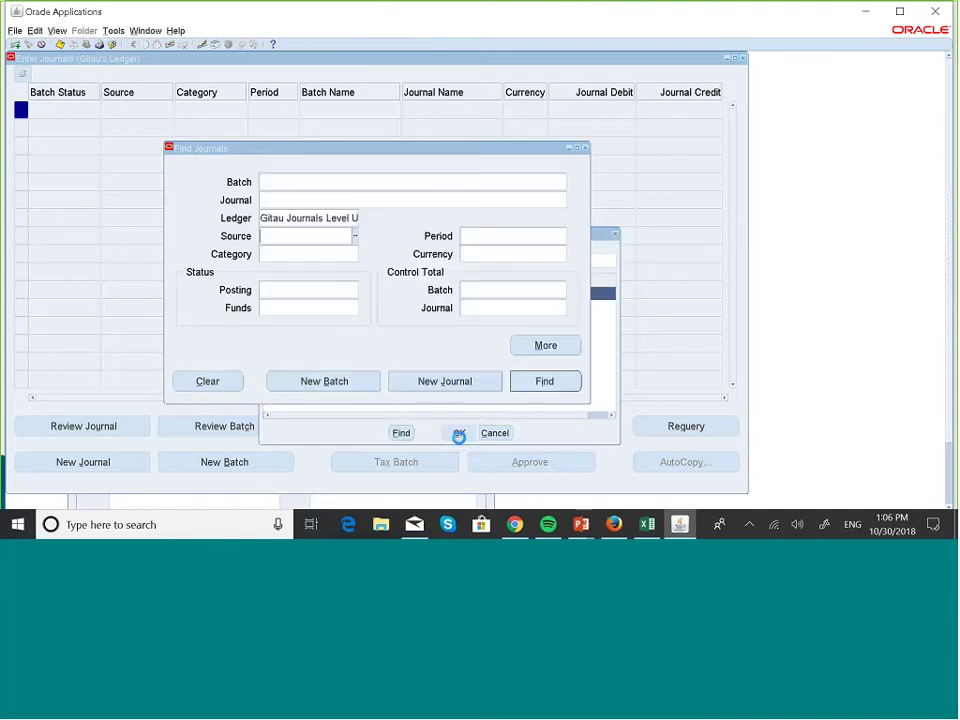
left_click(535, 388)
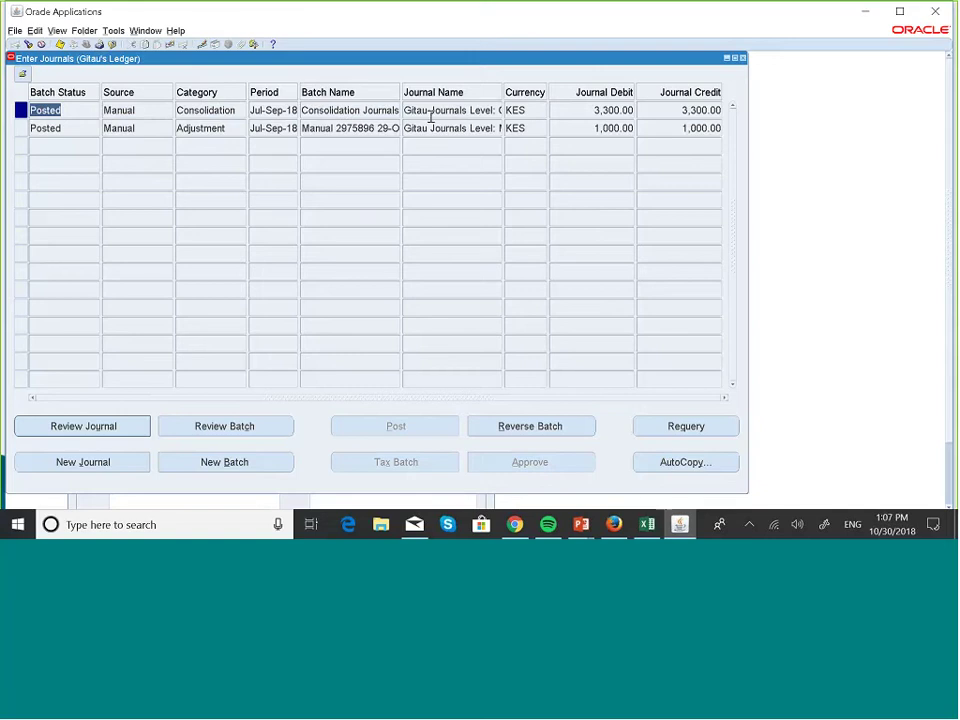
left_click(118, 428)
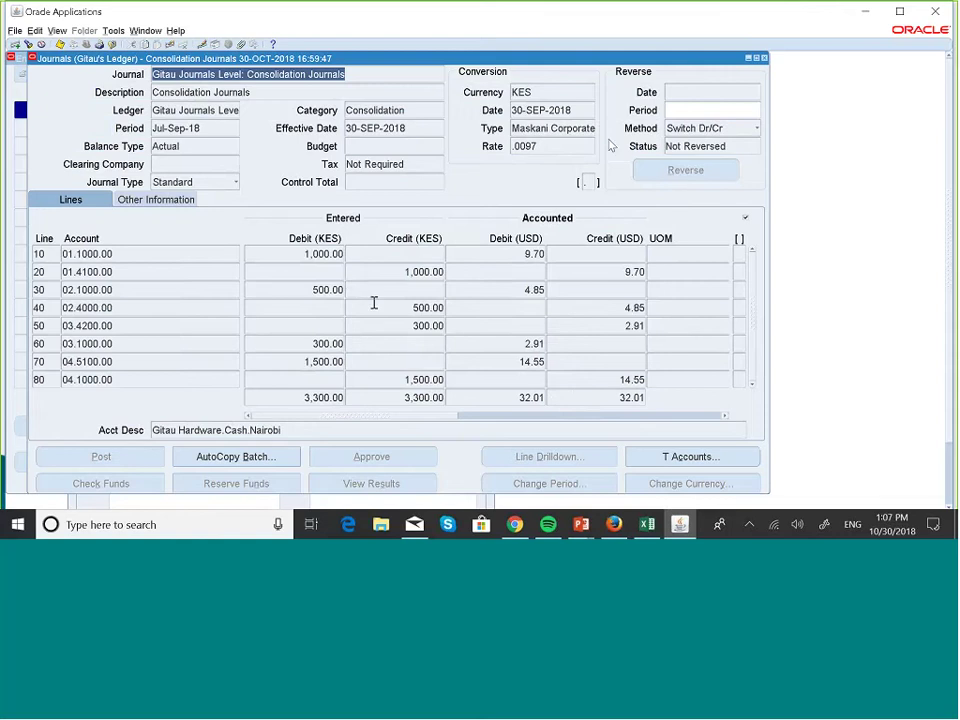
left_click(763, 58)
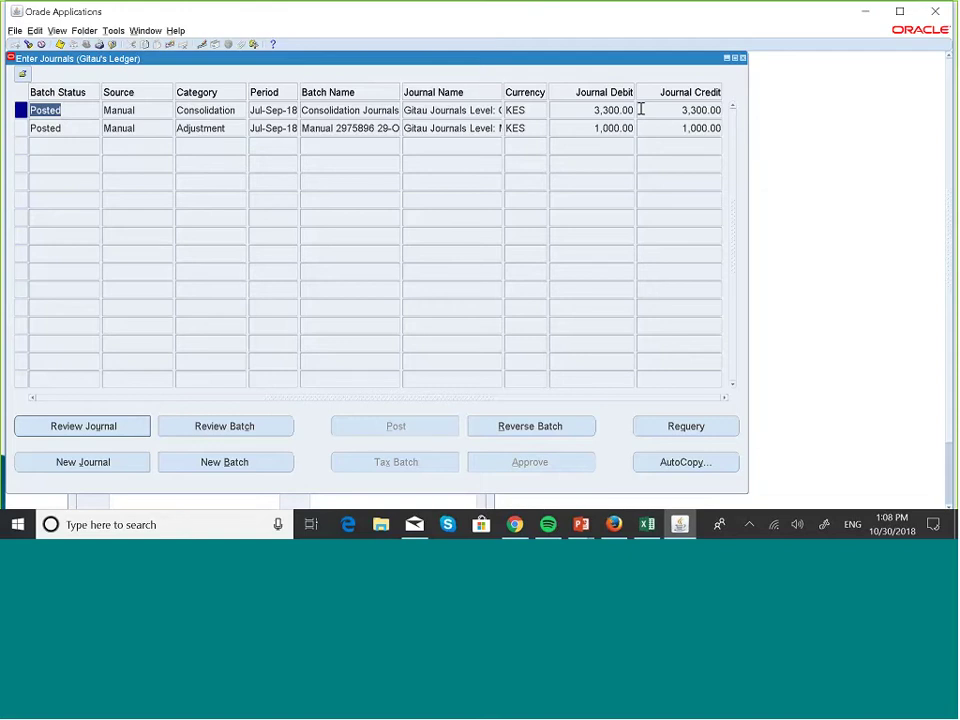
- Switch to the PowerPoint slide show and advance to the slide on defining the consolidation definition for account rules mapping
key("super")
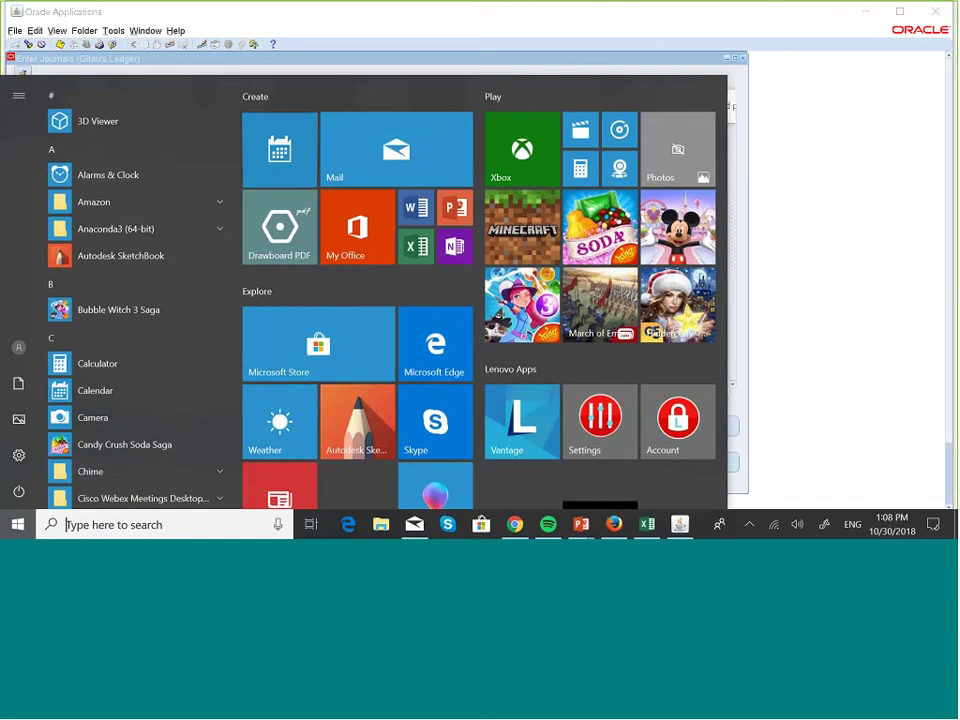
key("super")
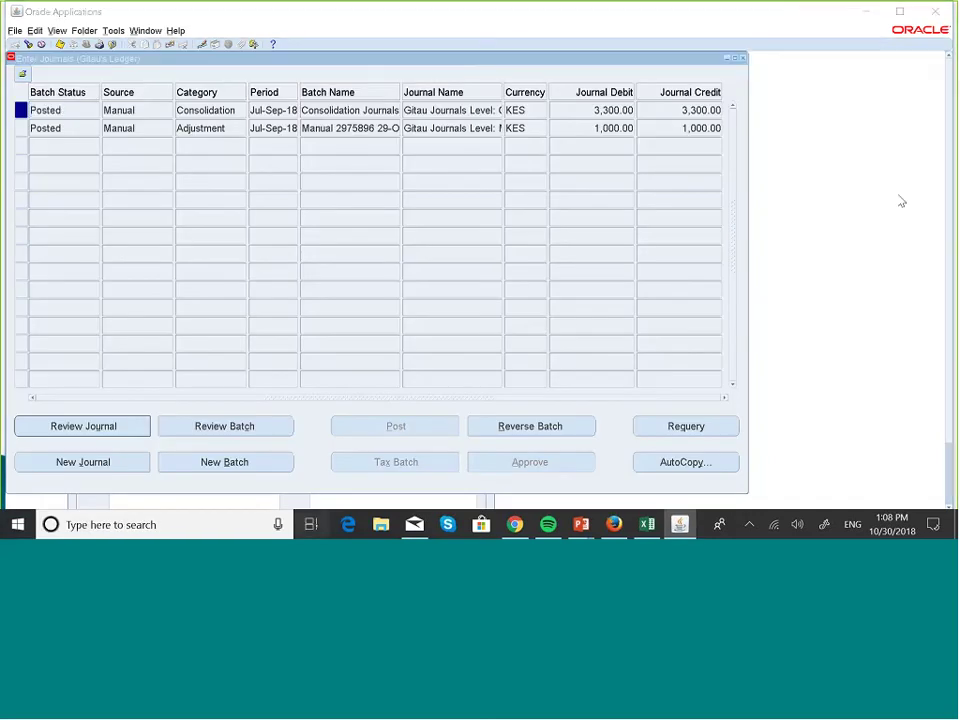
key("super+Tab")
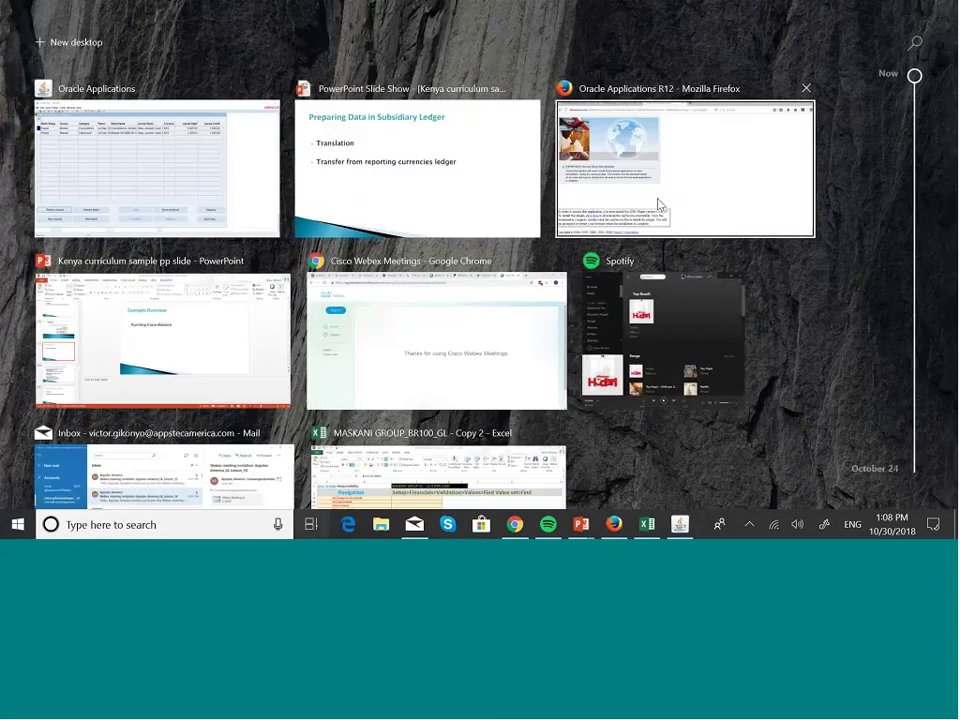
left_click(461, 193)
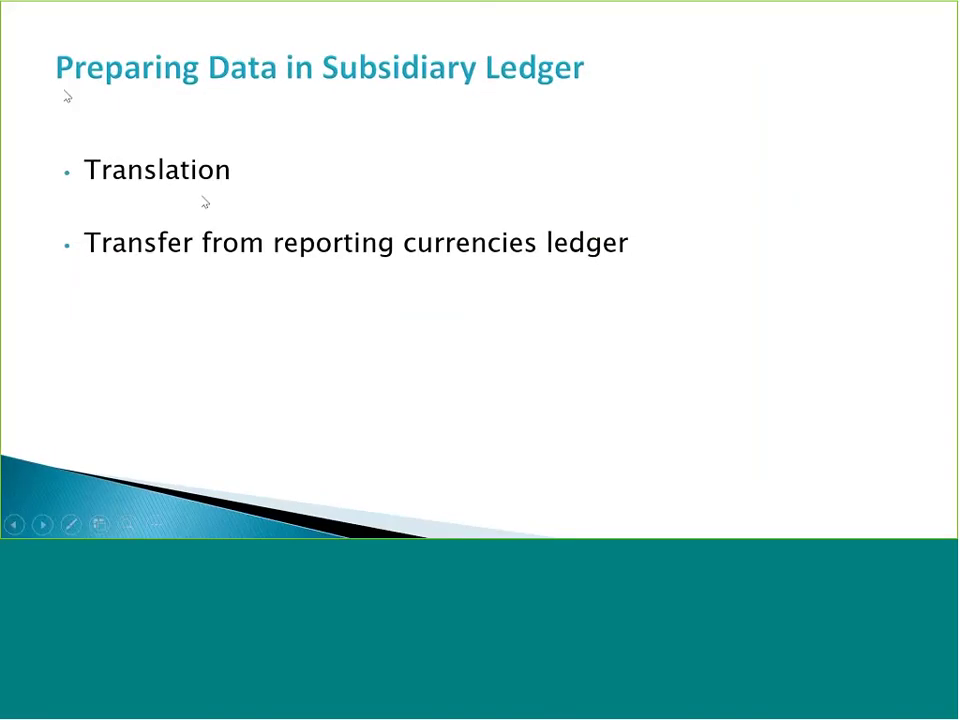
left_click(266, 145)
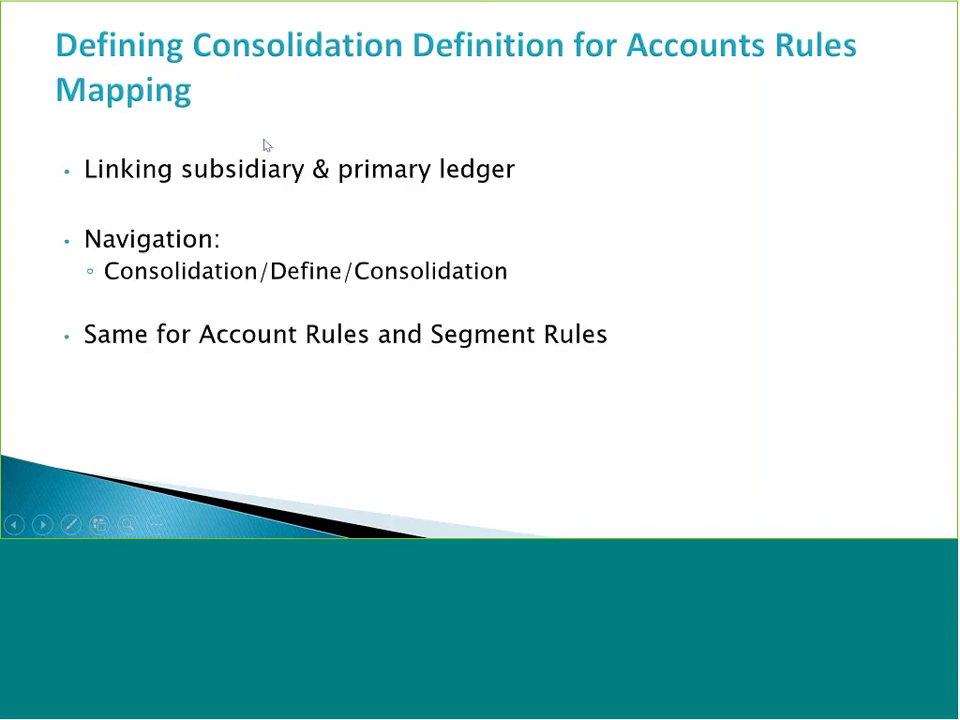
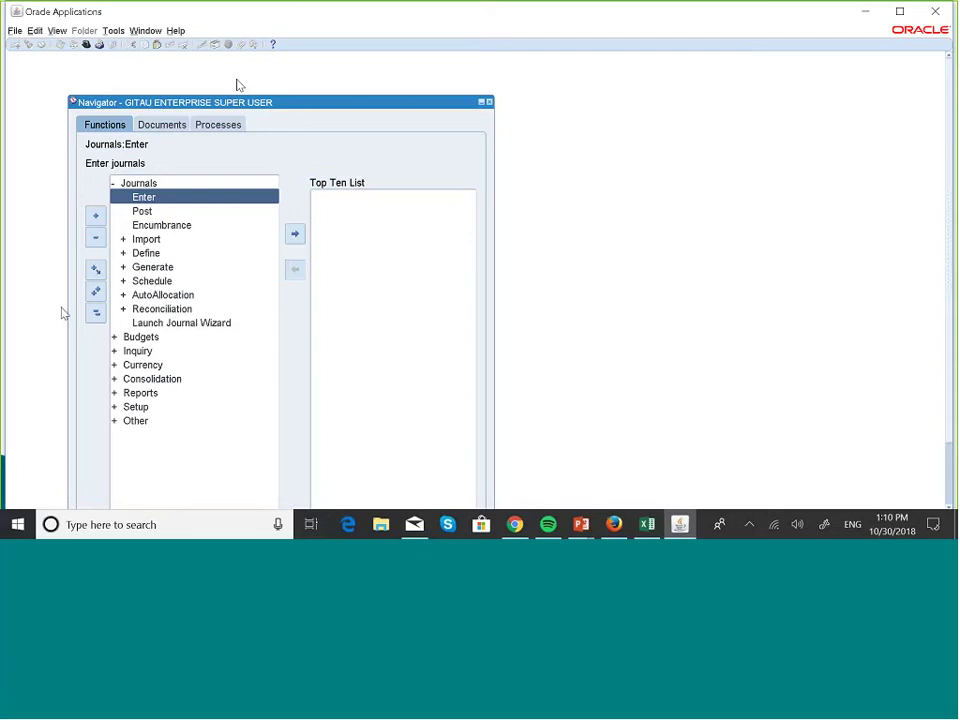
- Collapse the function tree and switch the responsibility to MASKANI GROUP GL_US SUPER USER
left_click(96, 313)
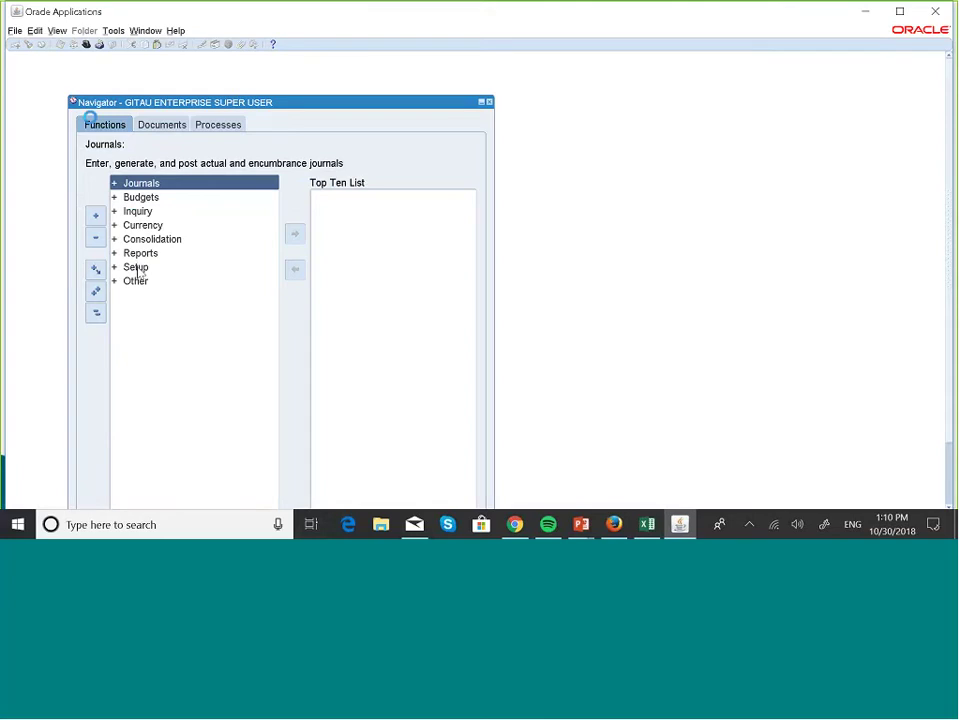
left_click(15, 30)
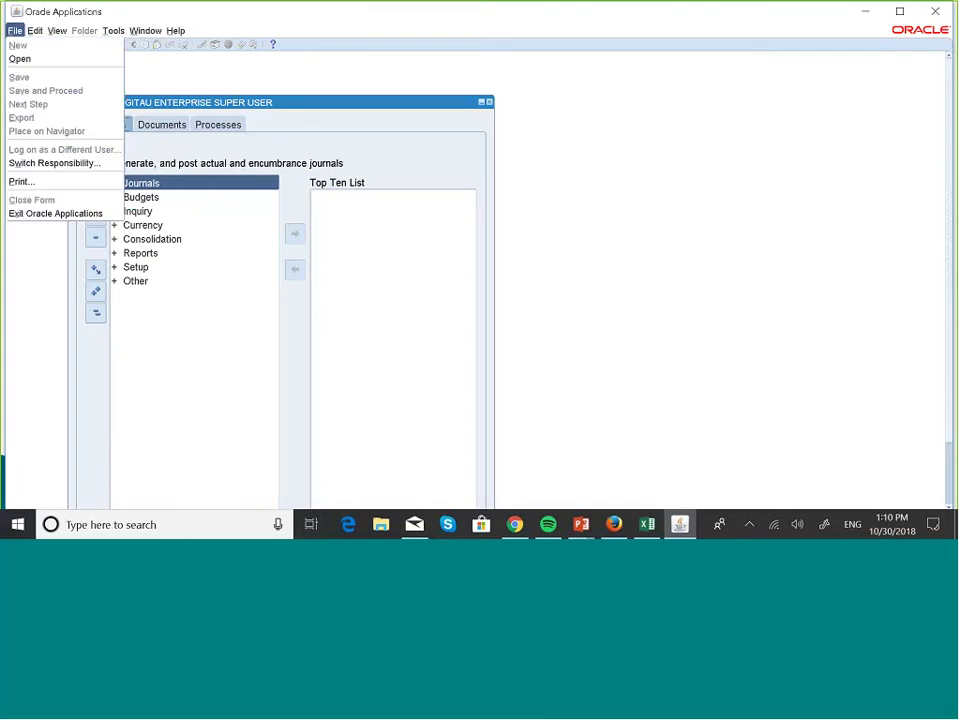
left_click(70, 163)
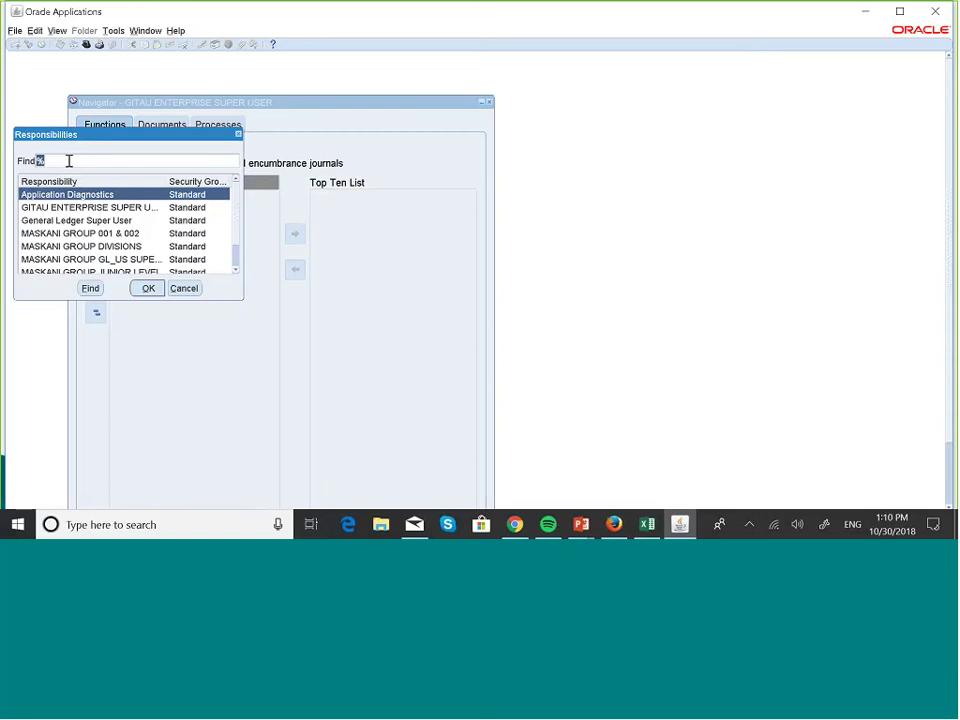
left_click(143, 260)
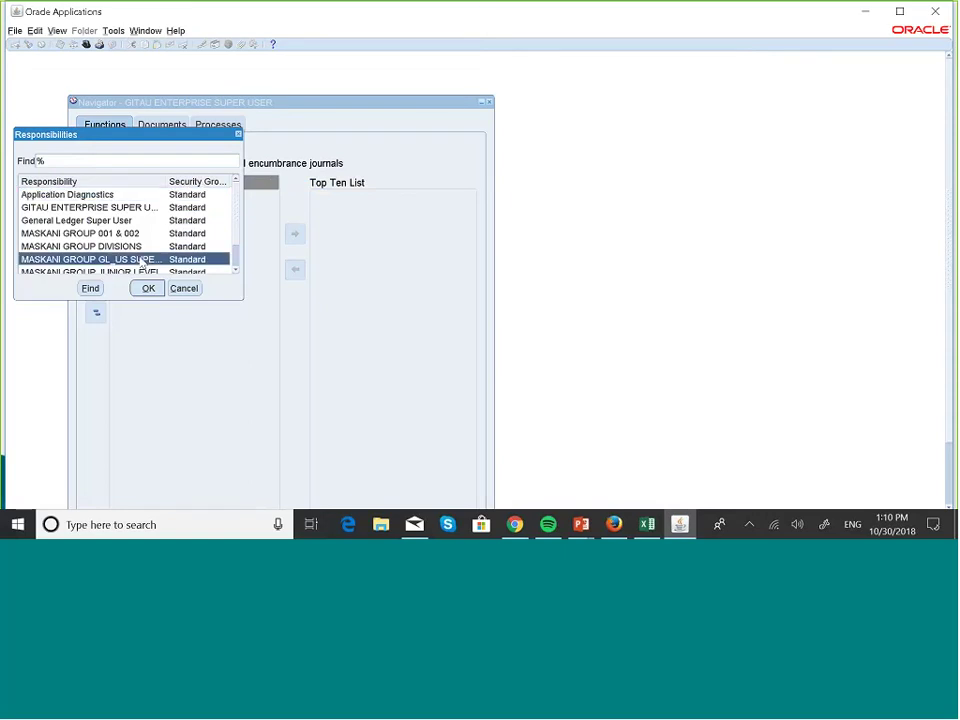
double_click(143, 260)
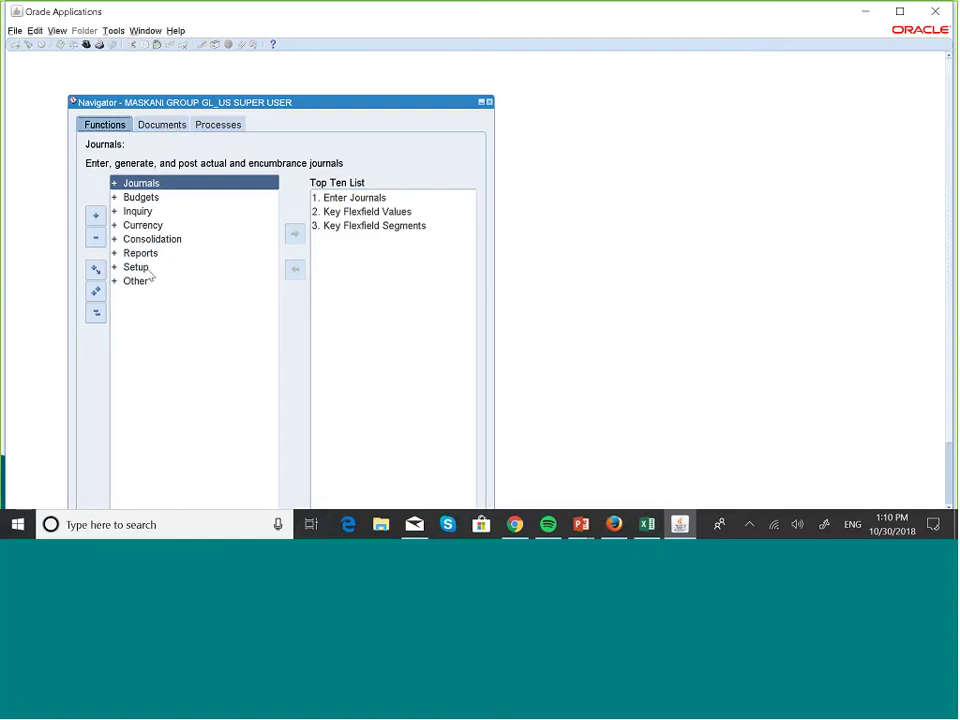
- Open the Chart of Accounts Mapping form from the Accounts setup functions
double_click(136, 268)
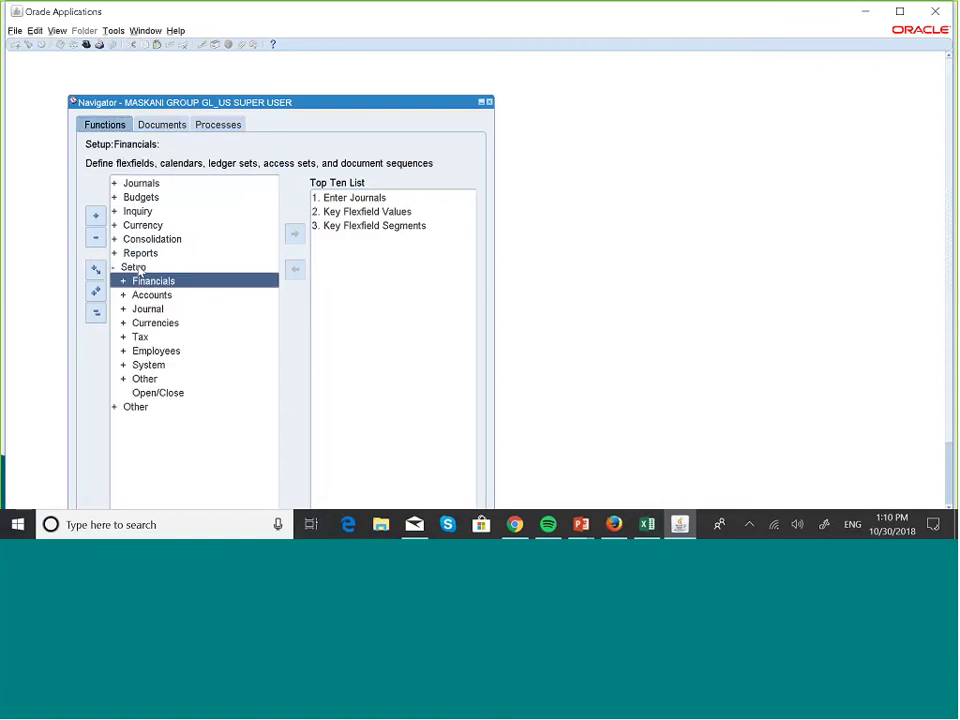
key("Down")
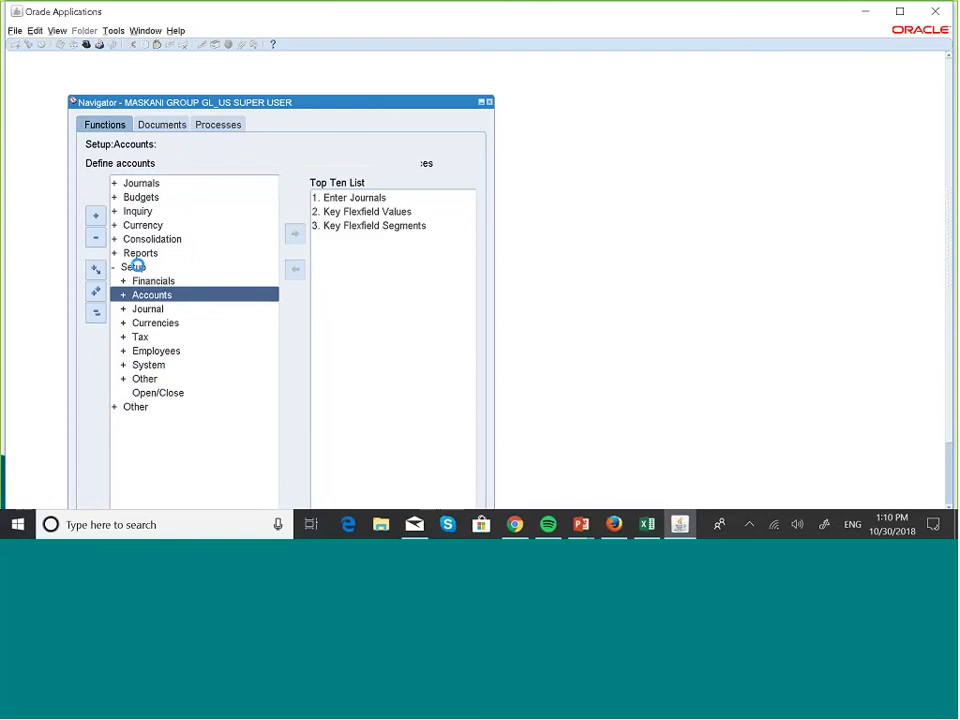
key("Right")
key("Down")
key("Down")
key("Down")
key("Down")
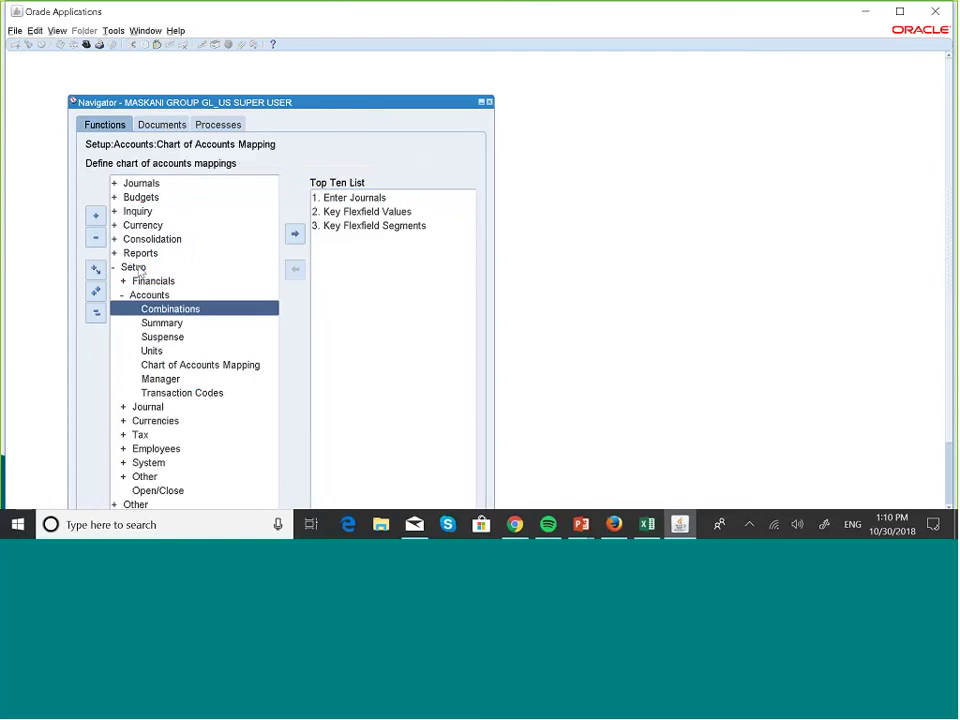
key("Return")
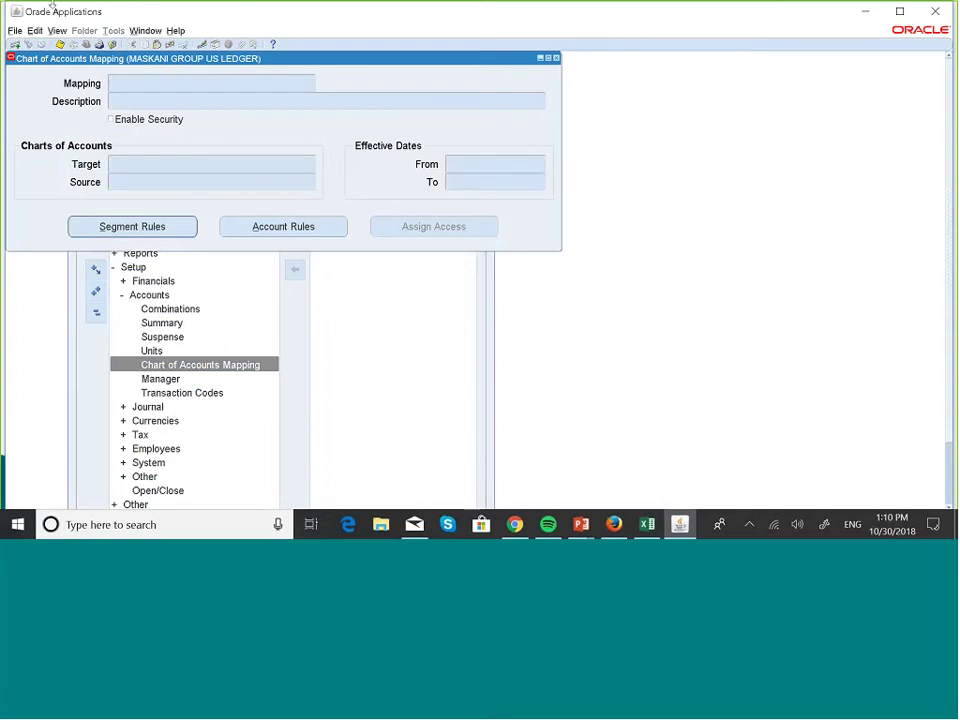
- Query the chart of accounts mappings for names matching "Gita%"
key("Caps_Lock")
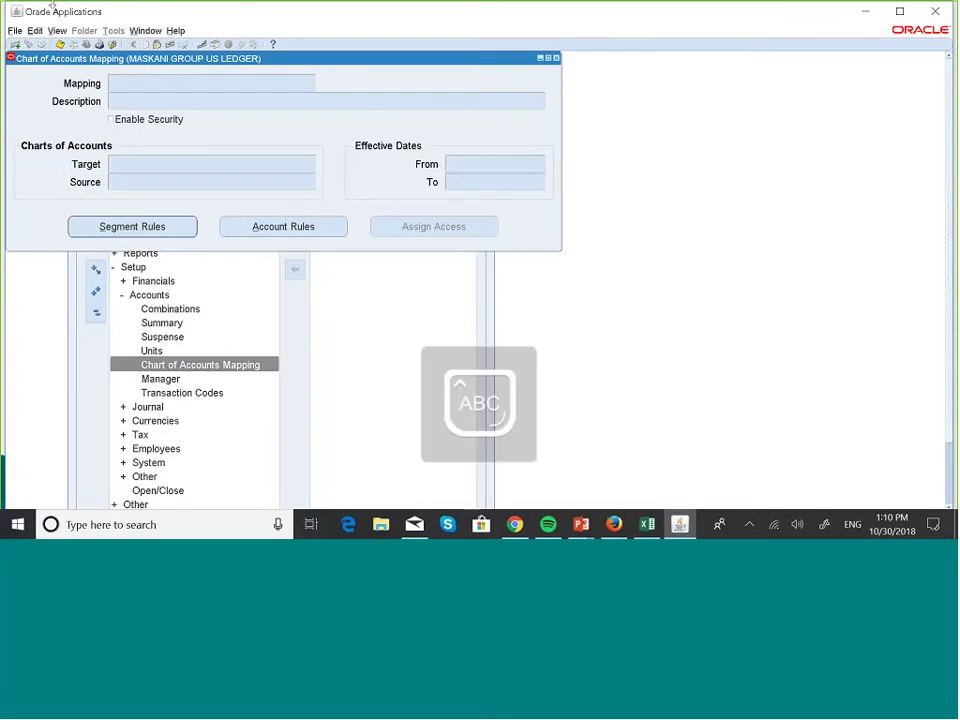
type("G")
key("Caps_Lock")
type("ita")
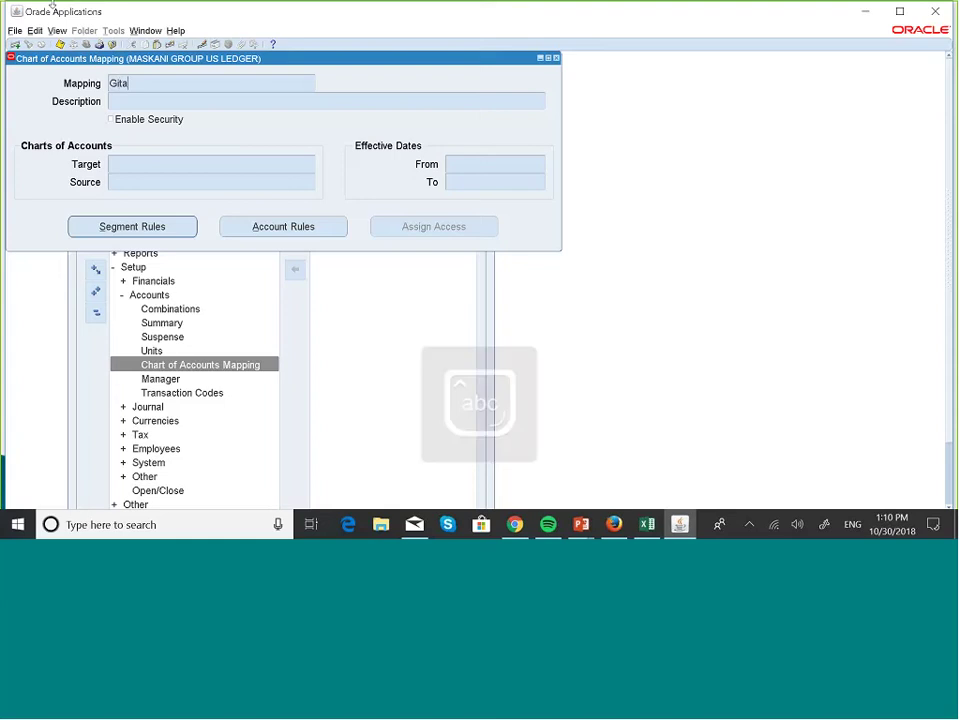
type("%")
key("ctrl+F11")
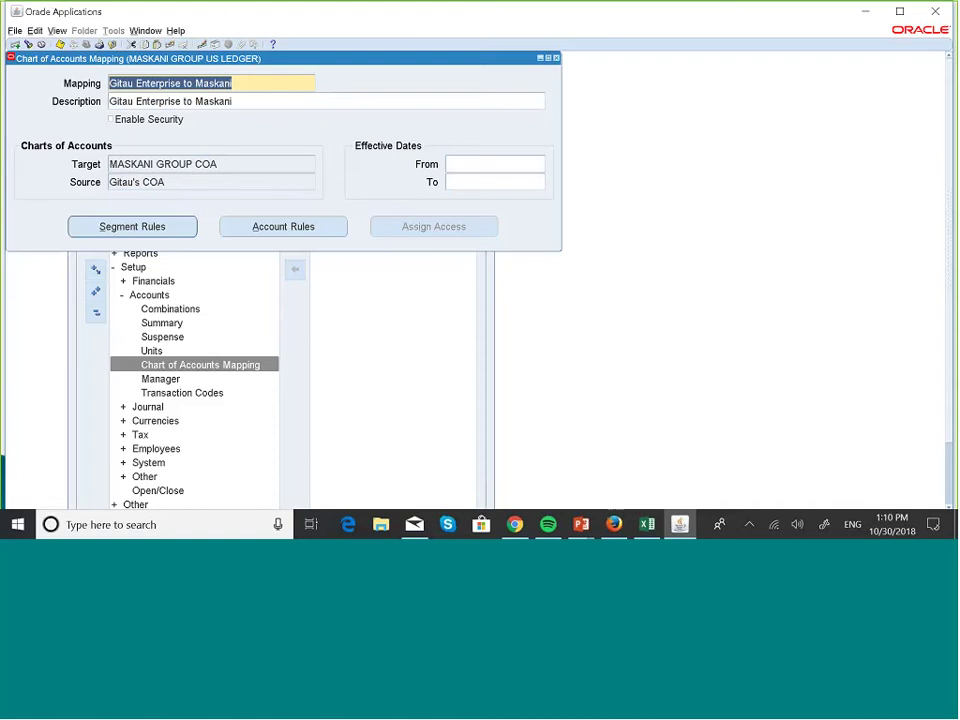
- Rename the mapping as "Gitau Enterprise to Maskani-Acc."
left_click(277, 84)
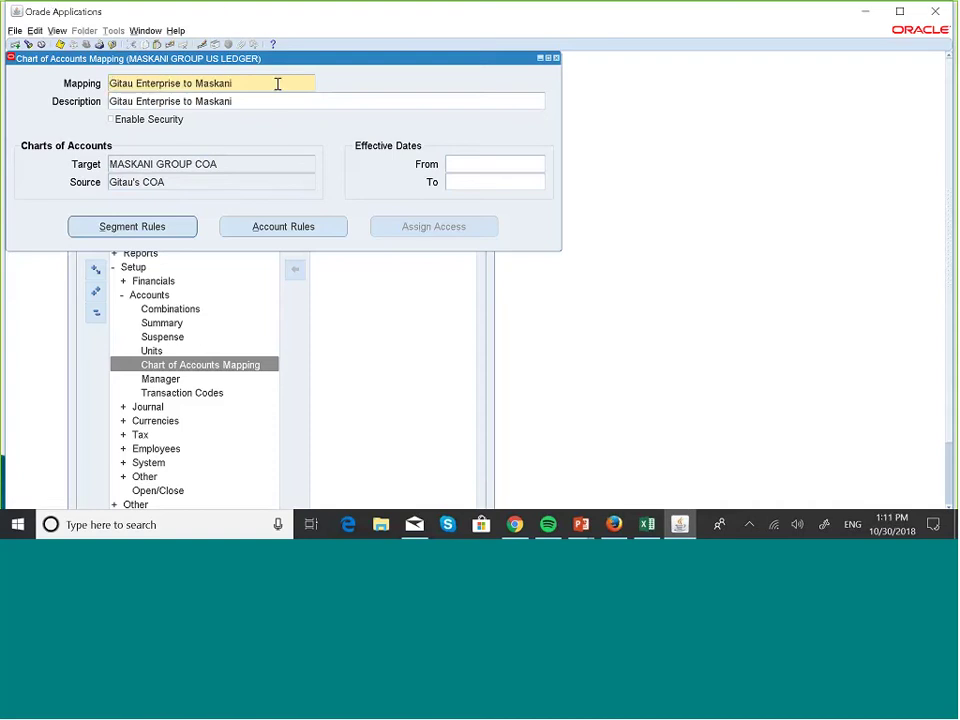
type("-")
key("Caps_Lock")
type("A")
key("Caps_Lock")
type("cc")
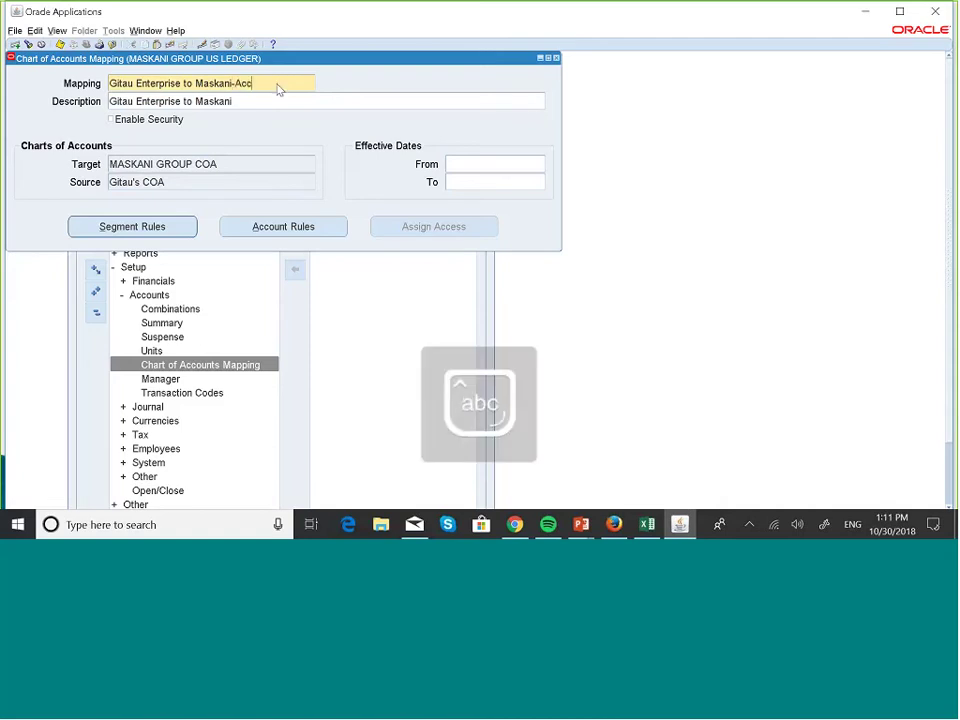
type(".")
- Change the mapping's description to "Gitau Enterprise to Maskani-Acc."
left_click(254, 105)
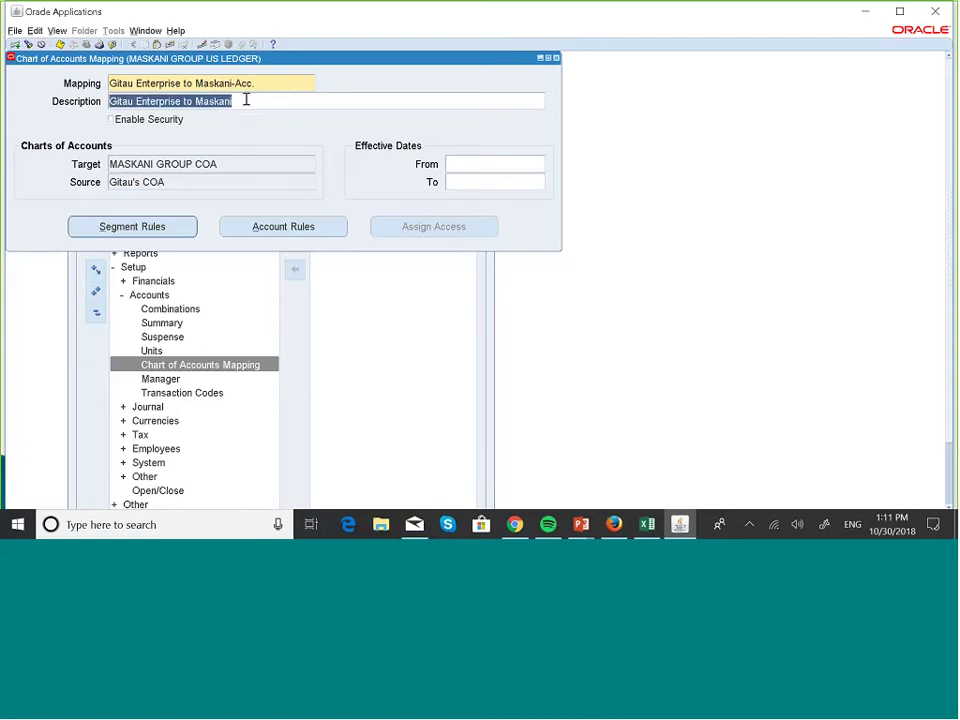
left_click(245, 100)
type("-")
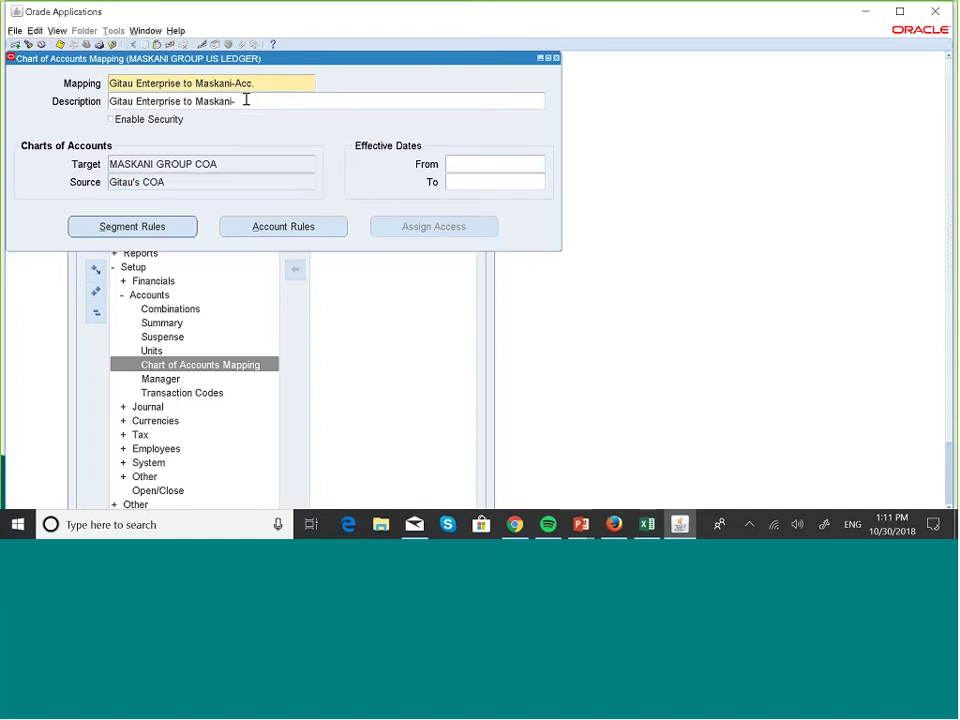
key("Caps_Lock")
type("Acc.")
- Add an account rule with corporation 01, account 1000 Cash and location 00 as both low and high source values
left_click(284, 232)
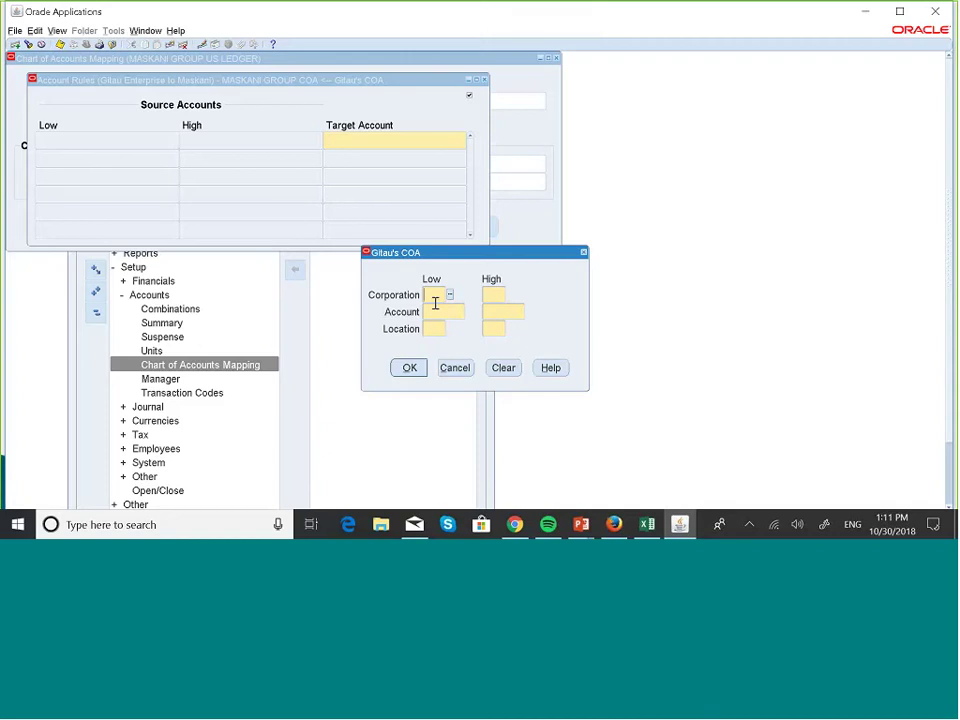
type("01")
key("Tab")
left_click(437, 311)
left_click(468, 311)
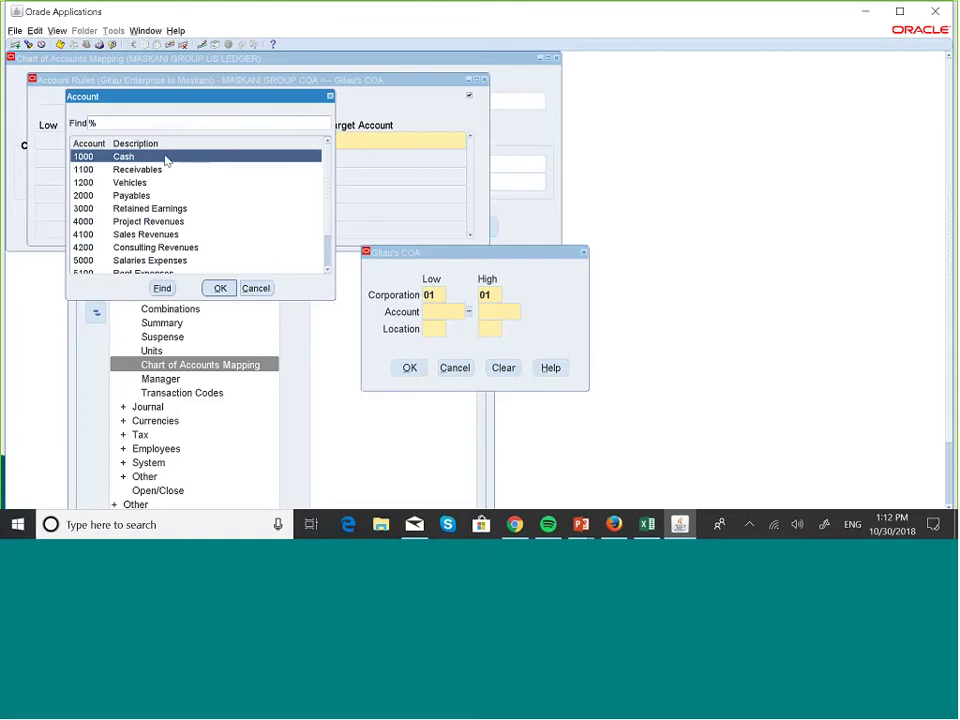
left_click(220, 288)
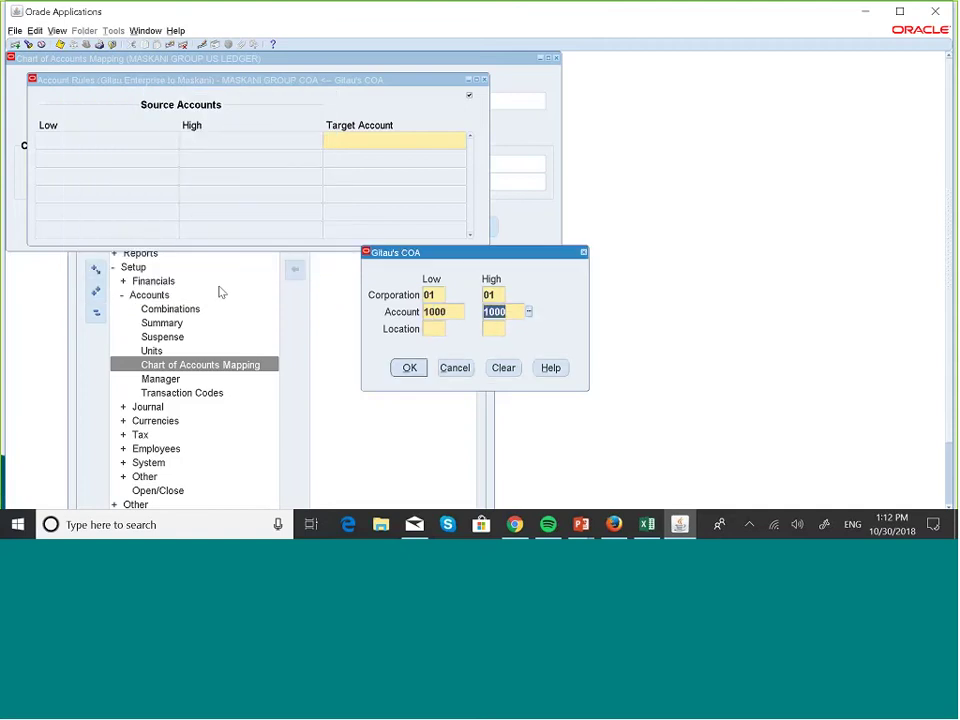
left_click(430, 328)
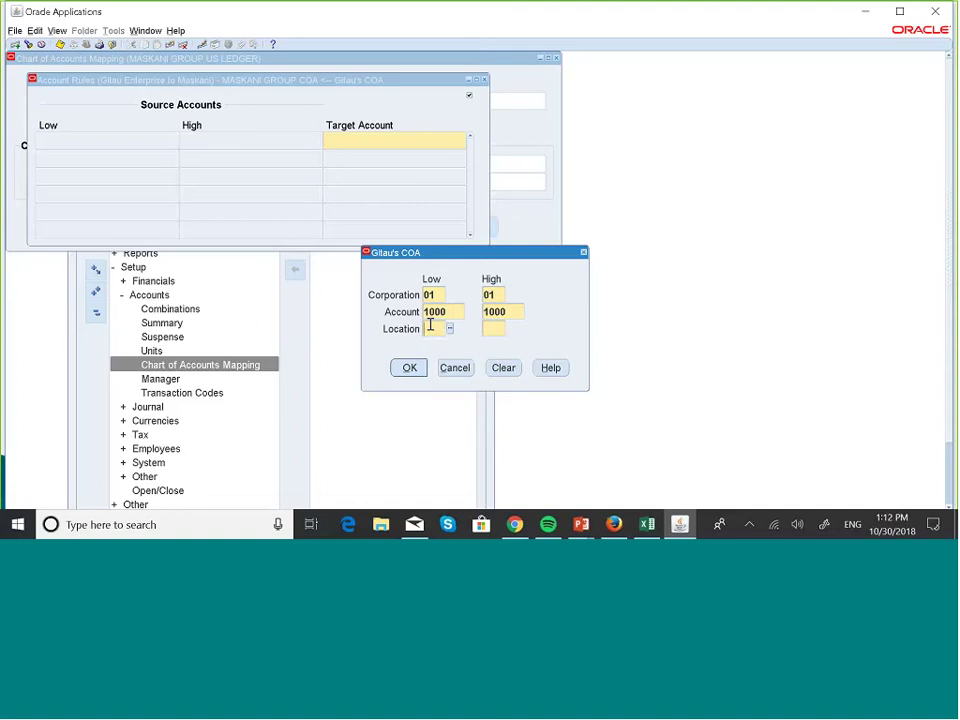
type("00")
key("Tab")
left_click(414, 368)
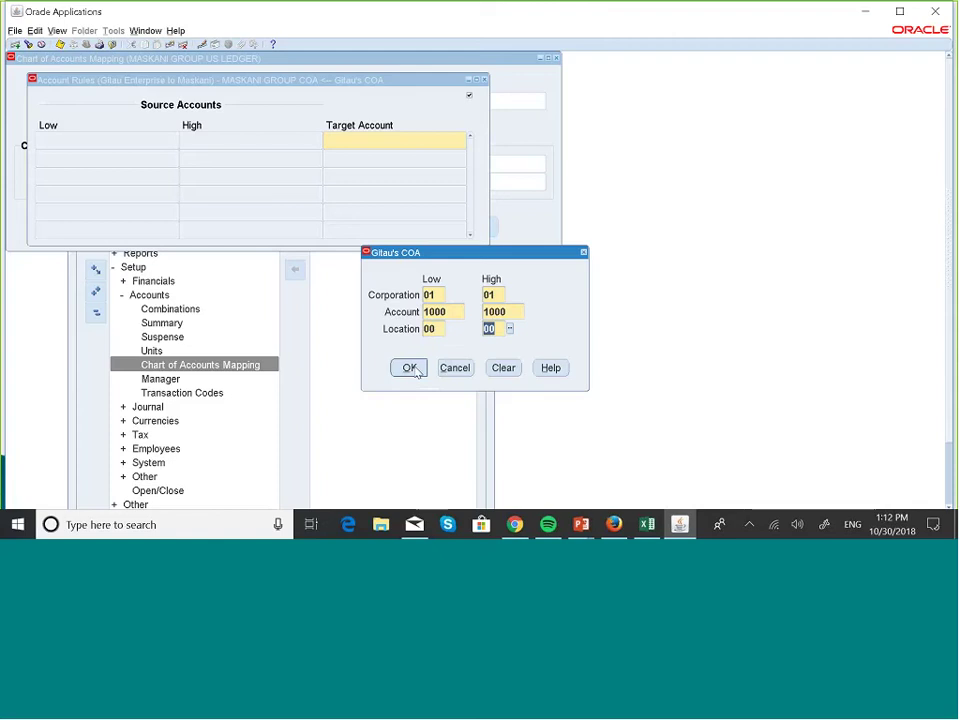
left_click(414, 368)
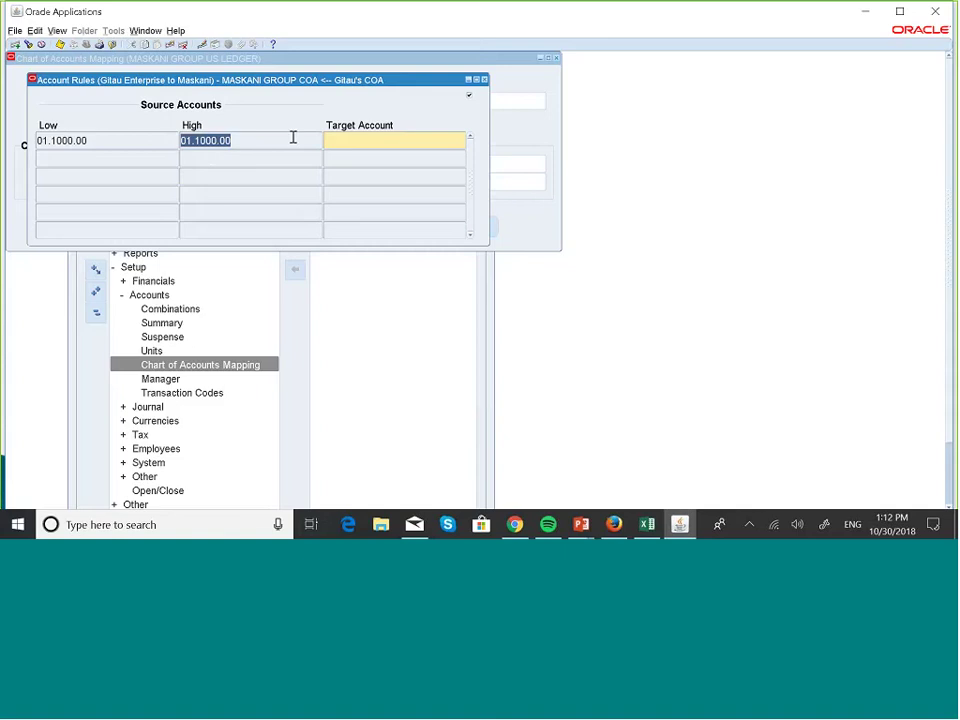
- For the 01.1000.00 rule's target account, choose company 003 Gitau Hardware and account 001000 Cash
left_click(340, 138)
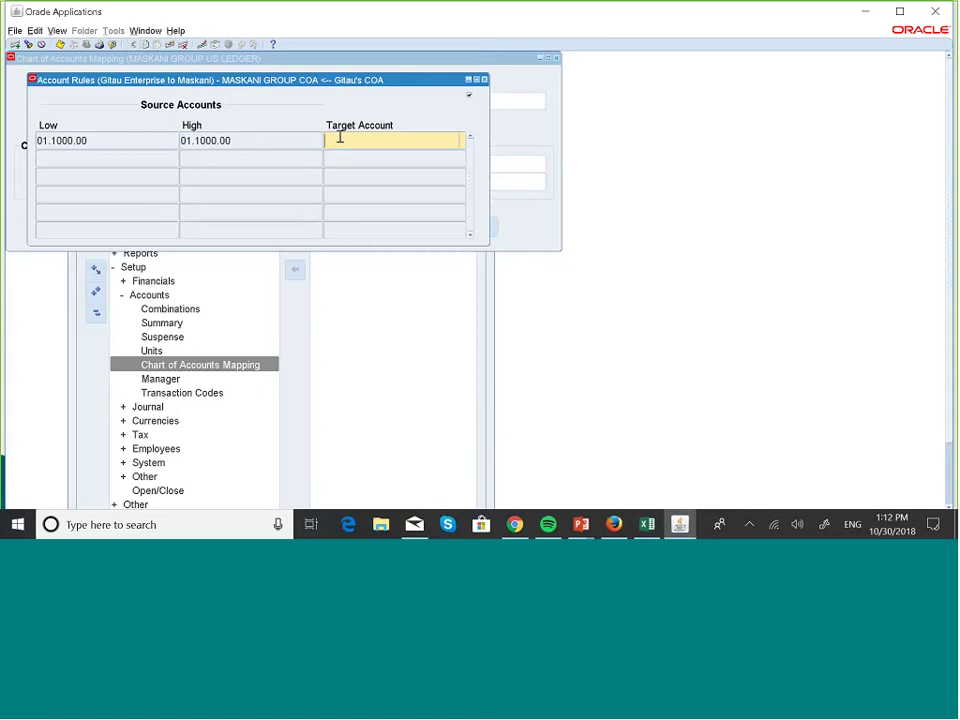
left_click(461, 140)
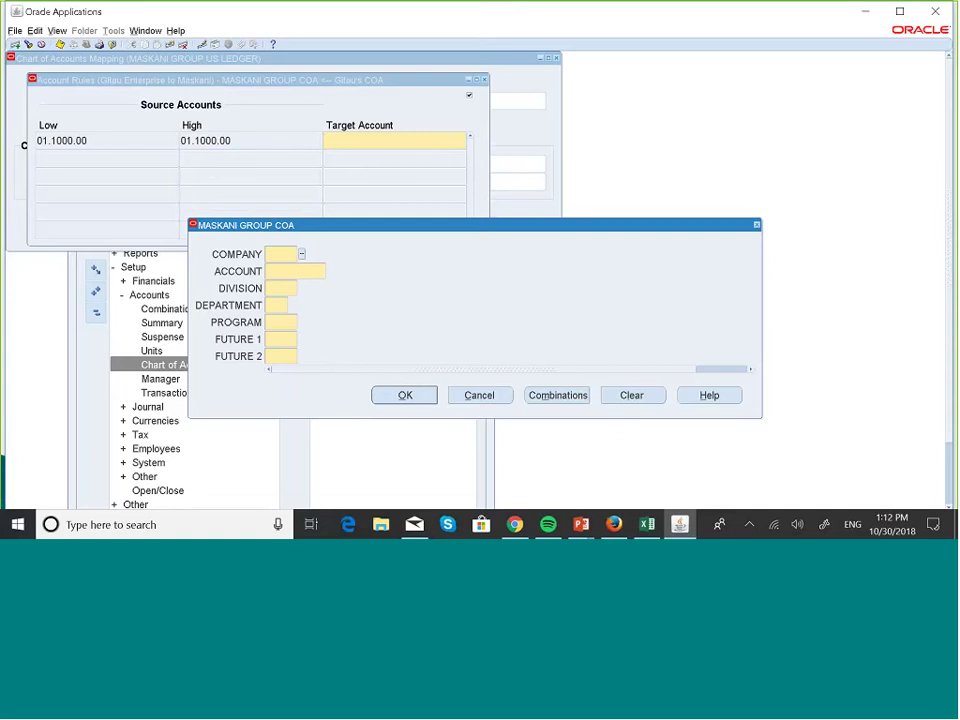
left_click(301, 255)
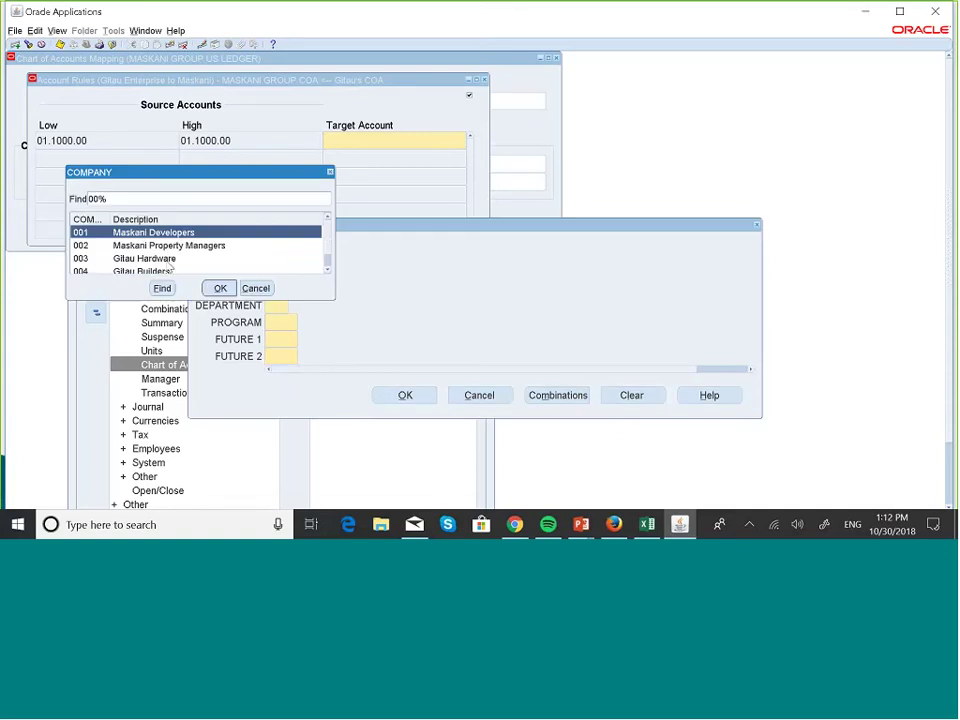
left_click(163, 259)
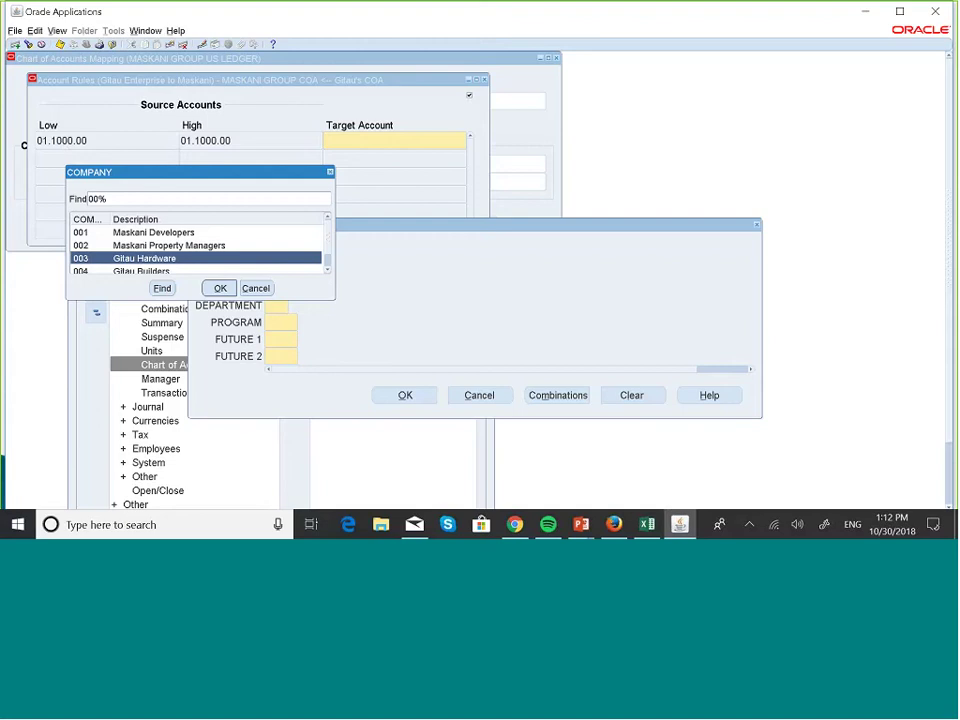
left_click(219, 288)
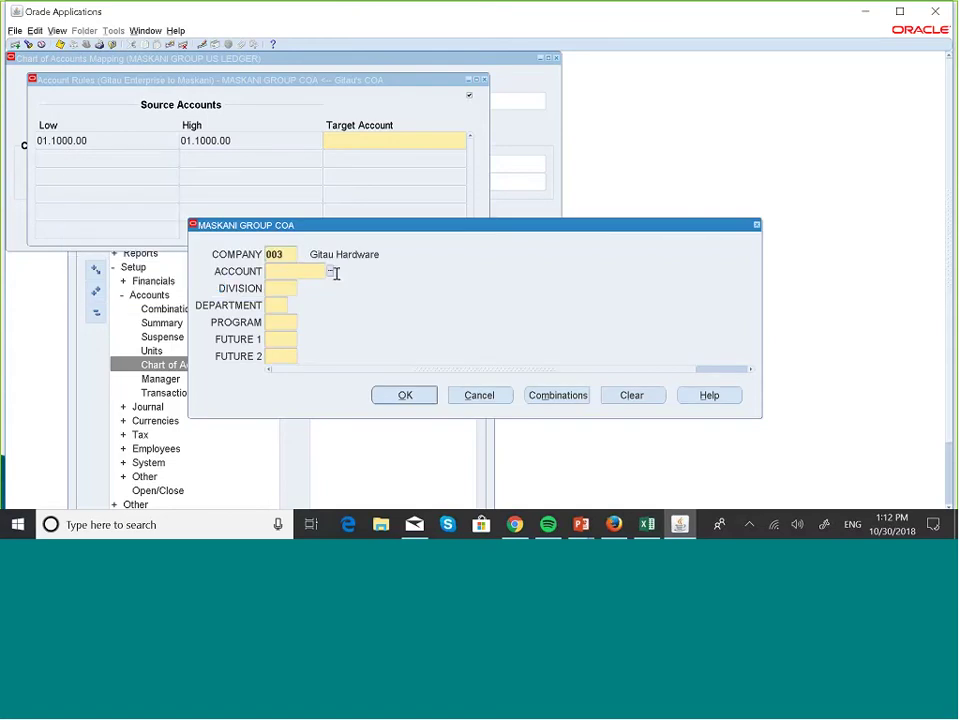
left_click(330, 271)
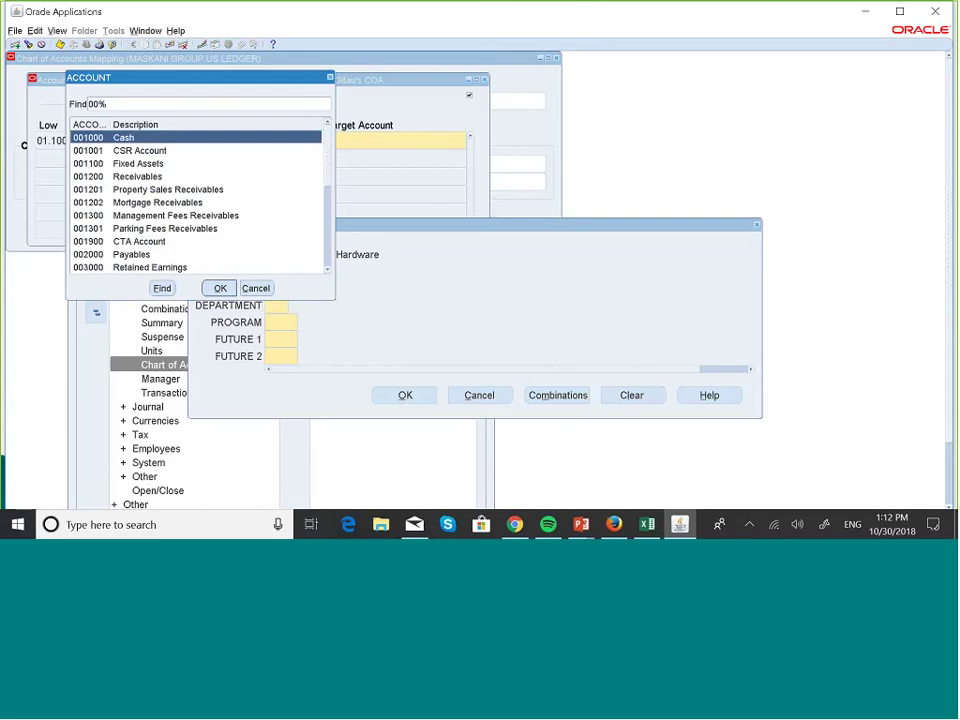
left_click(220, 289)
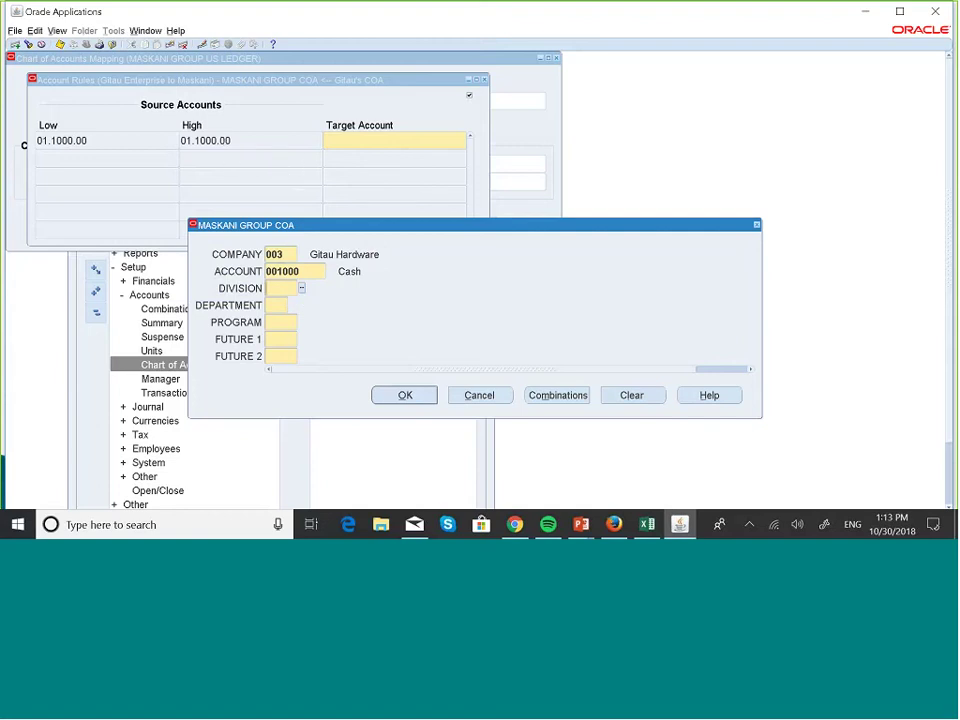
- Complete the first rule's target account with division 000, department 00, program 000, future 1 000 and future 2 000
left_click(302, 288)
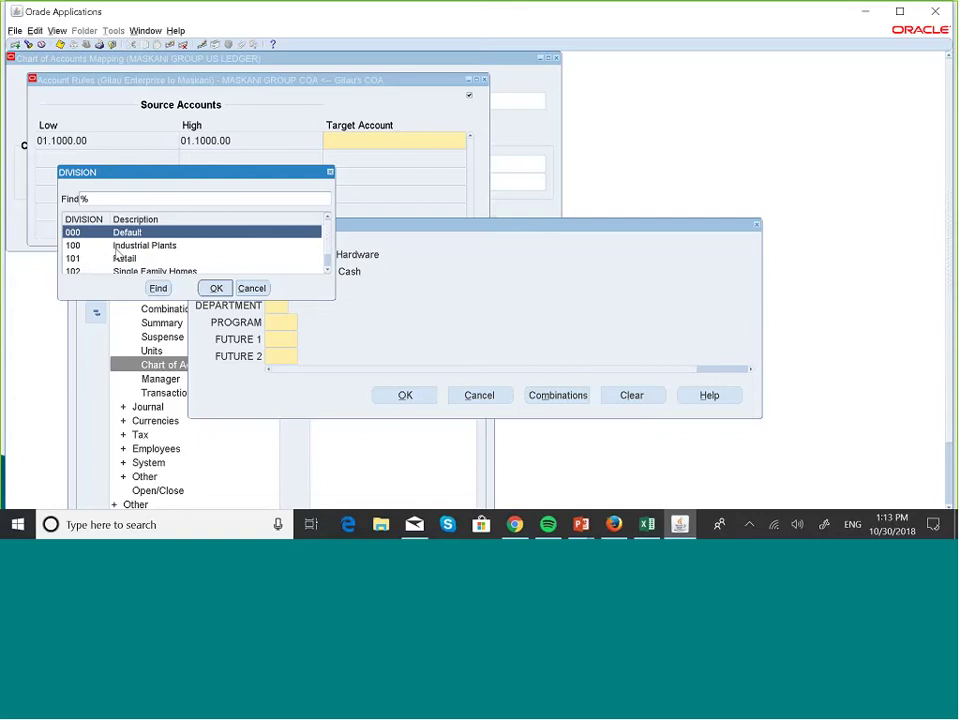
left_click(216, 290)
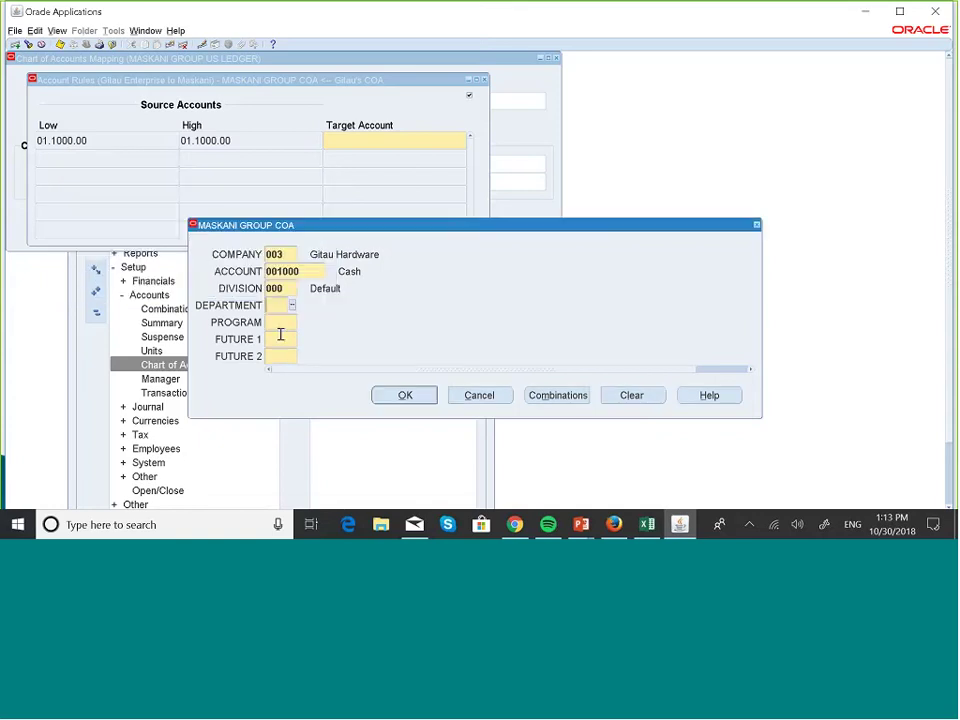
type("00")
key("Tab")
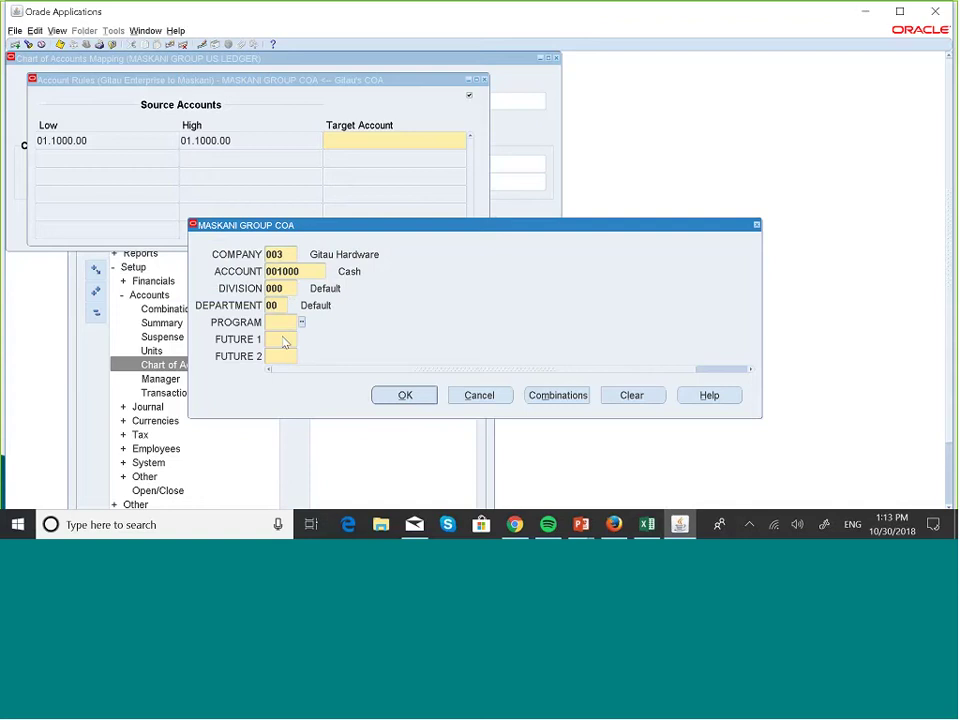
type("000")
key("Tab")
type("000")
key("Tab")
type("000")
key("Tab")
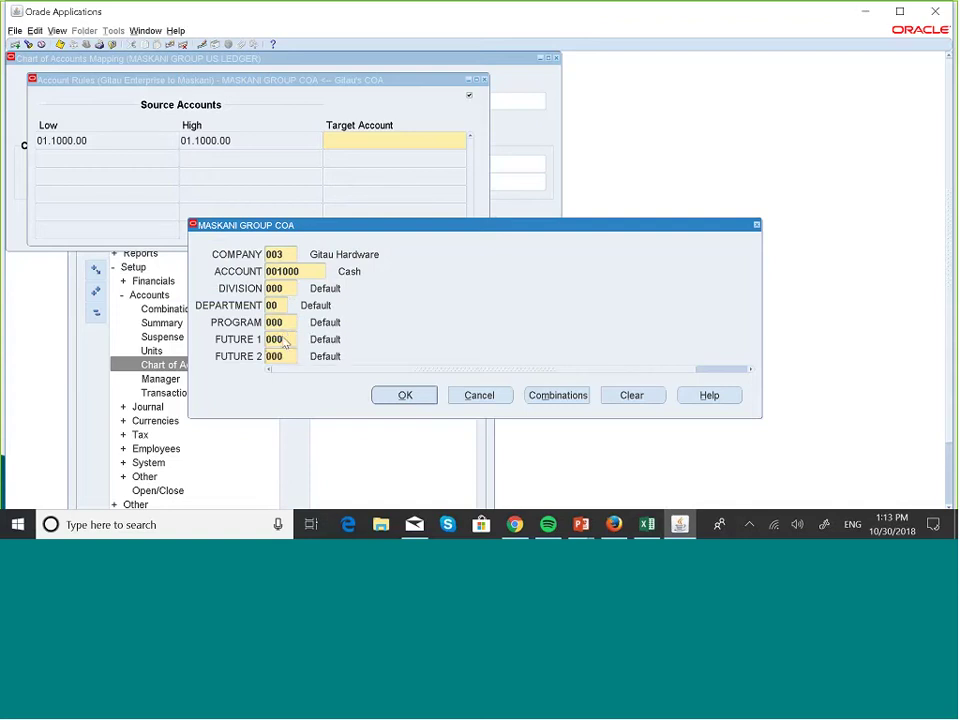
left_click(415, 400)
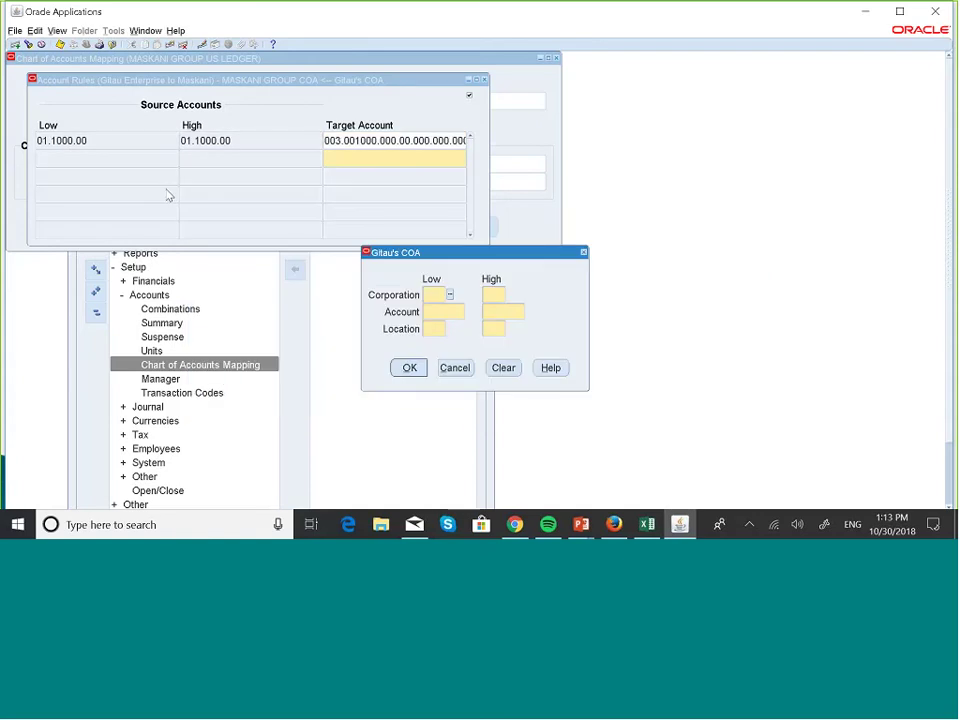
- Add a second account rule with corporation 02 Gitau Builders, account 1000 and location 00 as both low and high source values
left_click(449, 295)
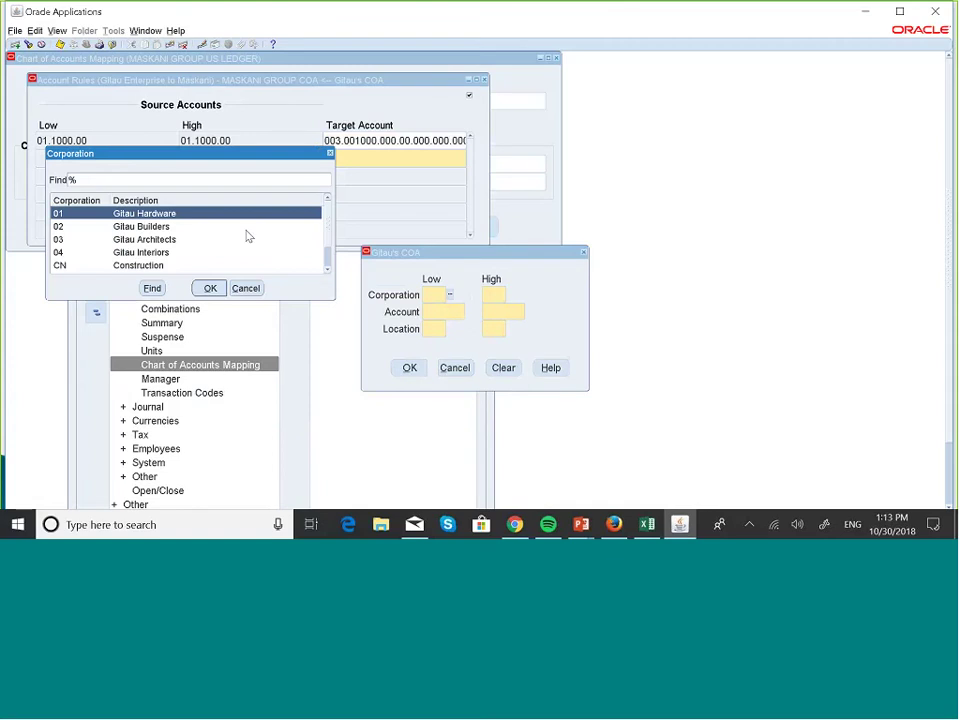
left_click(168, 229)
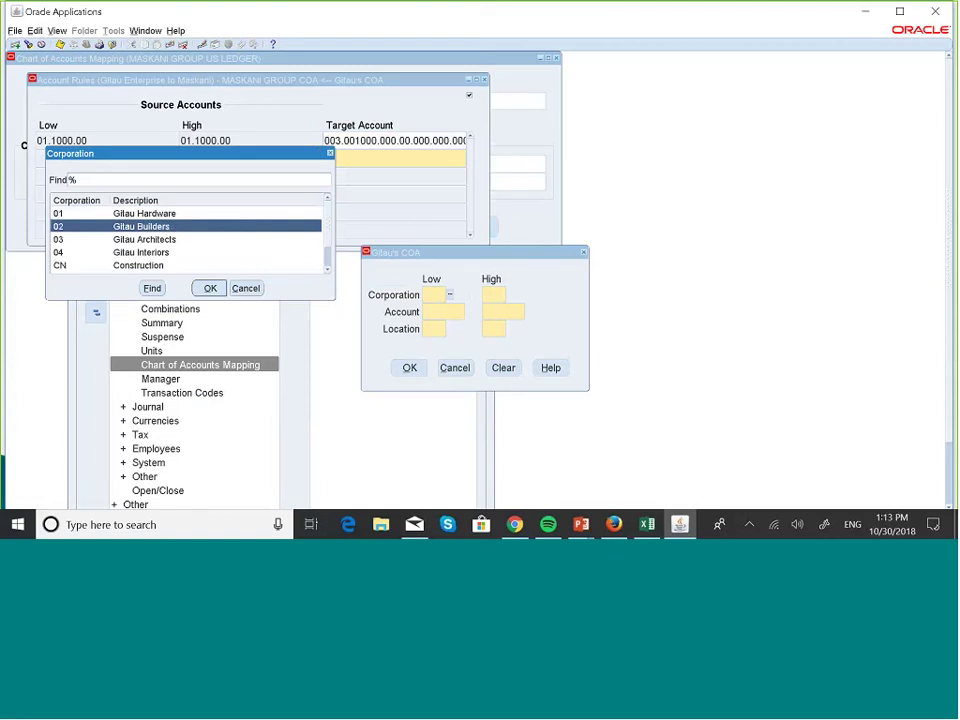
left_click(210, 288)
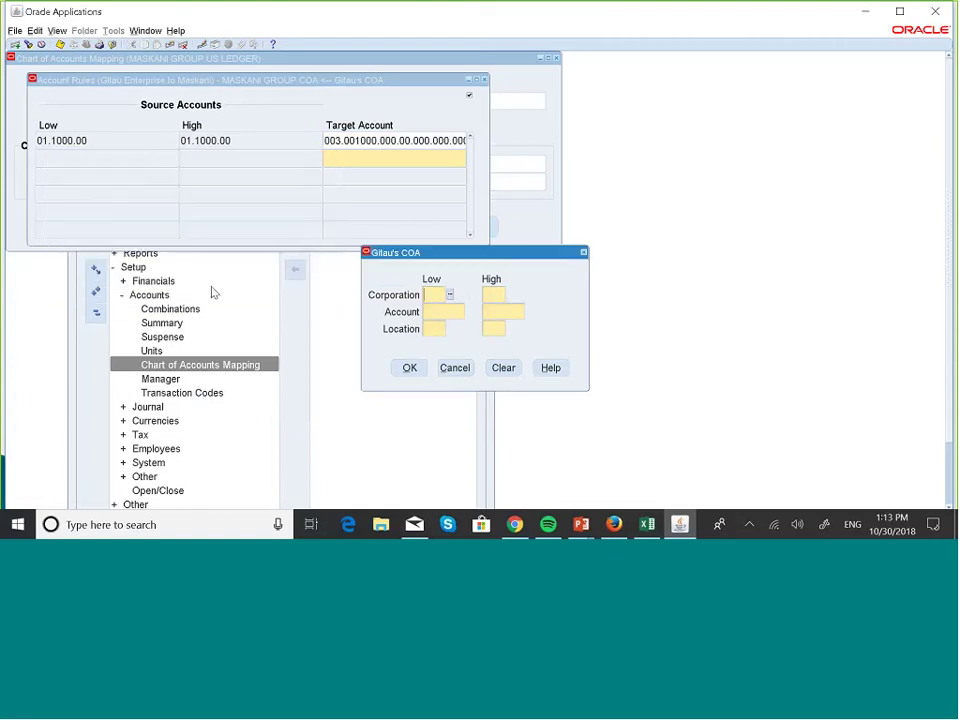
left_click(433, 311)
type("1000")
key("Tab")
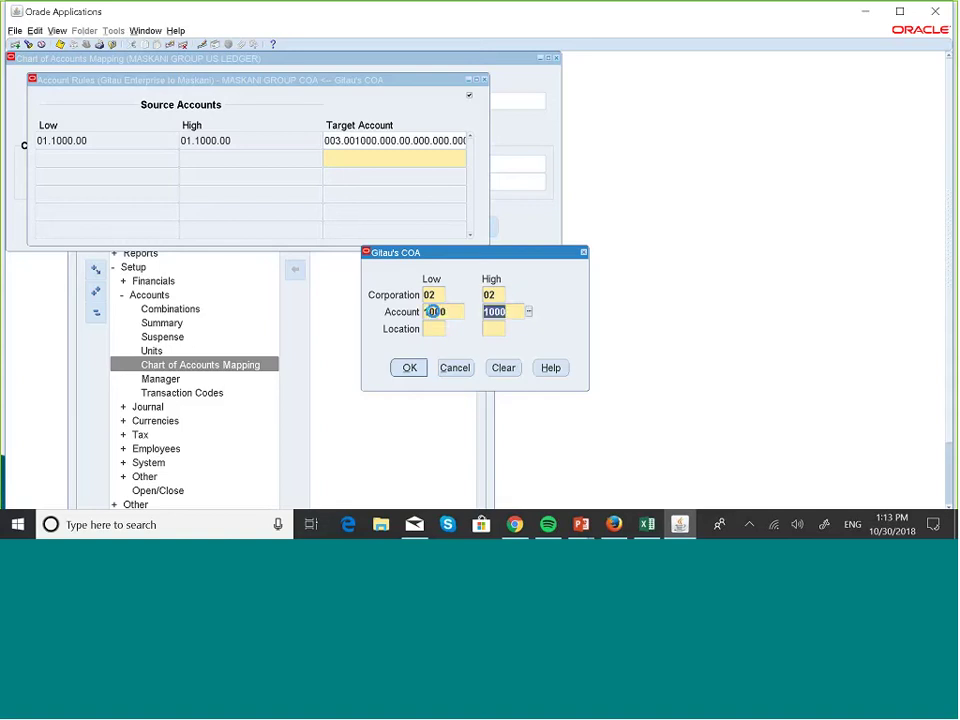
left_click(440, 330)
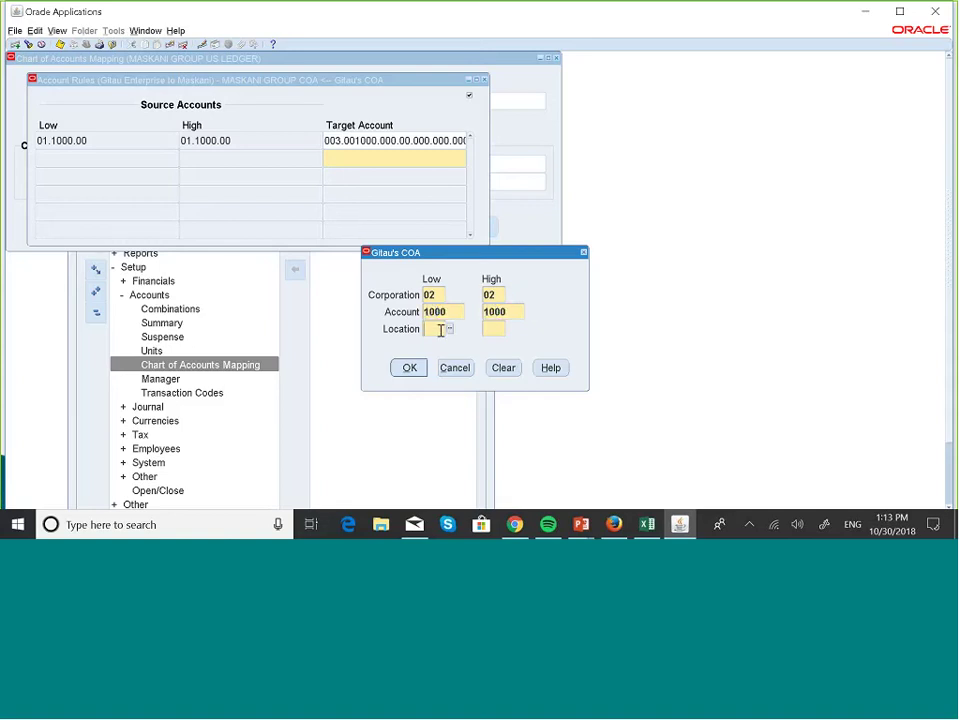
type("00")
key("Tab")
left_click(410, 368)
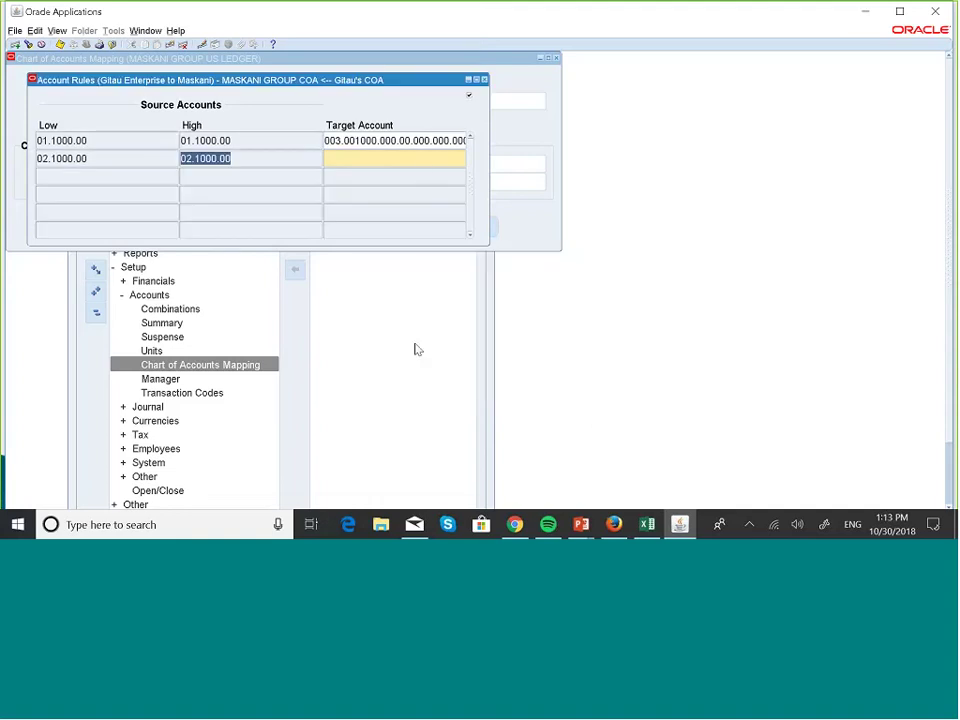
- For the 02.1000.00 rule's target account, choose company 004 Gitau Builders and account 001000 Cash
left_click(446, 156)
left_click(463, 160)
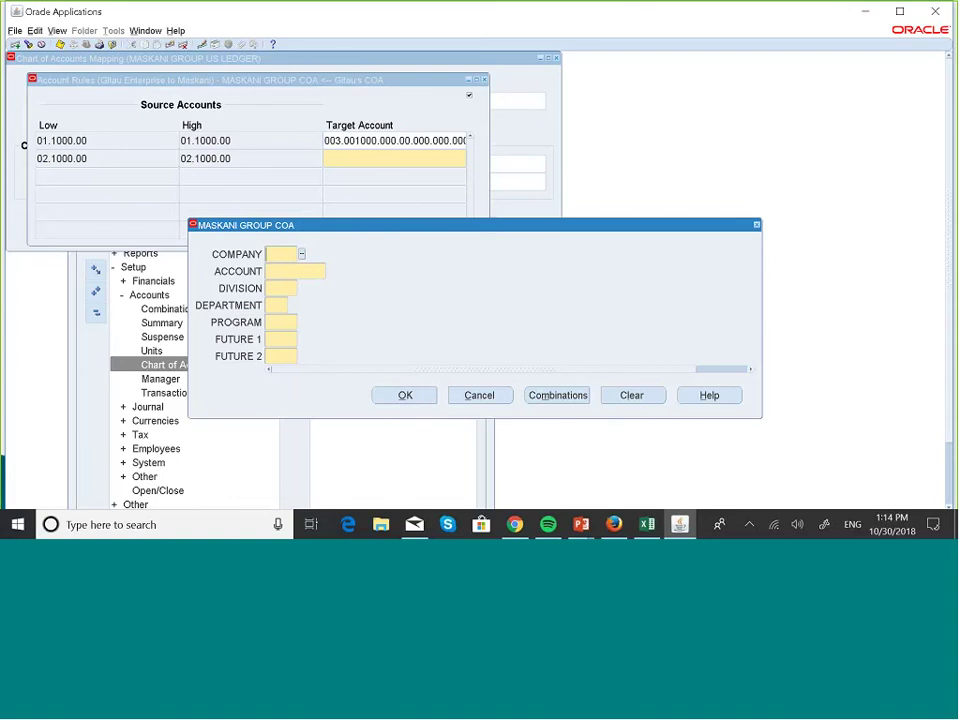
left_click(301, 254)
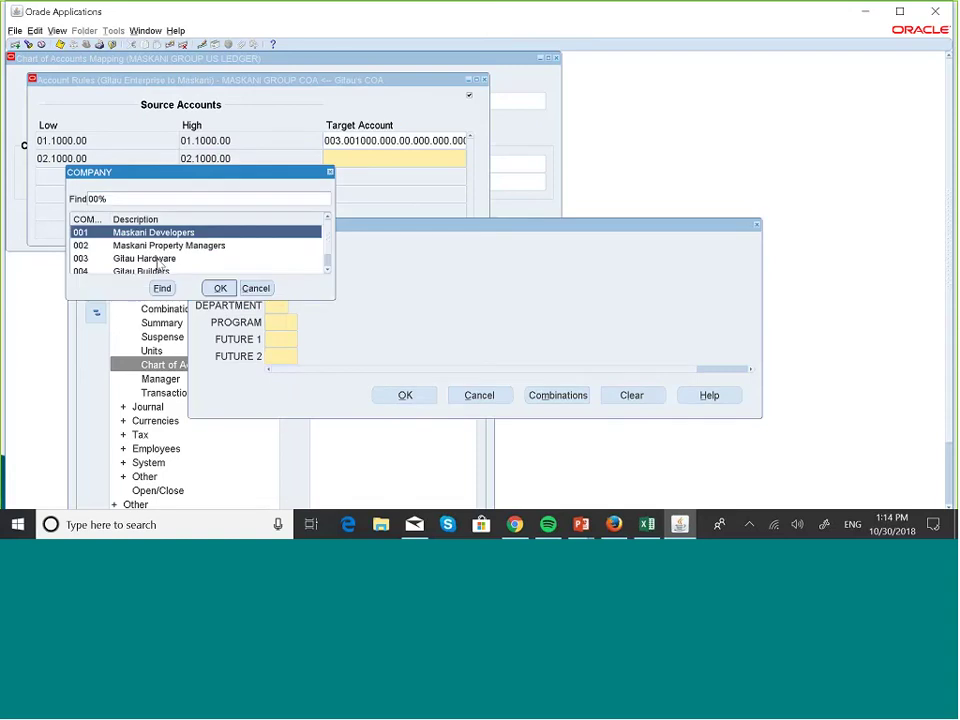
left_click(162, 259)
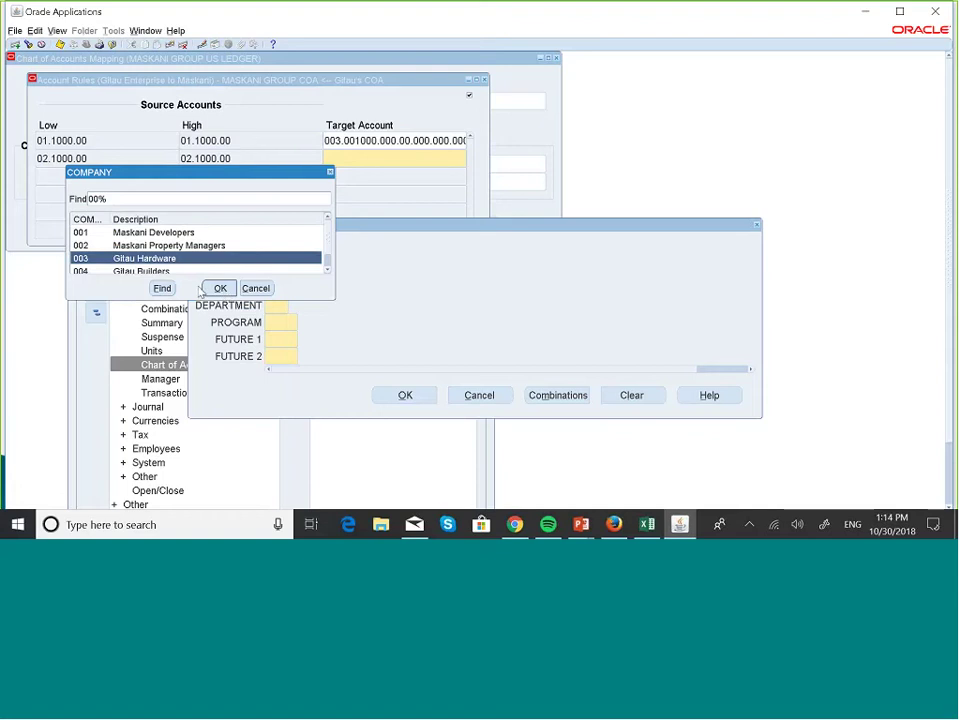
left_click(328, 268)
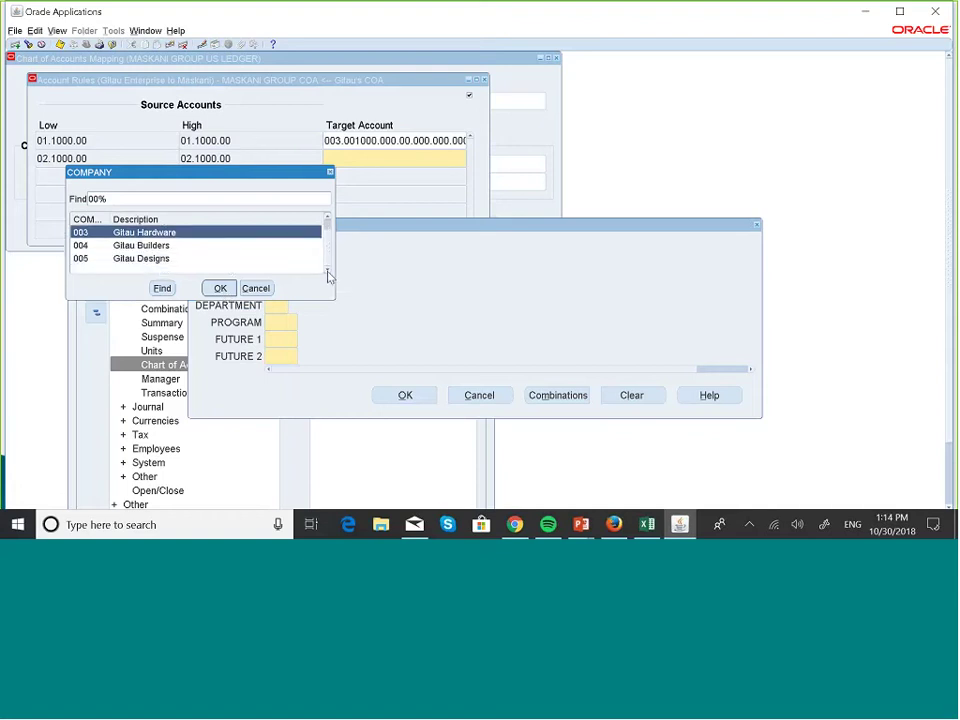
left_click(150, 245)
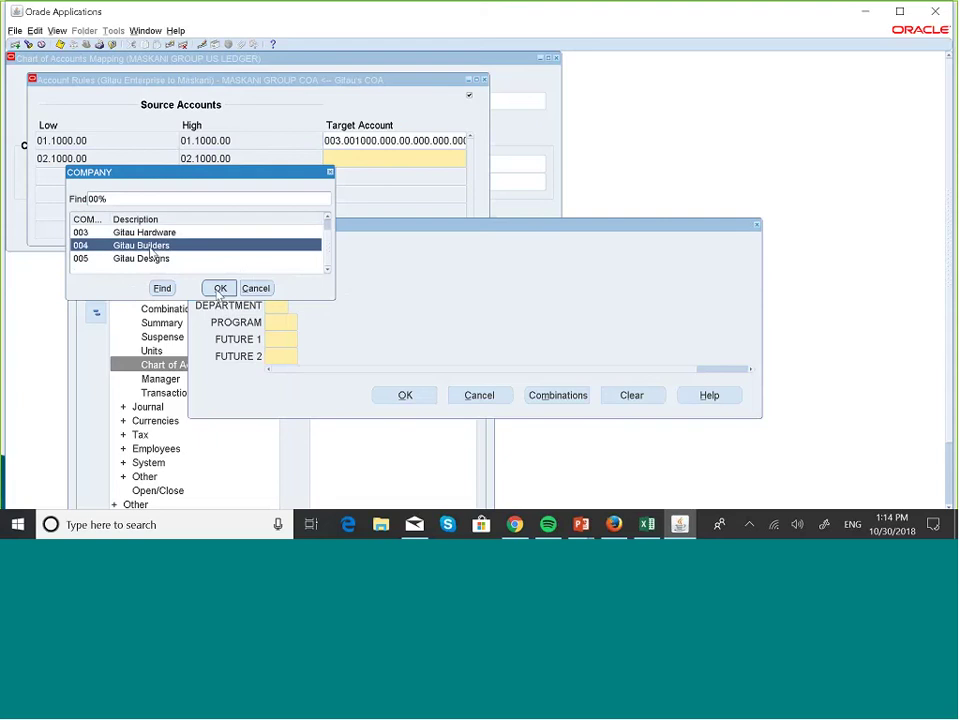
left_click(220, 288)
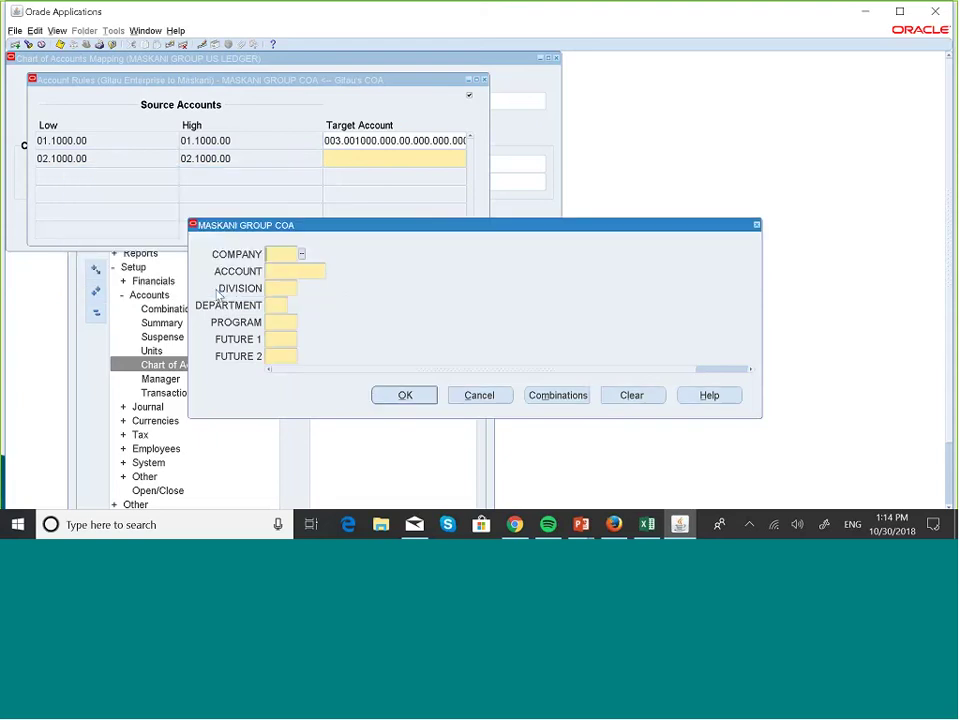
left_click(330, 271)
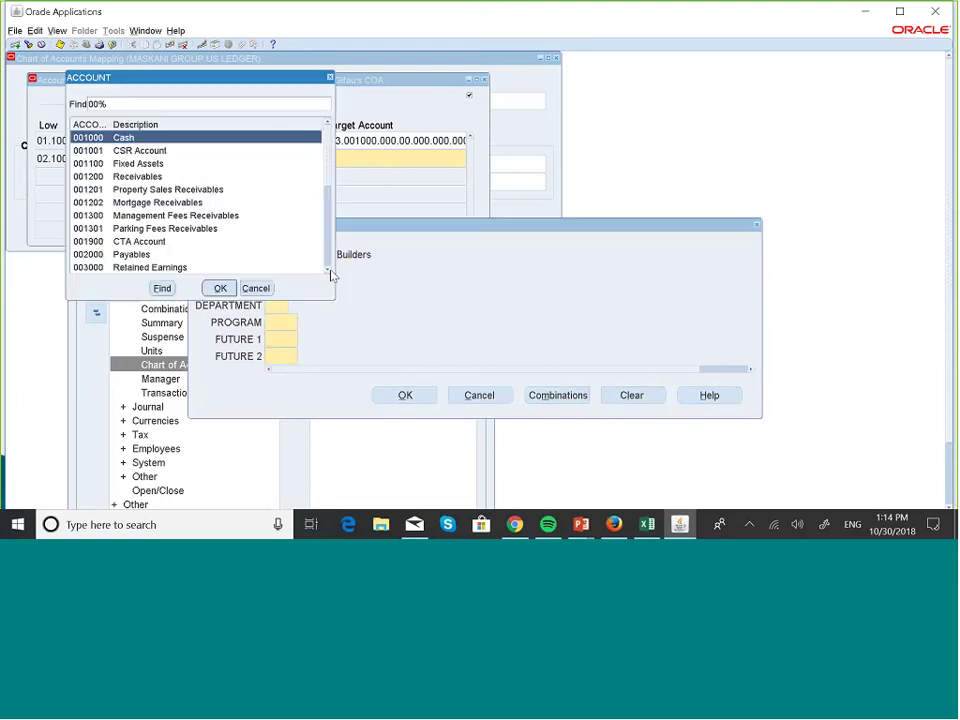
left_click(220, 288)
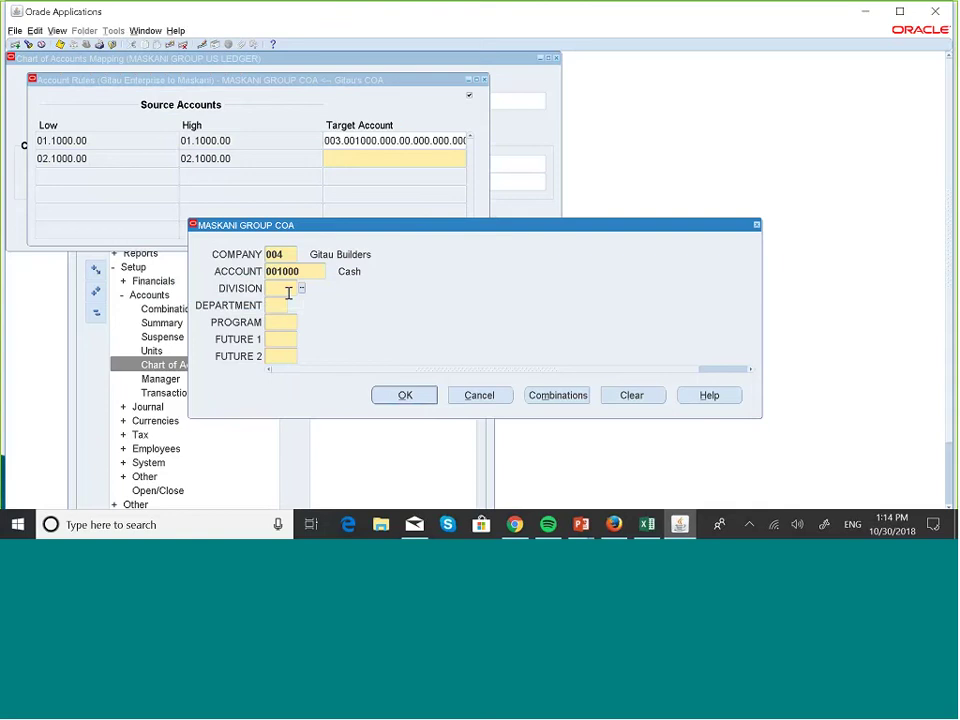
- Complete the second rule's target account with division 000, department 00, program 000, future 1 000 and future 2 000
type("00")
left_click(275, 305)
type("00")
key("Tab")
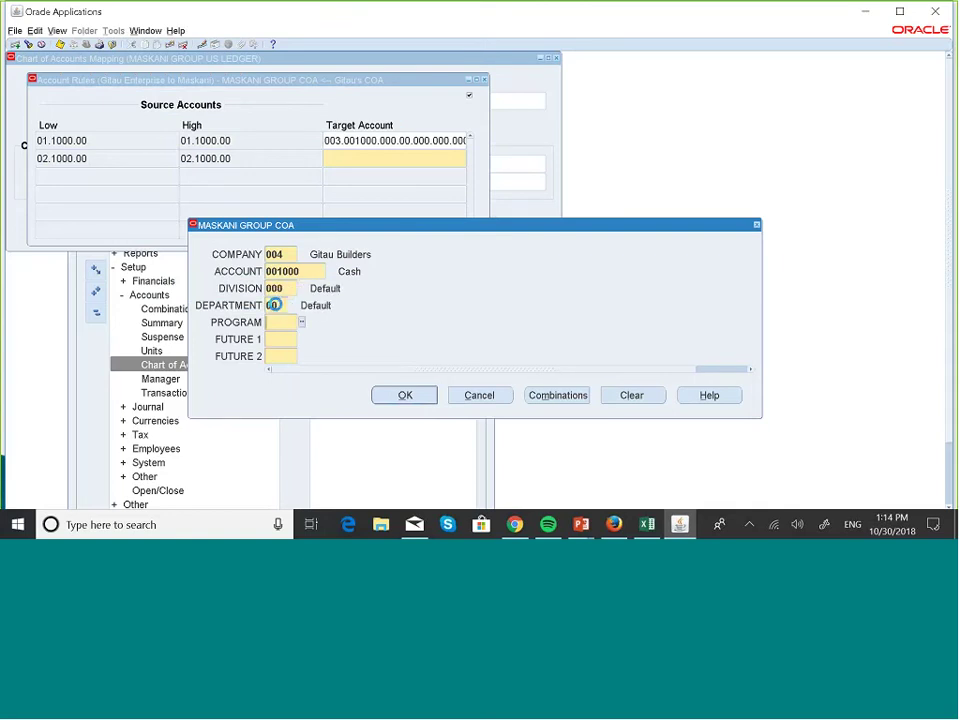
type("000")
key("Tab")
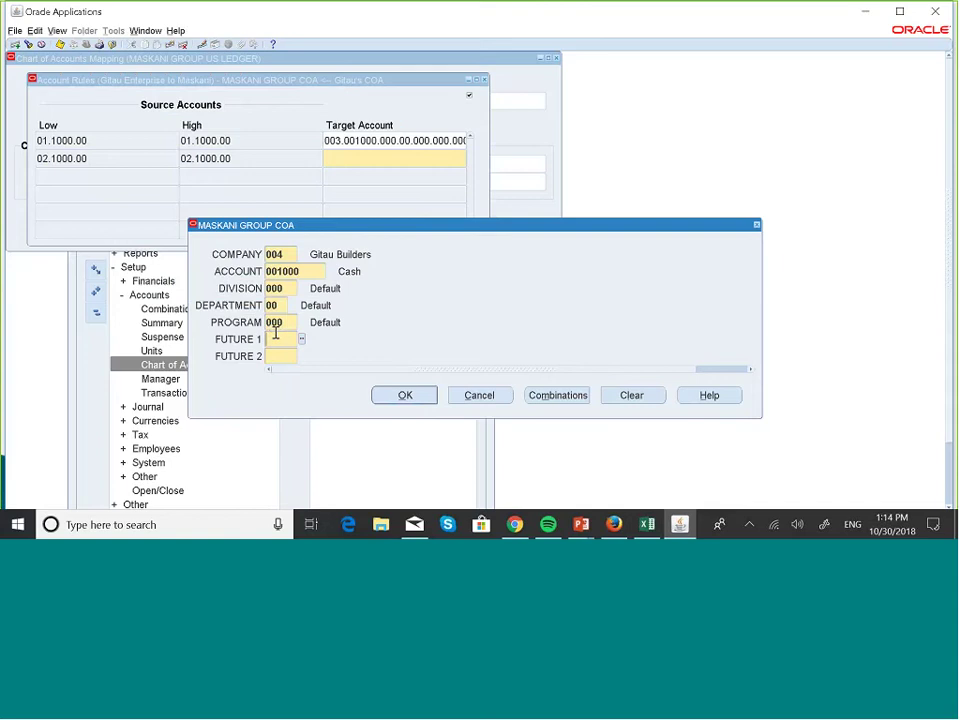
type("000")
key("Tab")
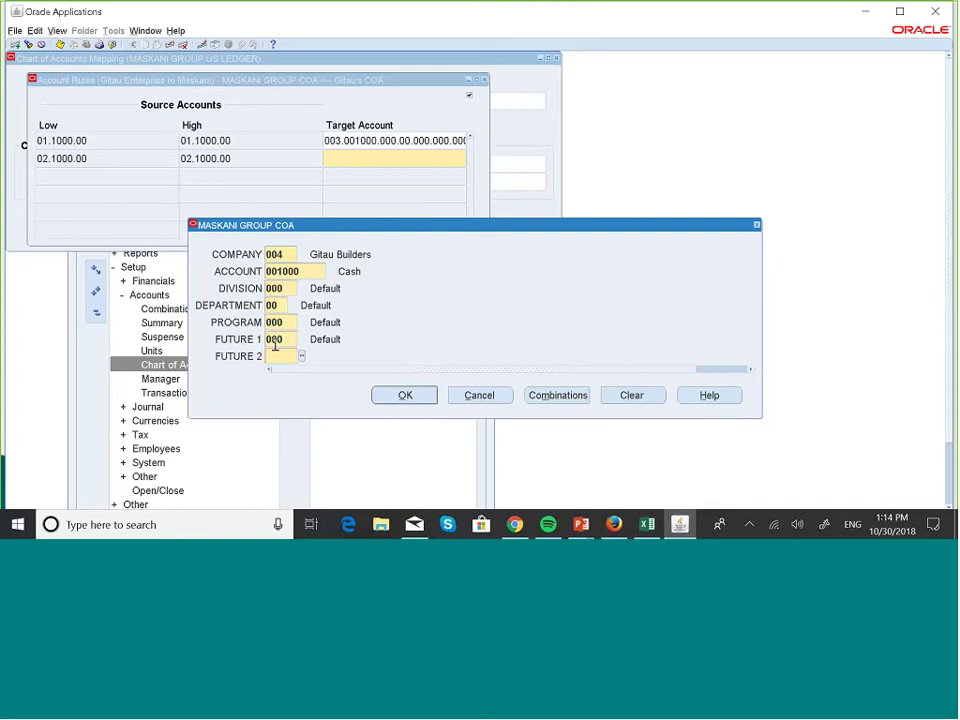
type("000")
key("Tab")
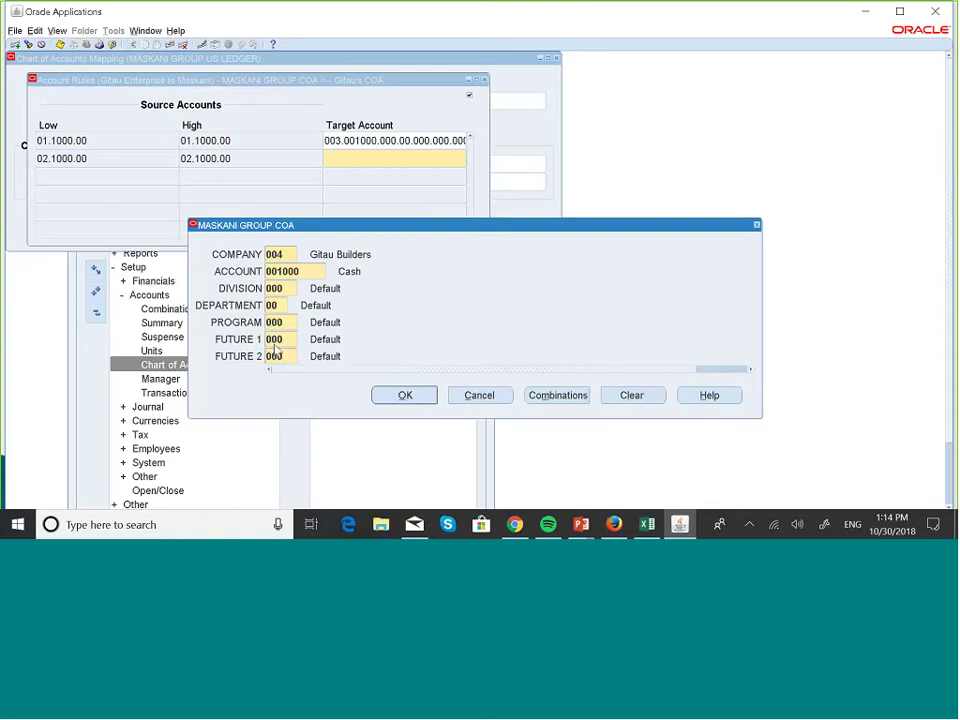
left_click(405, 395)
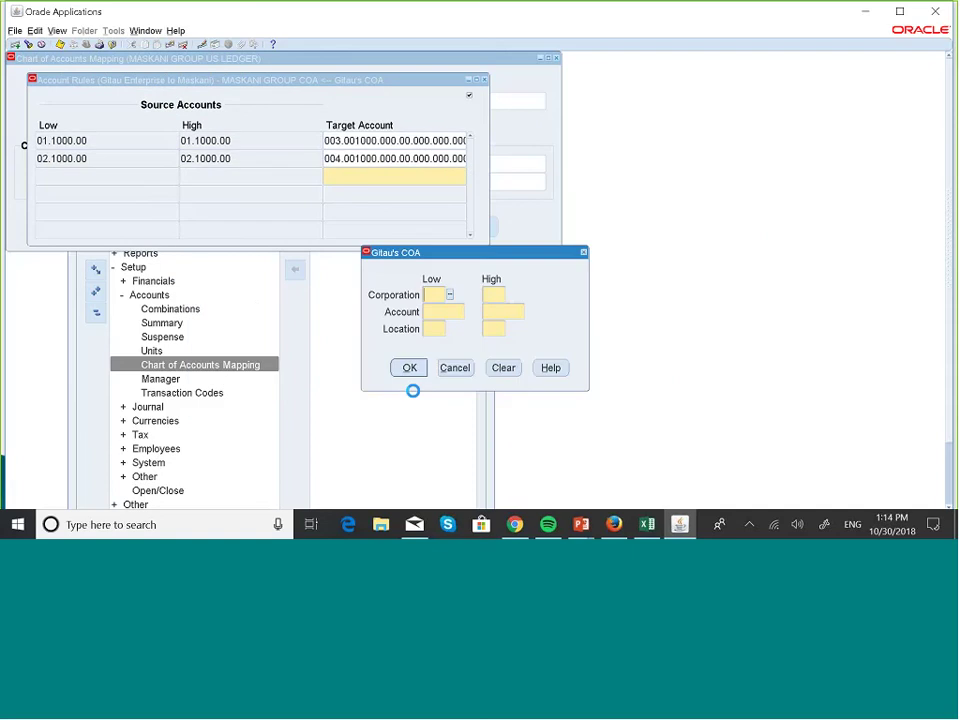
- Start a third account rule with source corporations ranging from 03 Gitau Architects (low) to 04 Gitau Interiors (high)
left_click(450, 295)
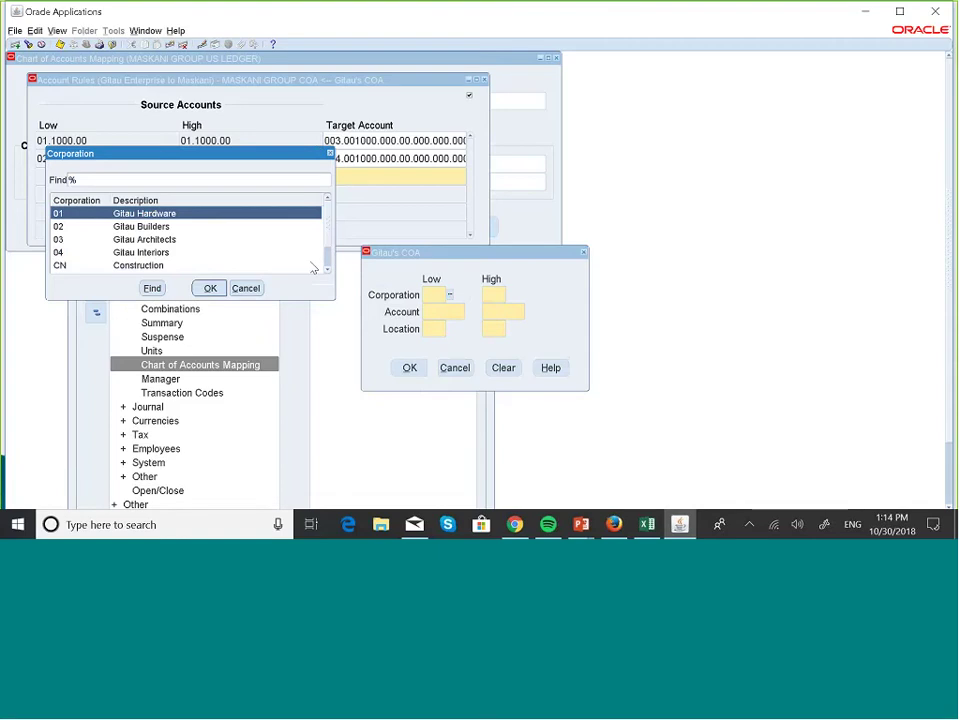
left_click(162, 240)
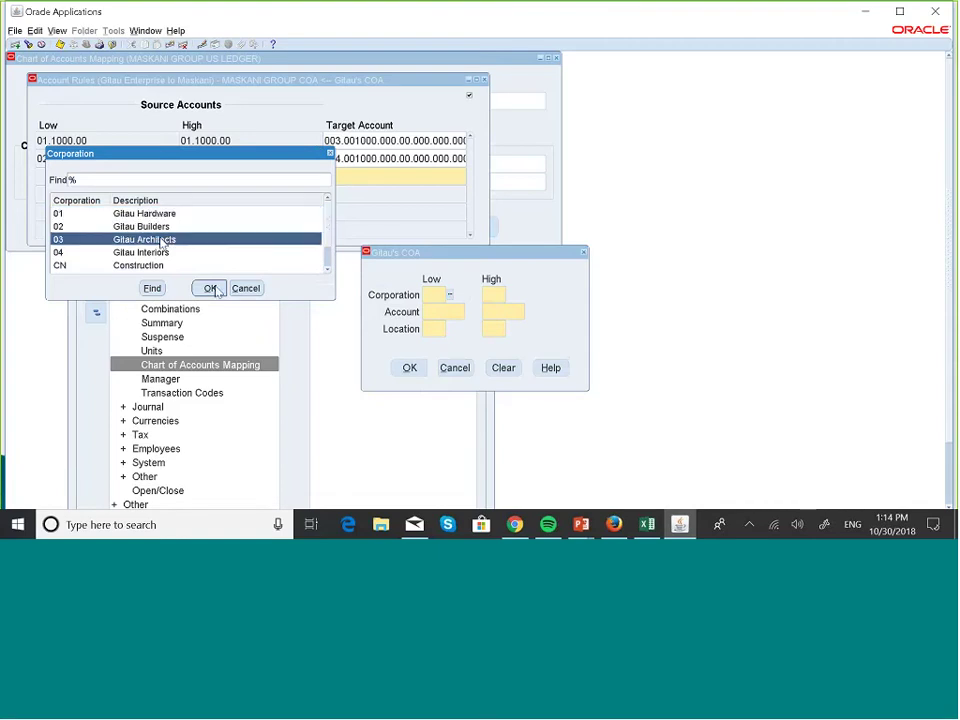
left_click(210, 288)
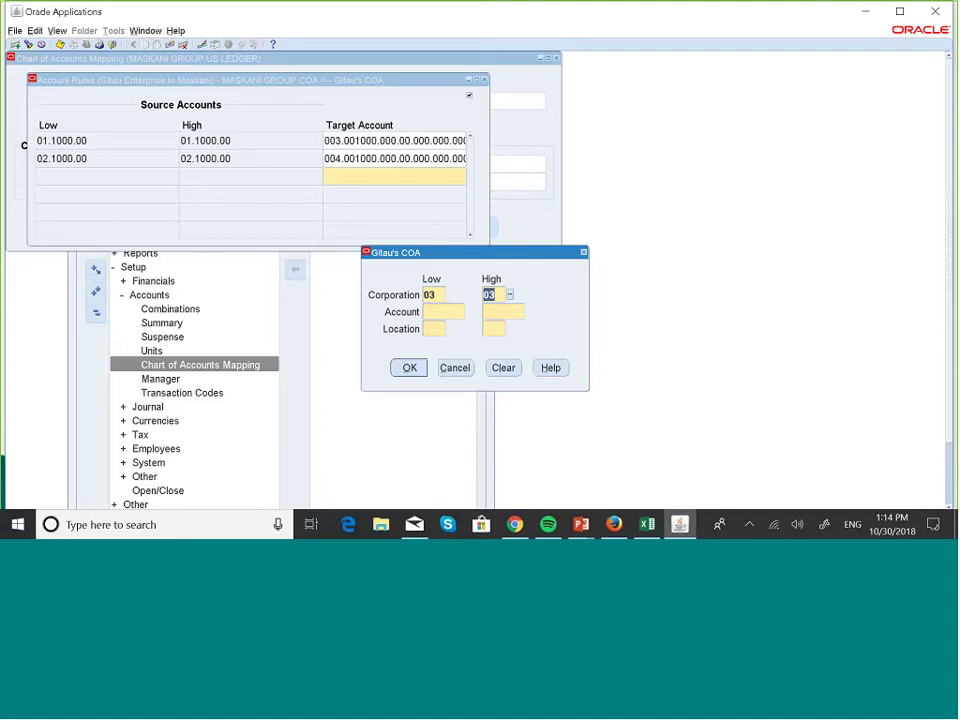
left_click(509, 295)
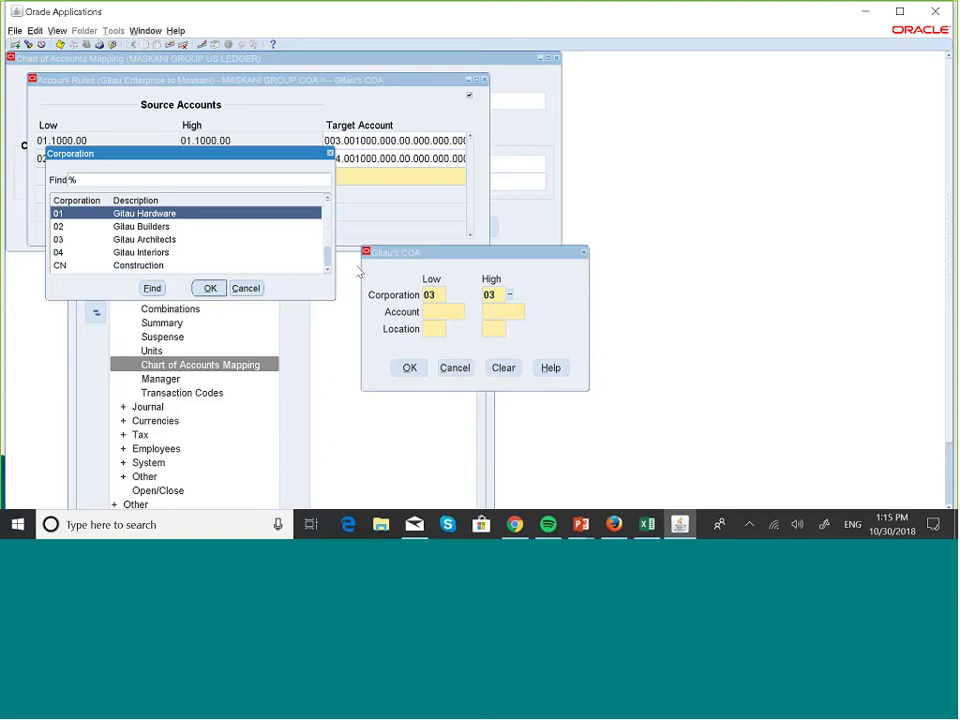
left_click(141, 252)
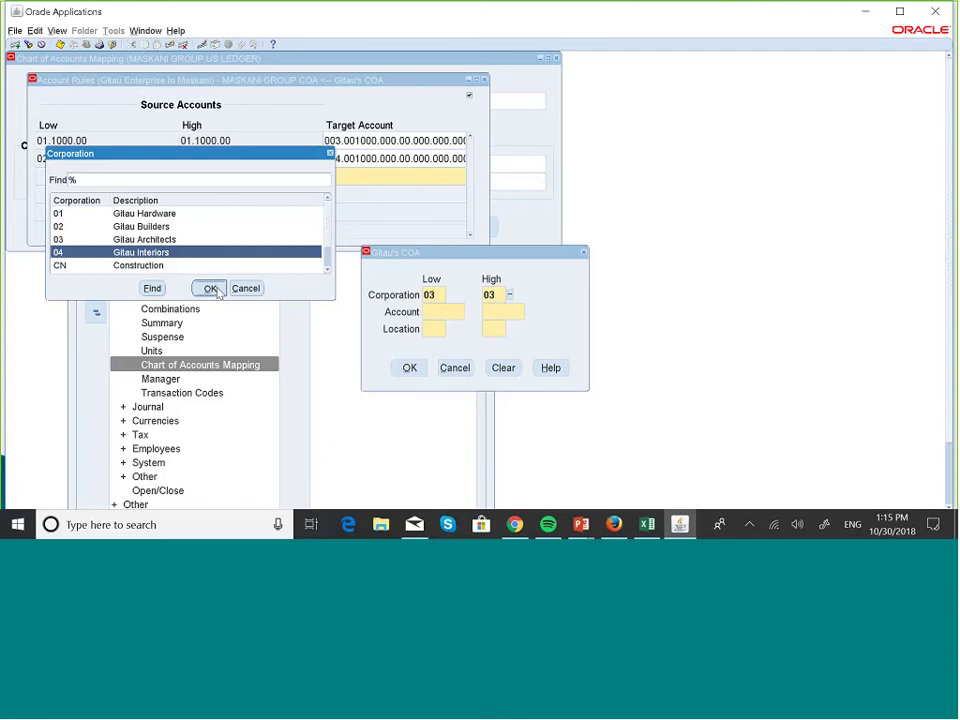
left_click(216, 290)
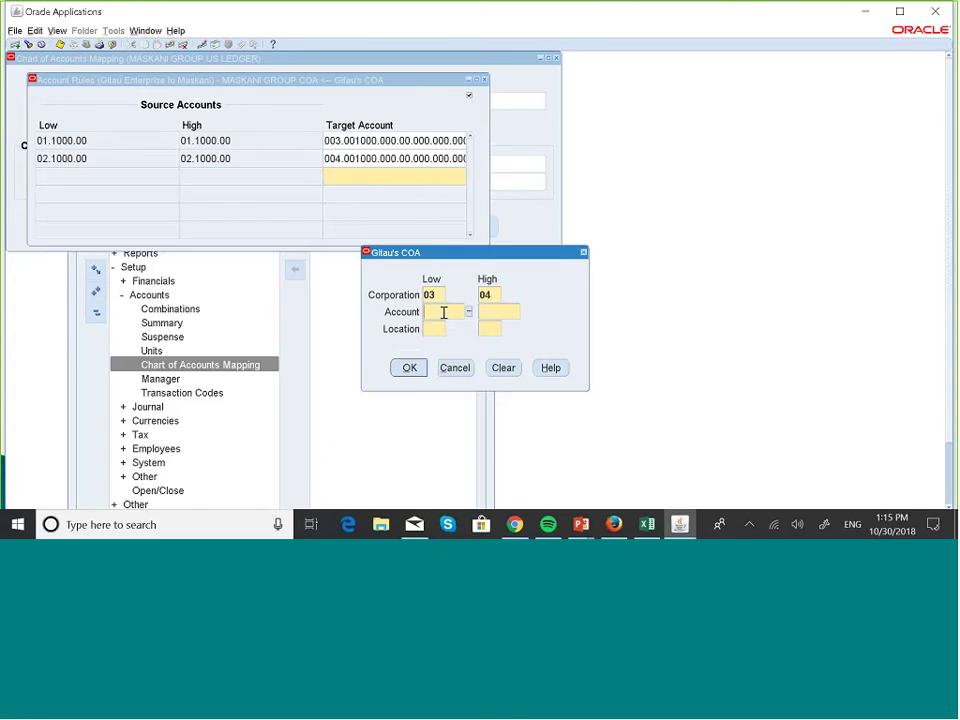
- Complete the third rule's source range with account 1000 and location 00 as both low and high values
type("1000")
key("Tab")
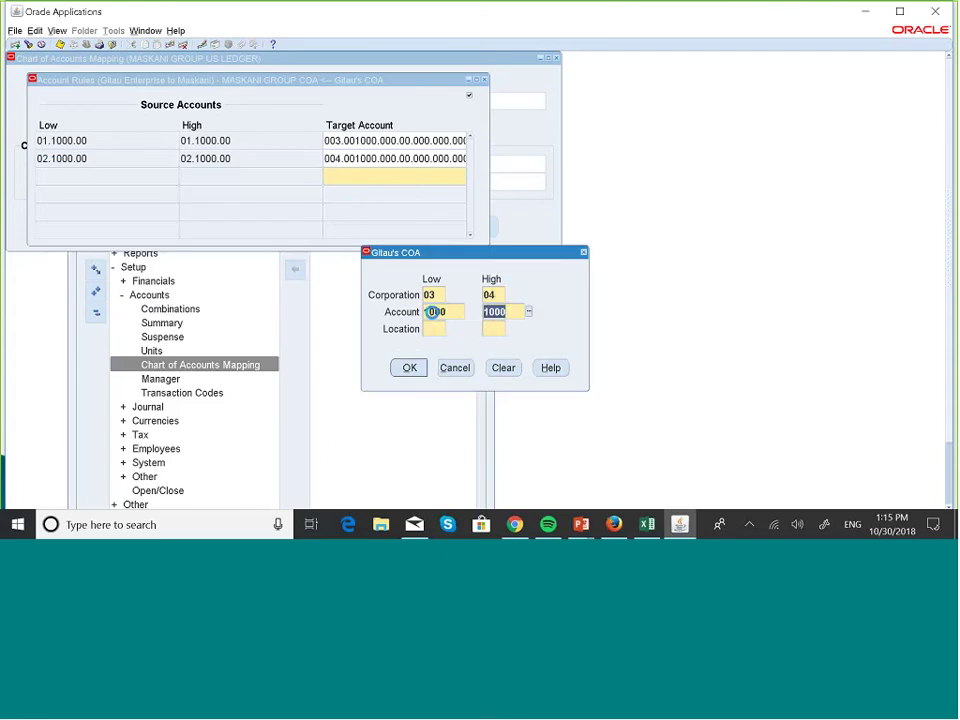
left_click(431, 330)
type("00")
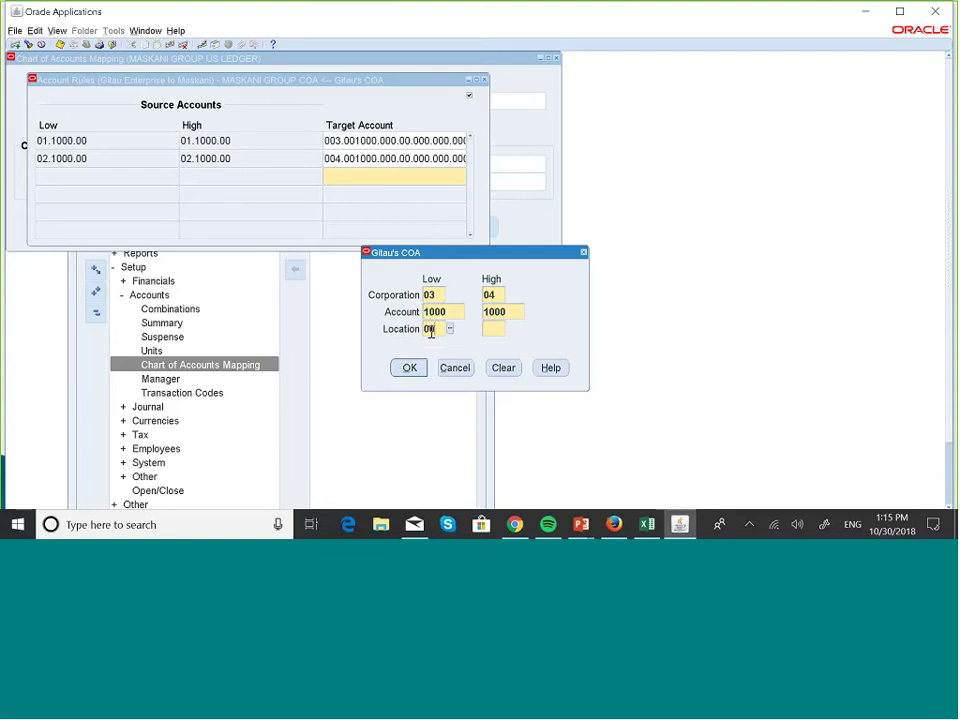
key("Tab")
left_click(409, 368)
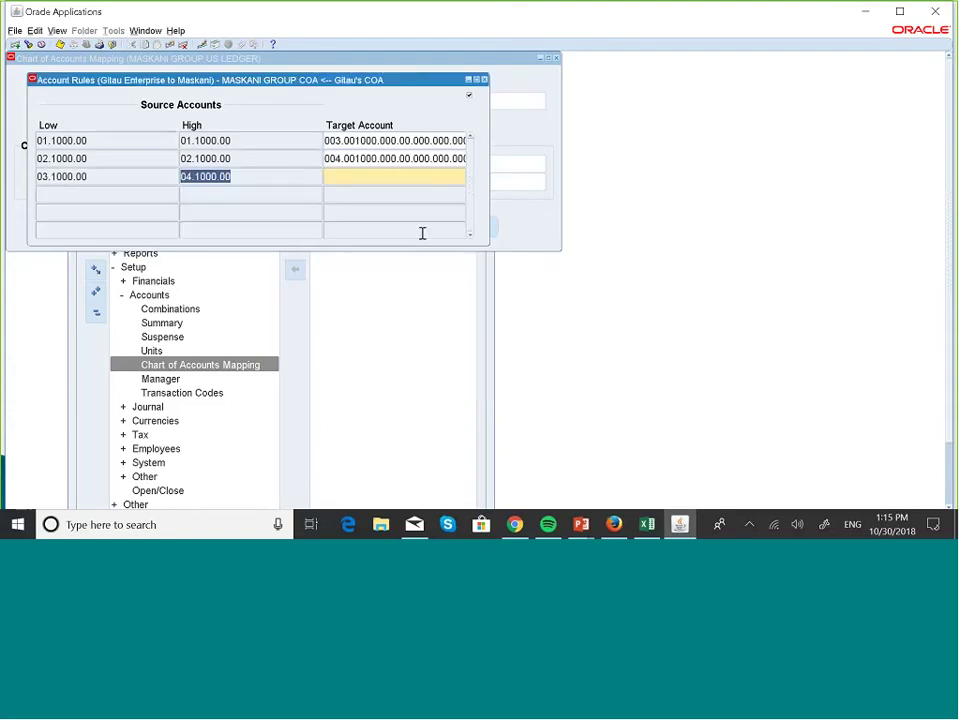
- For the third rule's target account, choose company 005 Gitau Designs and account 001000 Cash
left_click(381, 171)
left_click(461, 178)
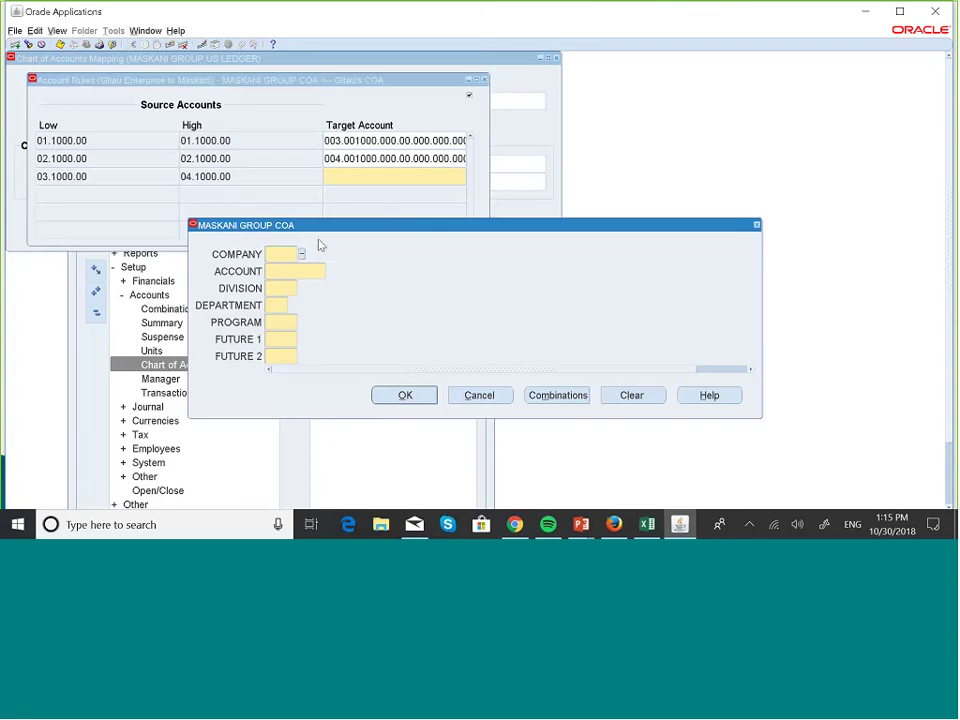
left_click(302, 255)
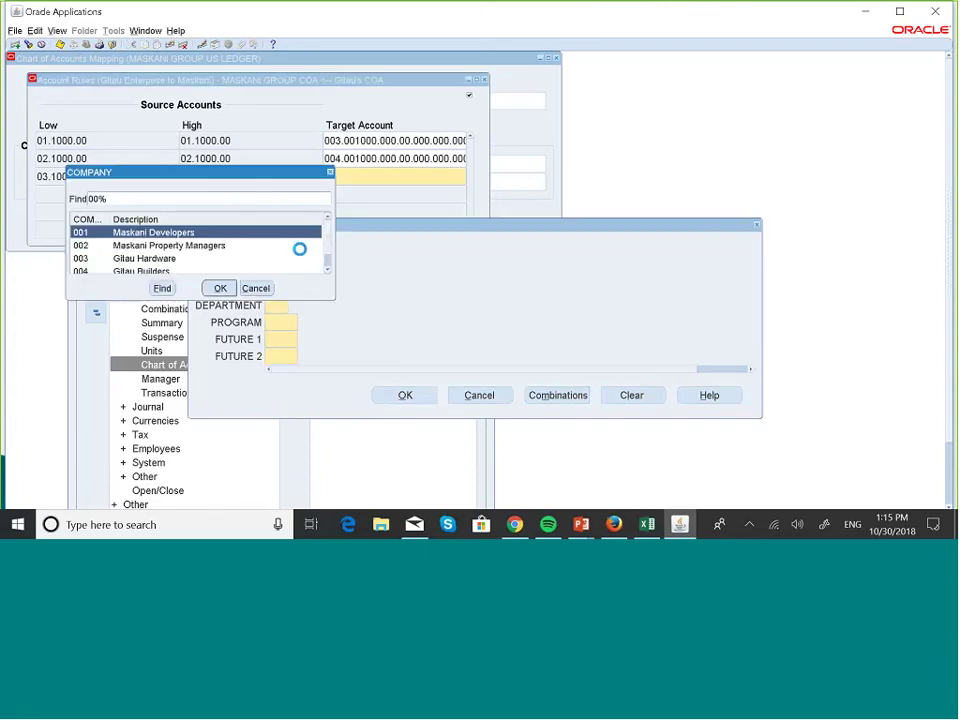
left_click(327, 268)
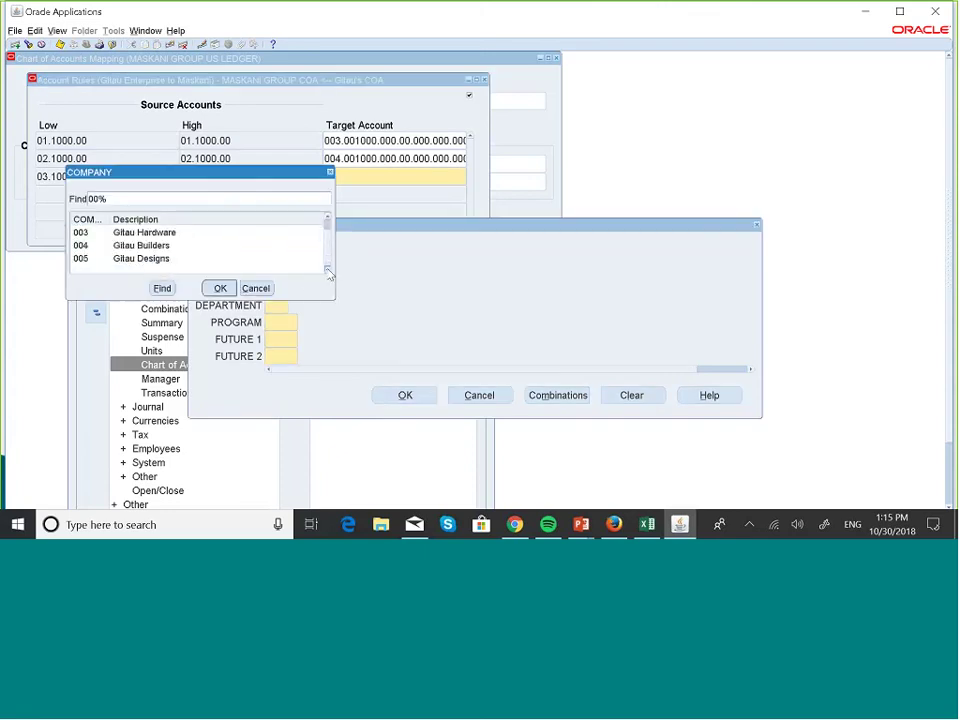
left_click(159, 262)
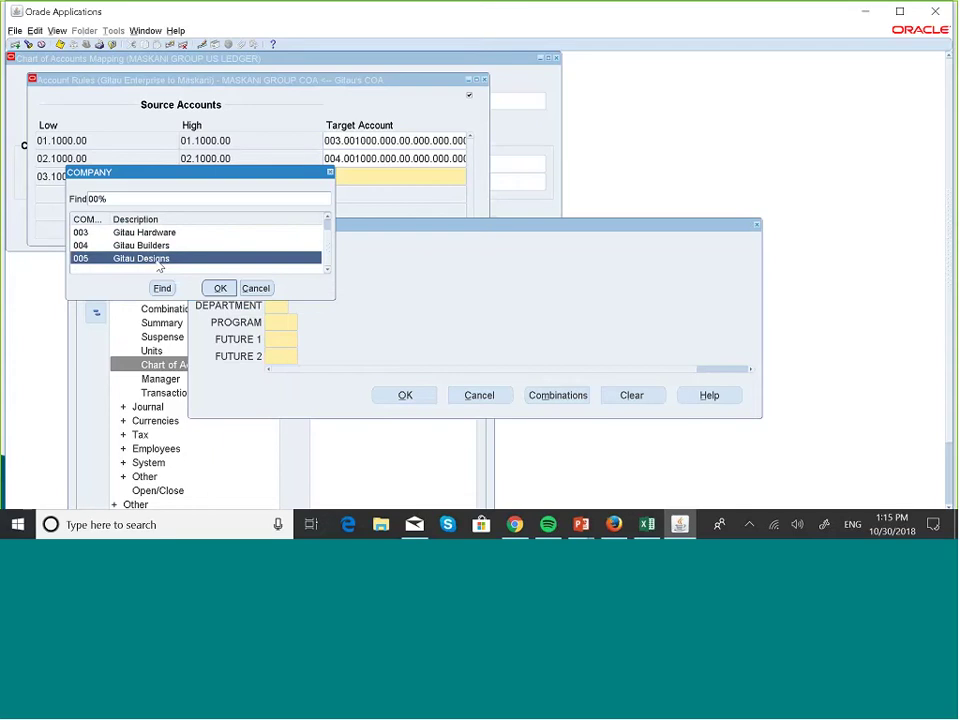
left_click(220, 288)
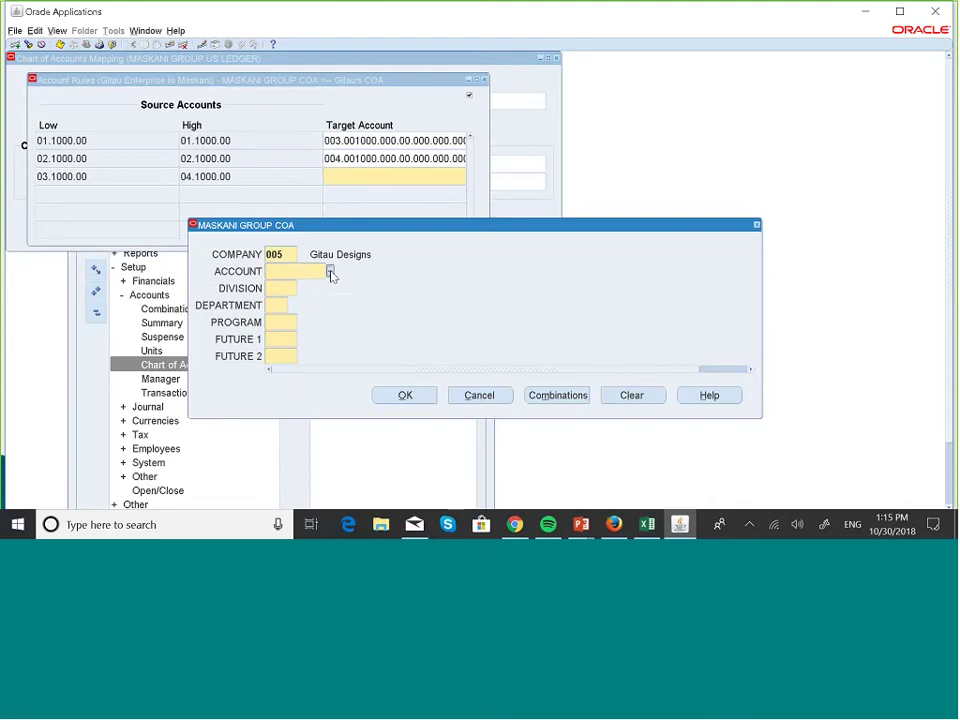
left_click(330, 271)
left_click(232, 291)
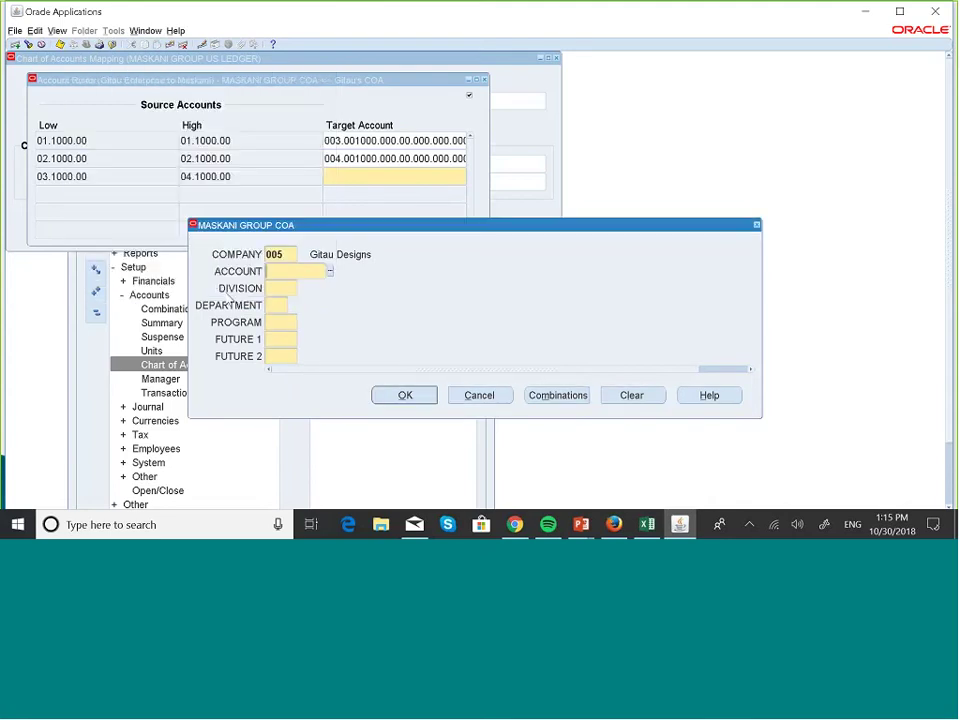
type("001")
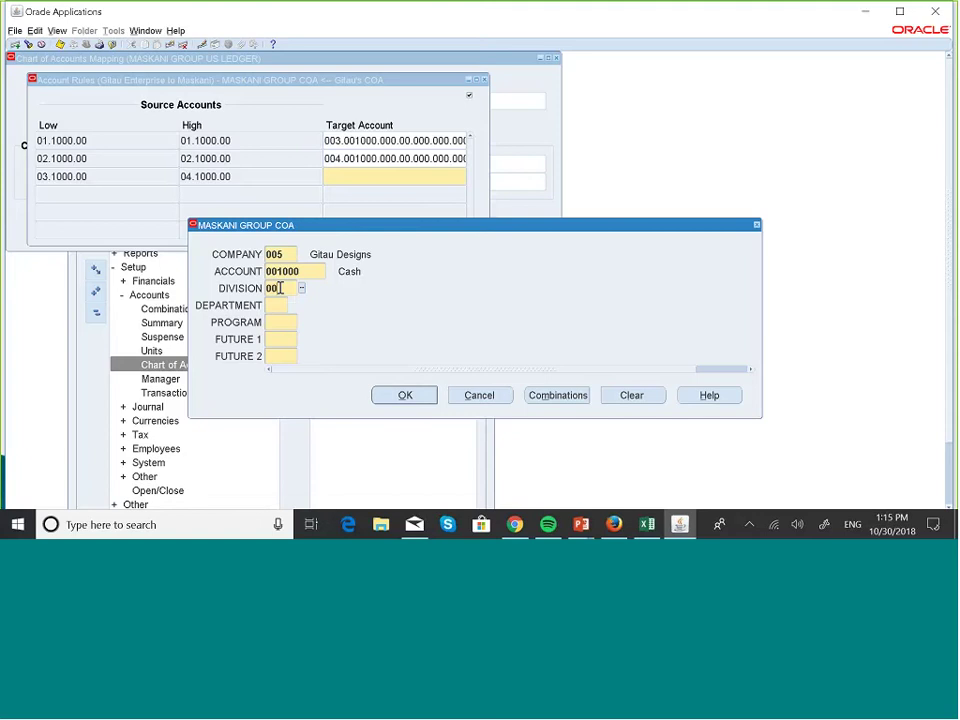
- Complete the third rule's target account with division 000, department 00, program 000, future 1 000 and future 2 000
type("000.000")
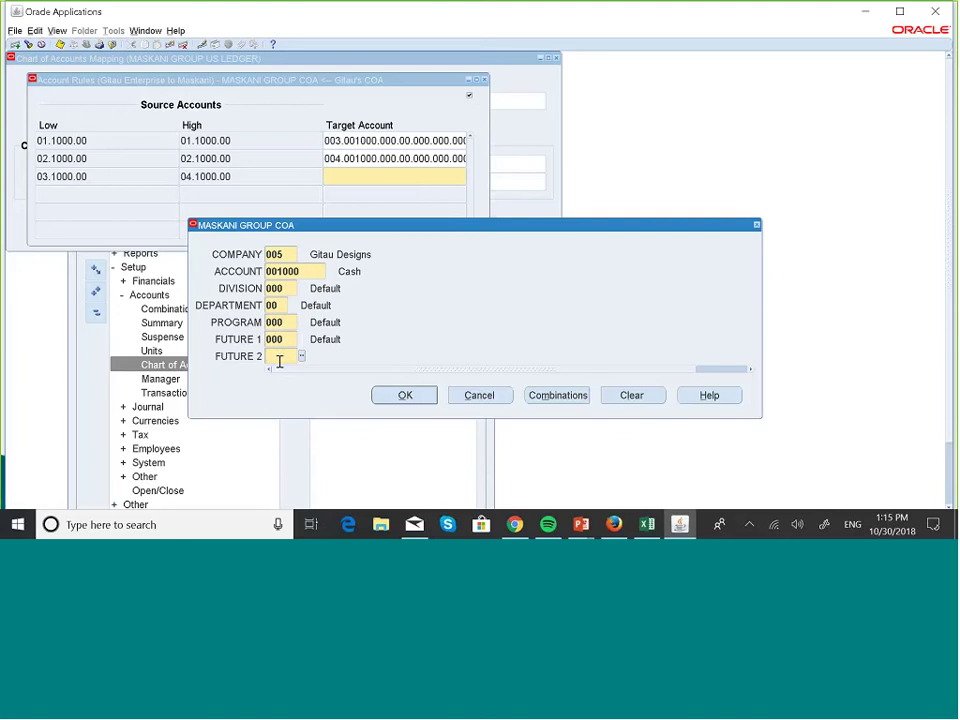
type(".000.000")
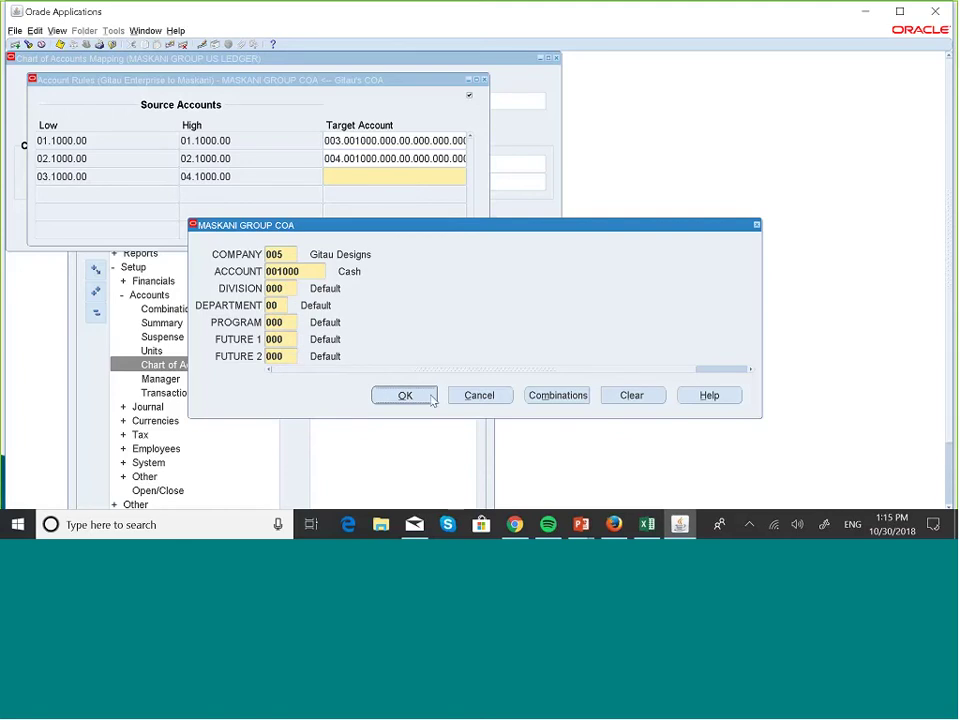
left_click(431, 396)
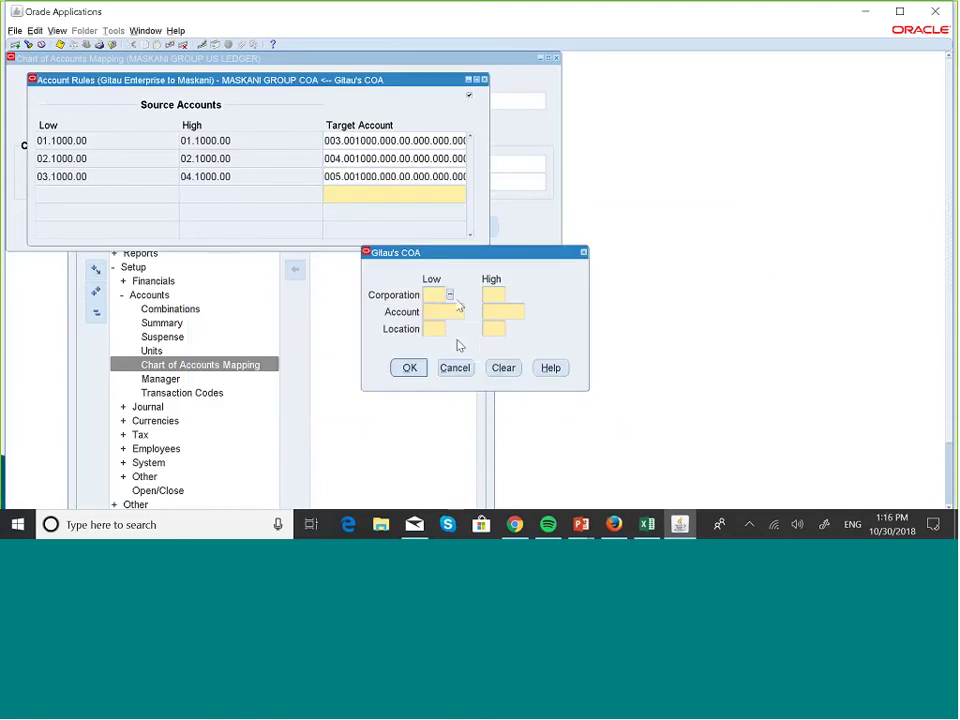
- Add a fourth account rule with corporation 01 Gitau Hardware, account 4100 Sales Revenues and location 00 as both low and high source values
left_click(450, 295)
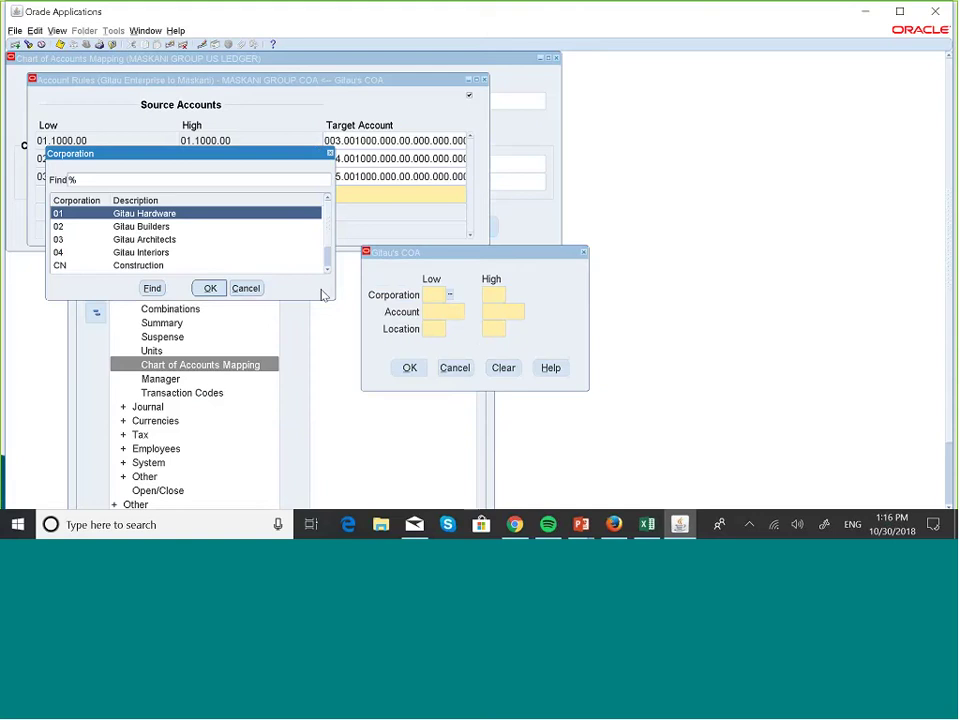
left_click(210, 288)
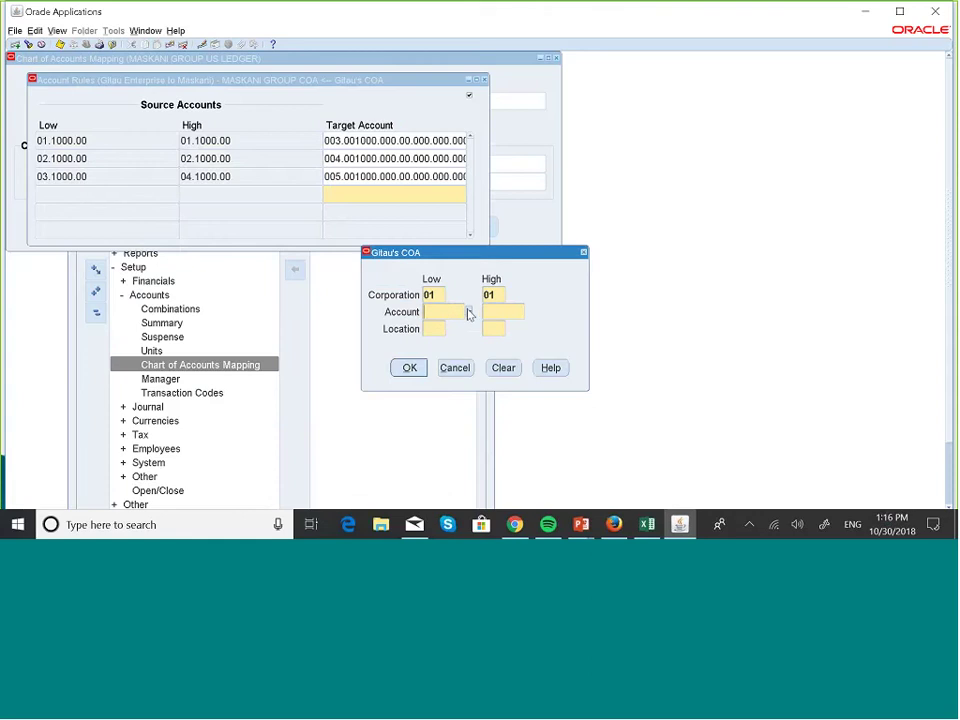
left_click(469, 311)
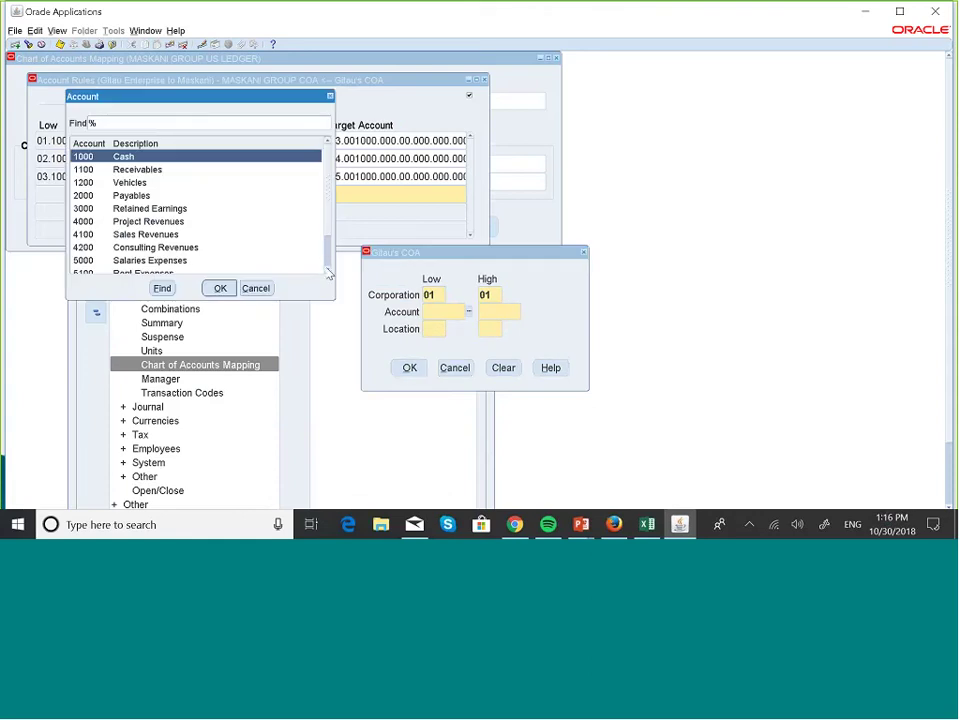
left_click(170, 224)
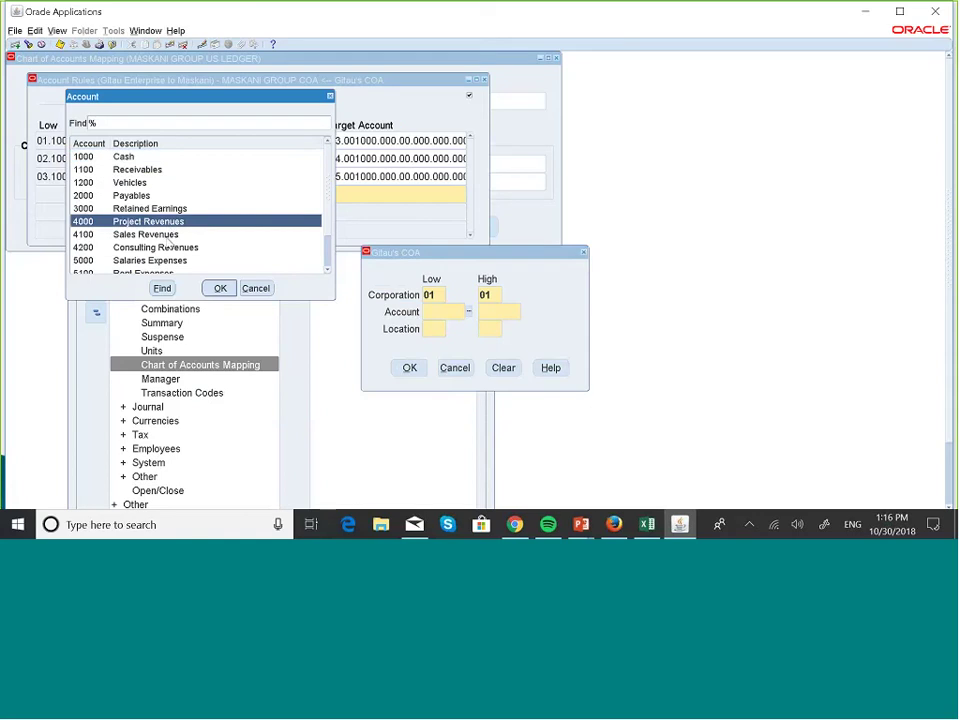
left_click(168, 235)
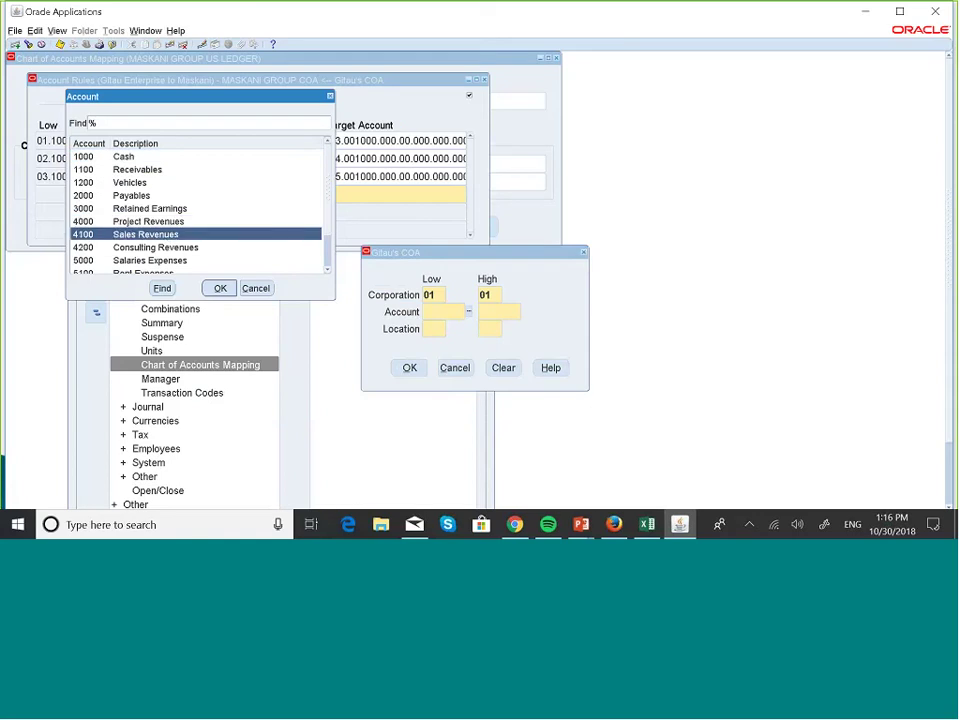
left_click(220, 288)
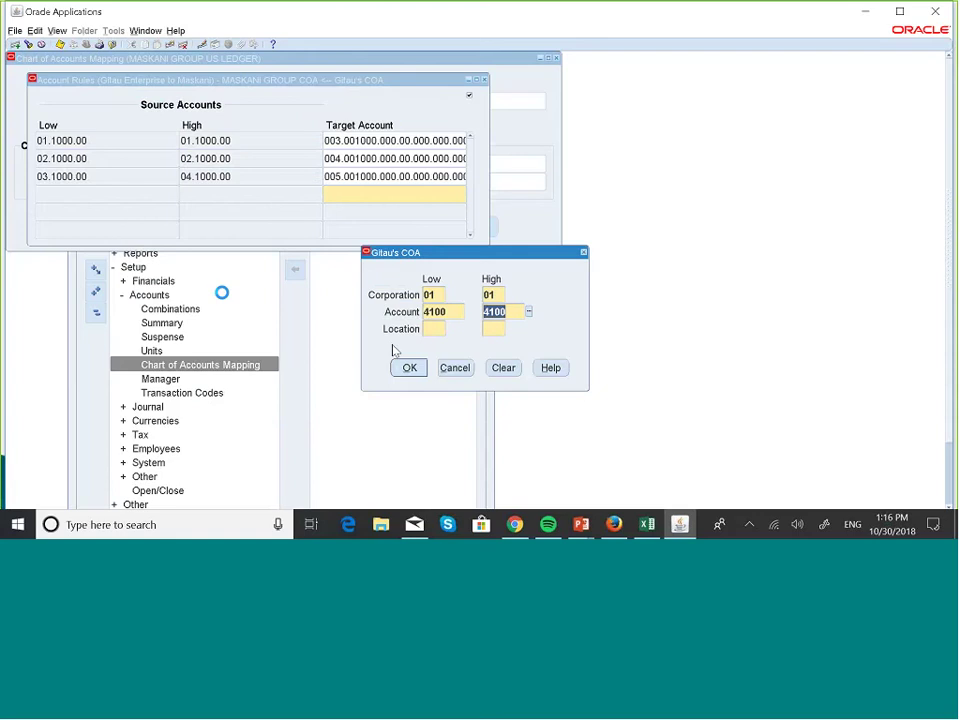
left_click(434, 328)
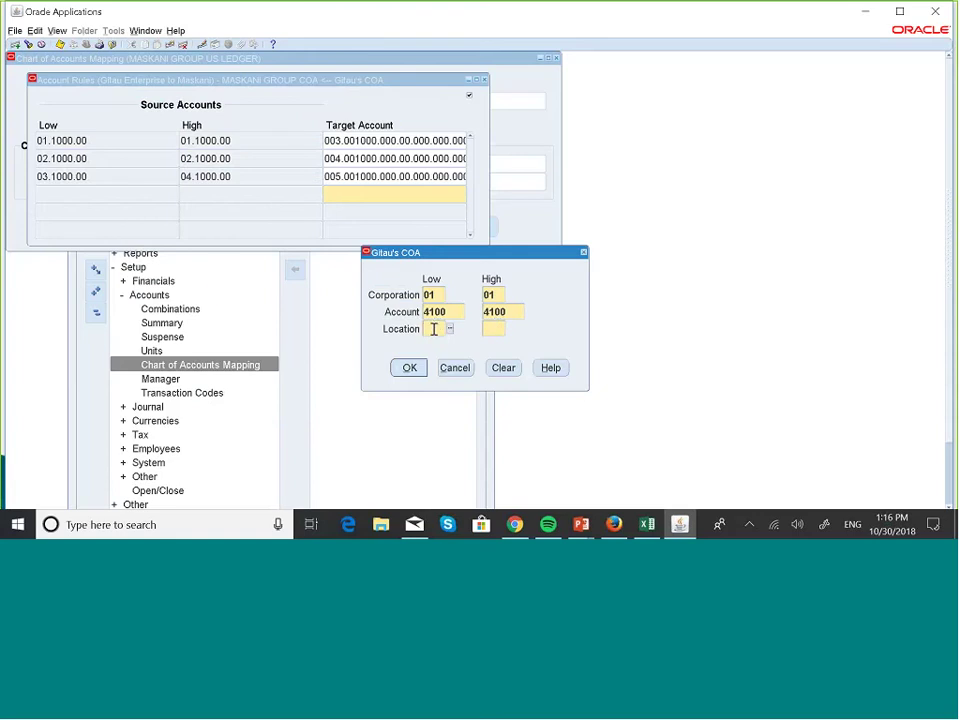
type("00")
key("Tab")
left_click(420, 375)
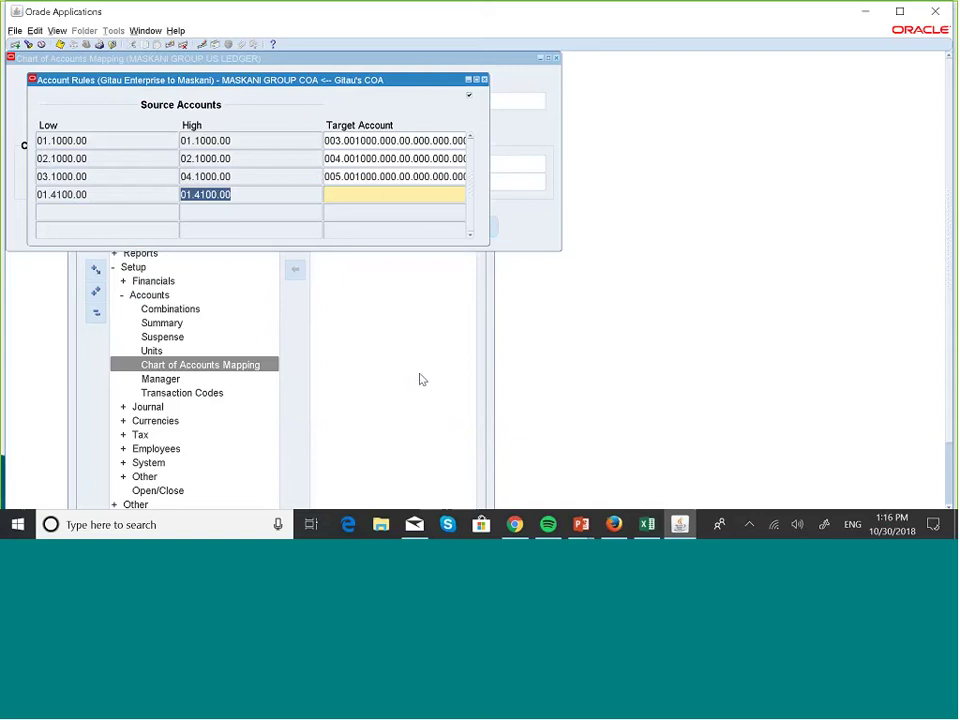
- For the 01.4100.00 rule's target account, choose company 003 Gitau Hardware and account 004000 Sales & Revenue
left_click(397, 195)
left_click(466, 196)
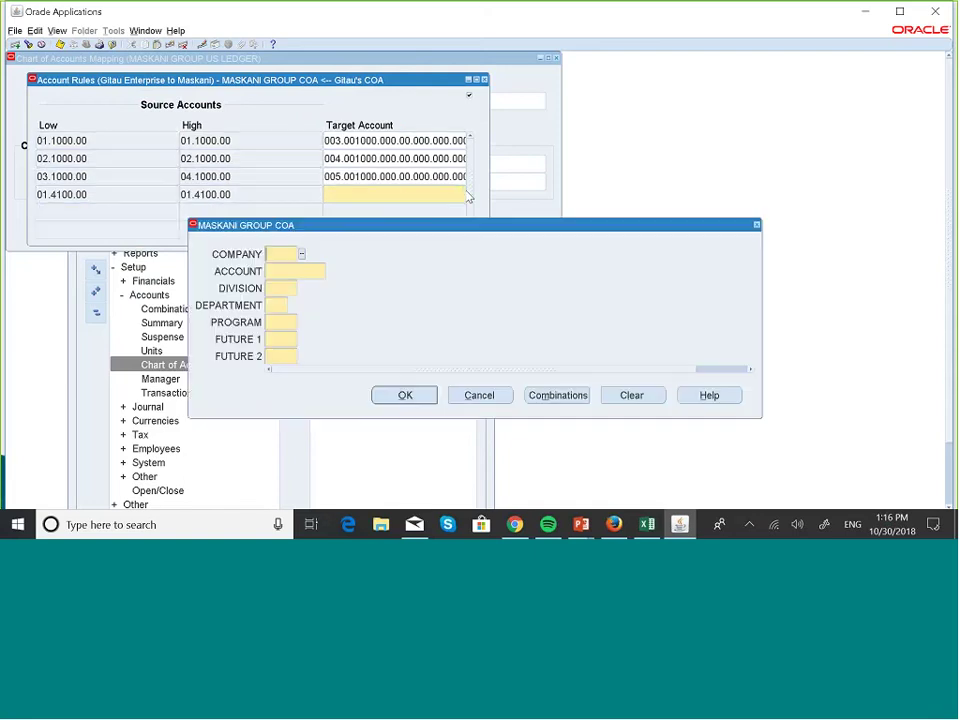
double_click(301, 253)
left_click(165, 259)
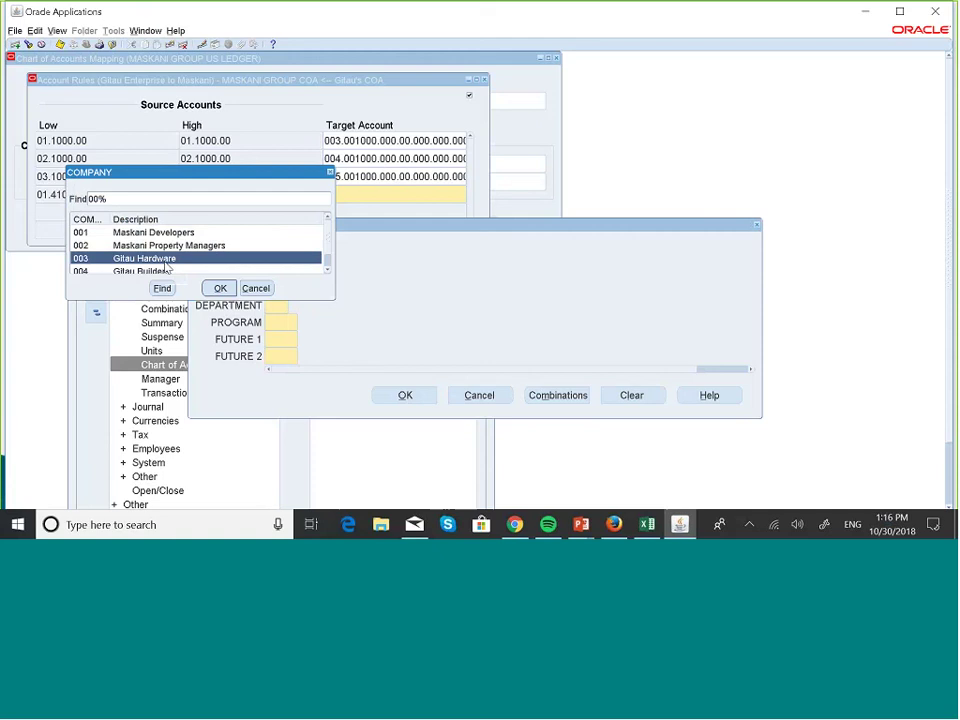
left_click(218, 288)
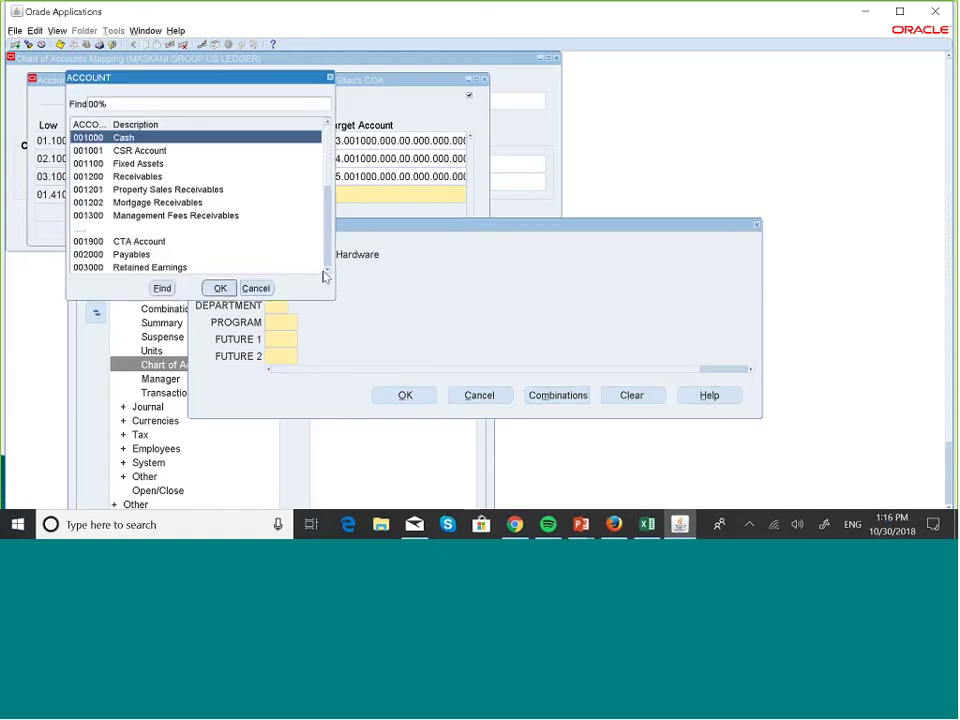
left_click(327, 270)
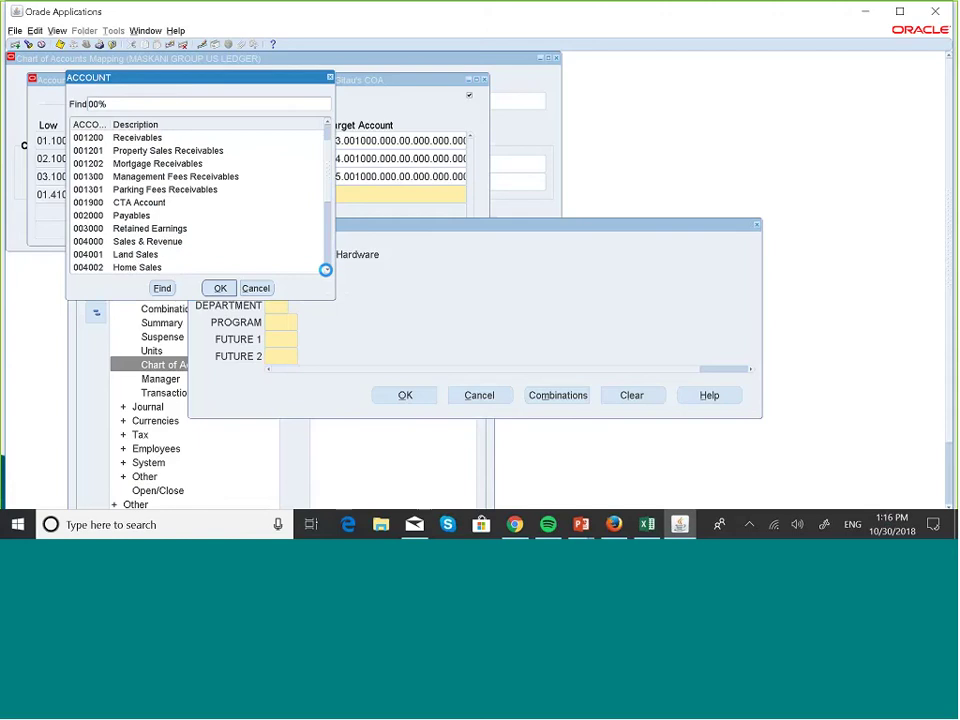
left_click(327, 270)
left_click(327, 271)
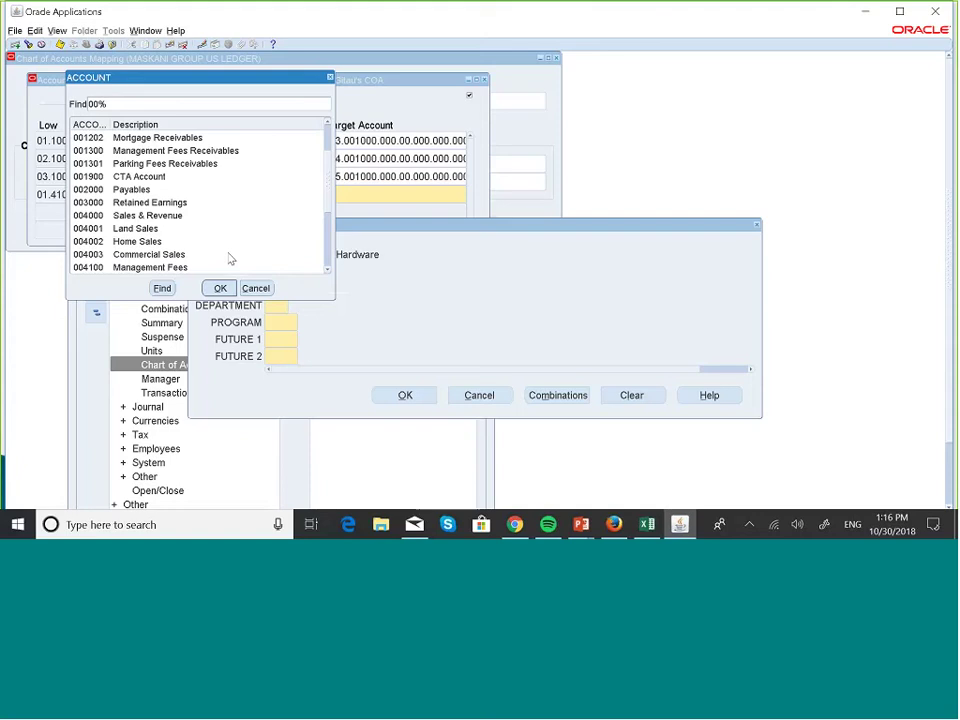
left_click(169, 221)
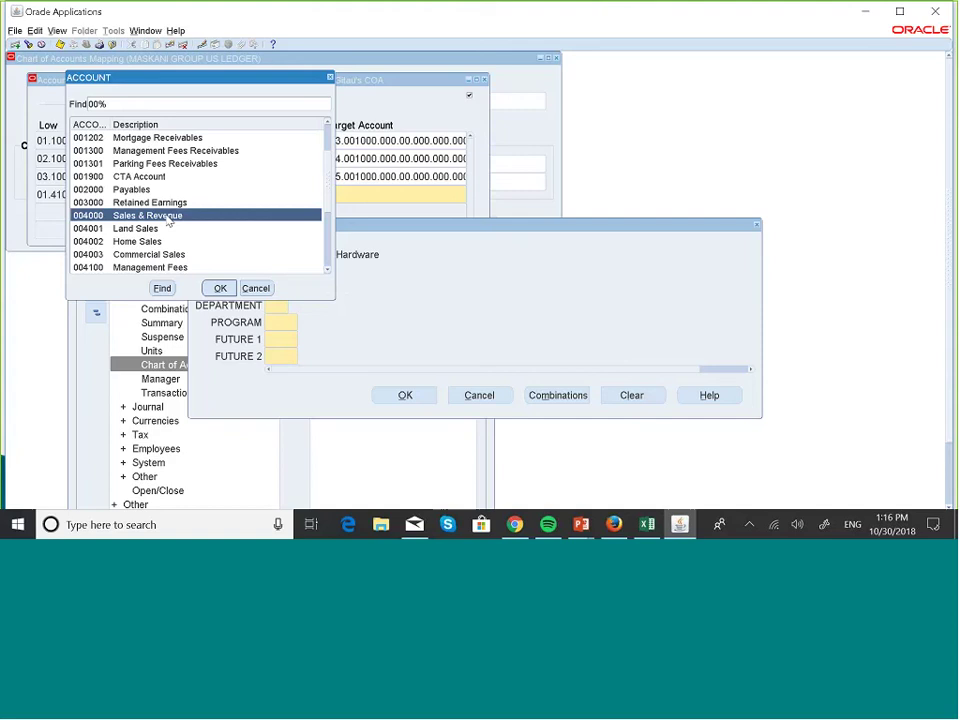
left_click(219, 288)
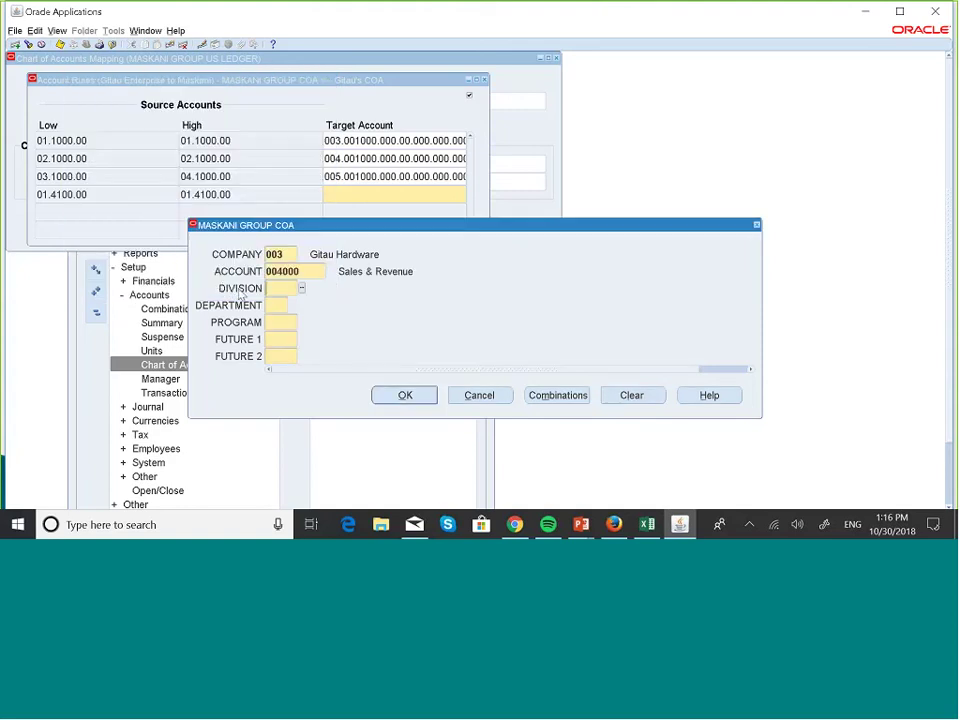
- Complete the 01.4100.00 rule's target account with division 000, department 00, program 000, future 1 000 and future 2 000
type("000")
key("Tab")
type("000")
key("Tab")
type("0")
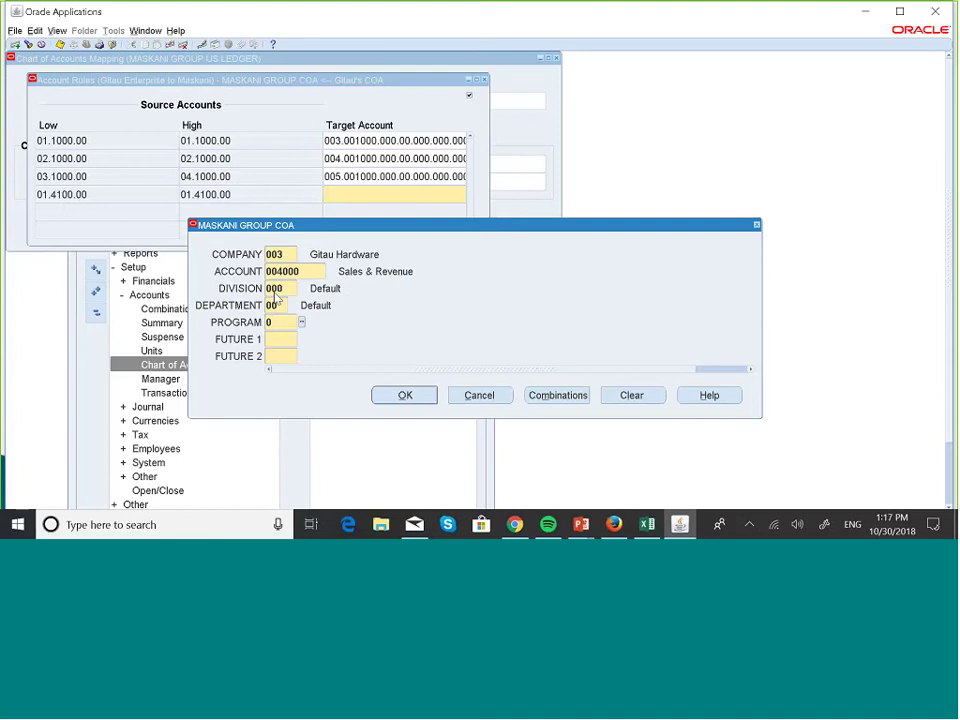
type("00")
key("Tab")
type("000")
key("Tab")
type("0")
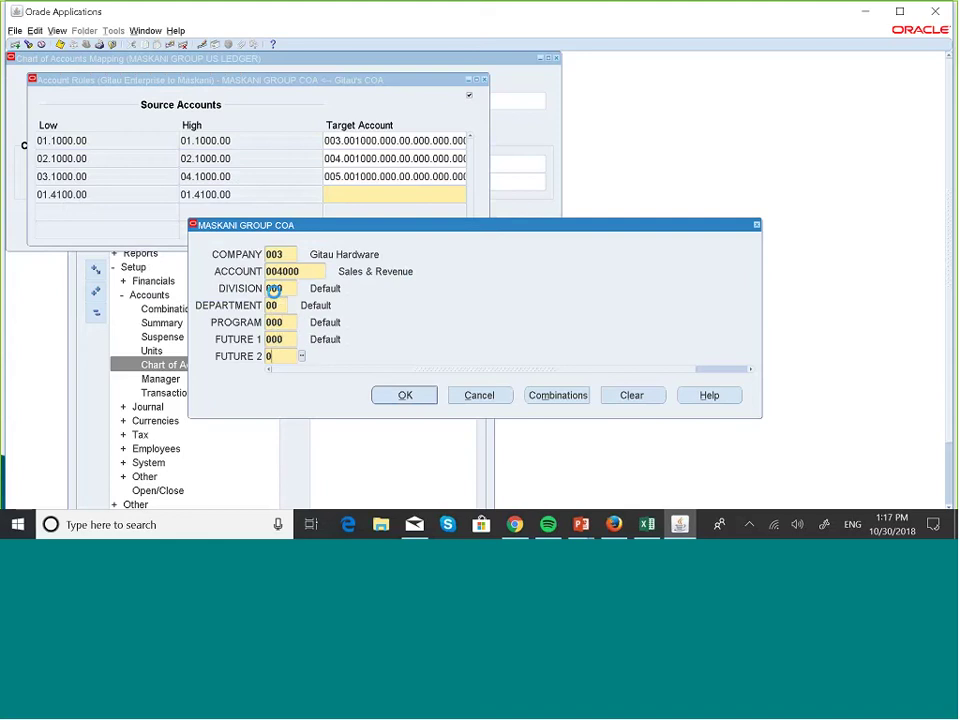
type("00")
key("Tab")
left_click(418, 399)
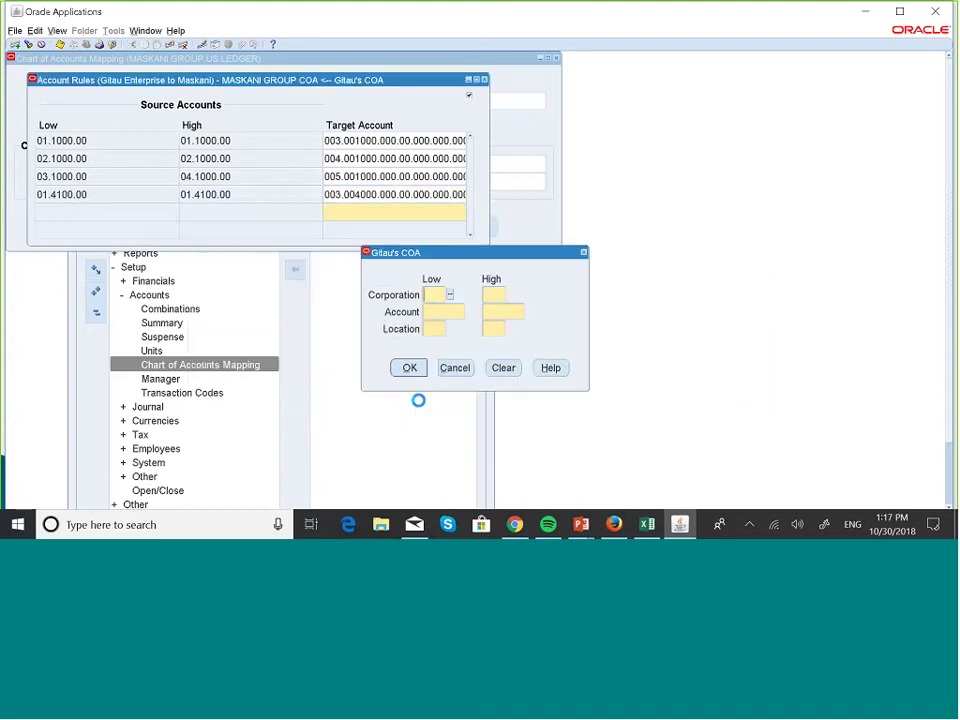
- Add a fifth account rule with corporation 02 Gitau Builders, account 4000 Project Revenues and location 00 as both low and high source values
double_click(447, 294)
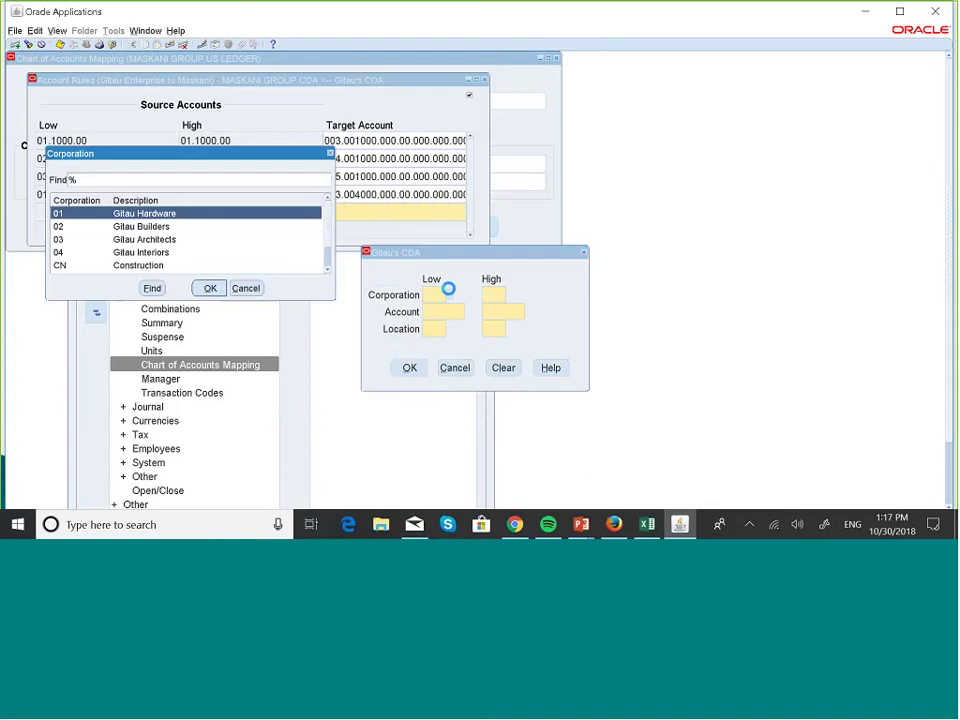
key("Down")
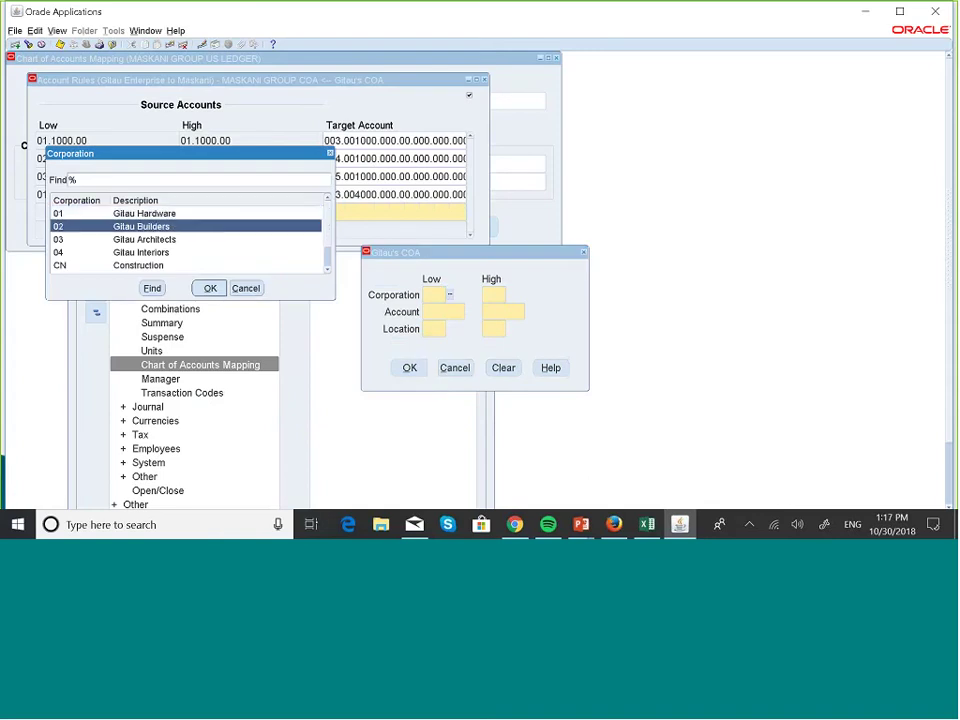
left_click(210, 288)
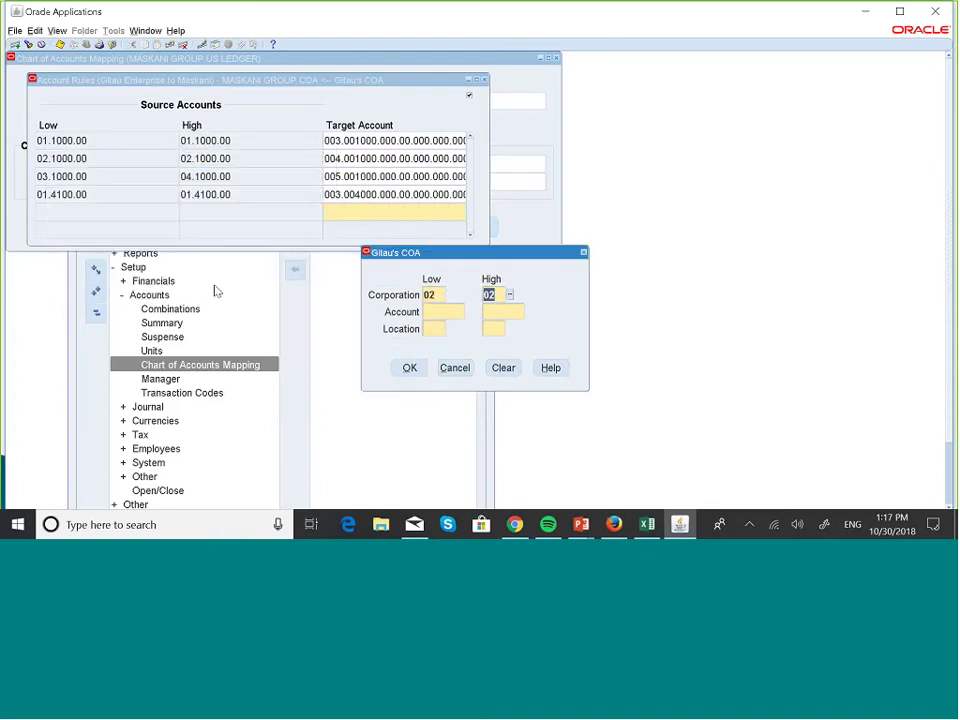
left_click(439, 312)
left_click(469, 312)
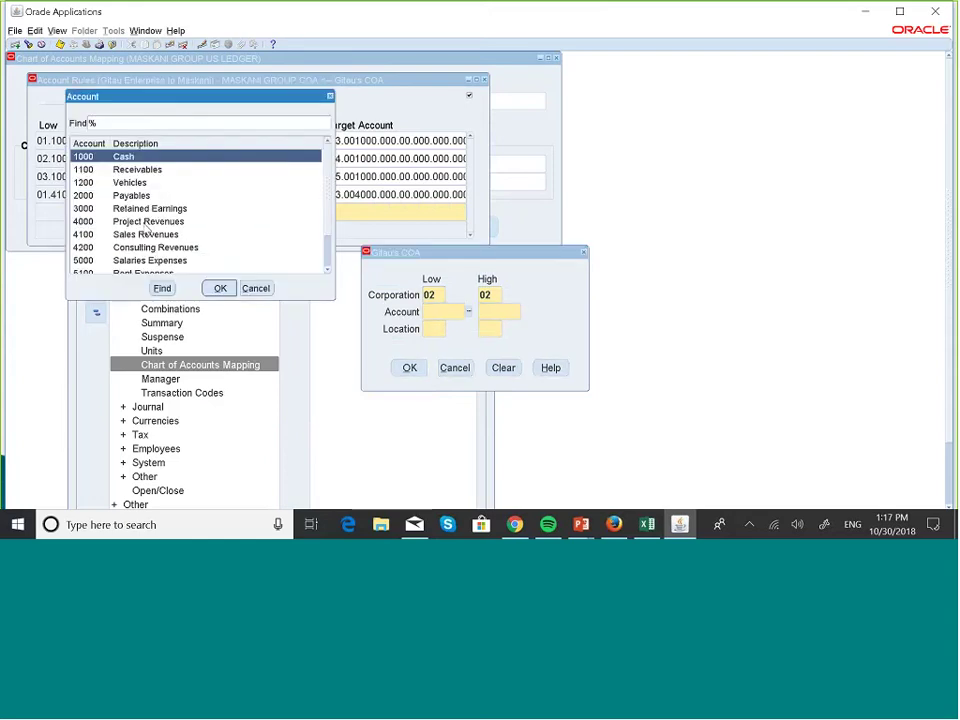
left_click(148, 221)
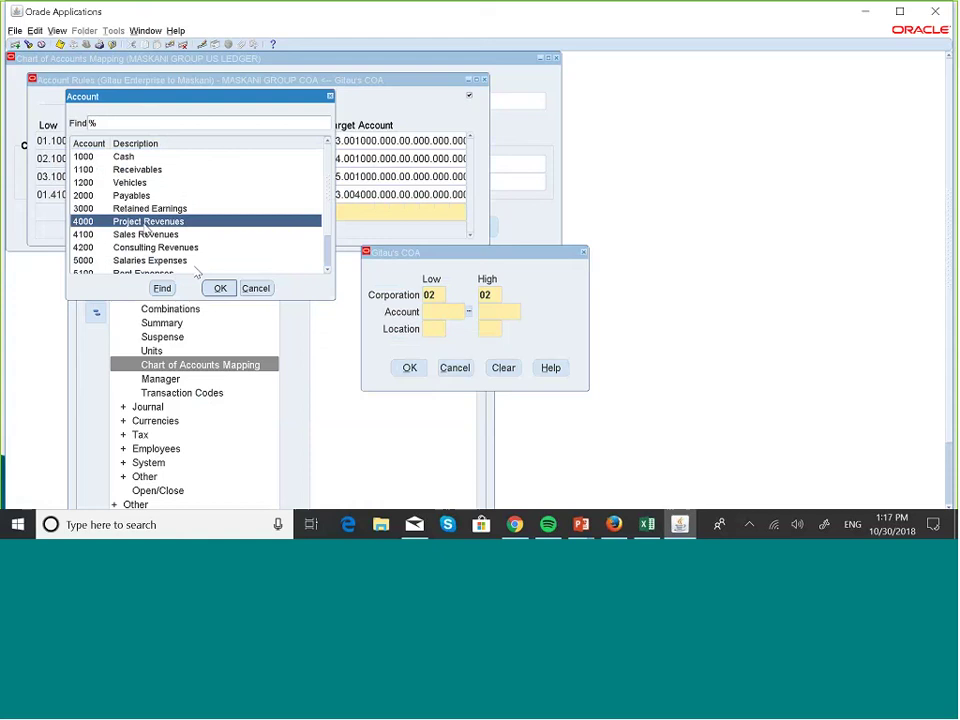
left_click(220, 288)
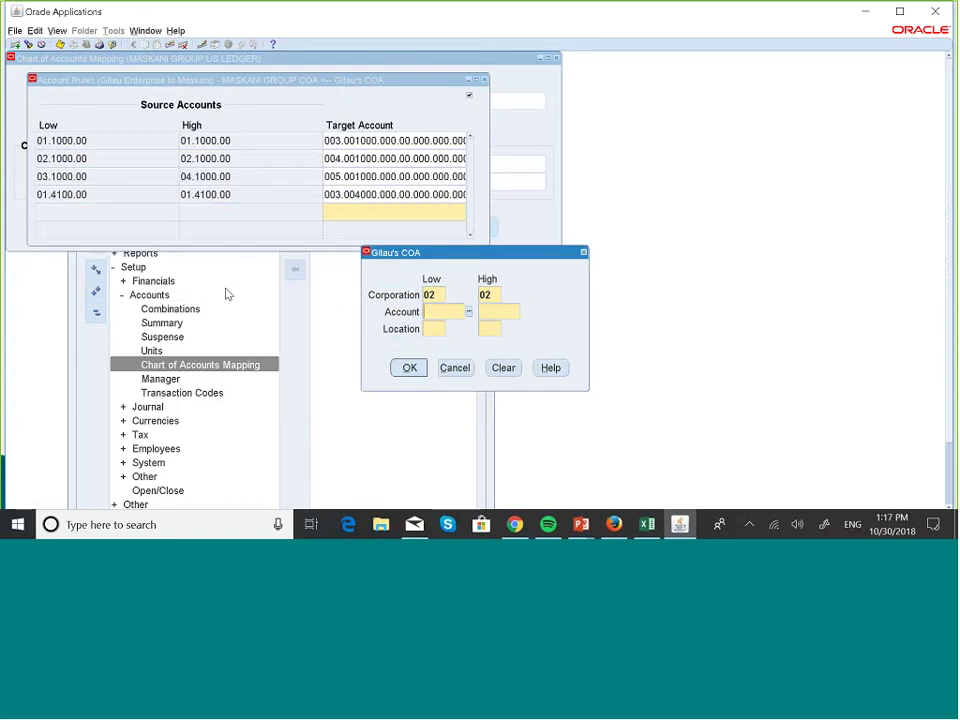
left_click(434, 330)
type("00")
key("Tab")
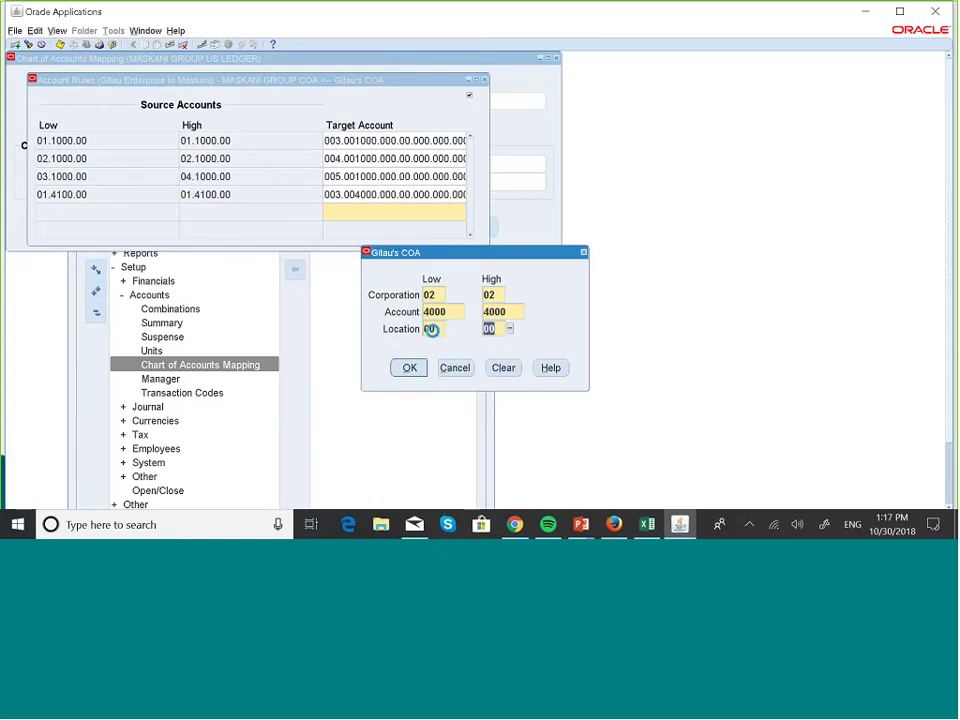
left_click(409, 367)
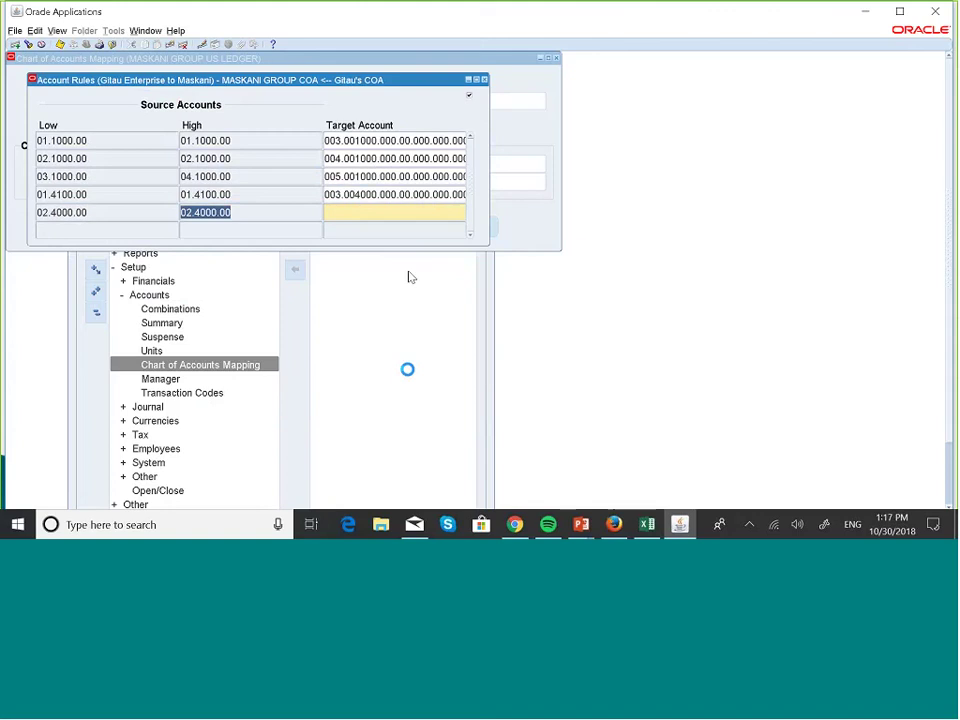
- For the 02.4000.00 rule's target account, choose company 004 Gitau Builders and account 004000 Sales & Revenue
left_click(366, 212)
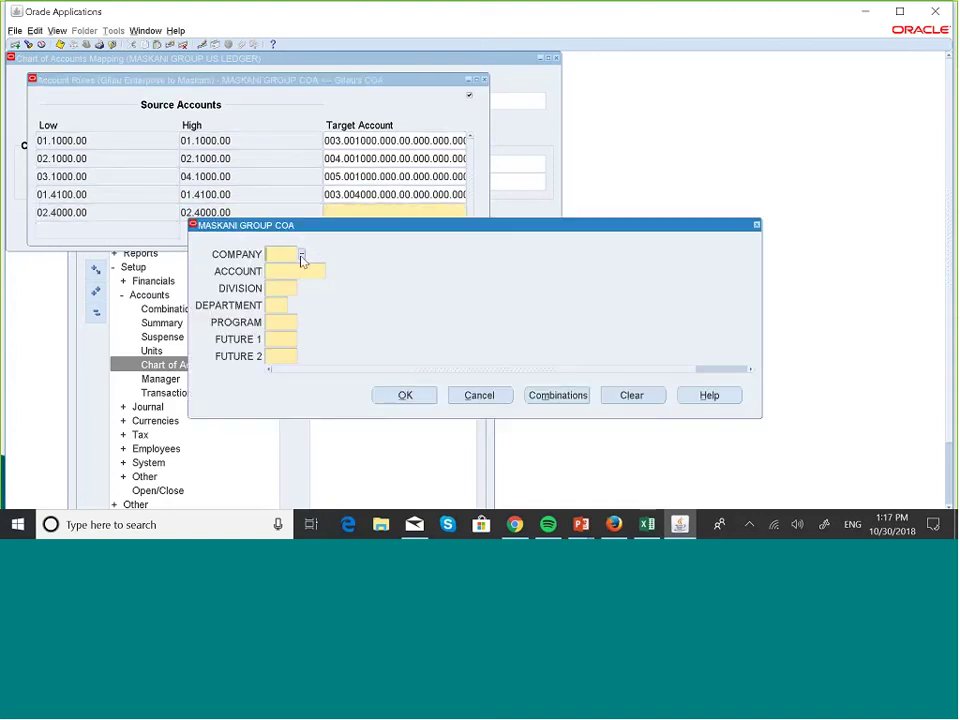
left_click(302, 256)
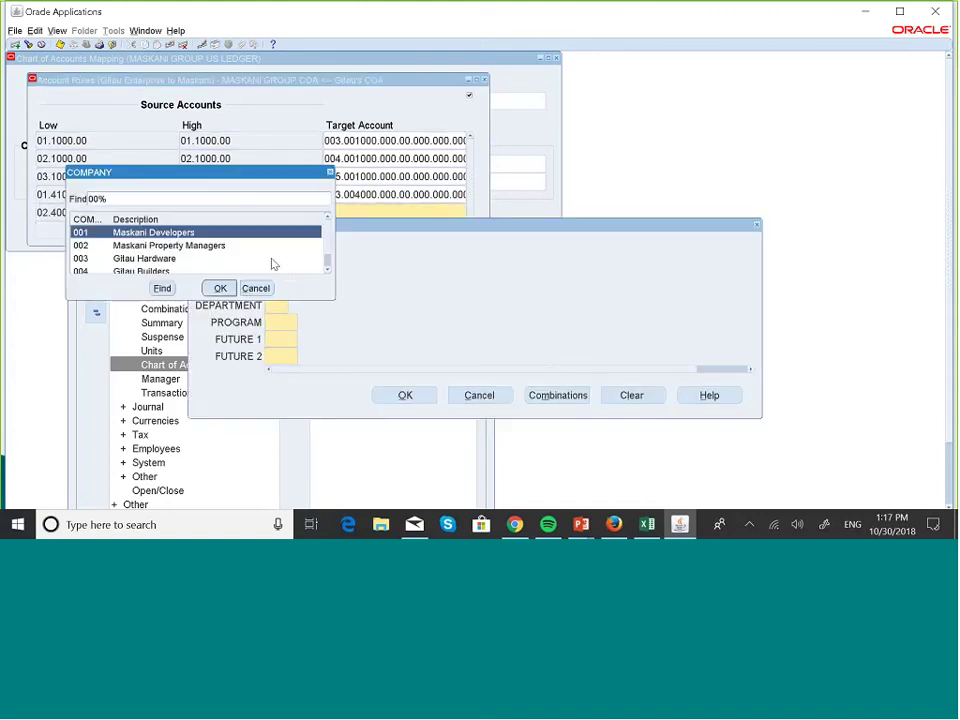
double_click(155, 271)
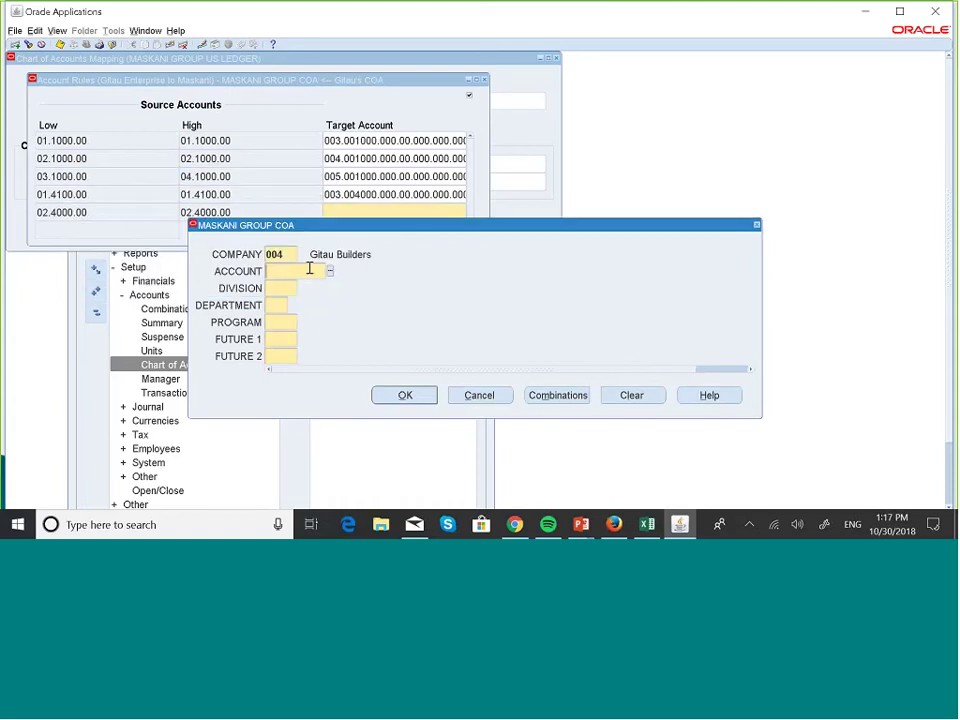
left_click(330, 271)
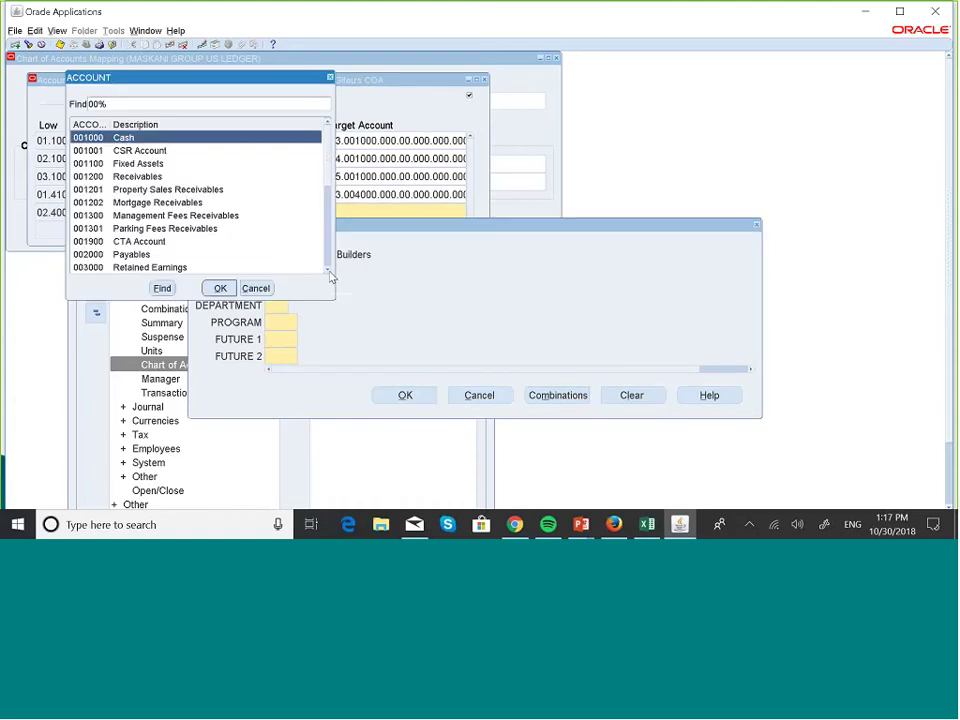
left_click(328, 271)
left_click(329, 271)
left_click(329, 271)
left_click(329, 271)
left_click(329, 271)
left_click(329, 271)
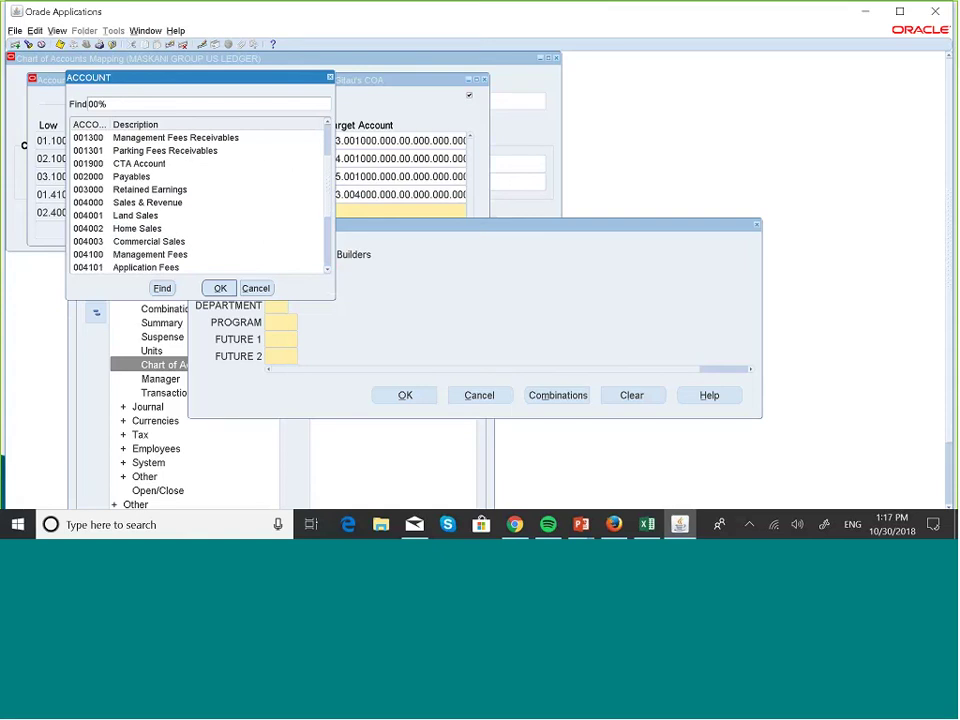
left_click(169, 203)
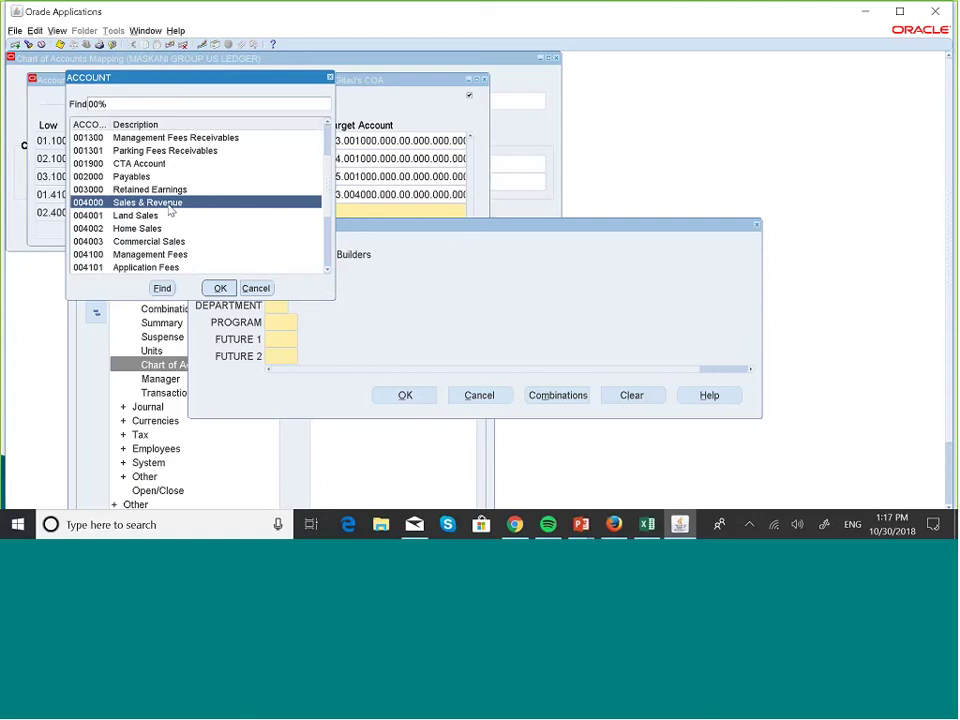
left_click(220, 288)
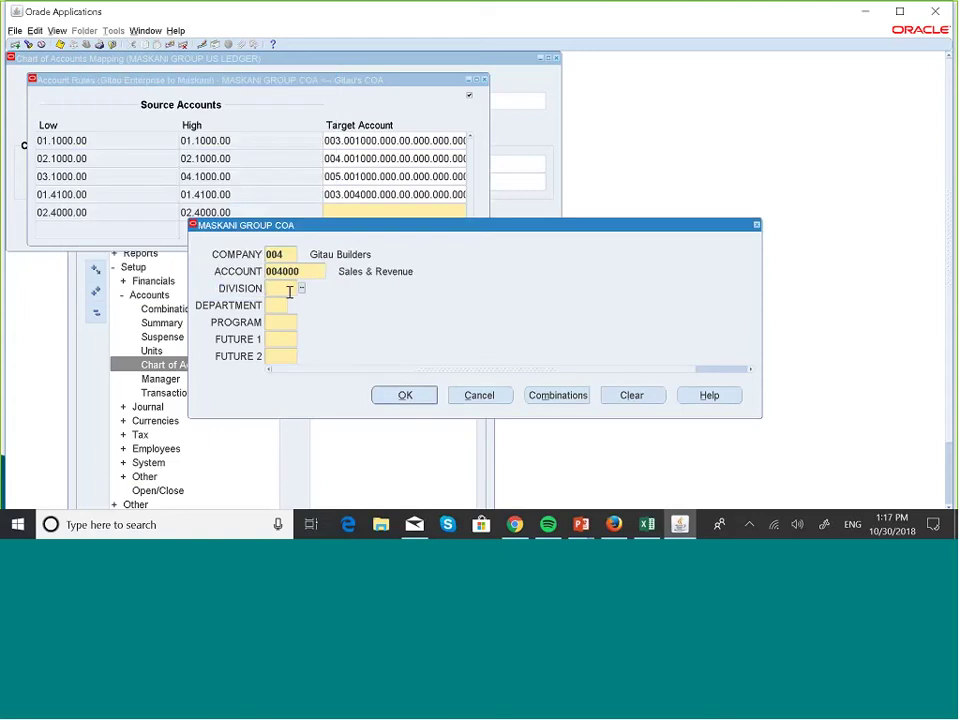
- Complete the 02.4000.00 rule's target account with division 000, department 00, program 000, future 1 000 and future 2 000
type("000")
key("Tab")
type("00")
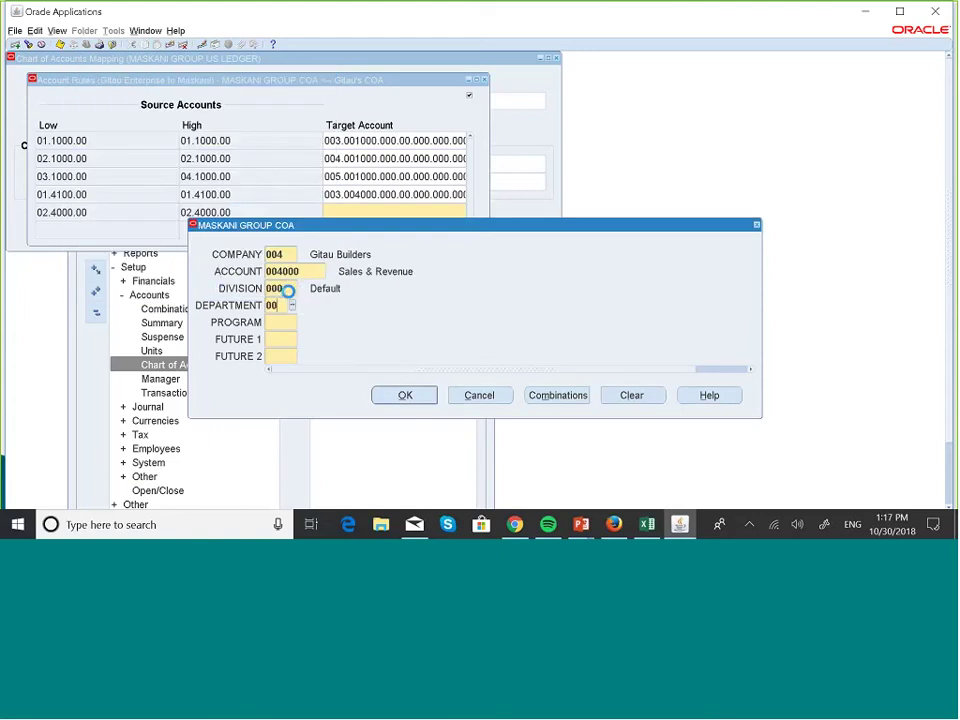
key("Tab")
type("000")
key("Tab")
type("000")
key("Tab")
type("0")
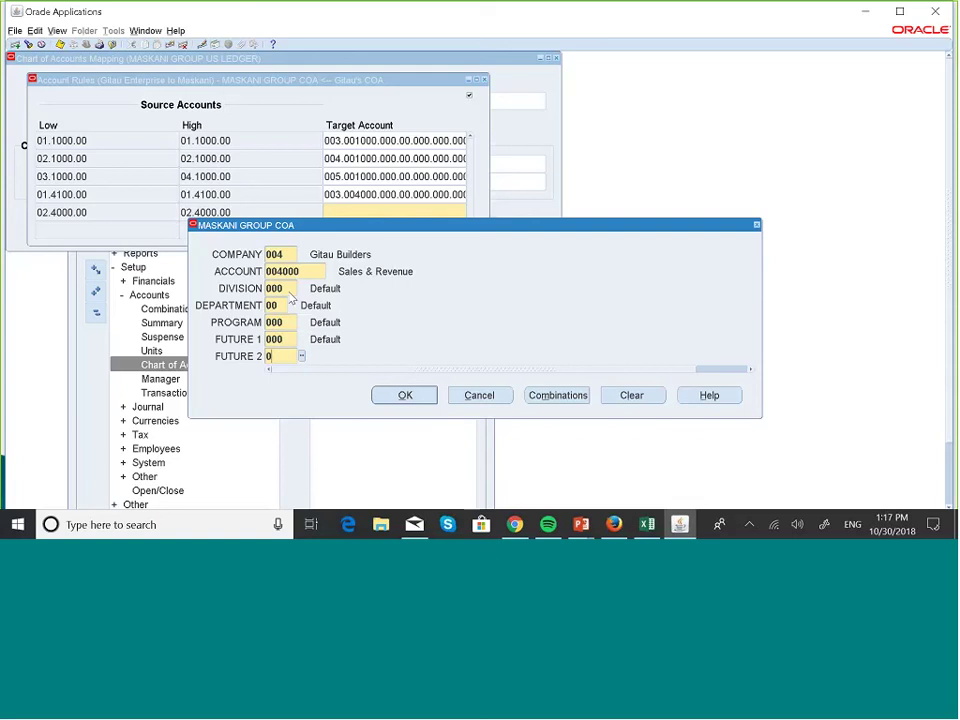
type("00")
key("Tab")
left_click(404, 394)
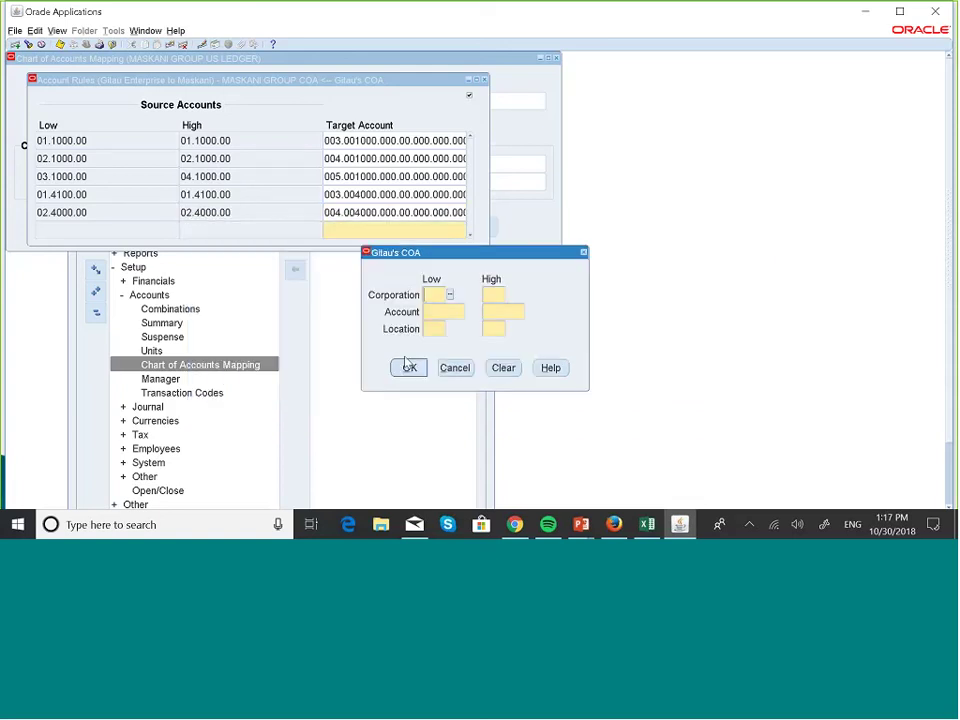
- For a sixth account rule, set the source corporation range from 03 Gitau Architects to 04 Gitau Interiors
left_click(450, 294)
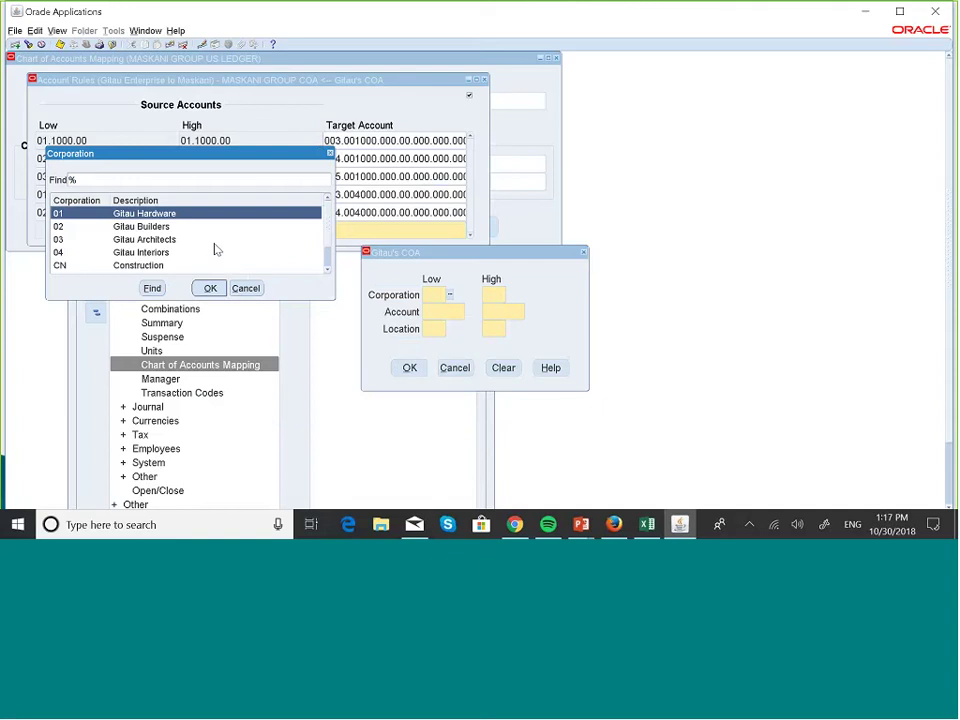
left_click(145, 239)
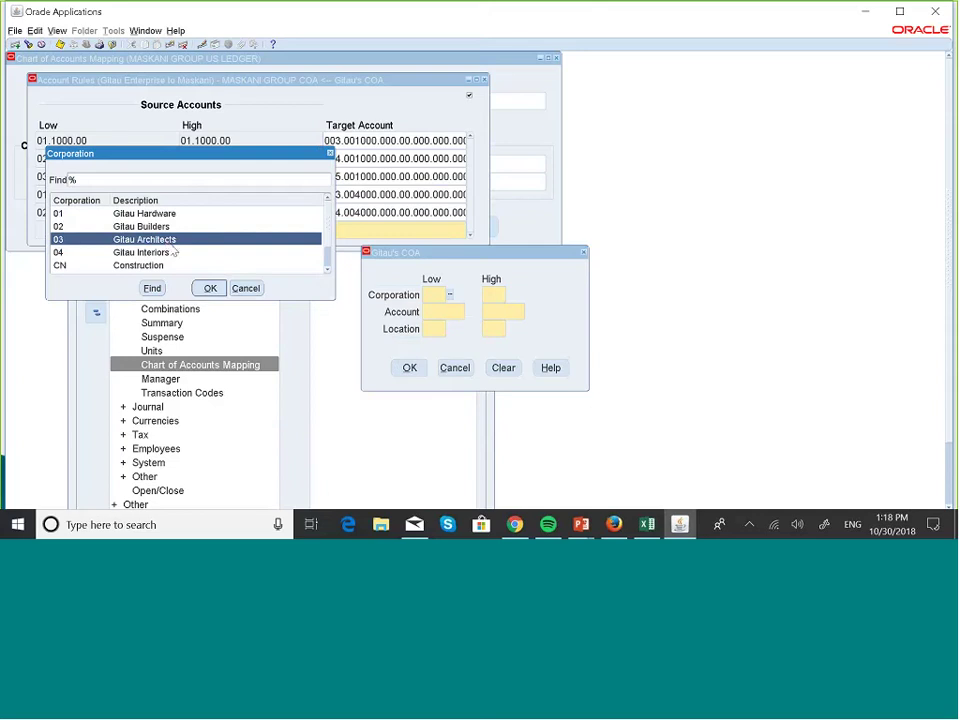
left_click(209, 288)
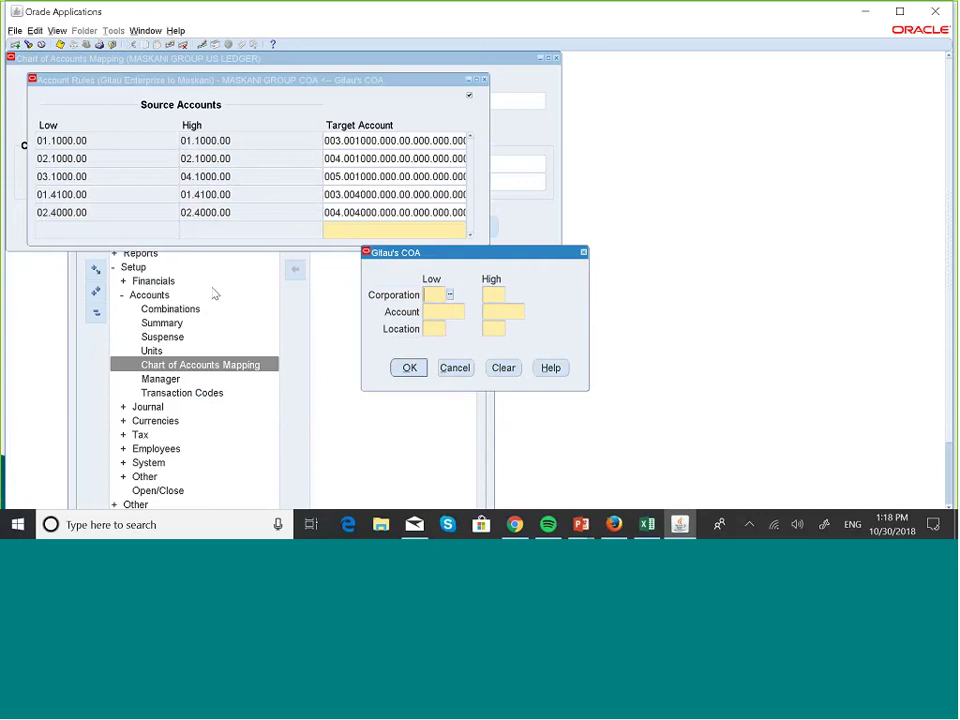
left_click(443, 313)
left_click(504, 295)
left_click(509, 296)
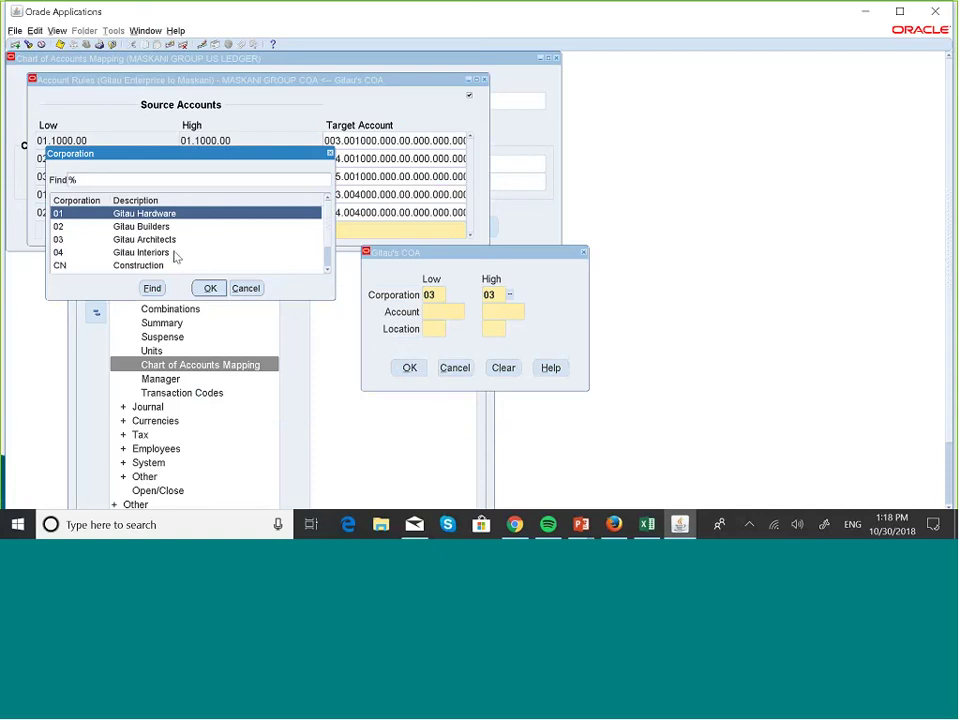
left_click(174, 255)
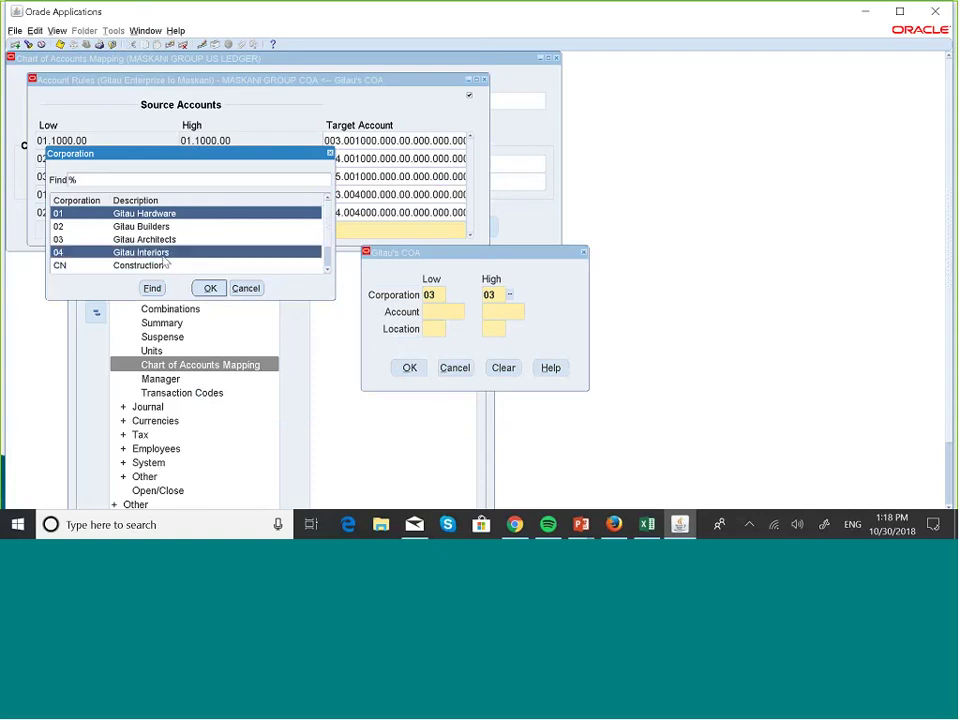
left_click(210, 289)
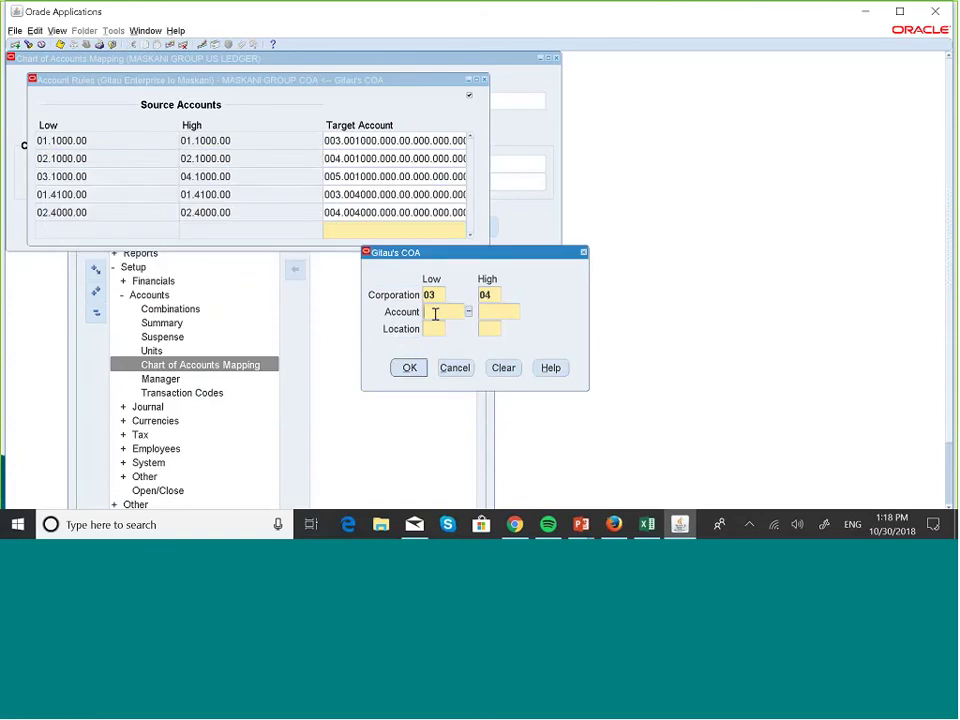
- Complete the sixth rule's source range with account 4200 Consulting Revenues and location 00 as both low and high values
left_click(468, 313)
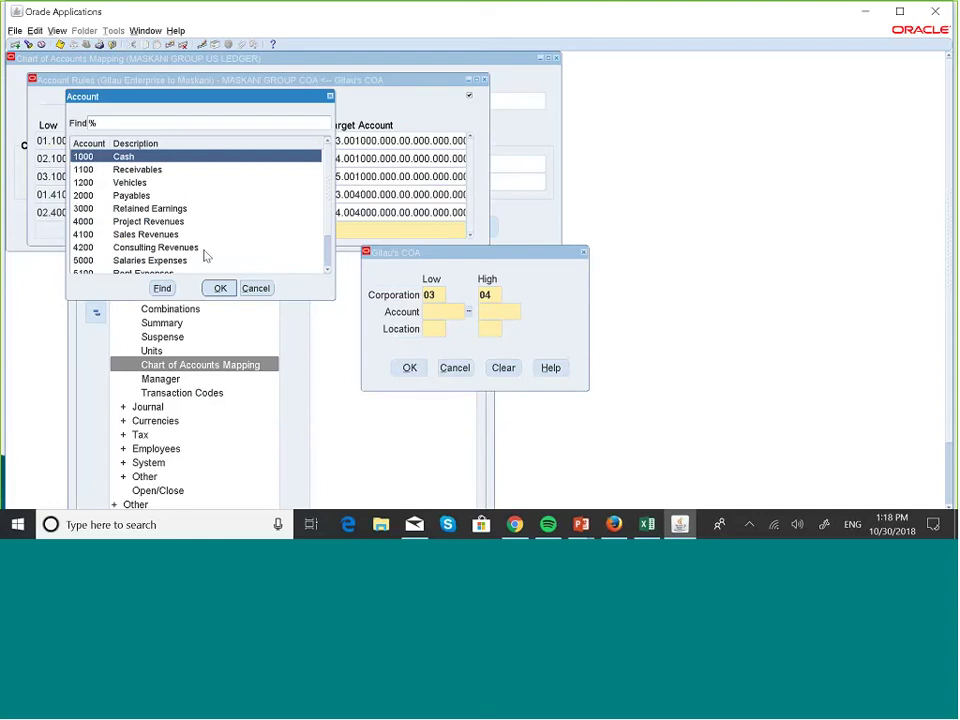
left_click(172, 248)
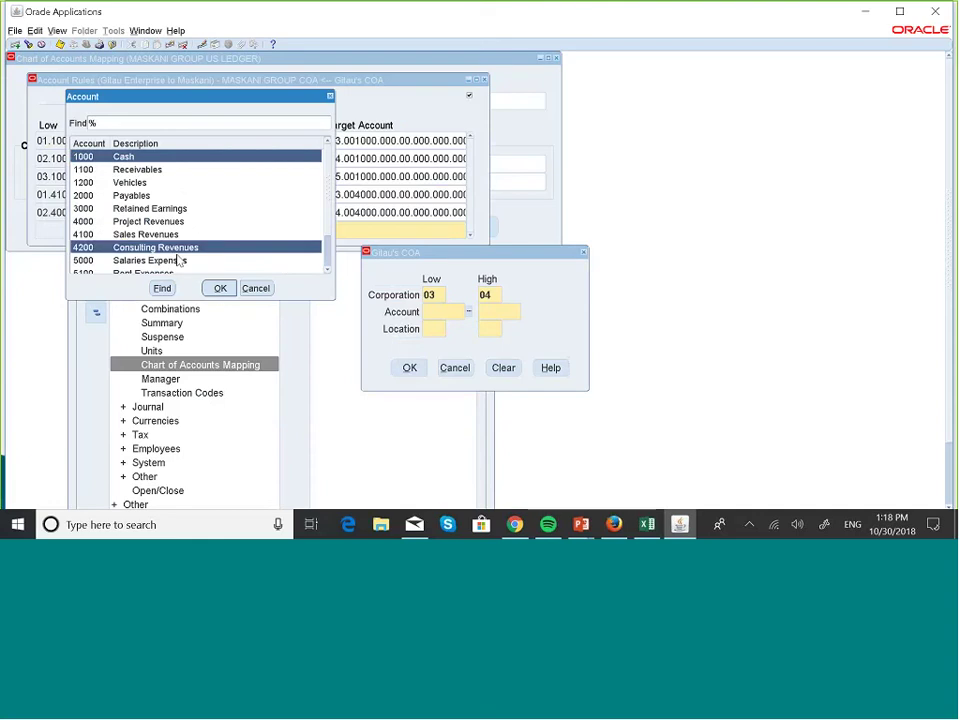
left_click(219, 288)
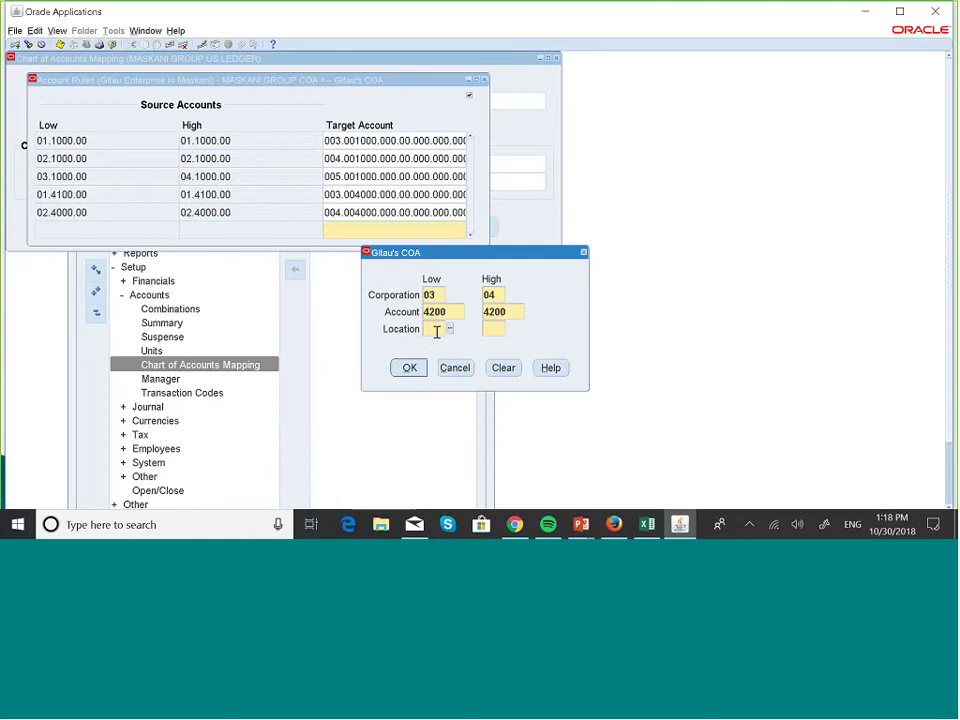
left_click(436, 332)
type("0")
key("Tab")
type("0")
left_click(407, 368)
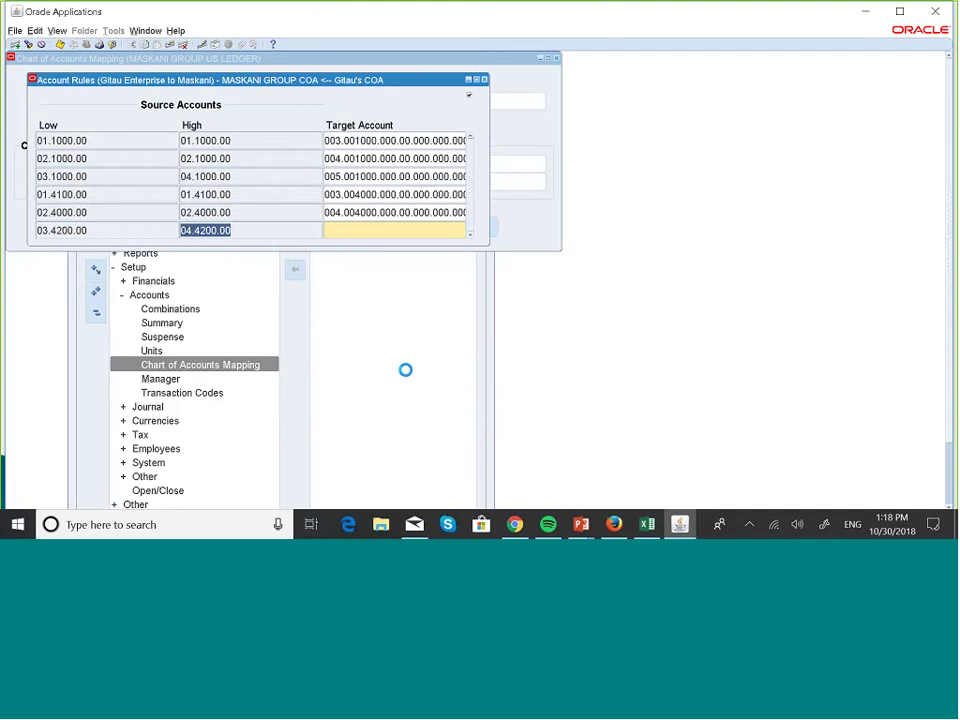
- For the 03.4200.00 to 04.4200.00 rule's target account, choose company 005 Gitau Designs and account 004000 Sales & Revenue
left_click(339, 231)
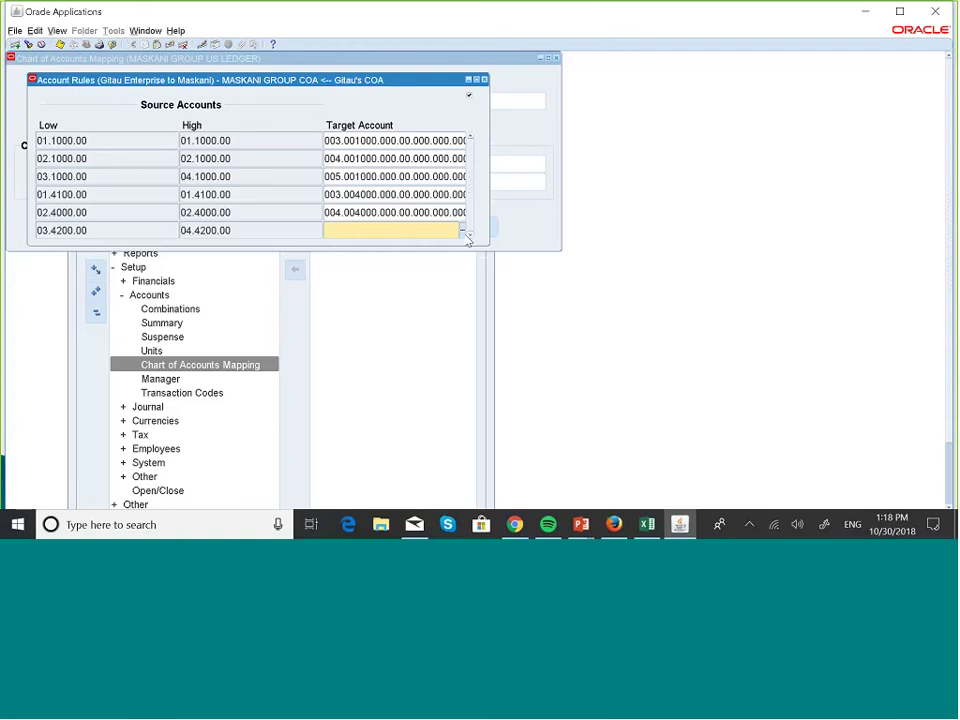
left_click(463, 233)
left_click(301, 254)
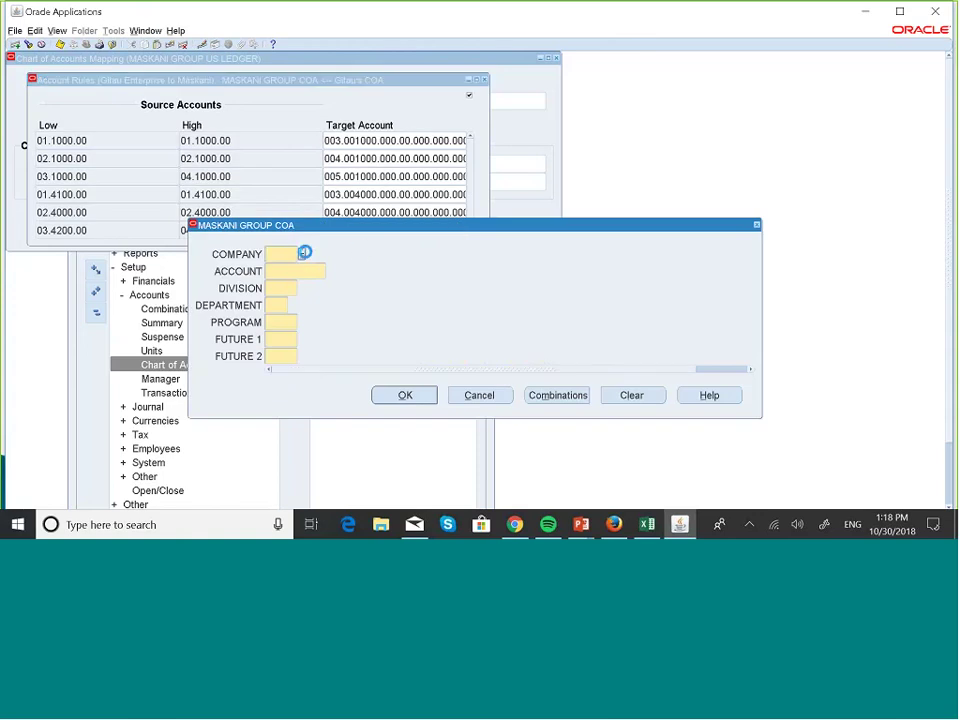
scroll(207, 262, "down", 2)
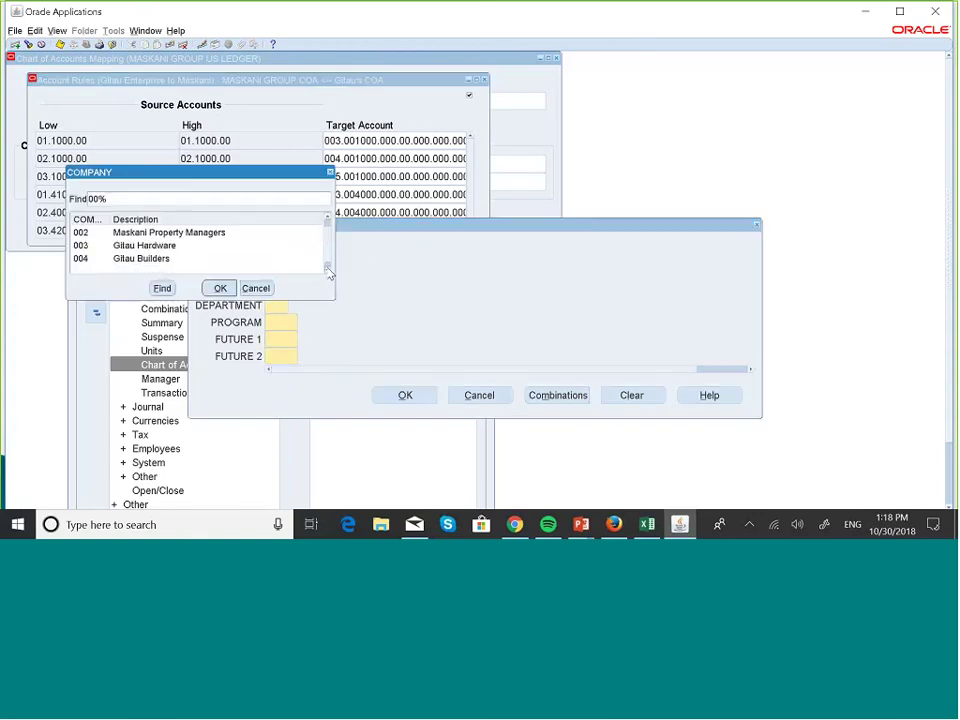
left_click(205, 259)
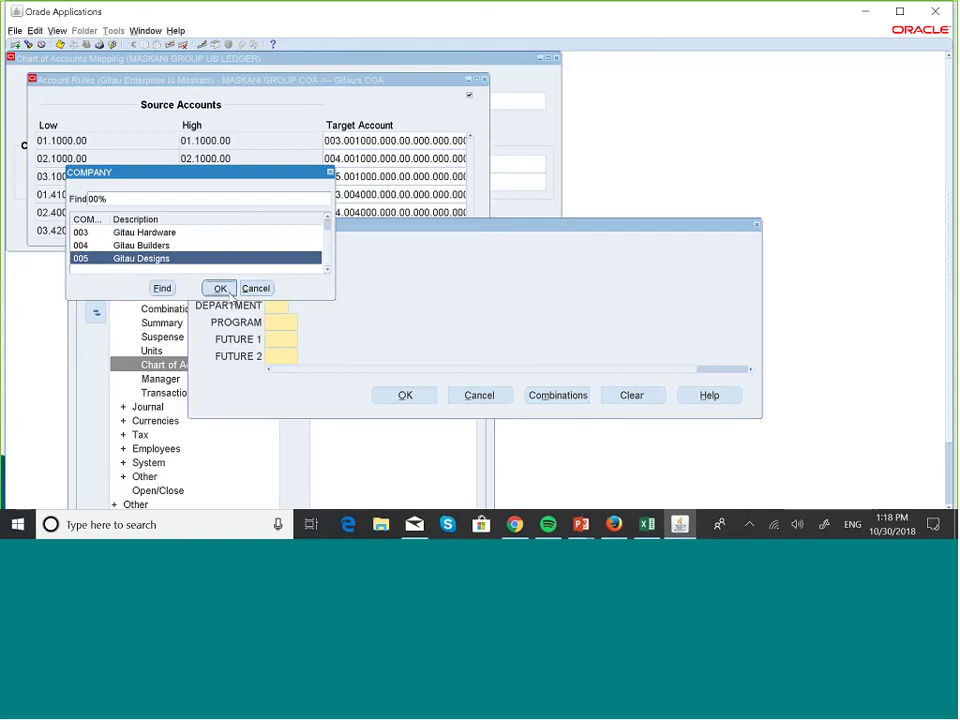
left_click(220, 288)
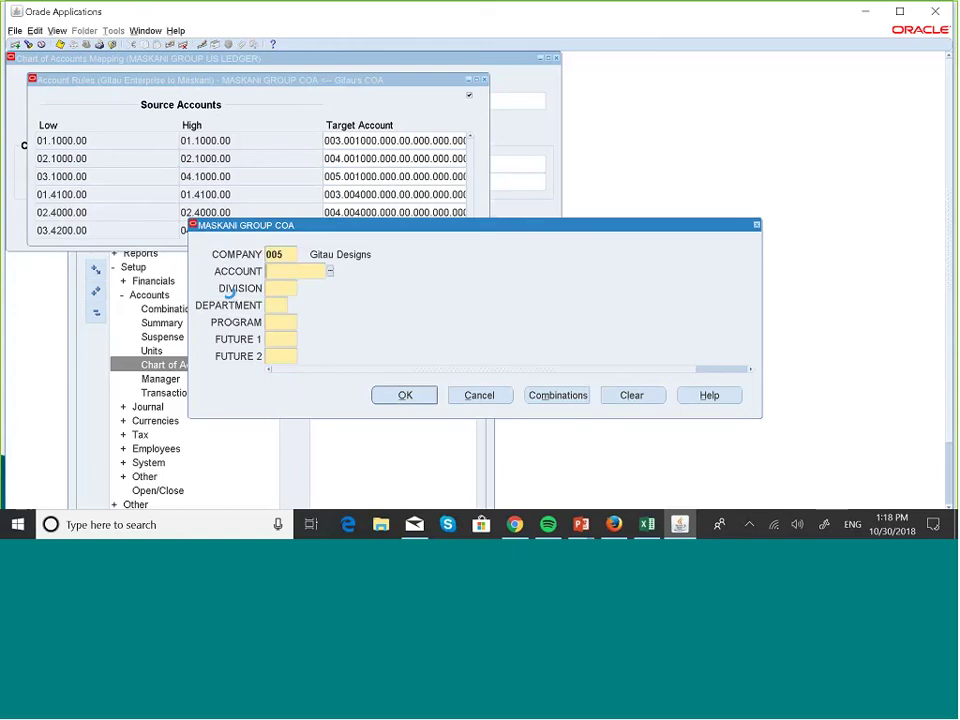
left_click(330, 271)
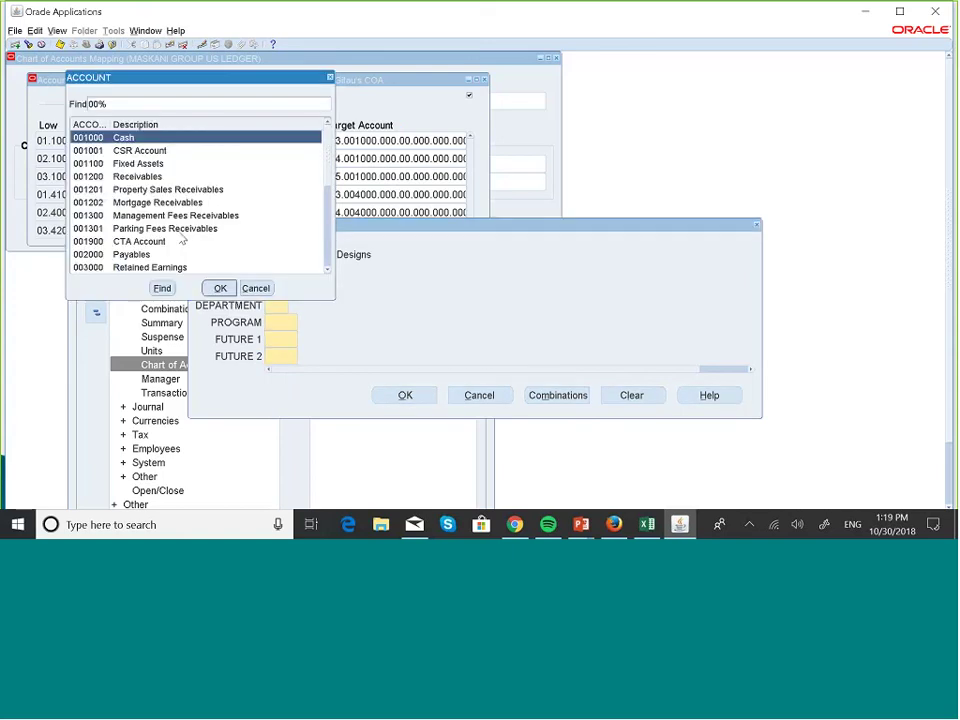
left_click(328, 270)
left_click(328, 270)
left_click(165, 243)
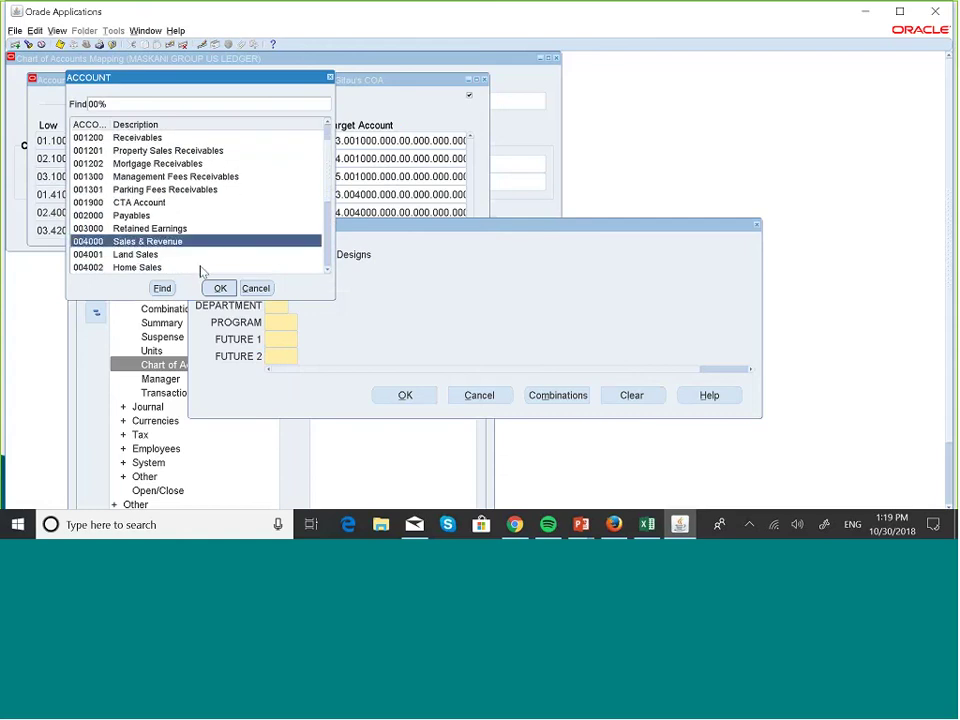
left_click(220, 288)
- Complete the 4200 rule's target account with division 000, department 00, program 000, future 1 000 and future 2 000
type("0")
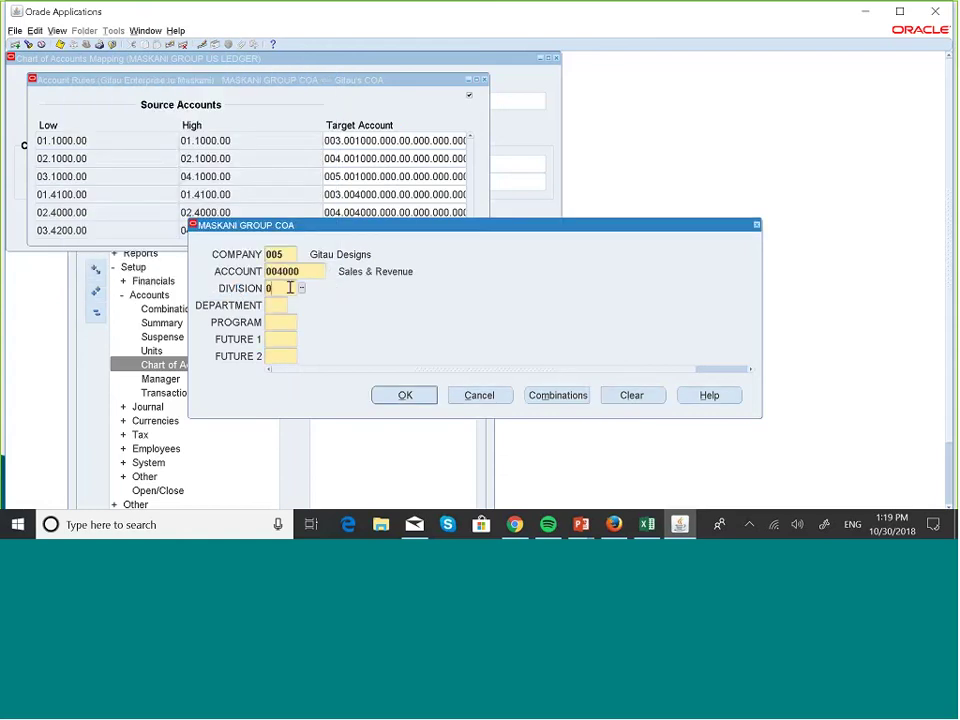
type("00")
key("Tab")
type("00")
key("Tab")
type("000")
key("Tab")
type("000")
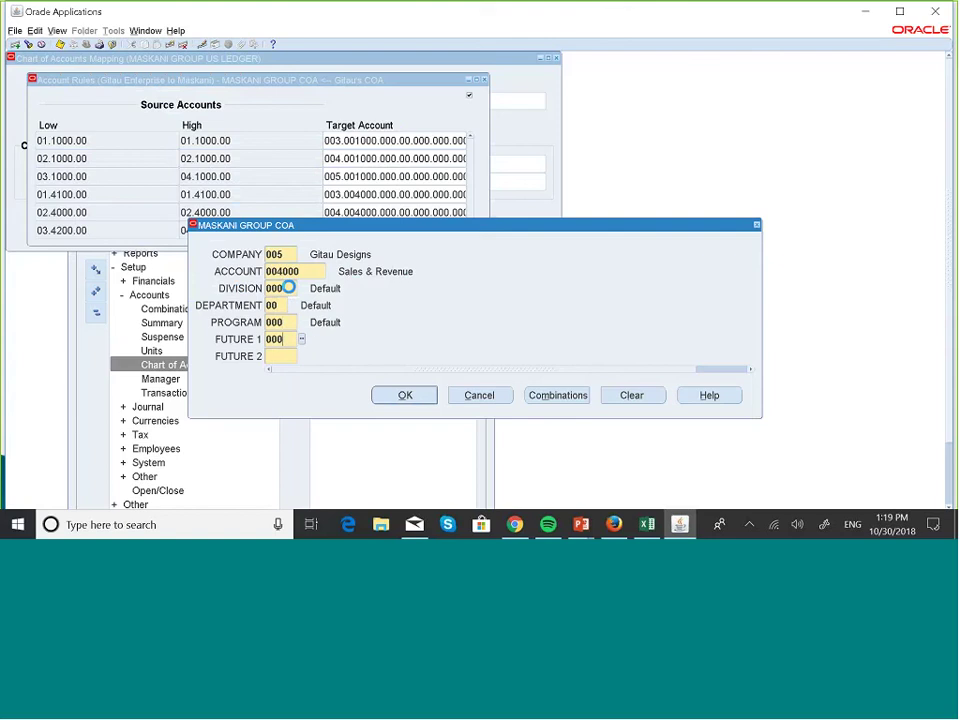
key("Tab")
type("000")
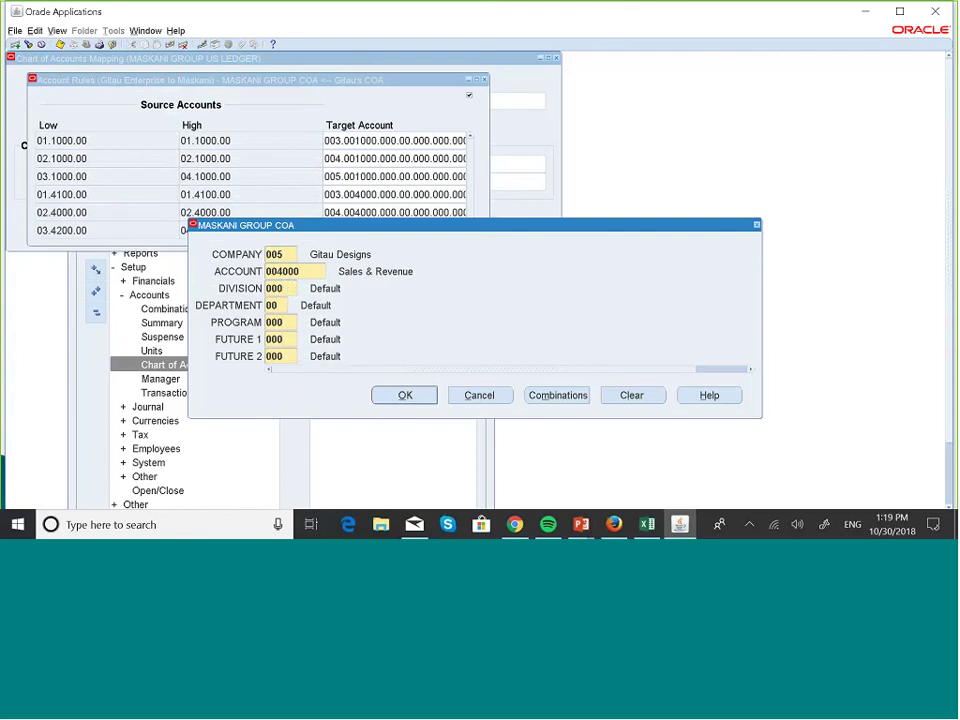
left_click(400, 394)
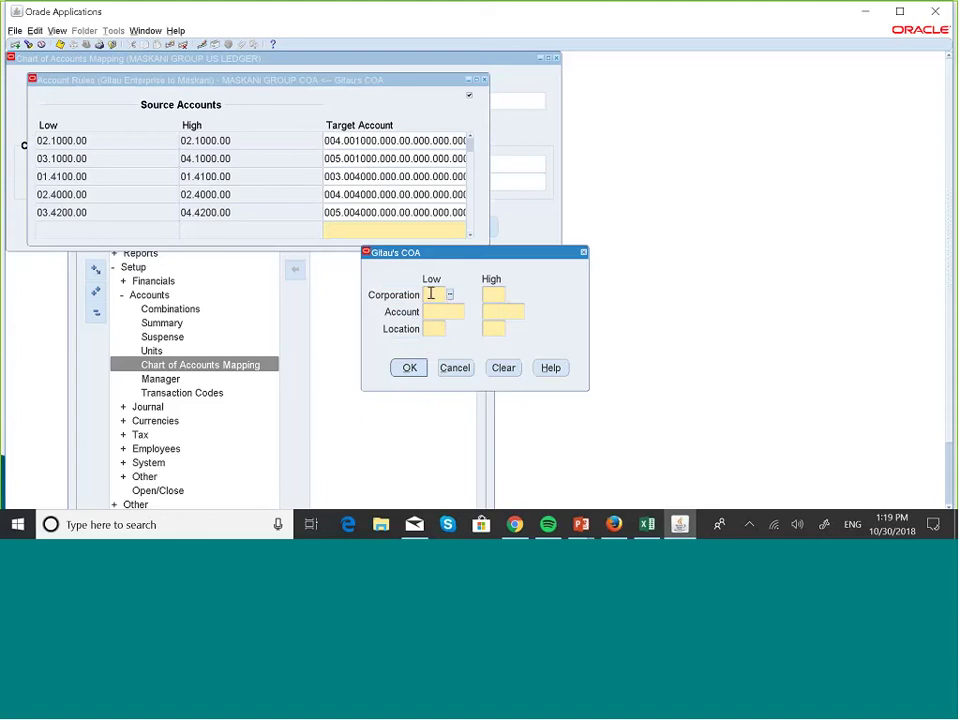
- For a seventh account rule, set the source corporation range from 03 to 04
type("03")
key("Tab")
type("04")
key("Tab")
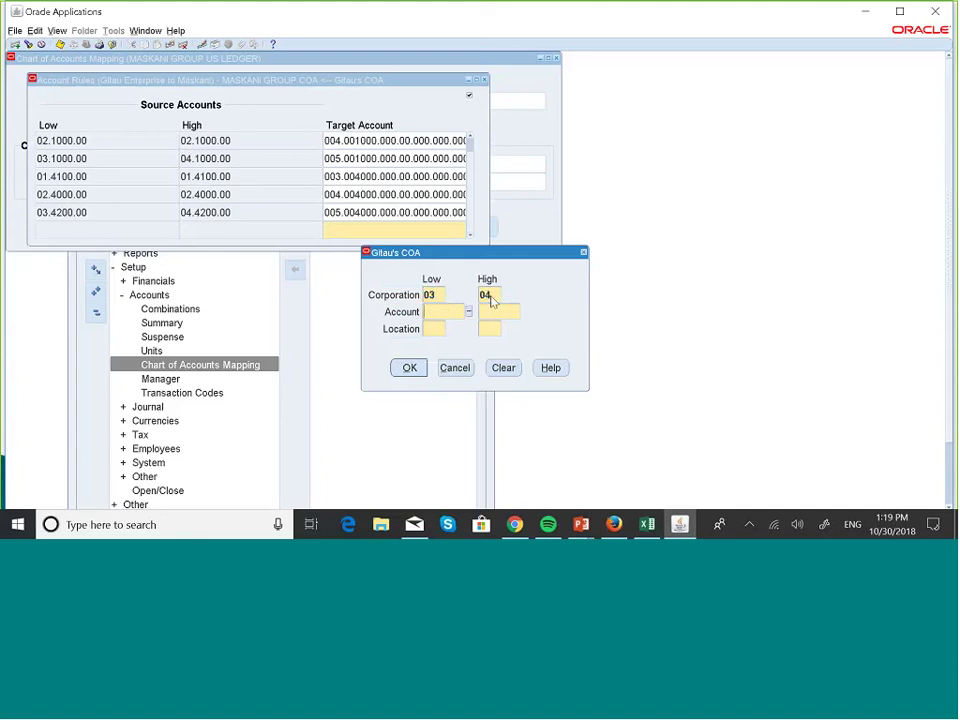
double_click(440, 295)
left_click(454, 313)
left_click(430, 296)
- Complete the seventh rule's source range with account 5100 Rent Expenses and location 00 as both low and high values
left_click(468, 312)
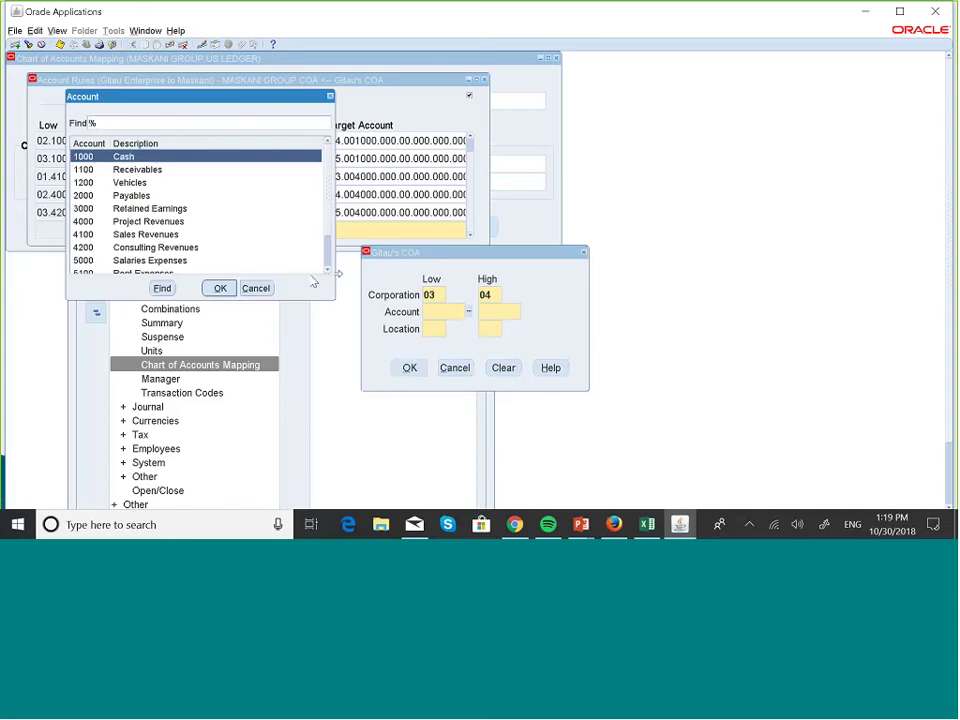
left_click(327, 269)
left_click(327, 269)
left_click(327, 269)
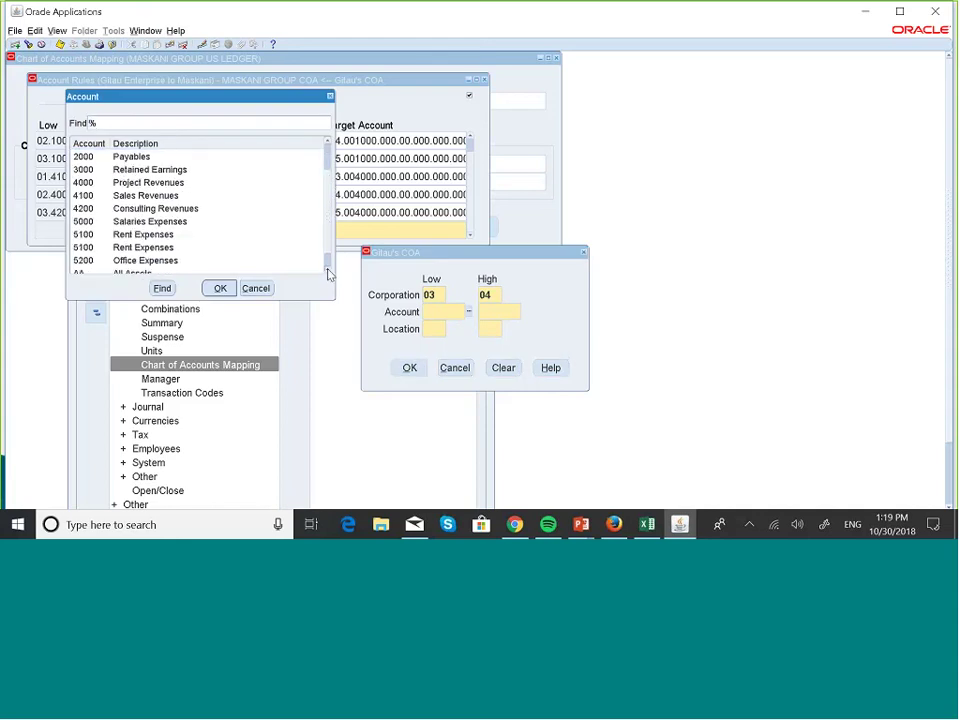
left_click(212, 234)
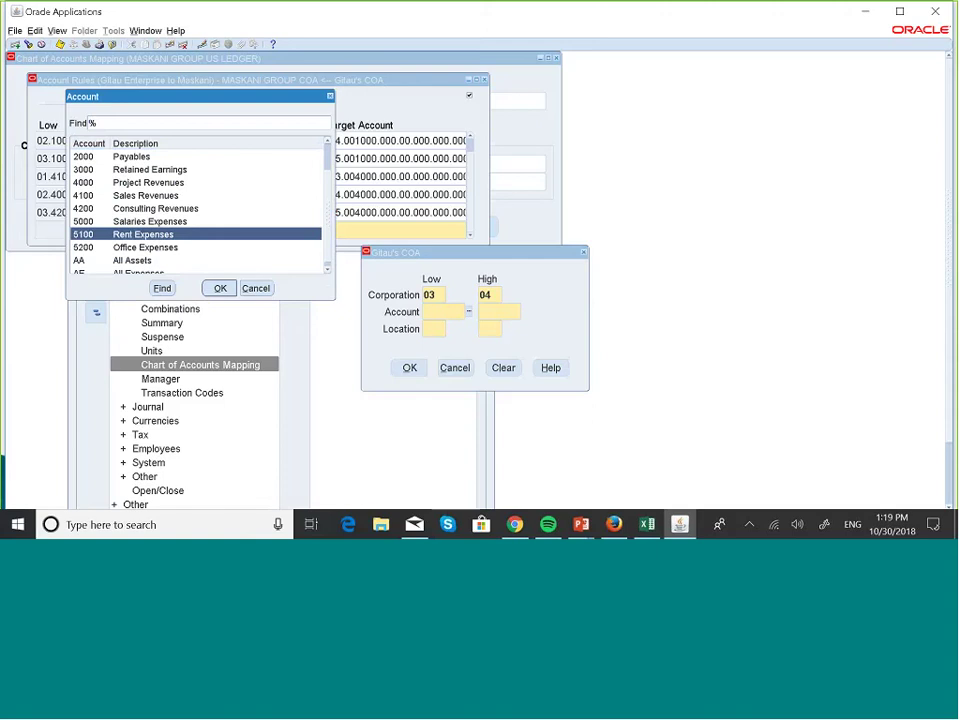
left_click(221, 288)
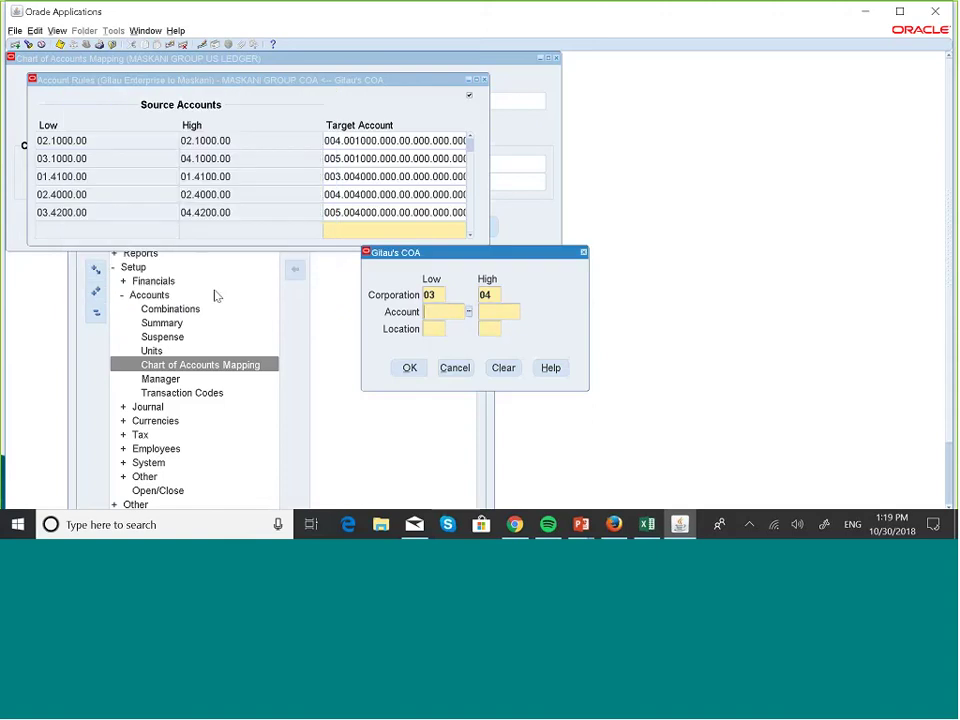
left_click(433, 328)
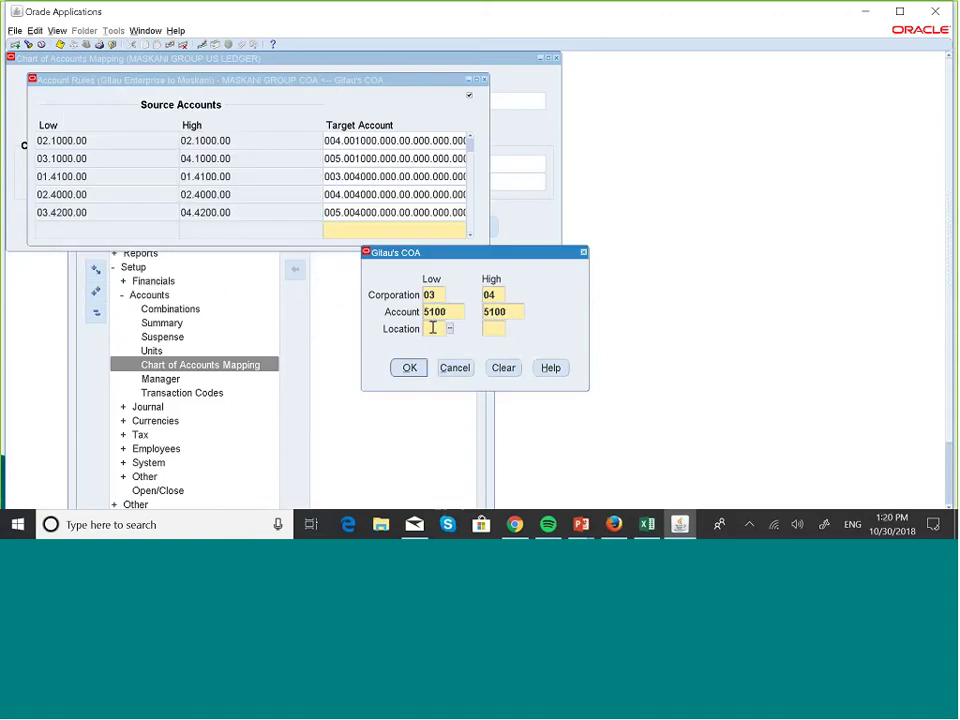
type("00")
key("Tab")
left_click(416, 371)
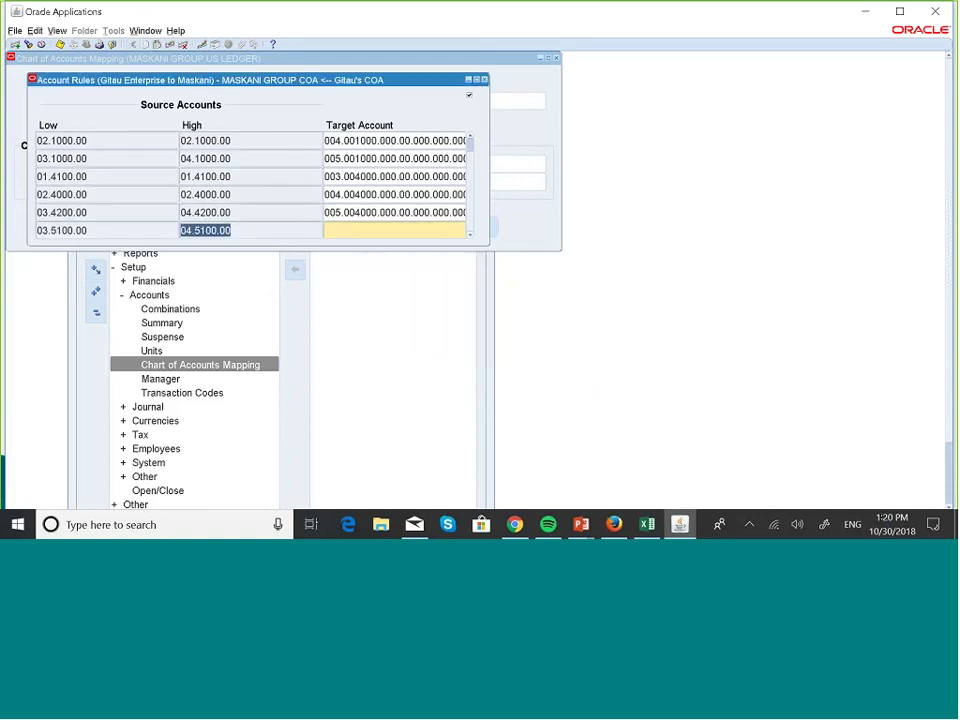
- For the 03.5100.00 to 04.5100.00 rule's target account, choose company 005 Gitau Designs and account 005000 Expense
left_click(375, 231)
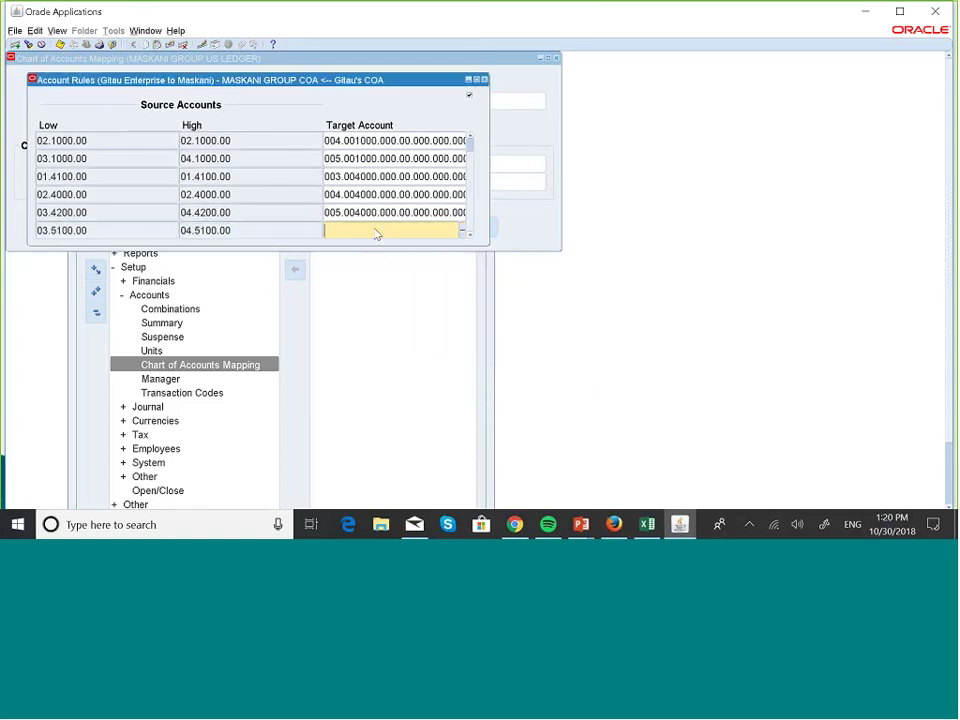
left_click(463, 234)
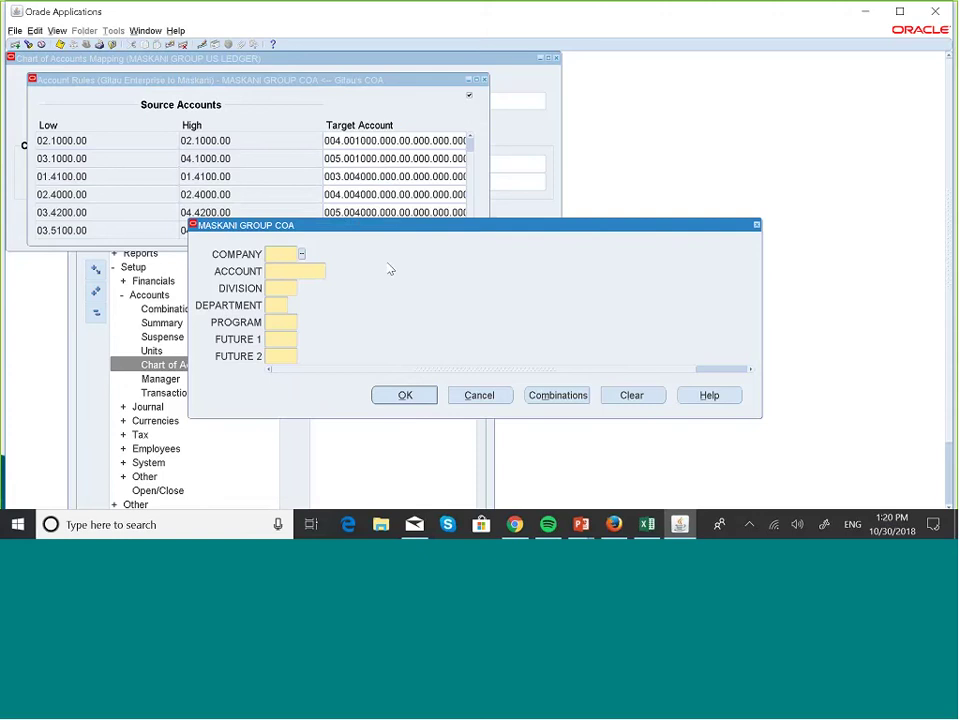
left_click(302, 255)
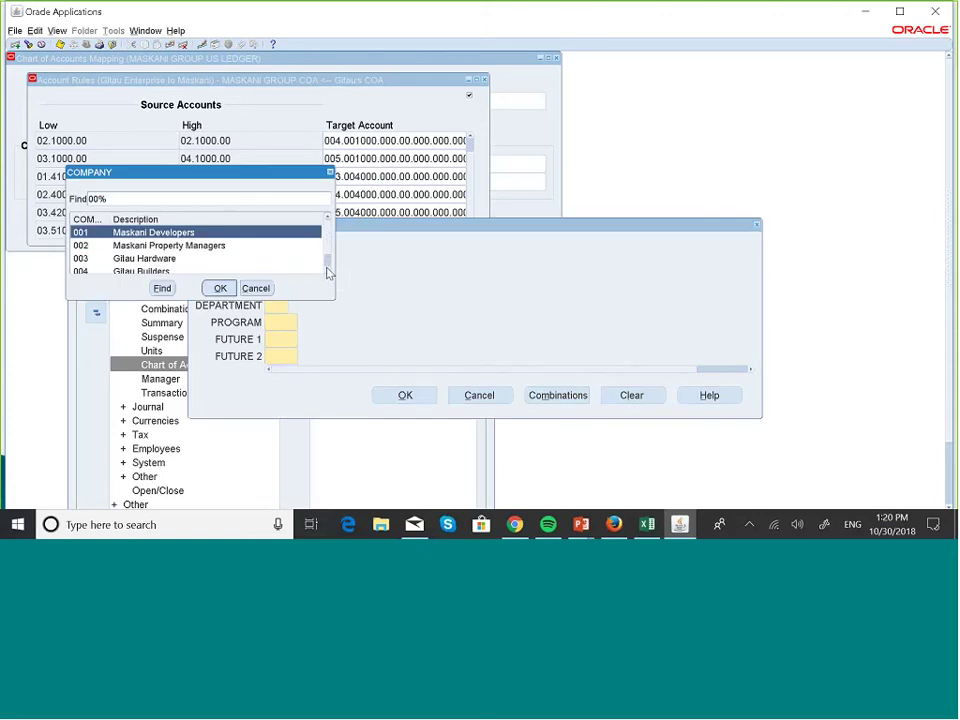
left_click(327, 271)
left_click(327, 271)
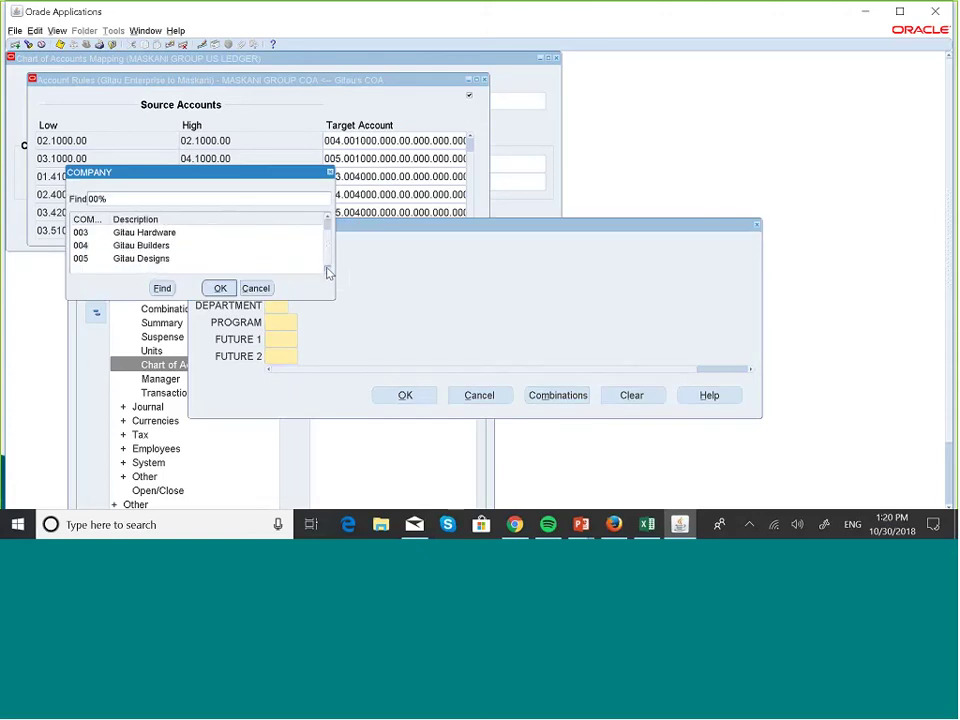
left_click(176, 259)
left_click(220, 289)
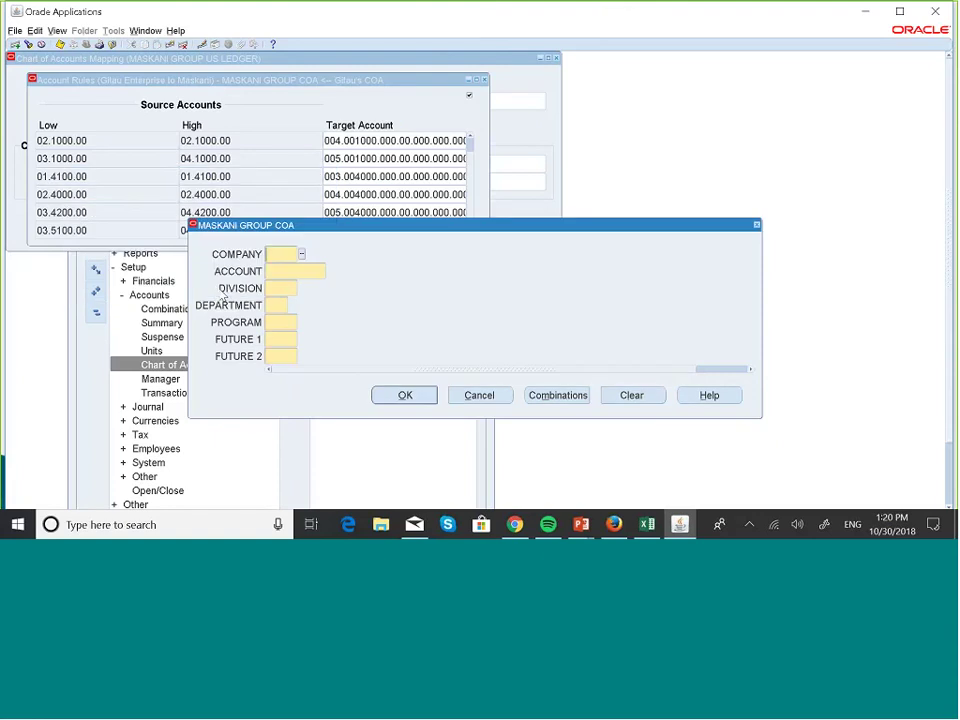
left_click(330, 272)
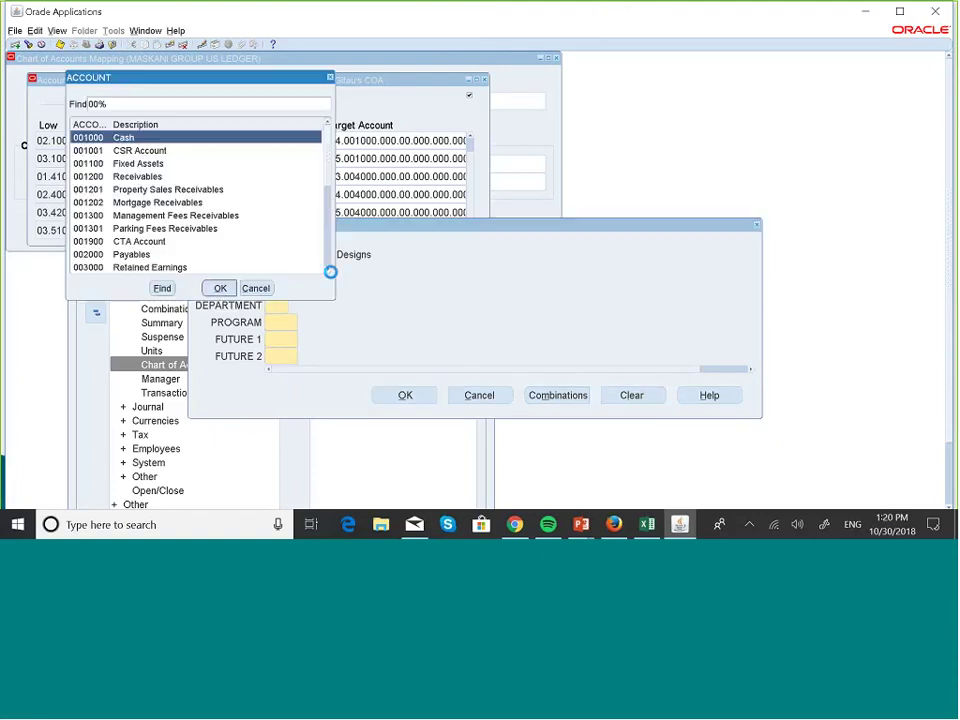
scroll(326, 274, "down", 9)
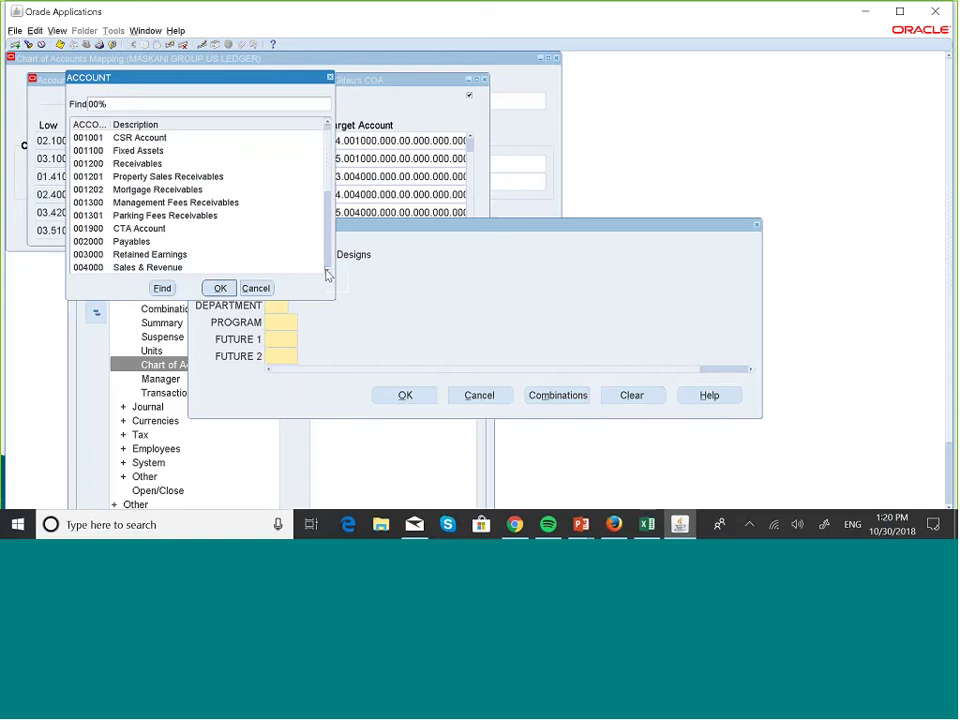
scroll(328, 275, "down", 4)
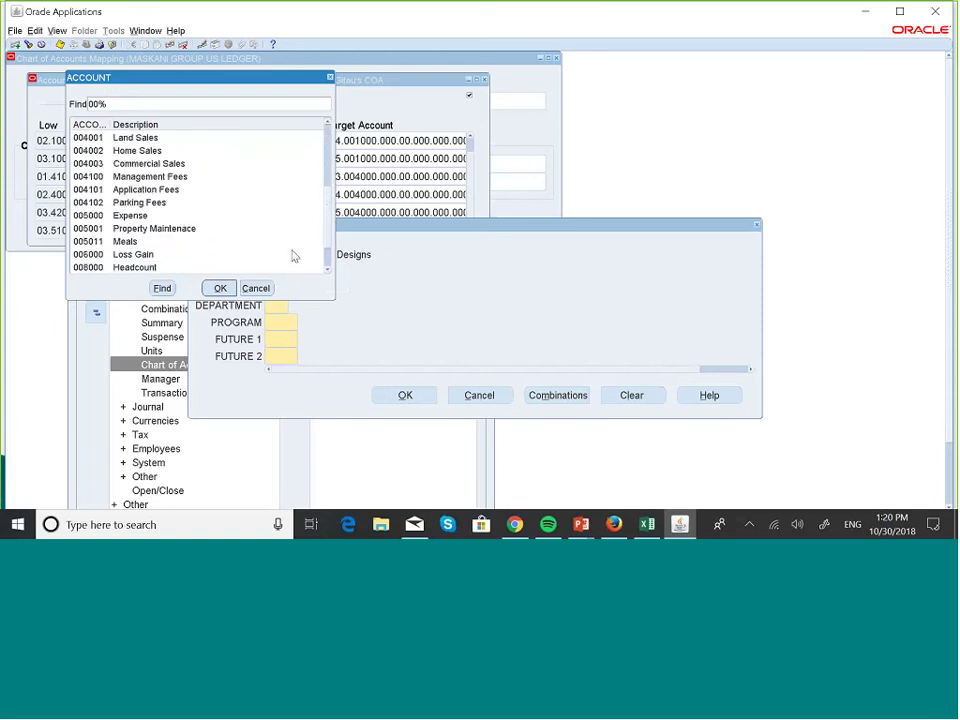
left_click(229, 215)
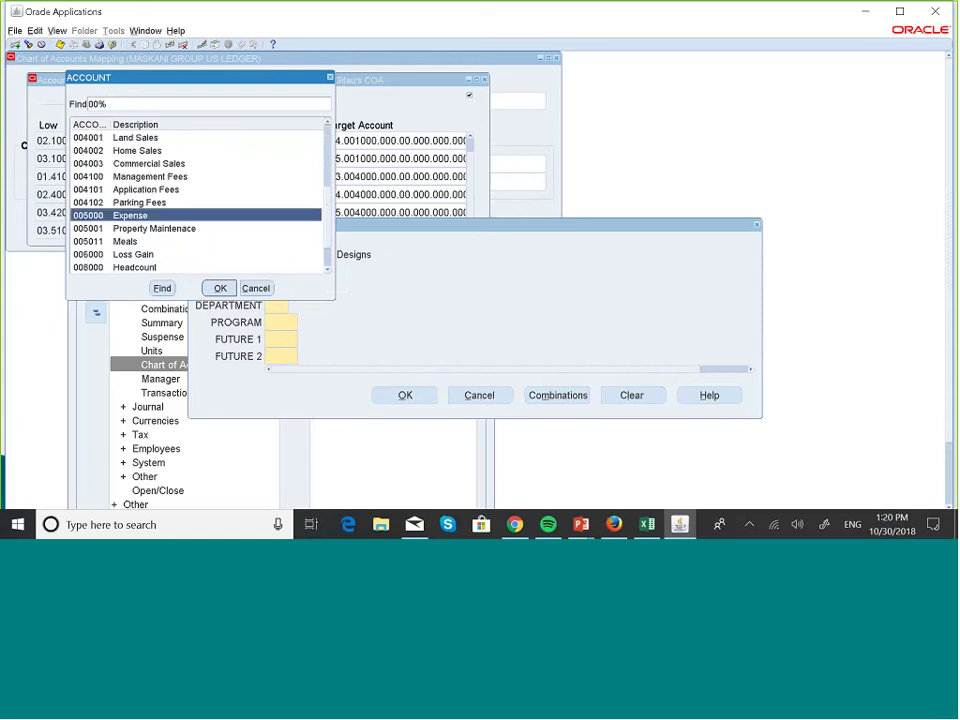
left_click(220, 288)
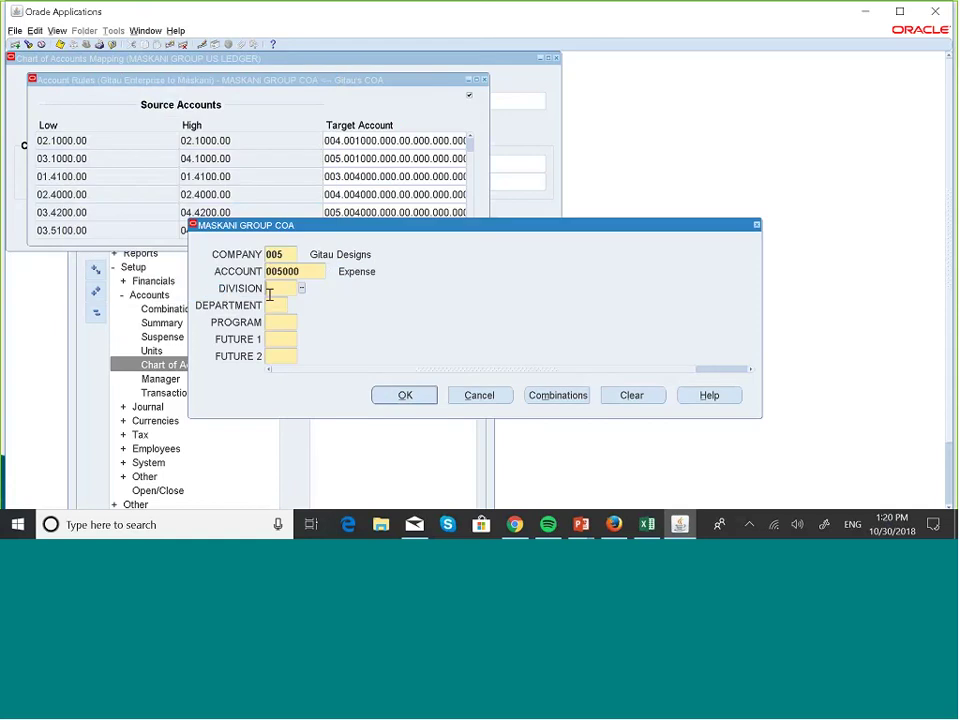
- Complete the 5100 rule's target account with division 000, department 00, program 000, future 1 000 and future 2 000
type("000")
key("Tab")
type("00")
key("Tab")
type("000")
key("Tab")
type("000")
key("Tab")
type("0")
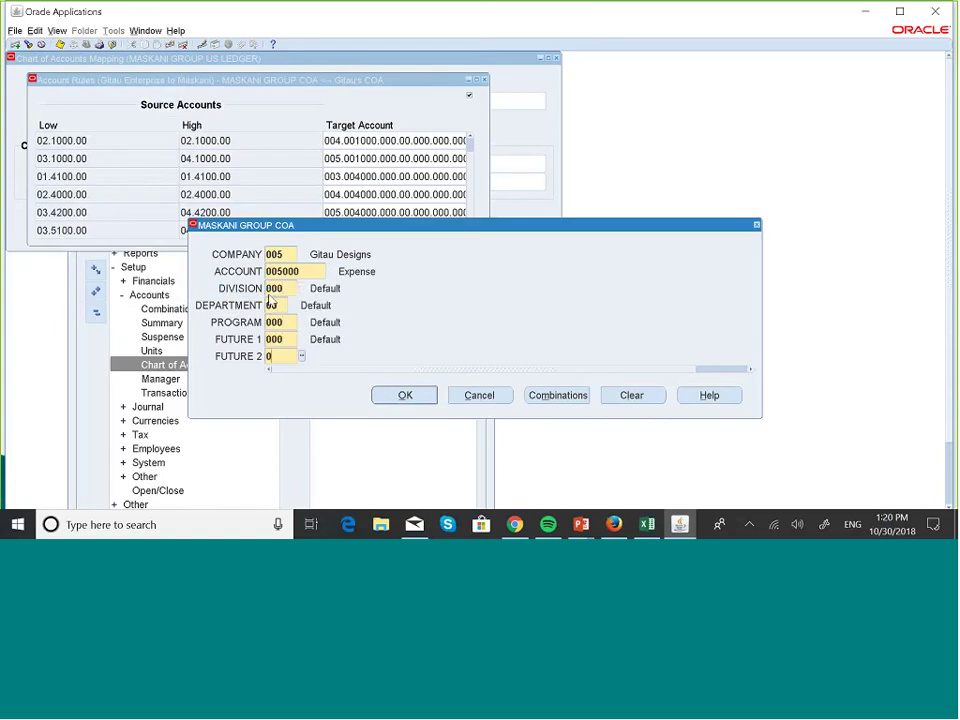
type("00")
left_click(404, 395)
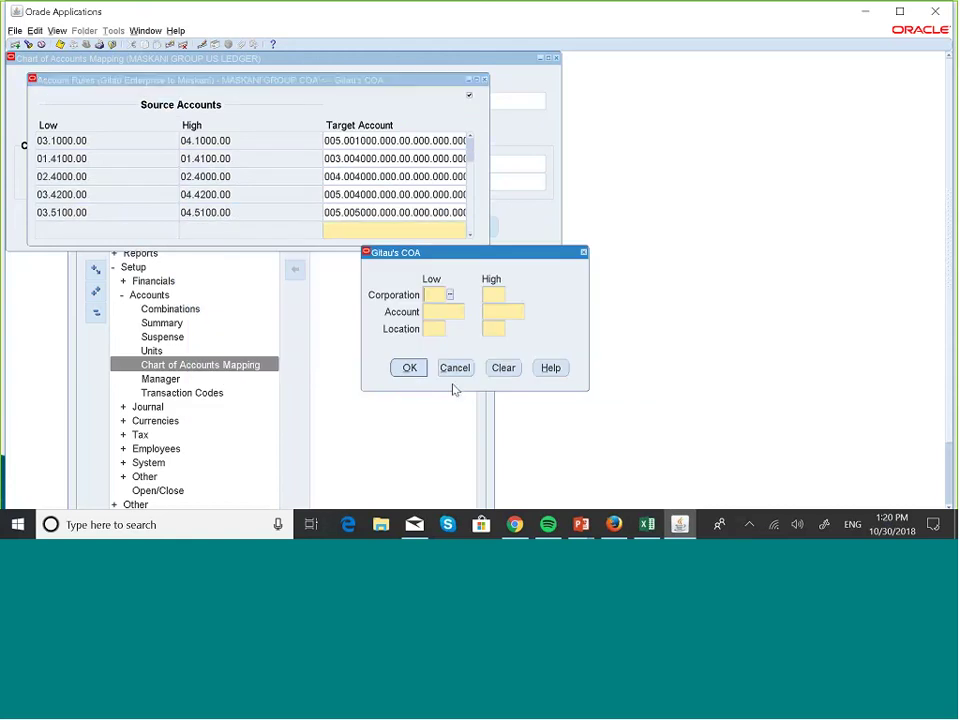
- Dismiss the blank source range for a further rule and close the account rules and the chart of accounts mapping
left_click(583, 252)
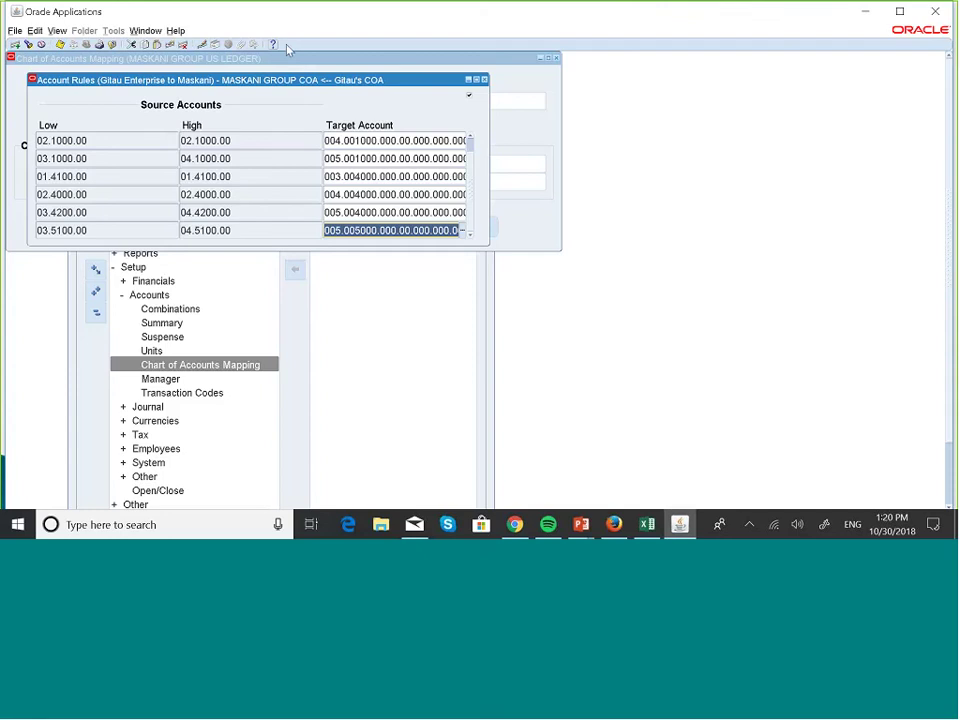
left_click(484, 79)
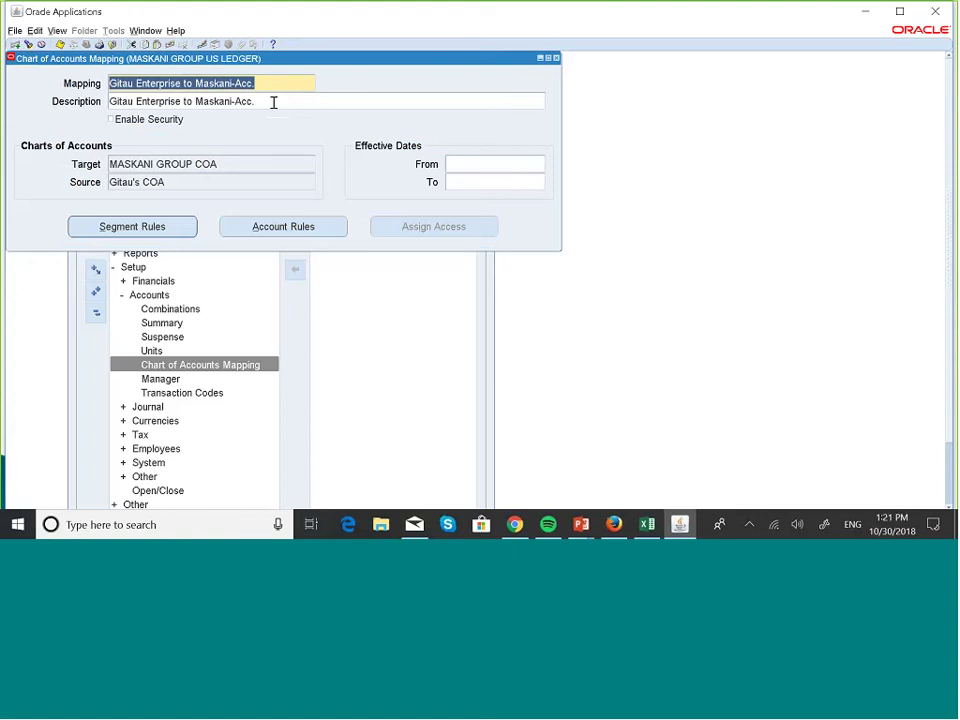
key("Tab")
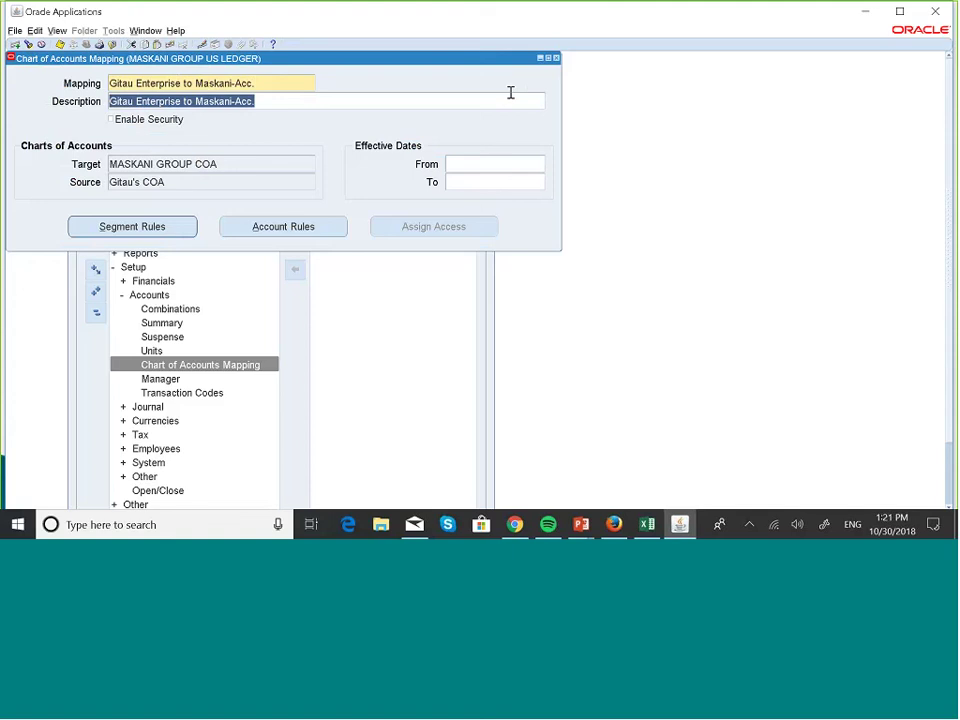
left_click(556, 58)
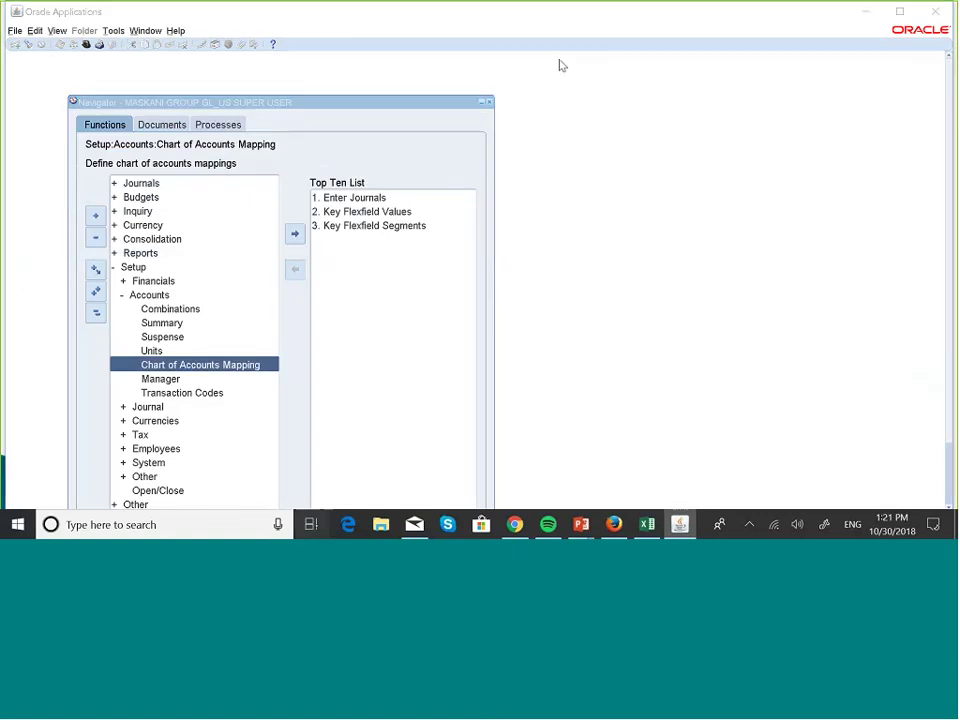
- Switch to the PowerPoint slide show and advance to the slide on defining a consolidation for account rules mapping
key("super+Tab")
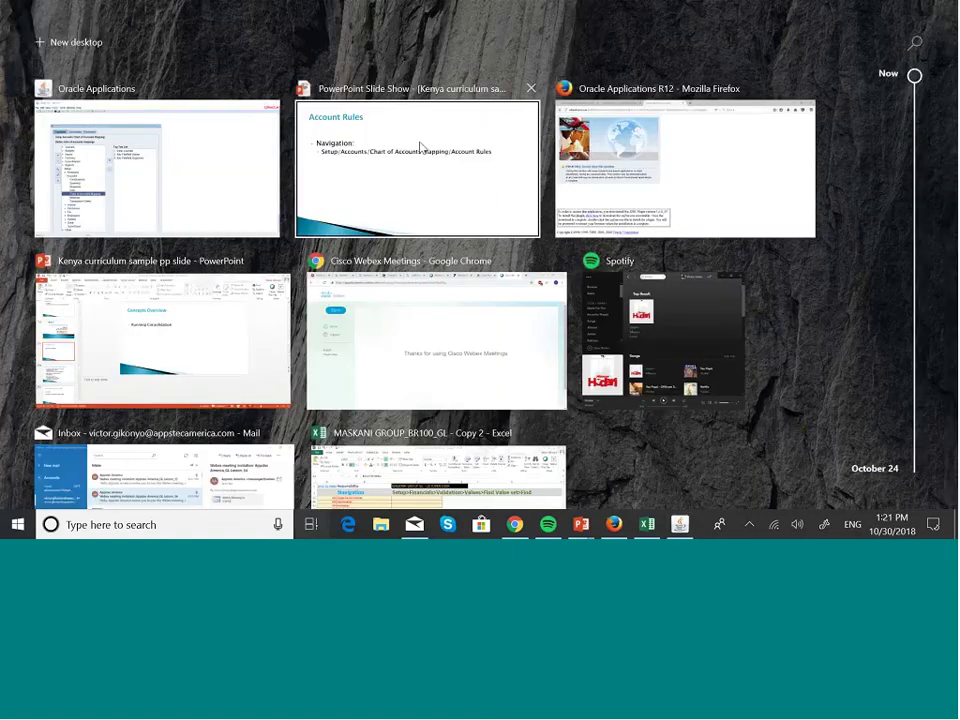
left_click(420, 147)
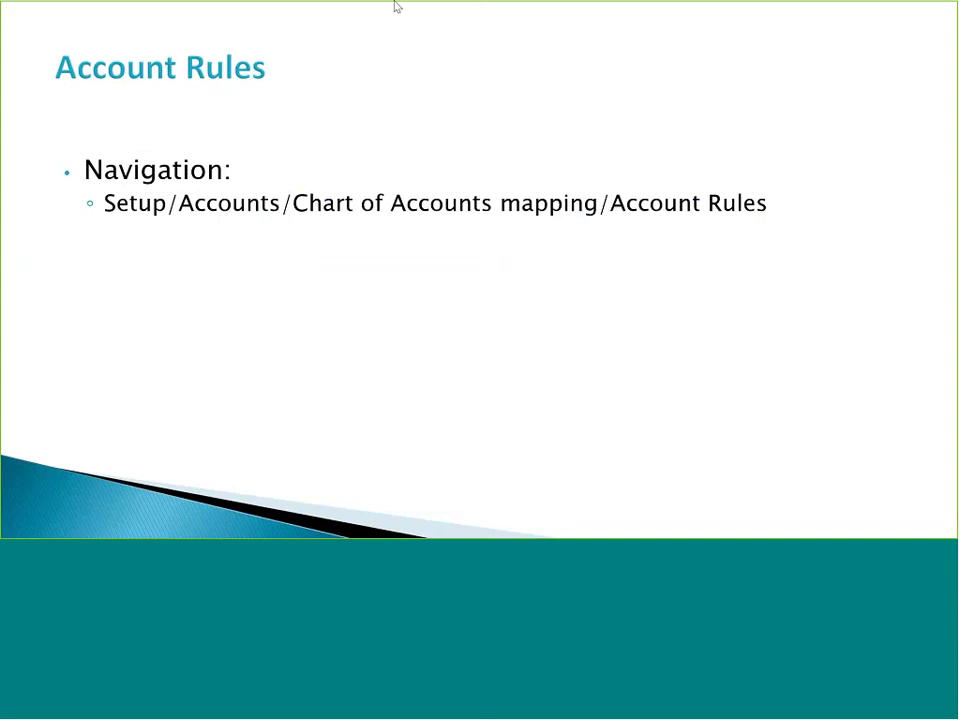
left_click(345, 20)
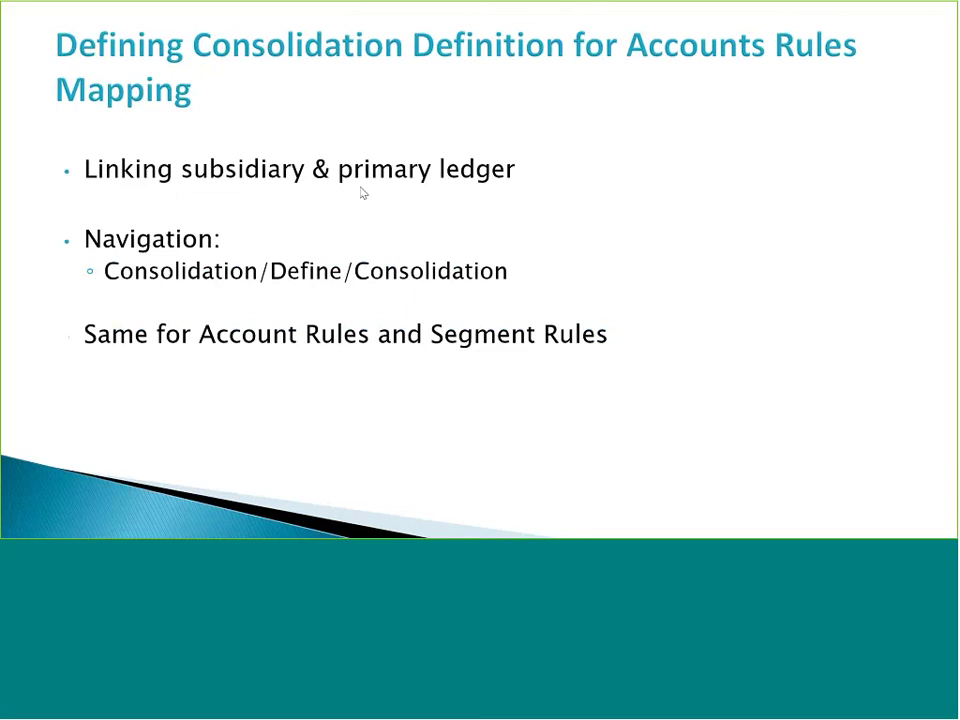
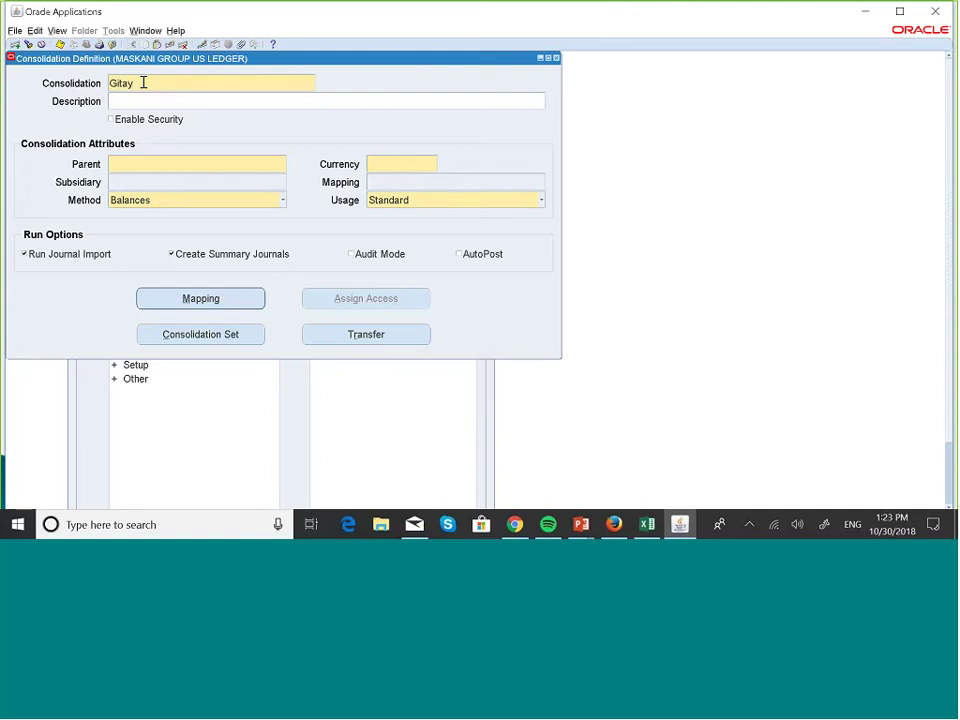
- Name the new consolidation Gitau Enterprise to Maskani Group
key("BackSpace")
type("u")
key("Caps_Lock")
type("E")
key("Caps_Lock")
type("nter")
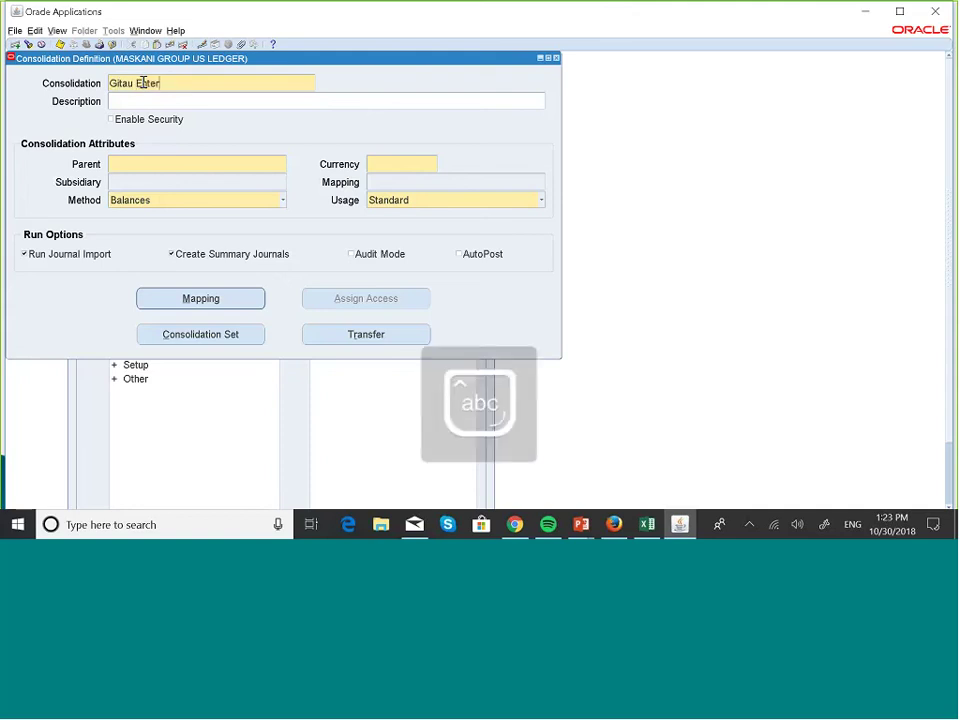
type("prise")
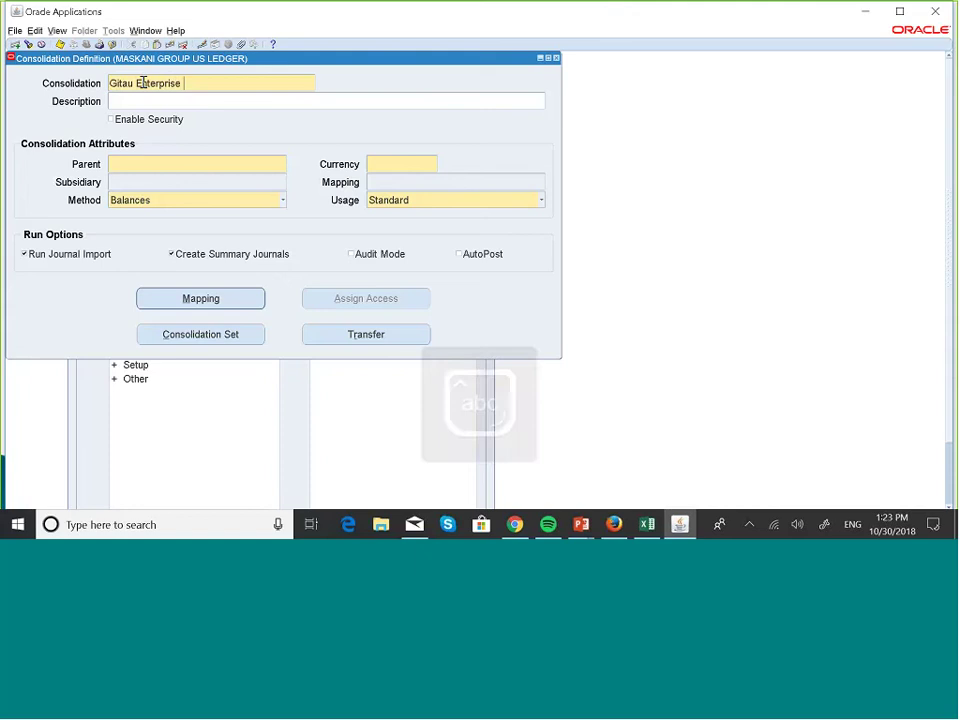
key("Caps_Lock")
key("Caps_Lock")
type("to Maskn")
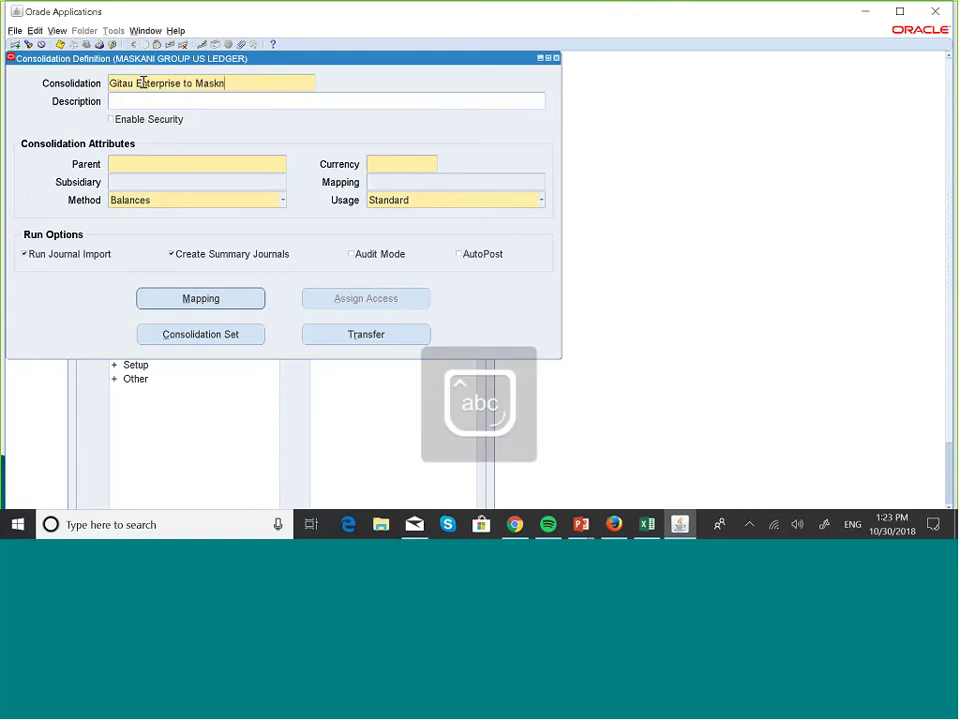
key("BackSpace")
type("a")
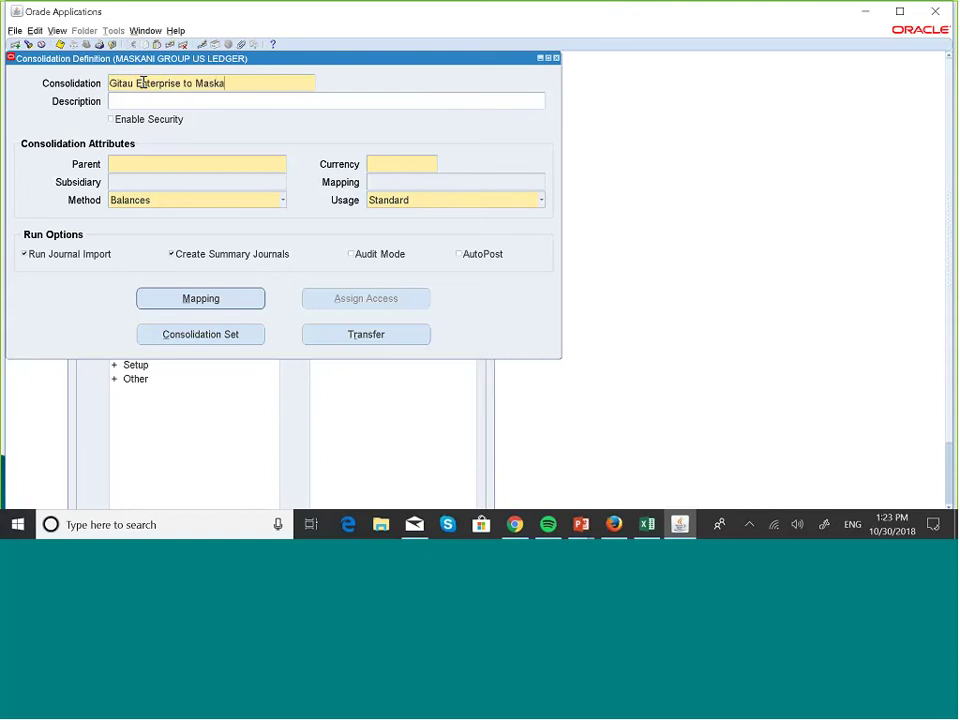
type("ni Gro")
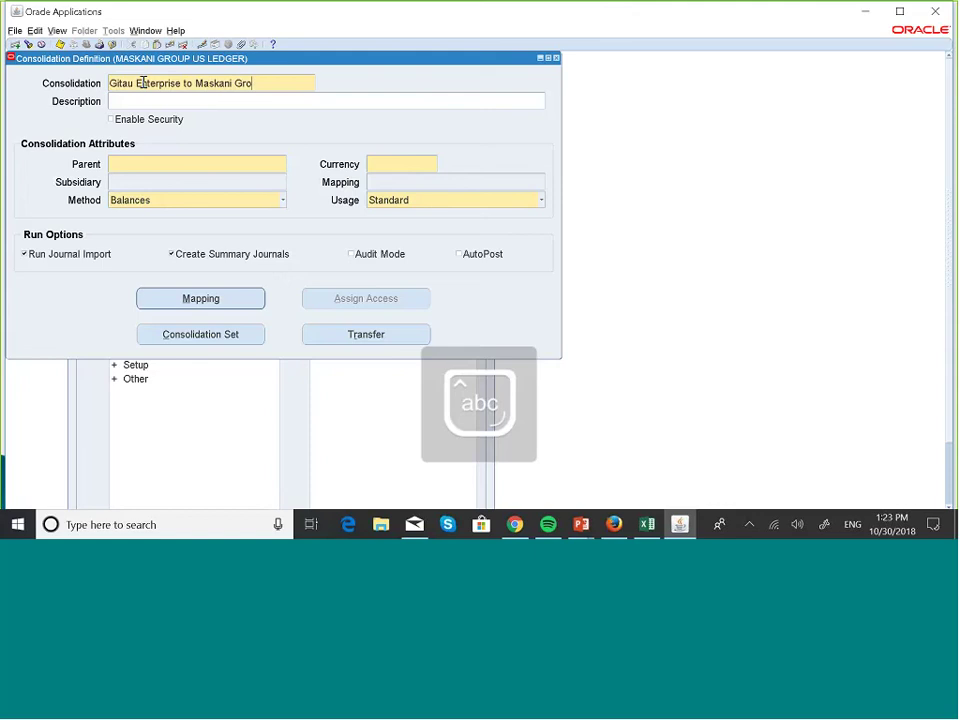
type("up")
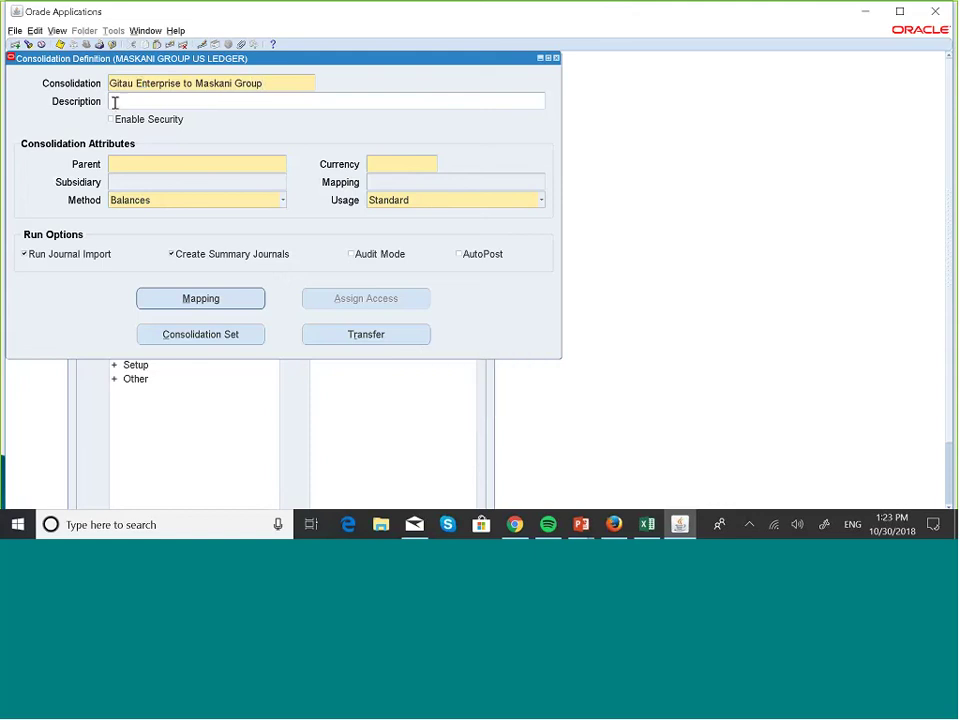
- Copy the consolidation name into the description, giving Gitau Enterprise to Maskani Group
left_click(114, 101)
triple_click(278, 90)
key("ctrl+c")
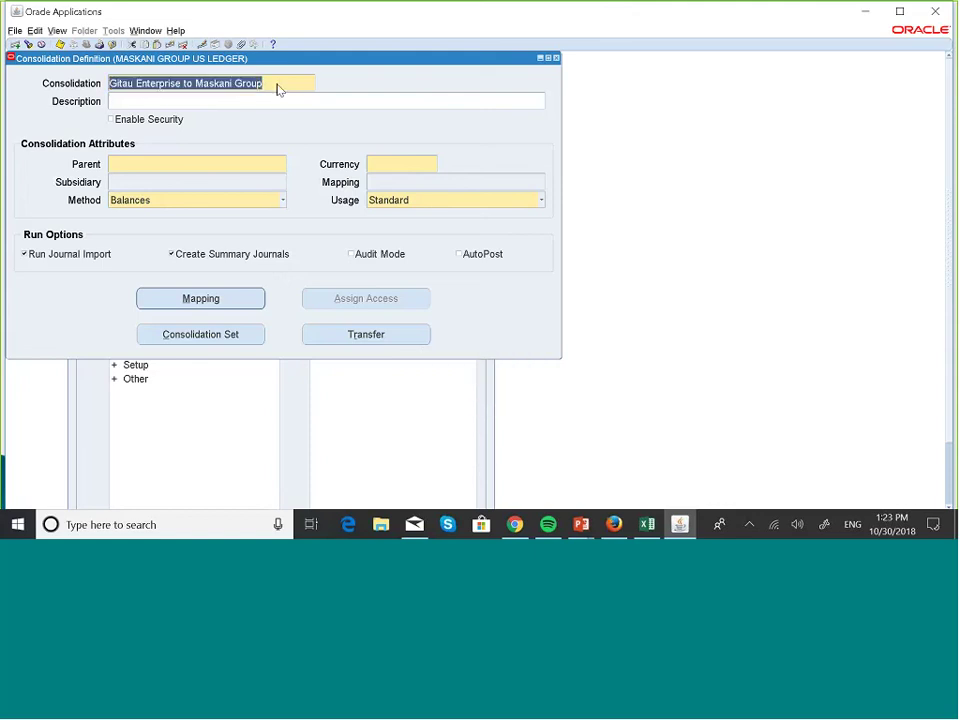
left_click(193, 100)
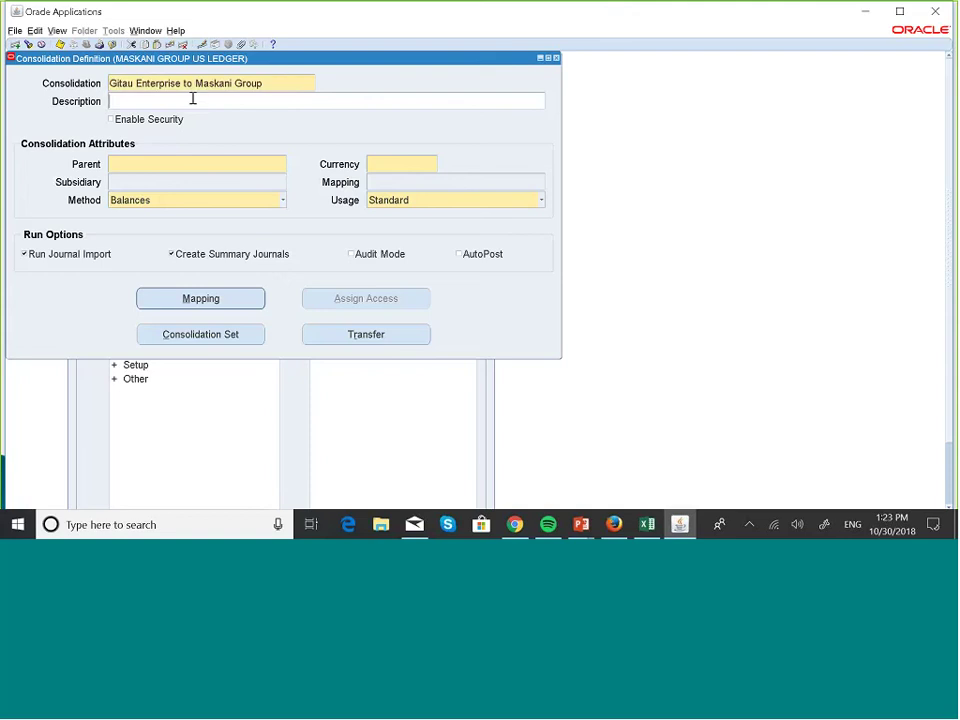
key("ctrl+v")
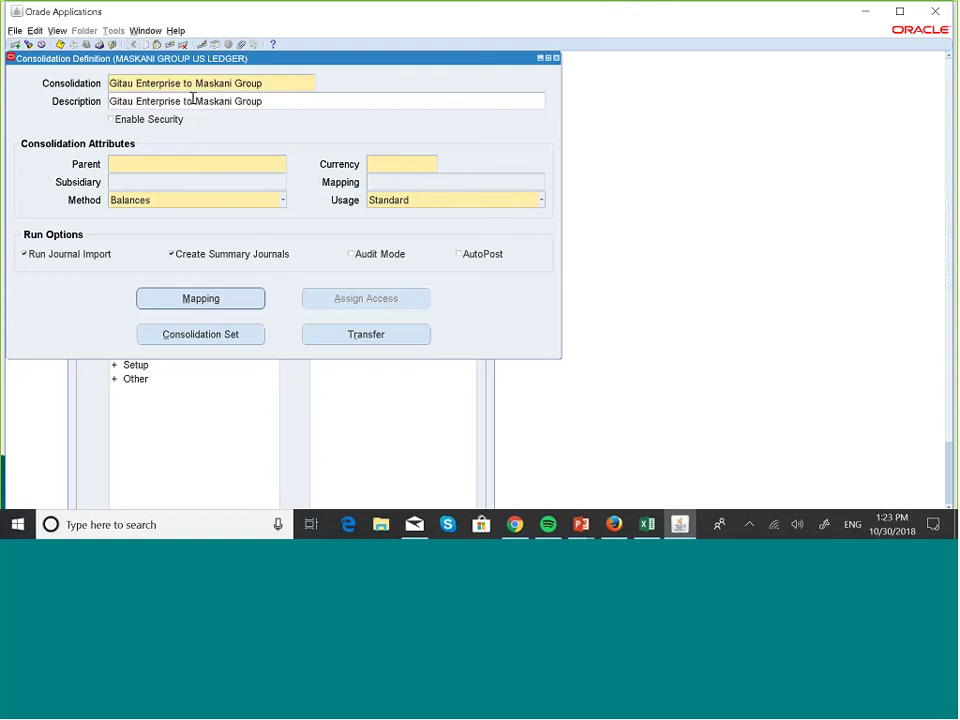
- Set the consolidation's parent to MASKANI GROUP US LEDGER and its currency to USD
left_click(146, 158)
type("maskan")
key("Tab")
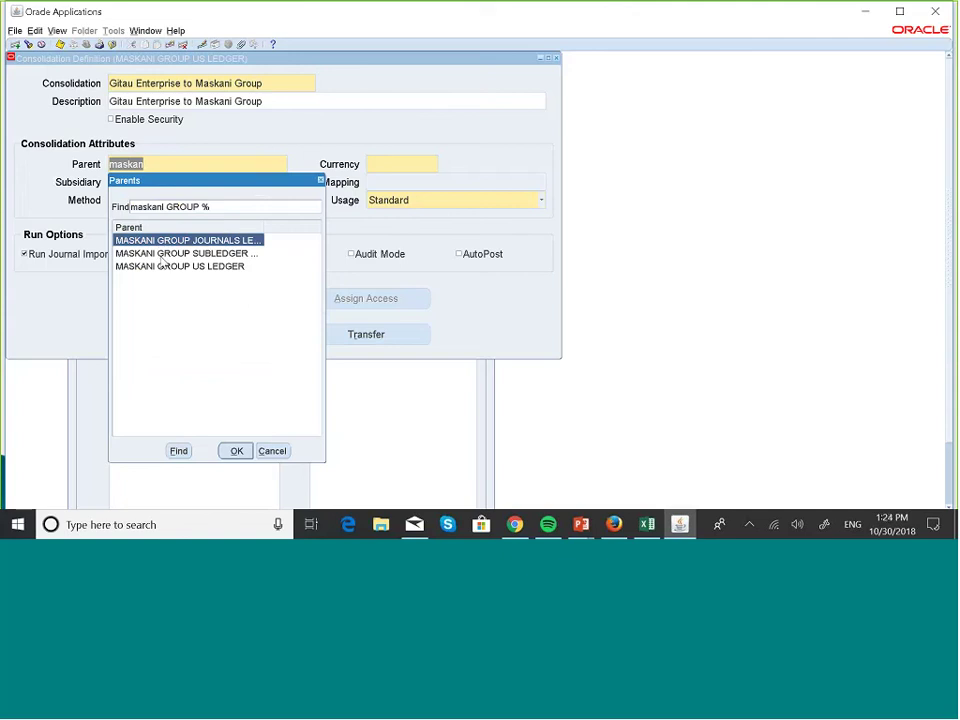
left_click(216, 269)
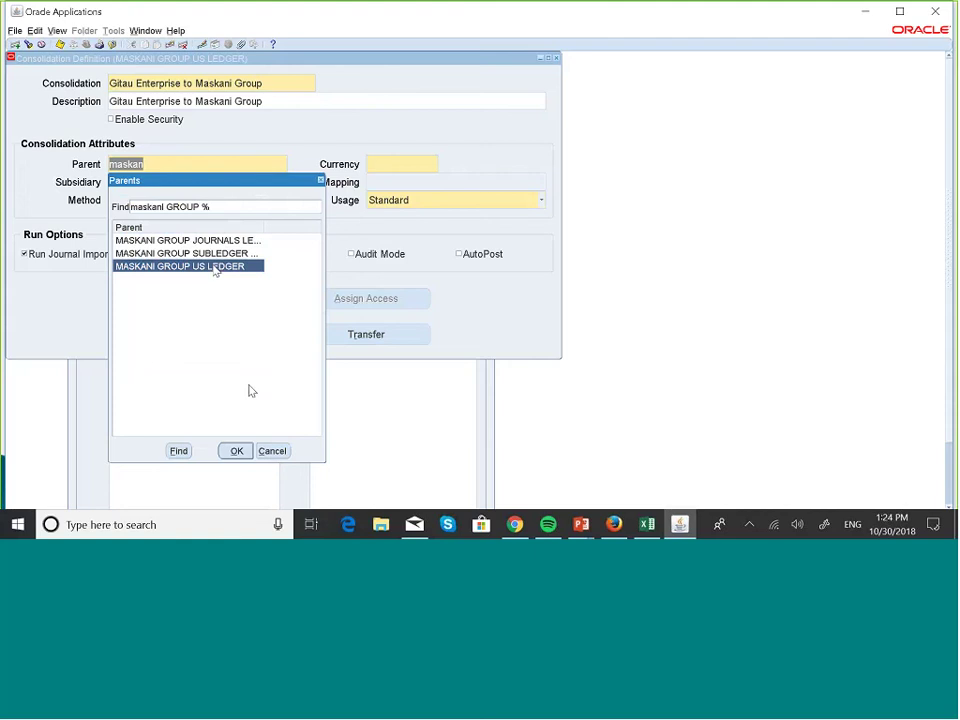
left_click(237, 451)
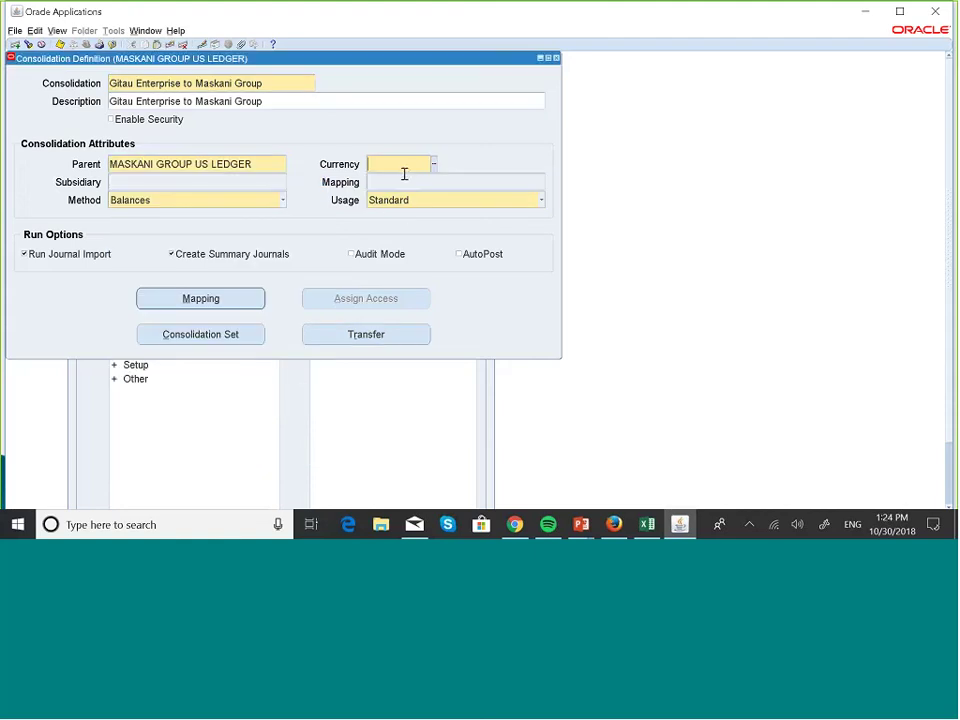
type("usd")
- Search the subsidiaries for Gitau and choose Gitau Journals Level USD as the consolidation's subsidiary
left_click(269, 181)
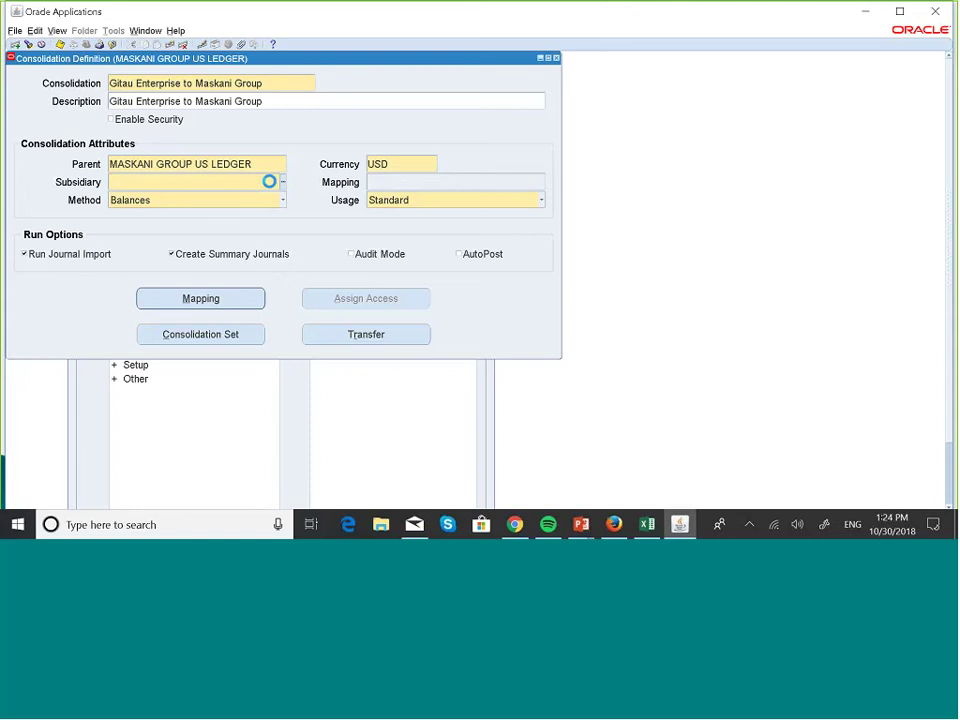
left_click(285, 185)
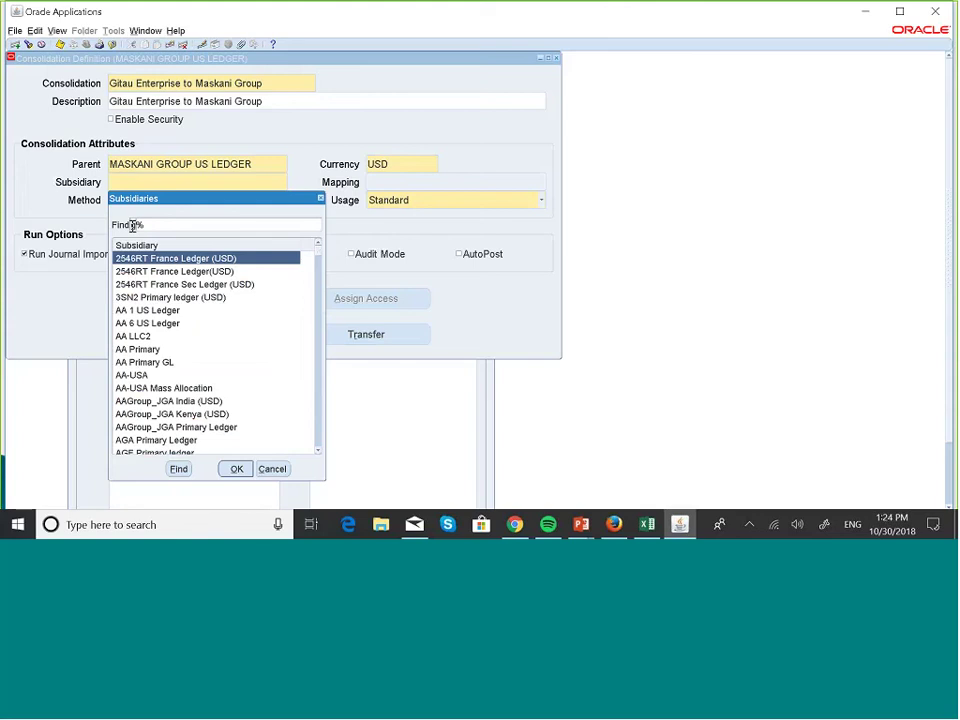
type("Gitau")
left_click(178, 468)
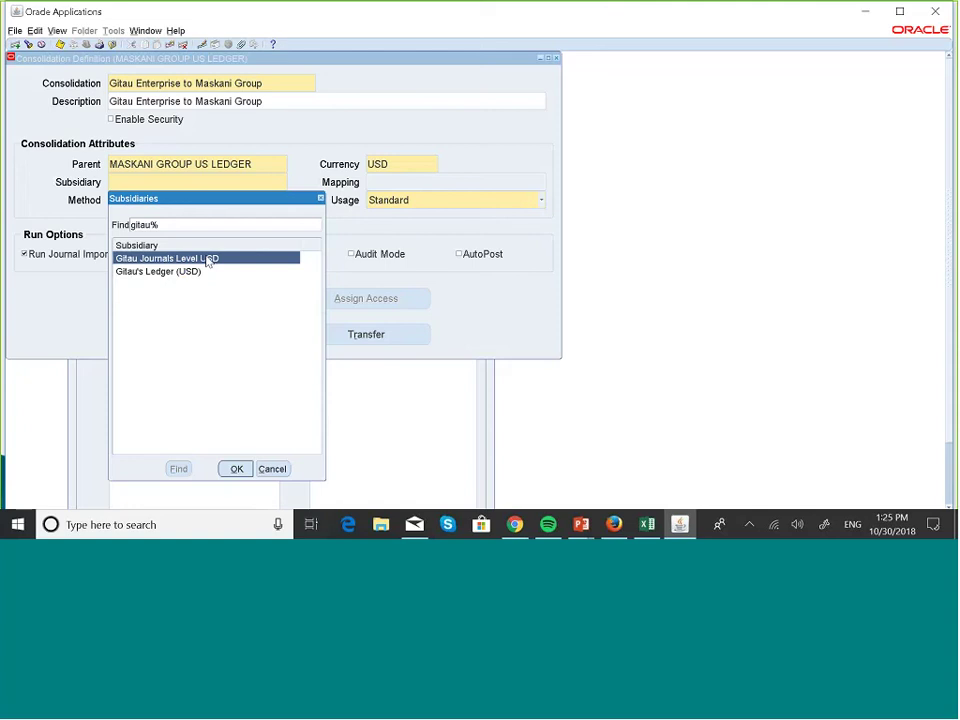
left_click(237, 469)
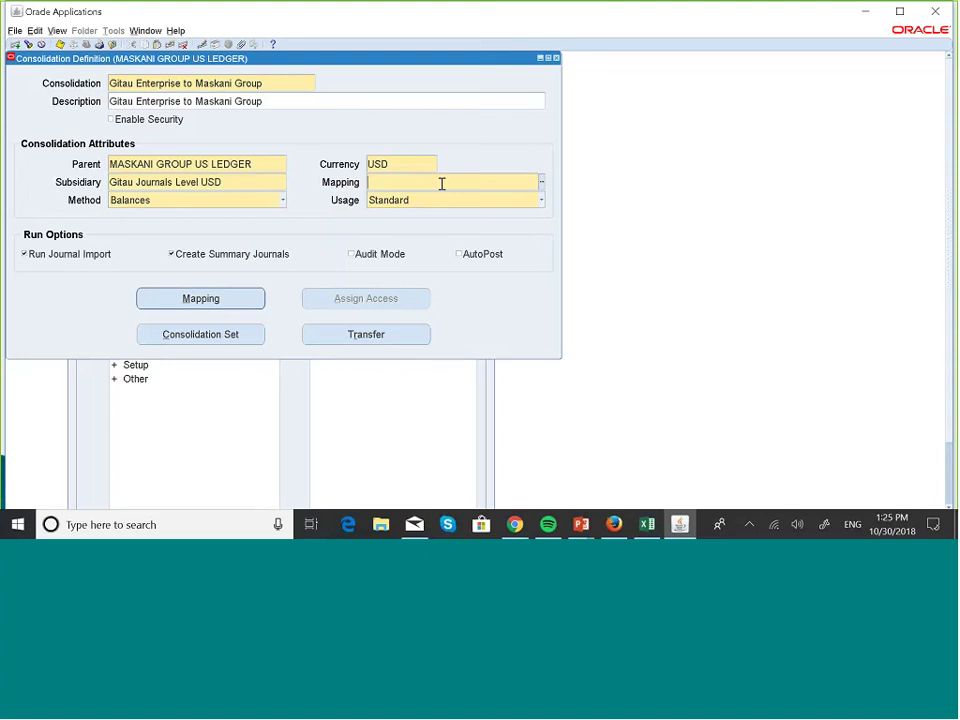
- Assign the mapping Gitau Enterprise to Maskani-Acc. to the consolidation and close the consolidation definition
type("ma")
key("BackSpace")
key("BackSpace")
type("gitau")
key("Tab")
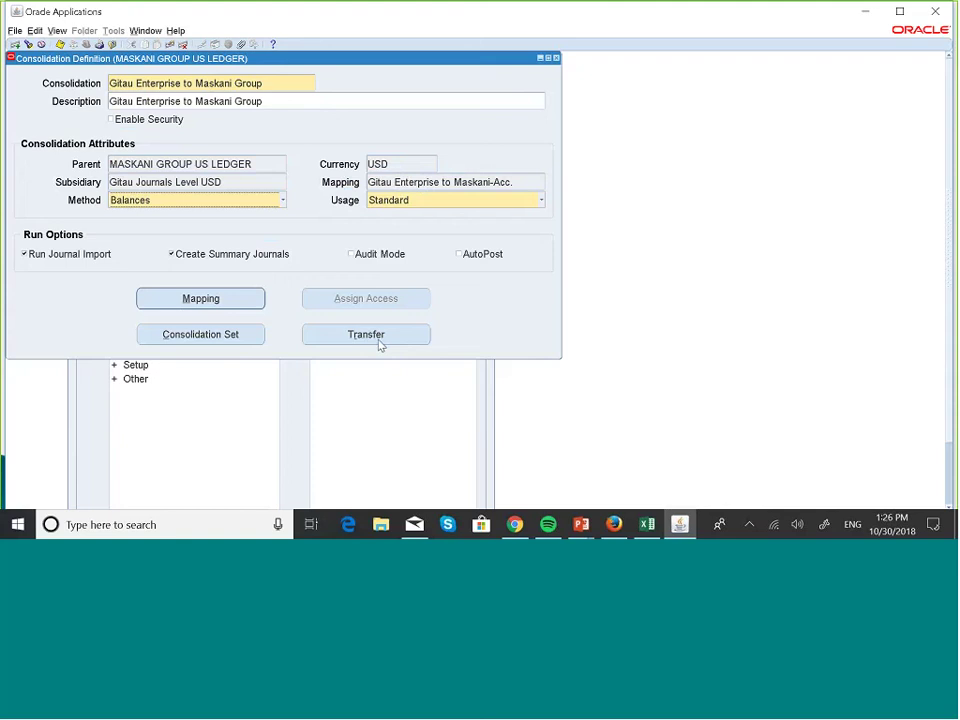
left_click(556, 58)
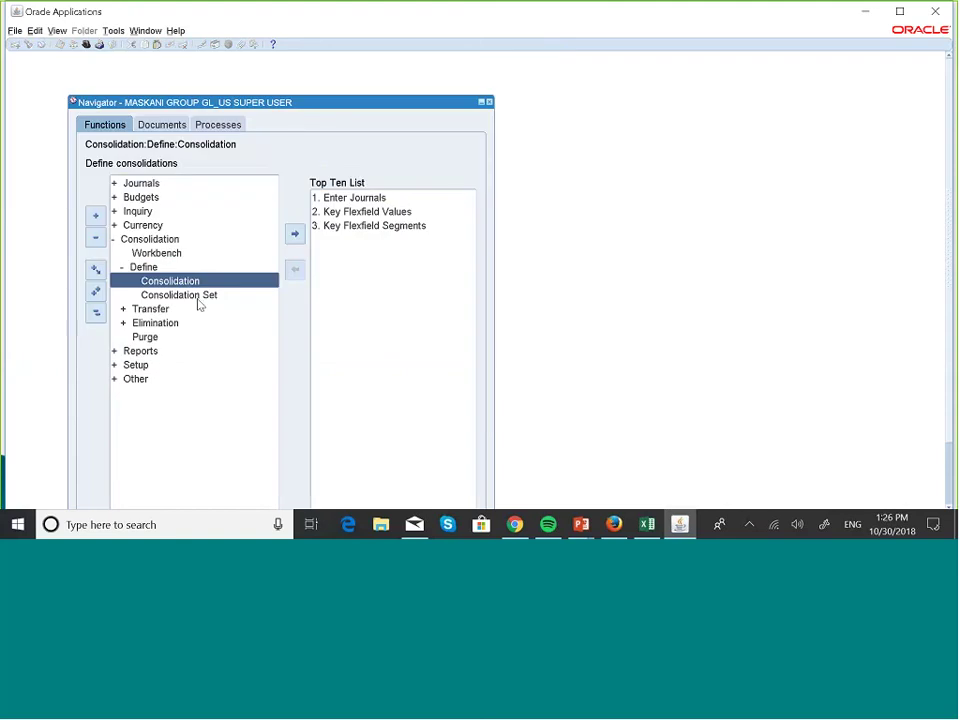
- Reopen the consolidation definition form and query the saved consolidation with Gita%
double_click(150, 309)
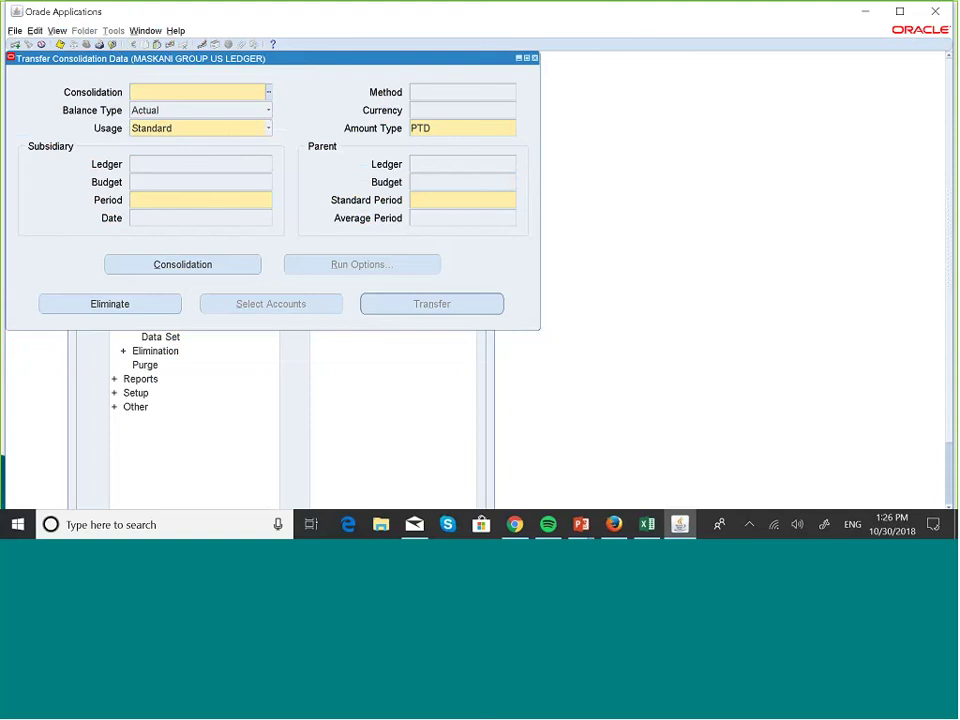
left_click(535, 59)
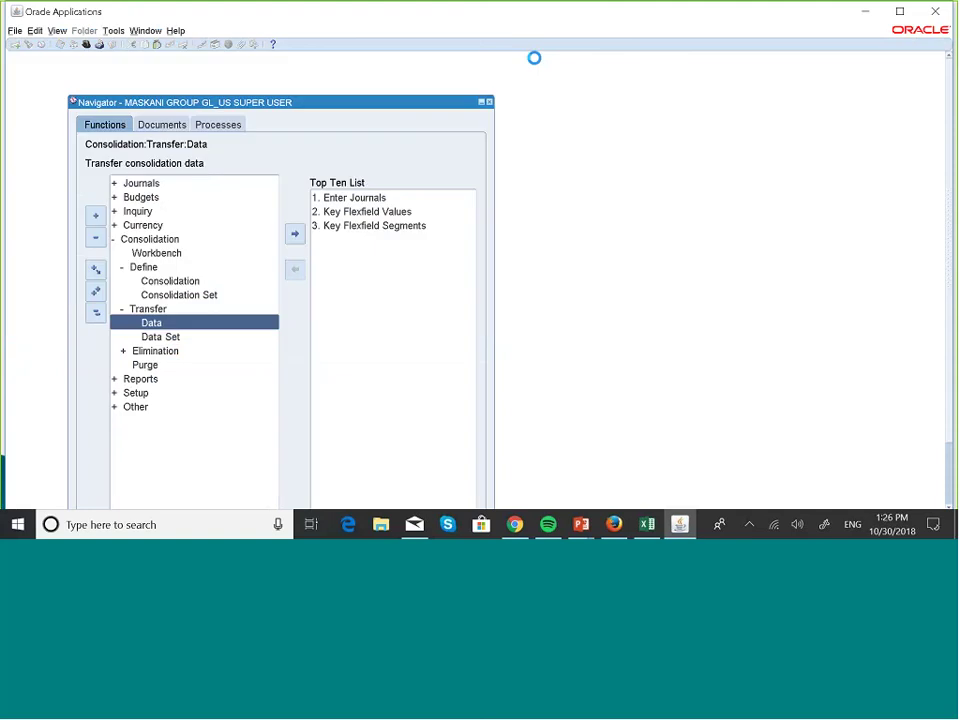
left_click(182, 284)
double_click(181, 285)
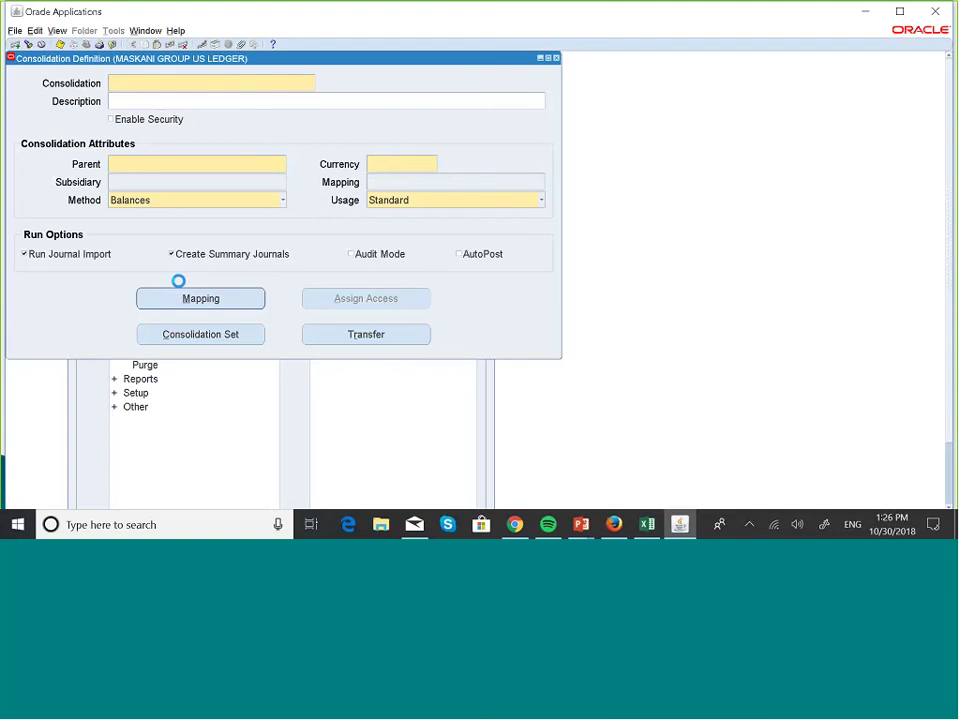
type("g")
key("BackSpace")
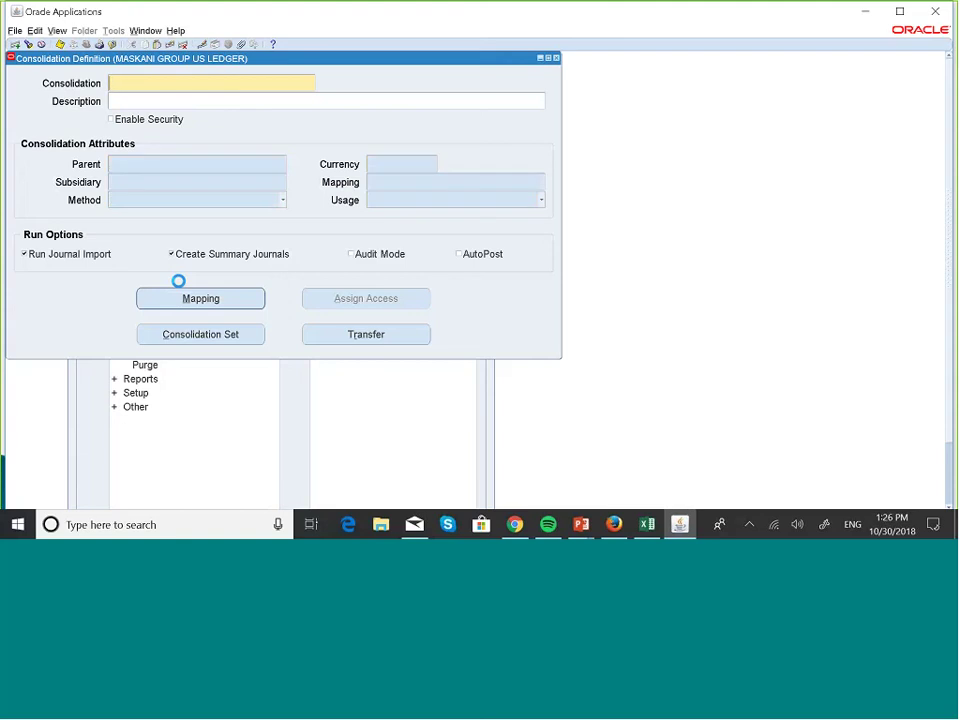
key("Caps_Lock")
key("Caps_Lock")
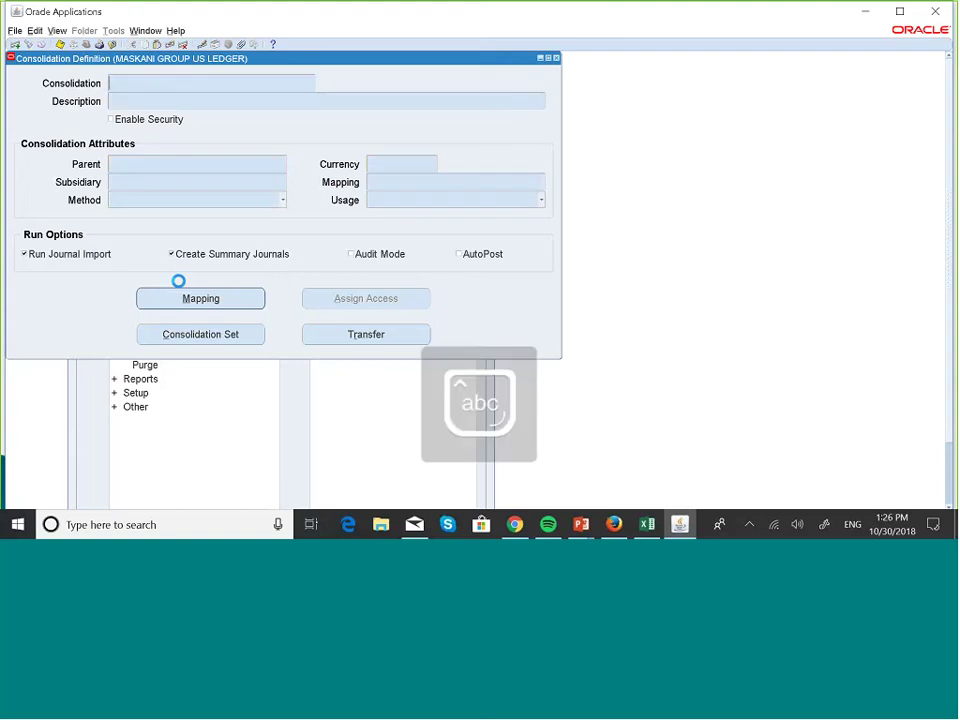
type("Gita")
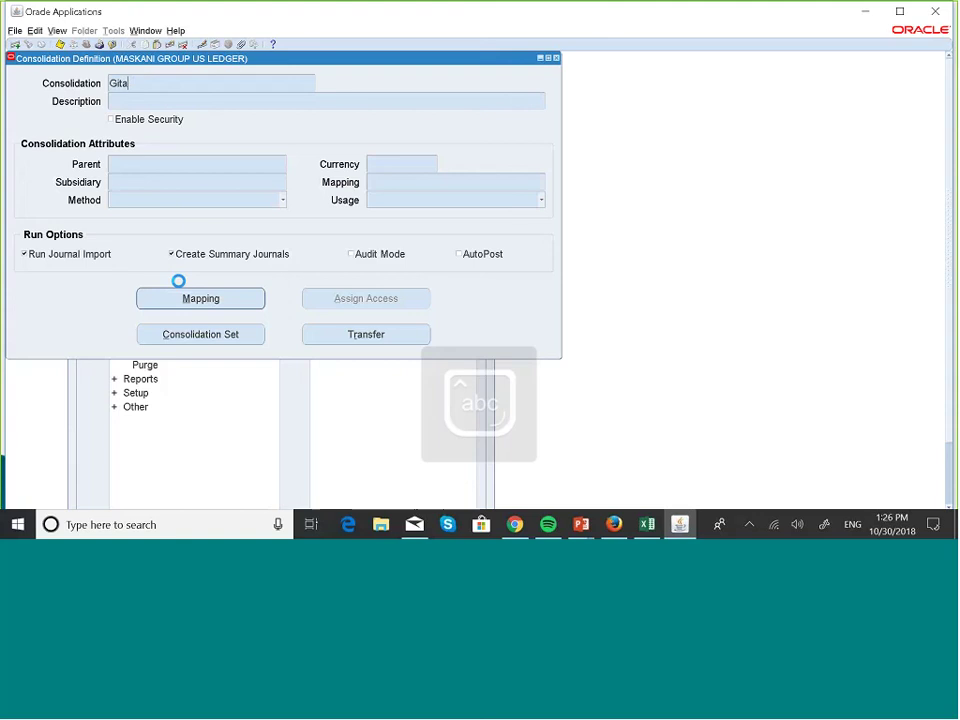
type("%")
key("ctrl+F11")
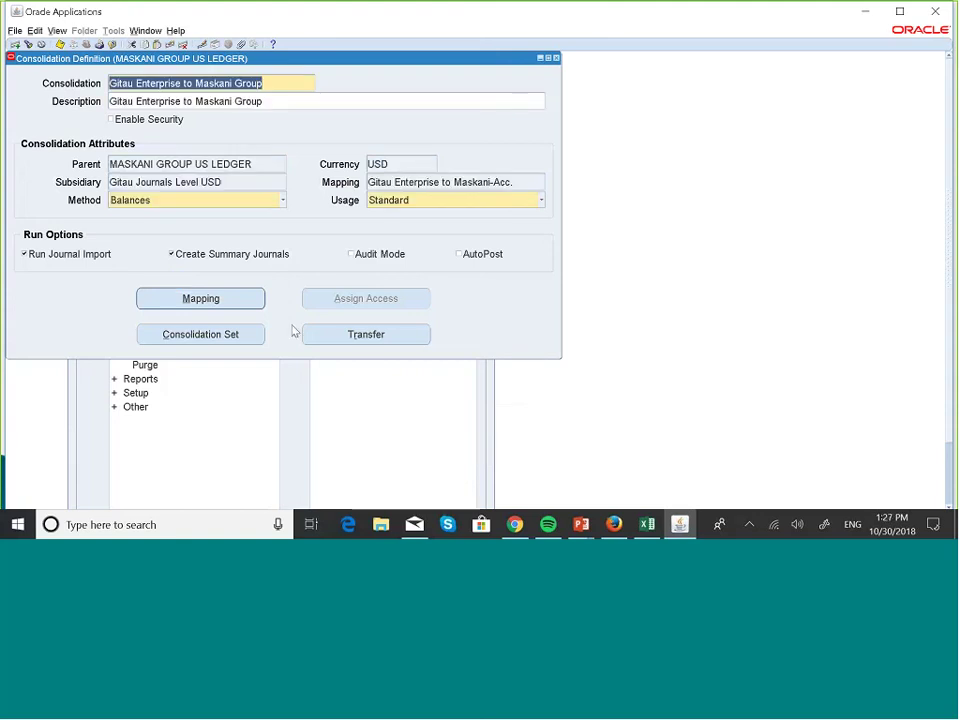
- Start the data transfer for the Gitau Enterprise to Maskani Group consolidation, closing the definition form and keeping balance type Actual
left_click(324, 334)
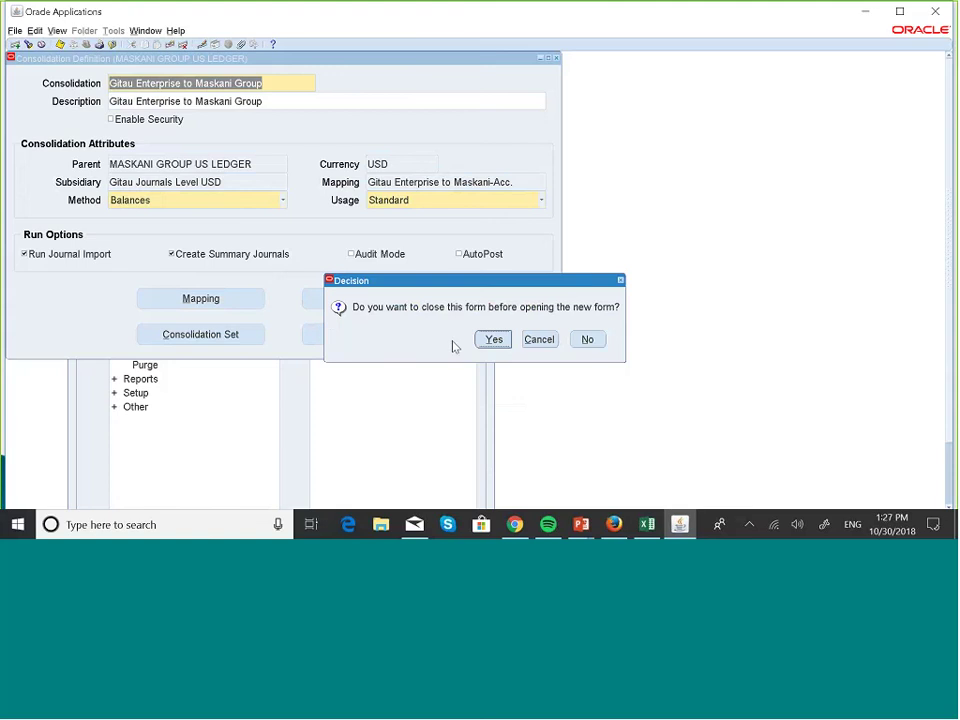
left_click(493, 339)
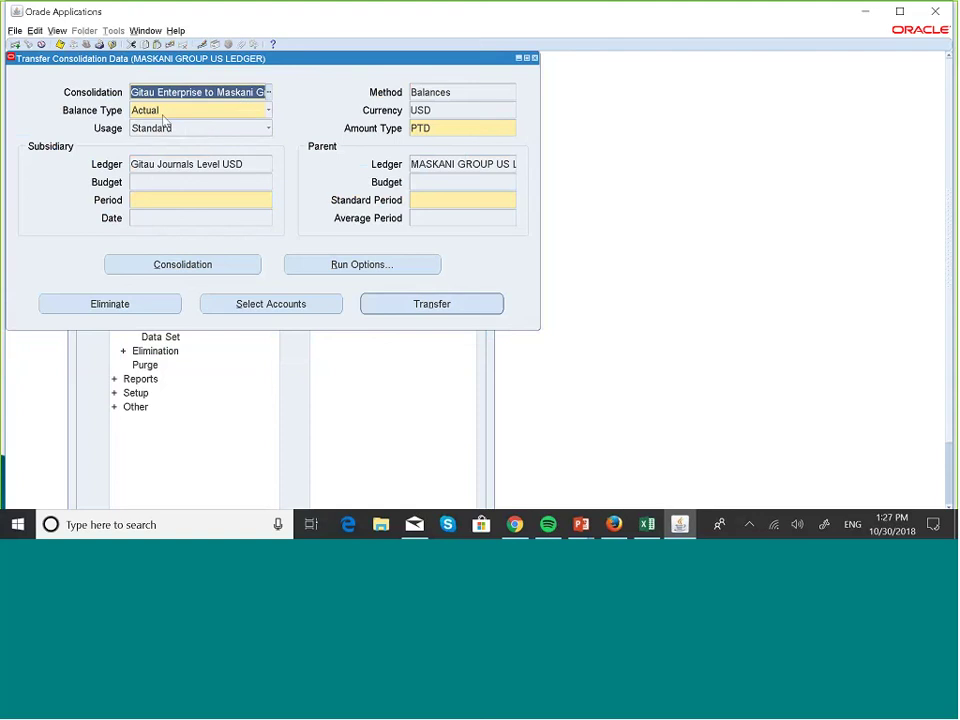
left_click(268, 111)
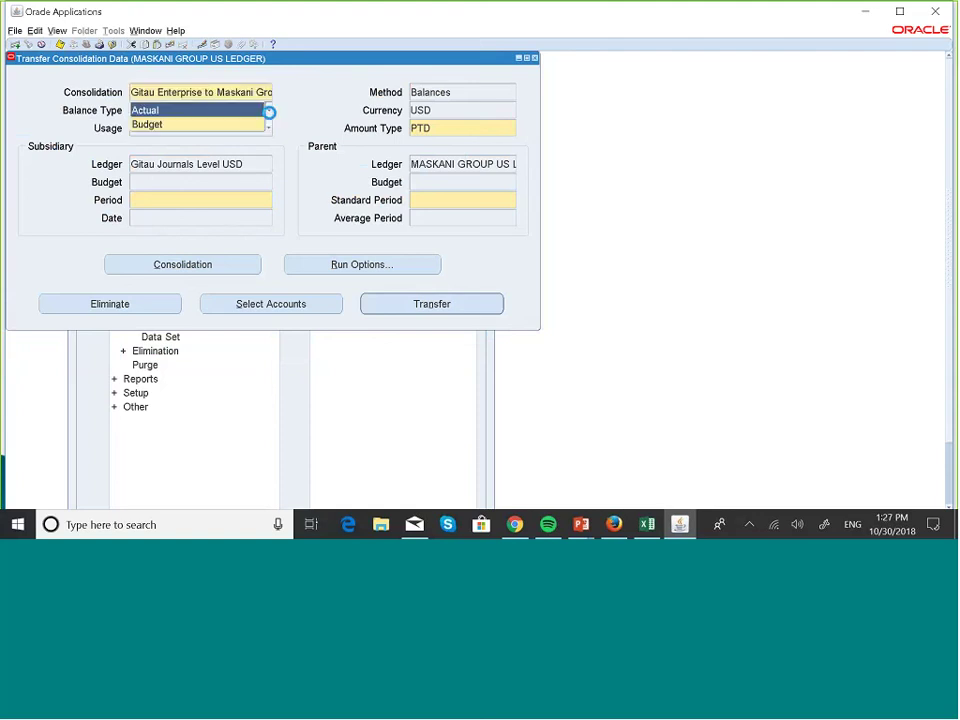
left_click(405, 91)
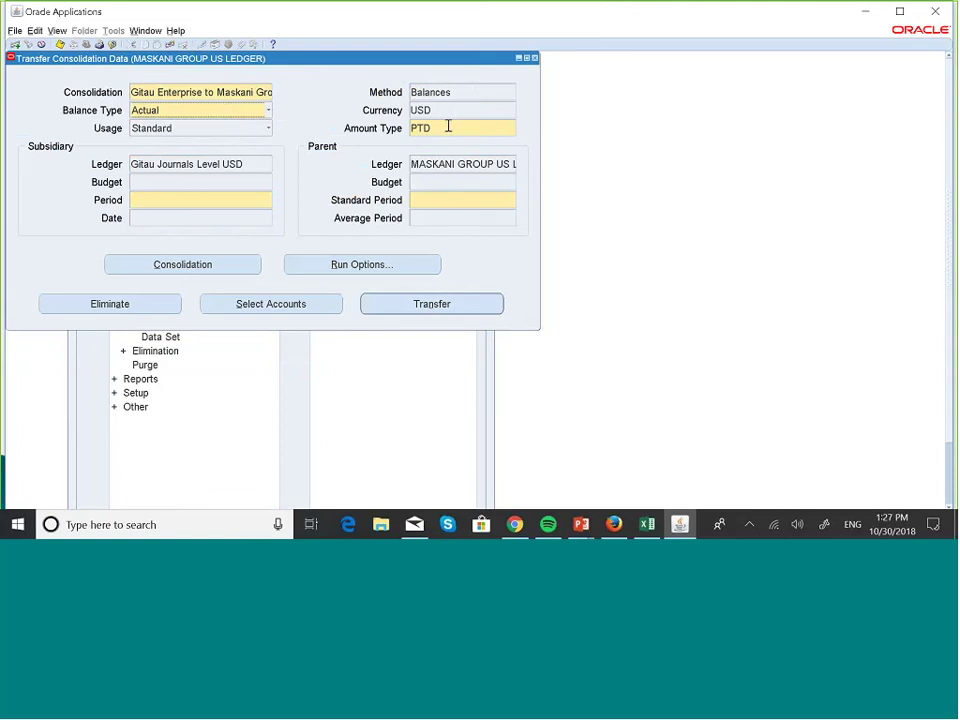
- Set the subsidiary period to Jul-Sep-18 and the parent's standard period to SEP-18 for the consolidation transfer
left_click(214, 197)
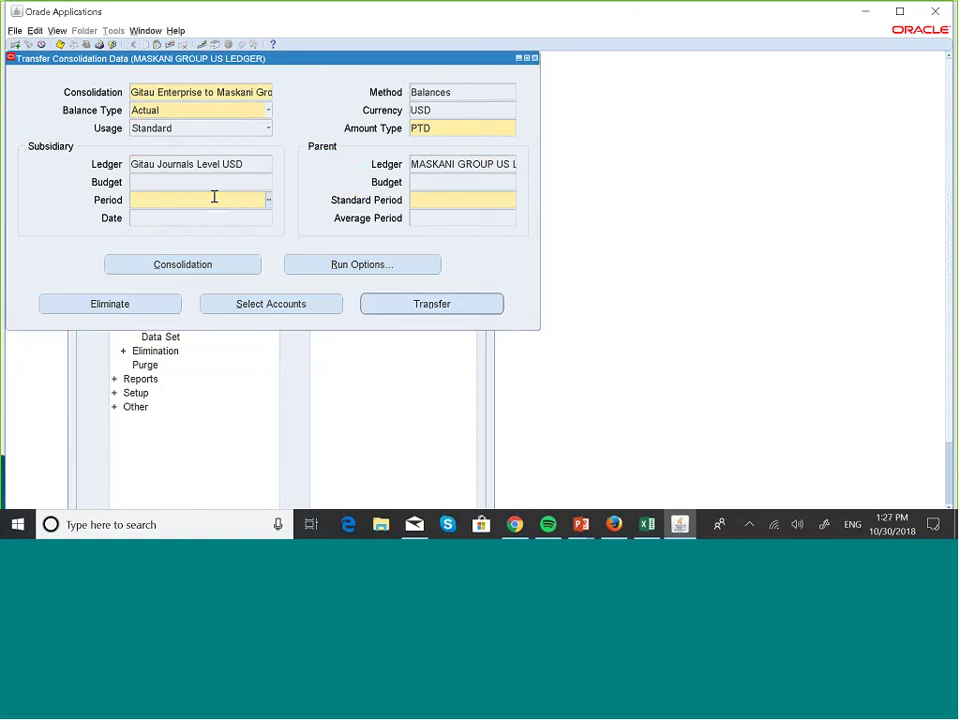
left_click(268, 200)
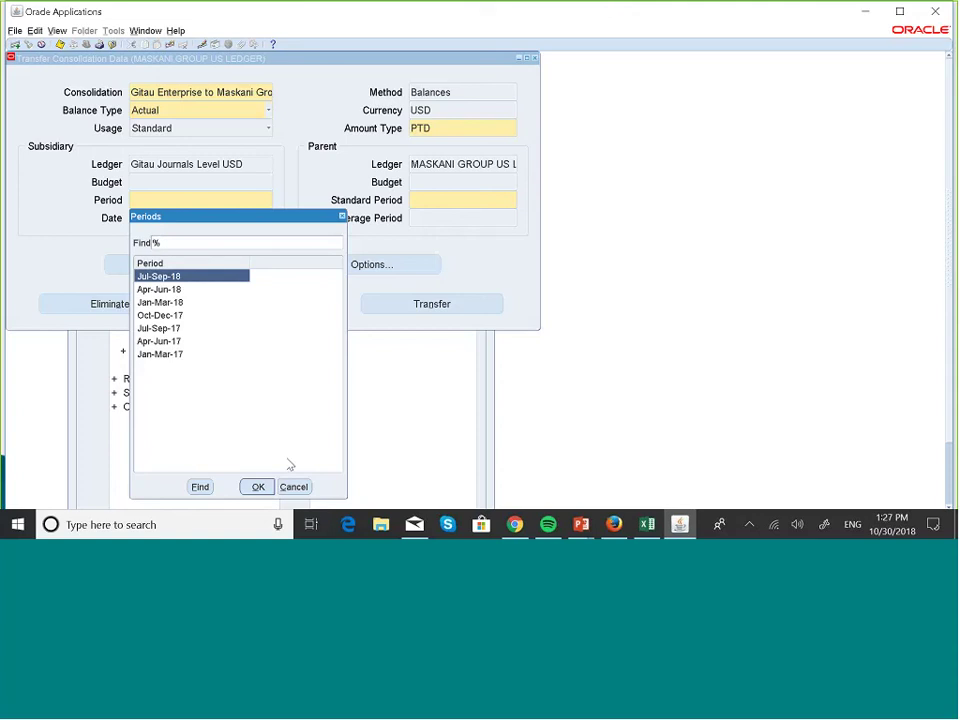
left_click(258, 486)
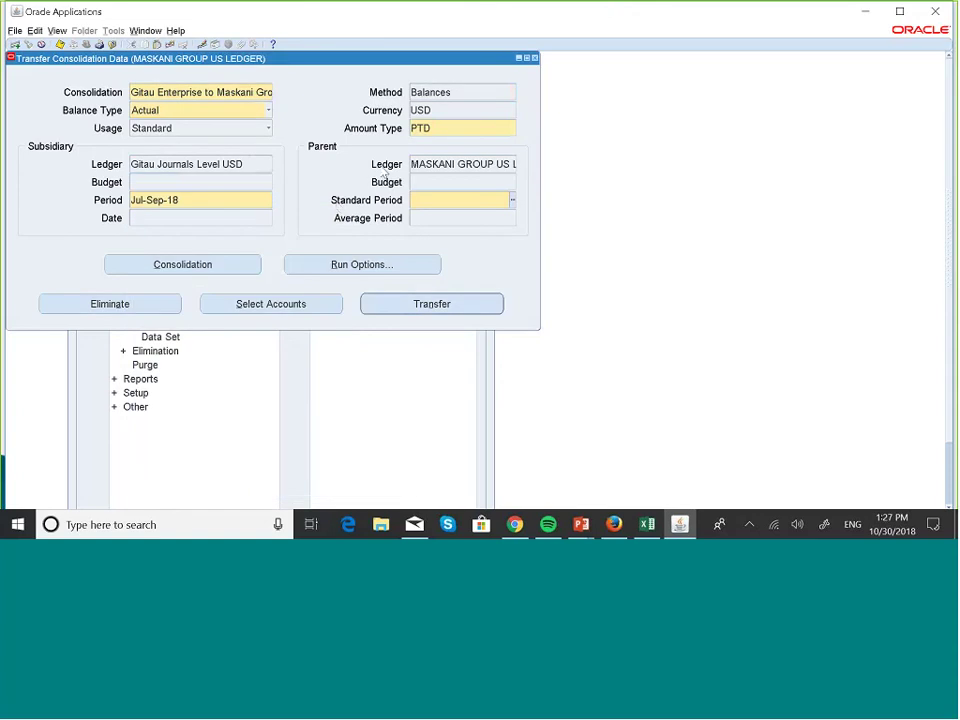
left_click(513, 204)
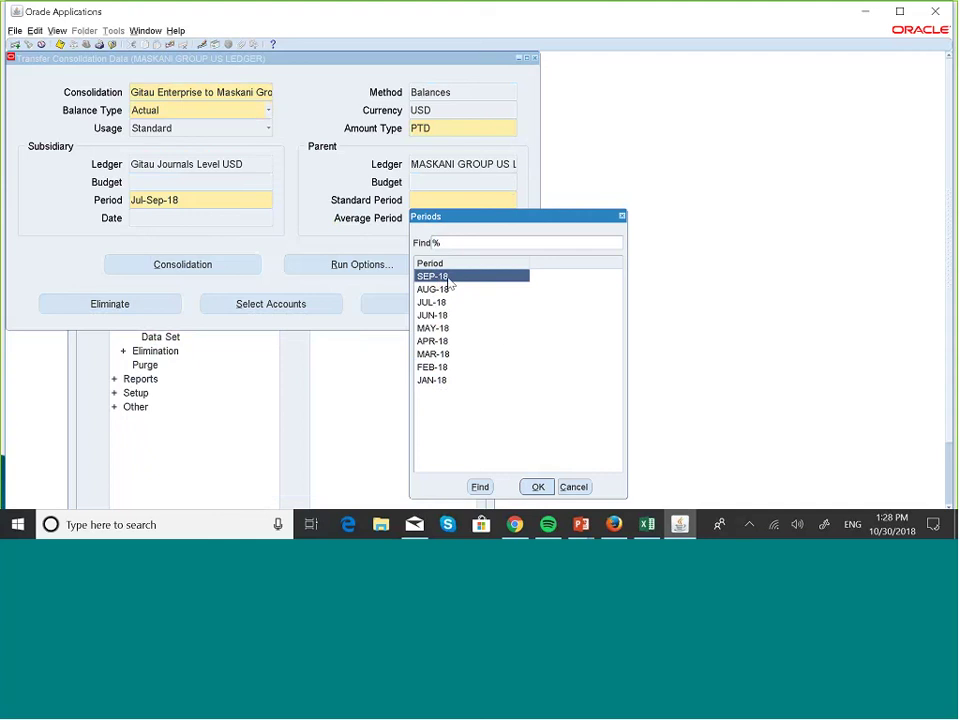
left_click(538, 486)
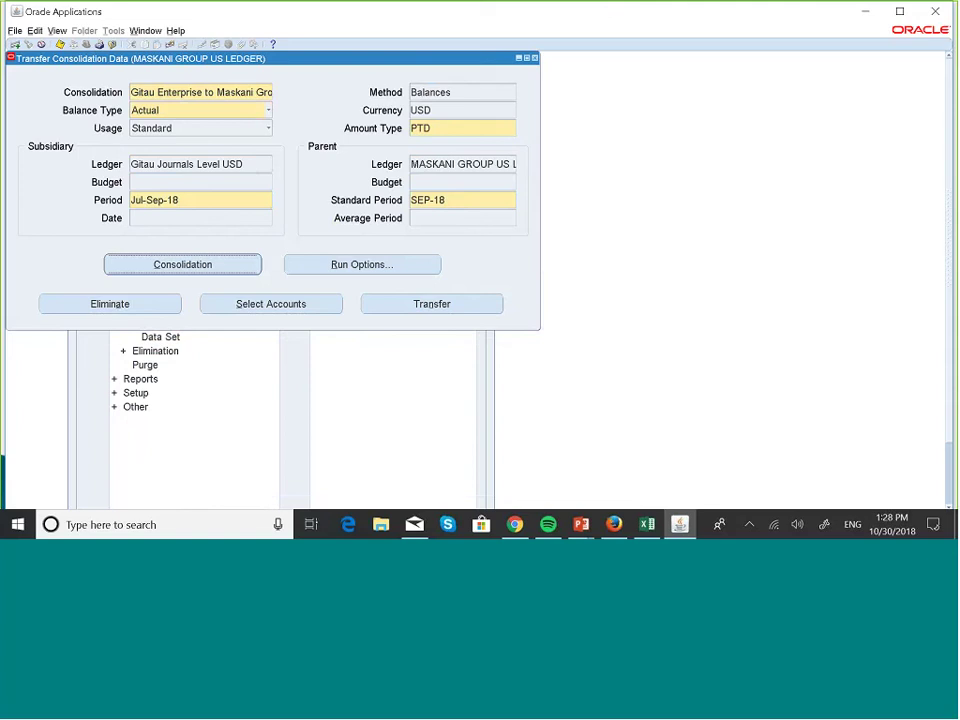
- Submit the transfer of Gitau Enterprise to Maskani Group consolidation data and acknowledge the request note
left_click(447, 311)
left_click(447, 312)
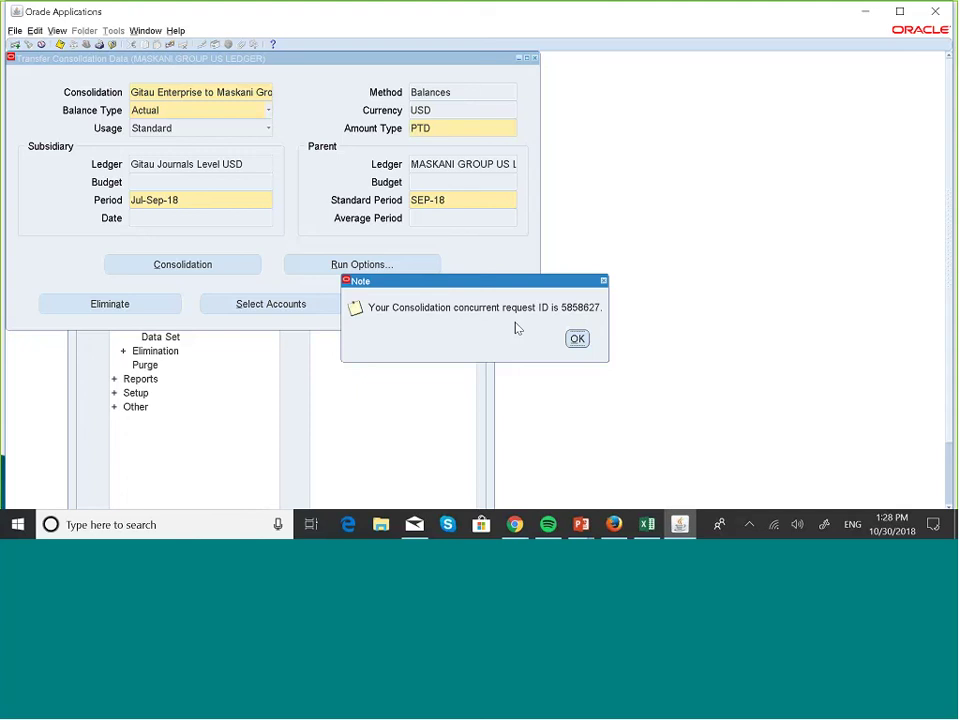
left_click(584, 339)
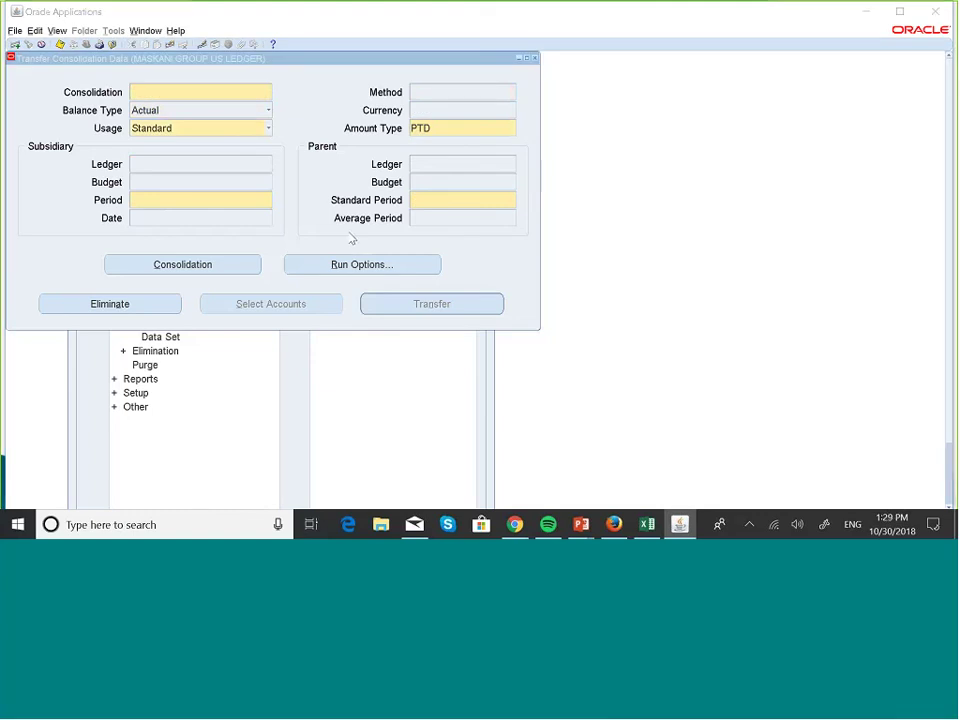
- List all my concurrent requests and refresh the list to check the progress of the Consolidation Transfer request
key("super")
key("Escape")
key("alt+v")
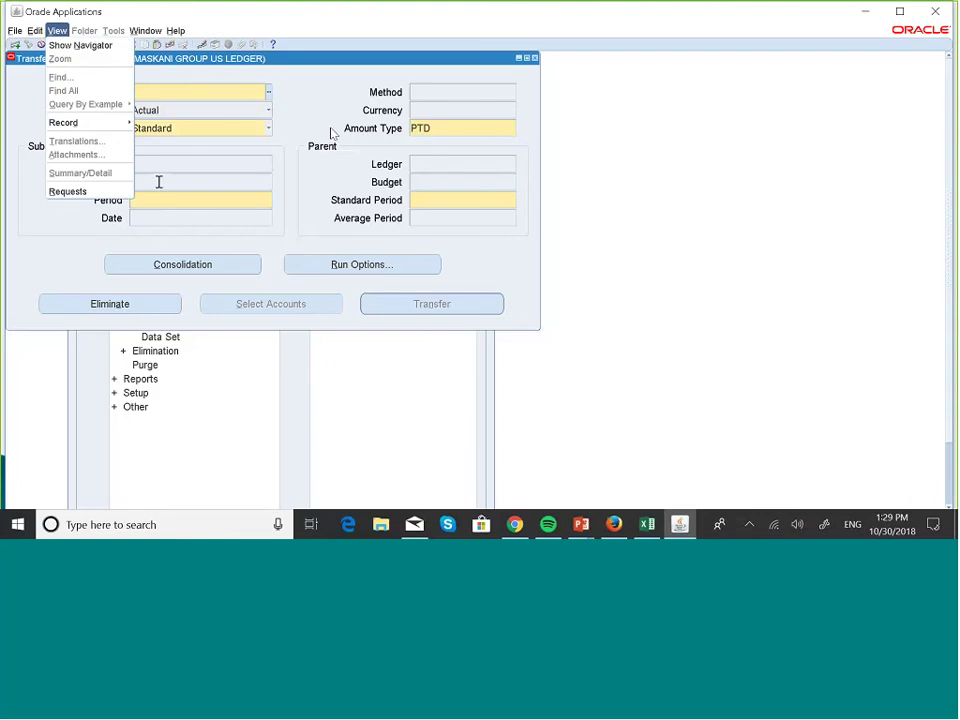
left_click(96, 194)
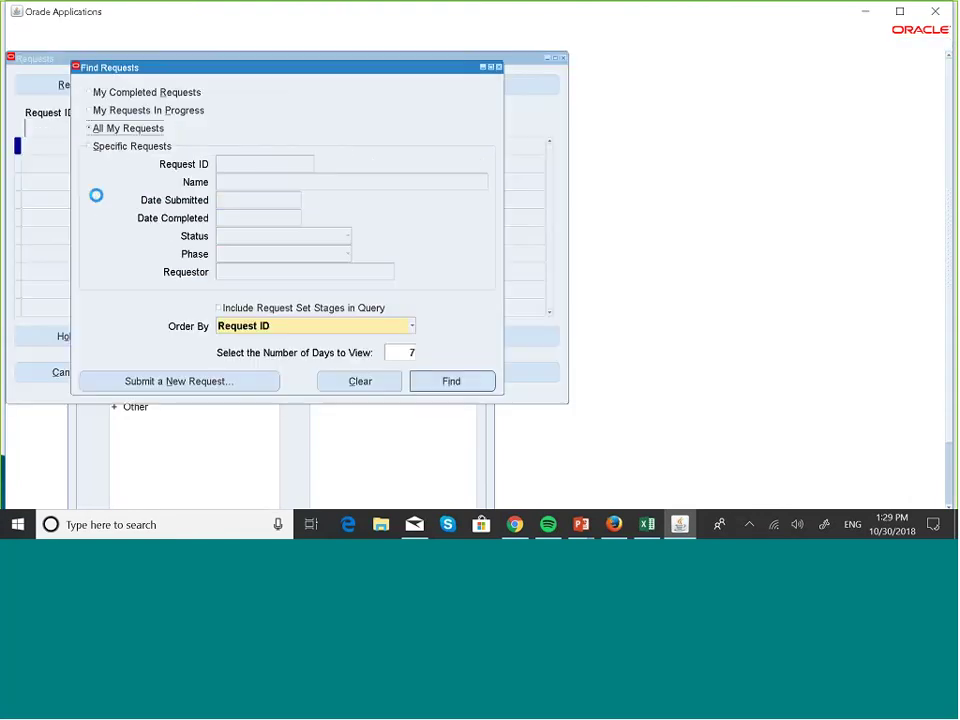
left_click(452, 381)
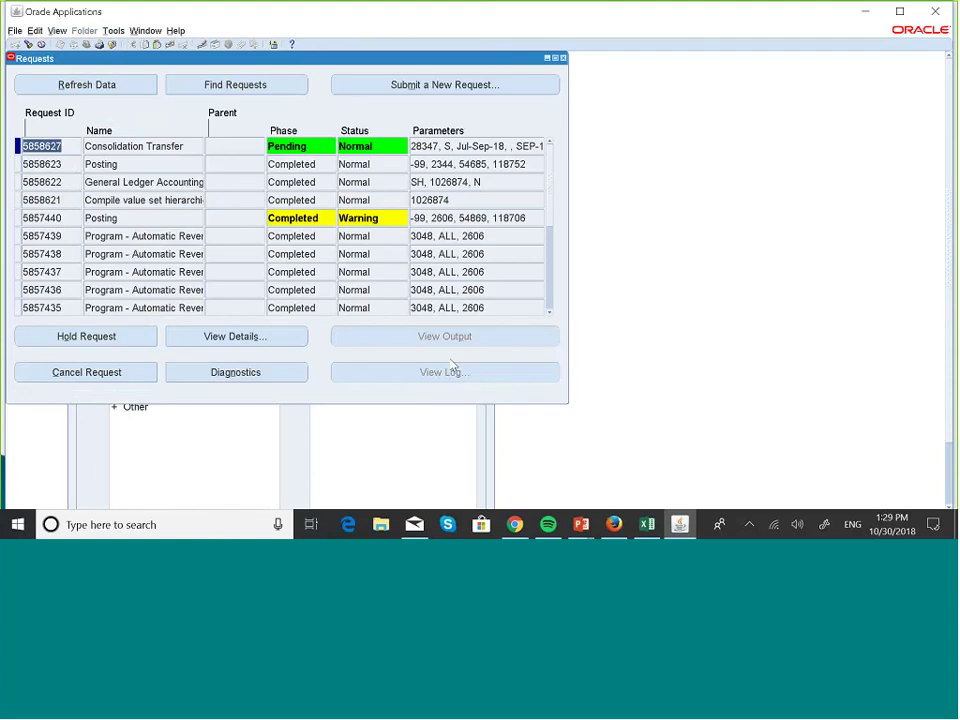
left_click(131, 85)
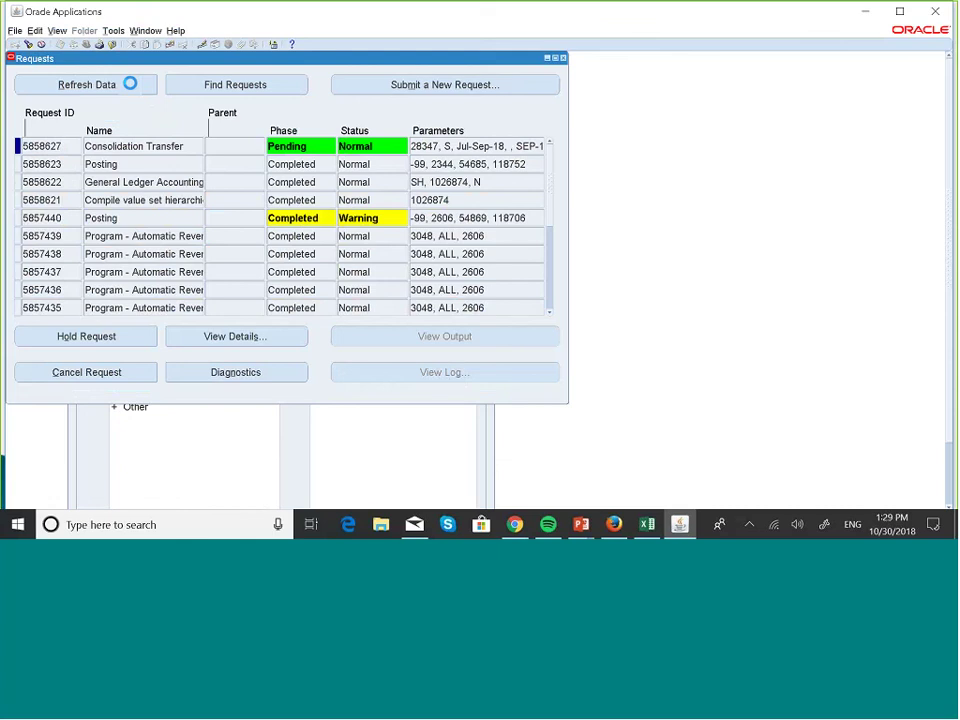
left_click(131, 85)
left_click(132, 86)
left_click(133, 88)
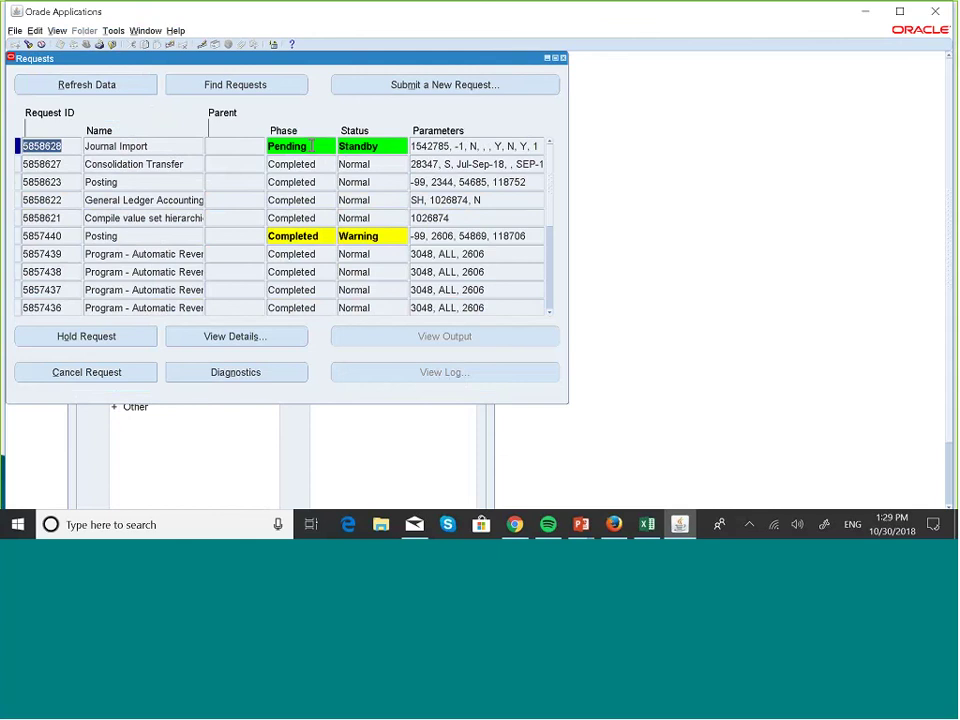
- Refresh the requests to monitor the Journal Import request, and close the requests list and the consolidation transfer form
left_click(100, 86)
left_click(100, 86)
left_click(100, 86)
left_click(100, 86)
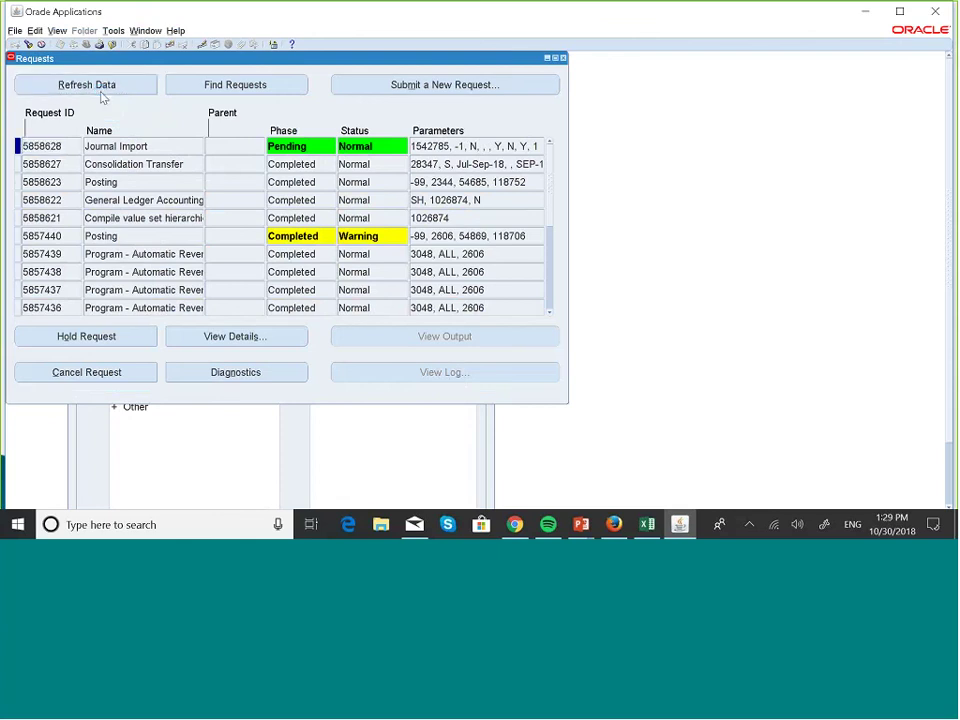
left_click(100, 88)
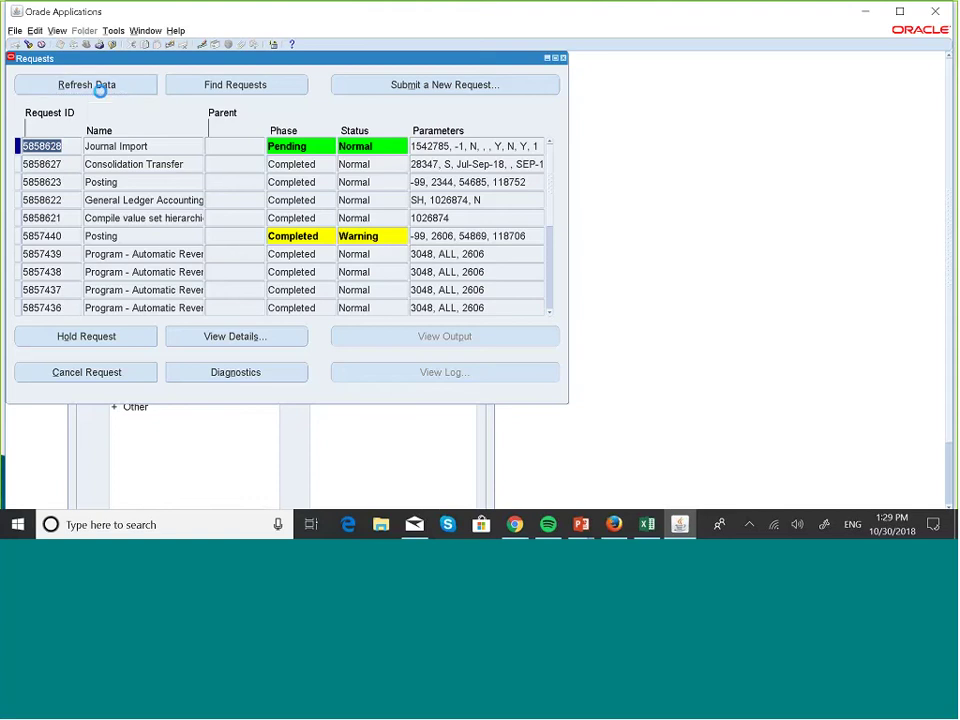
left_click(100, 86)
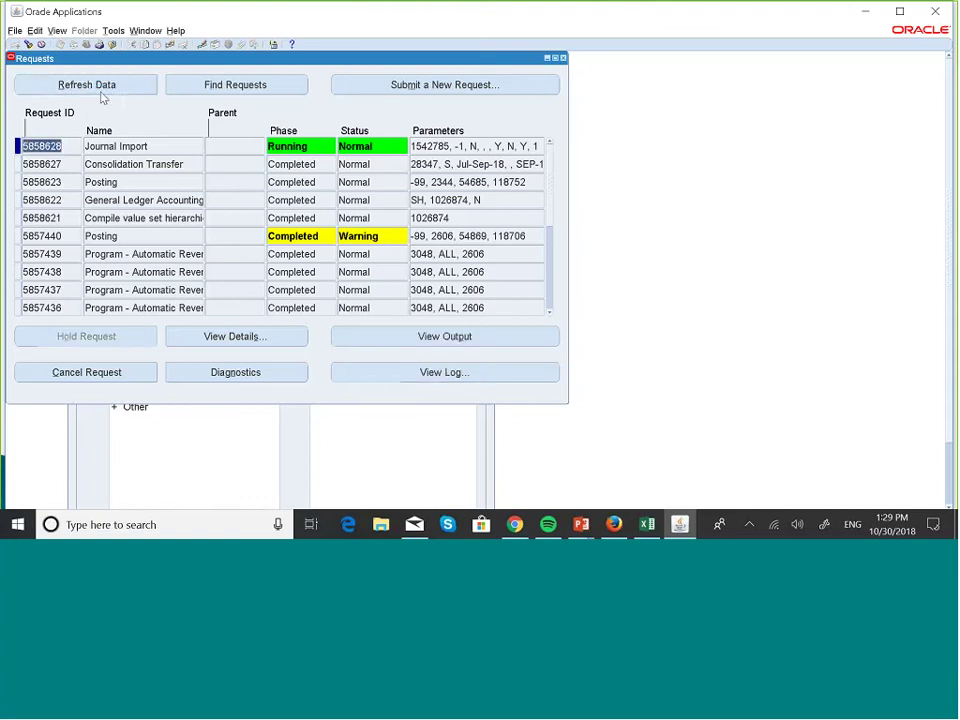
left_click(100, 88)
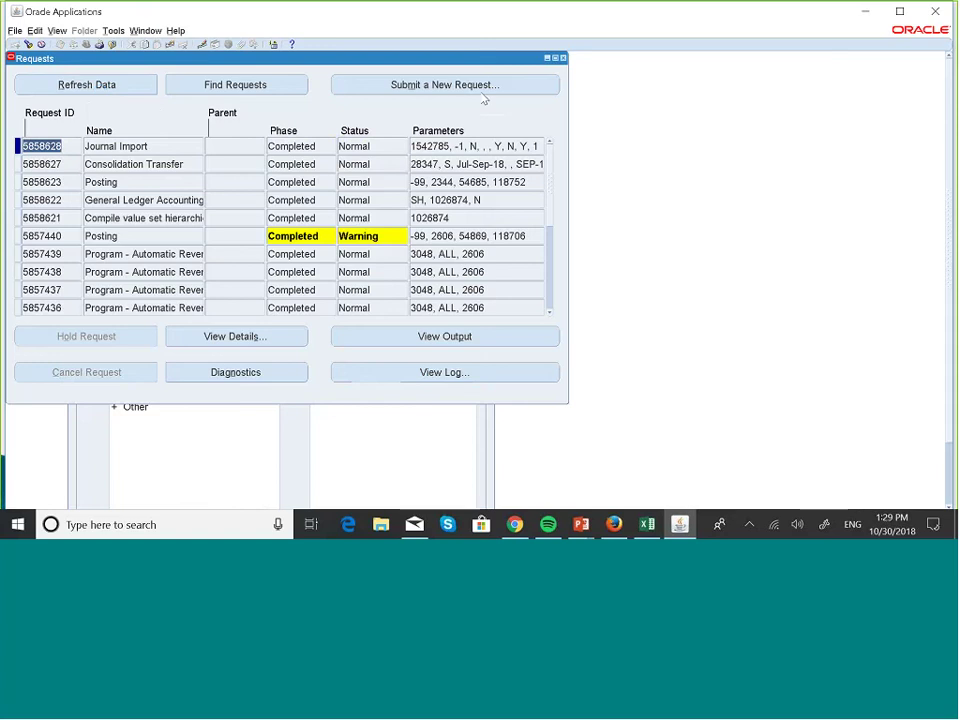
left_click(563, 58)
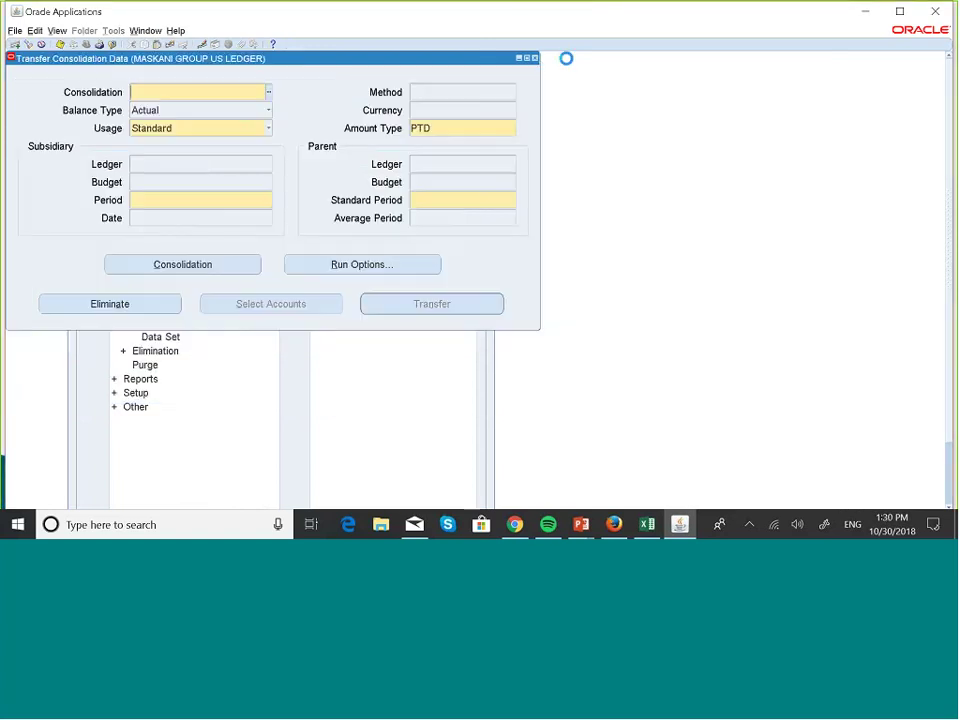
left_click(534, 58)
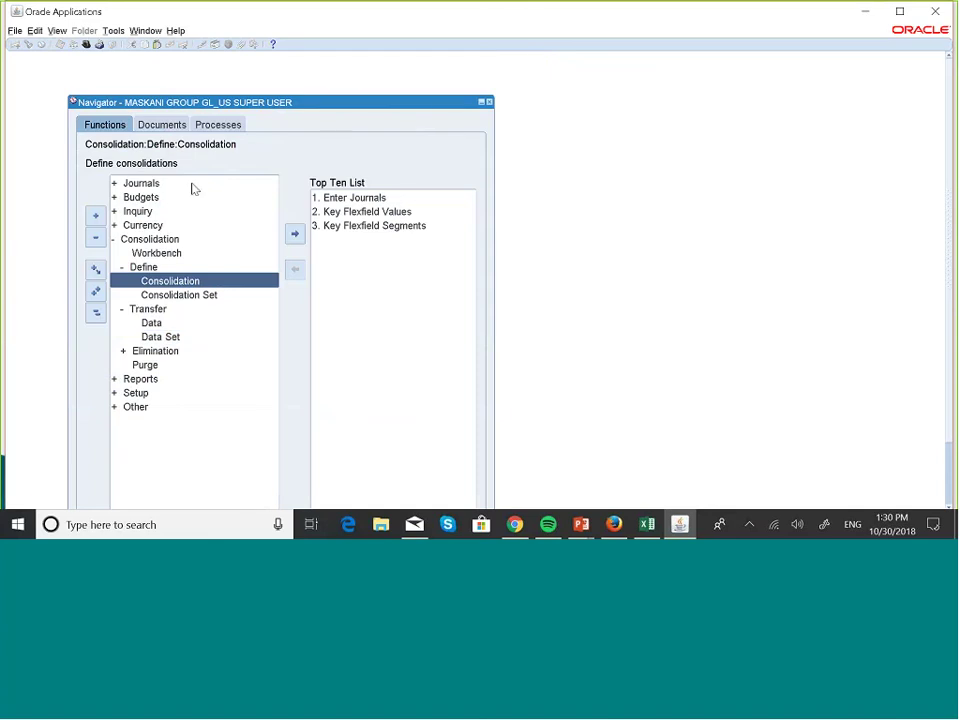
- Find the SEP-18 journals in MASKANI GROUP US LEDGER and open the Gitau consolidation journal for review
left_click(140, 182)
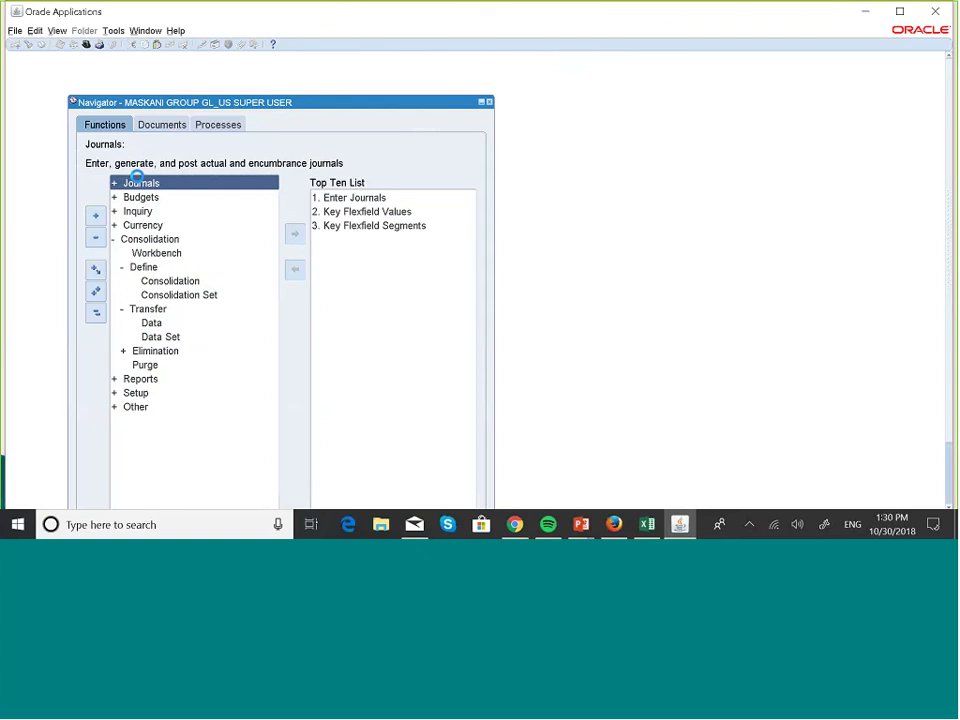
double_click(137, 182)
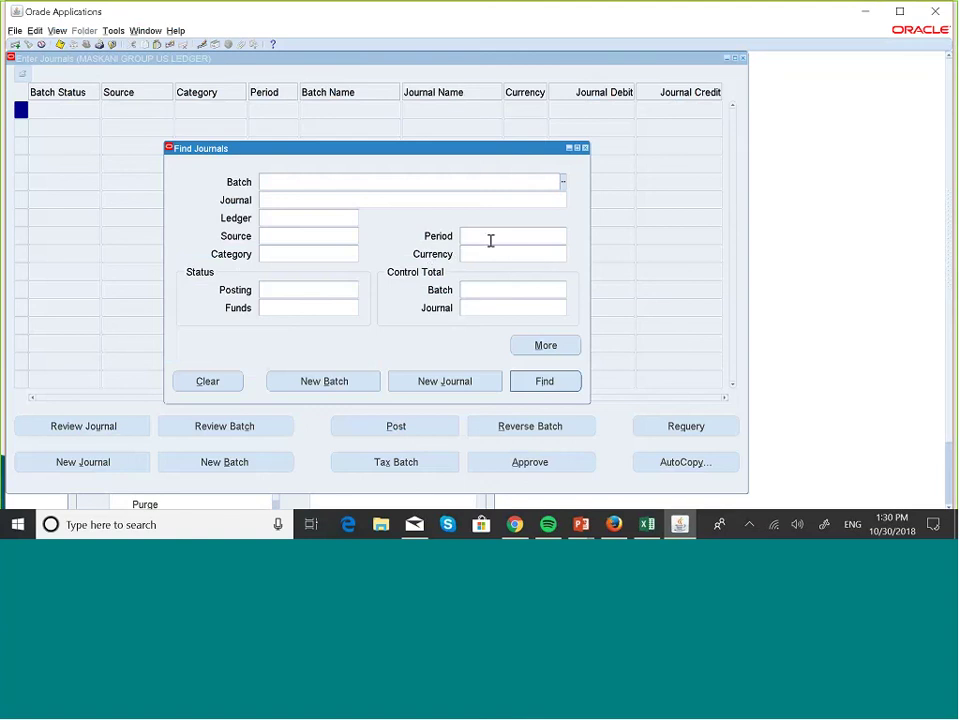
left_click(483, 237)
type("sep")
key("Tab")
left_click(561, 387)
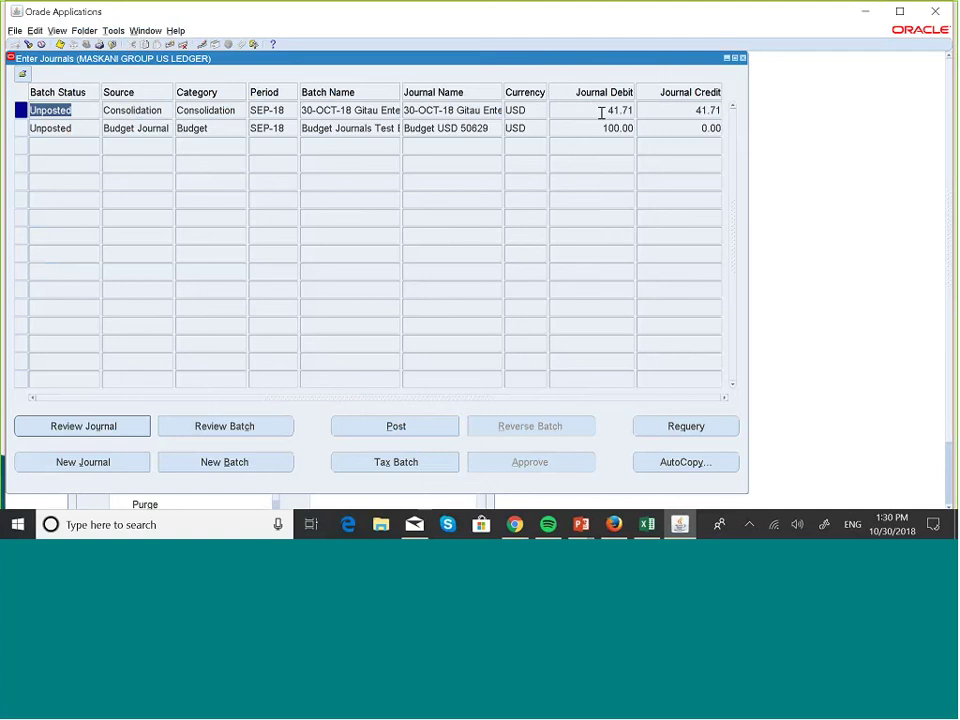
left_click(96, 424)
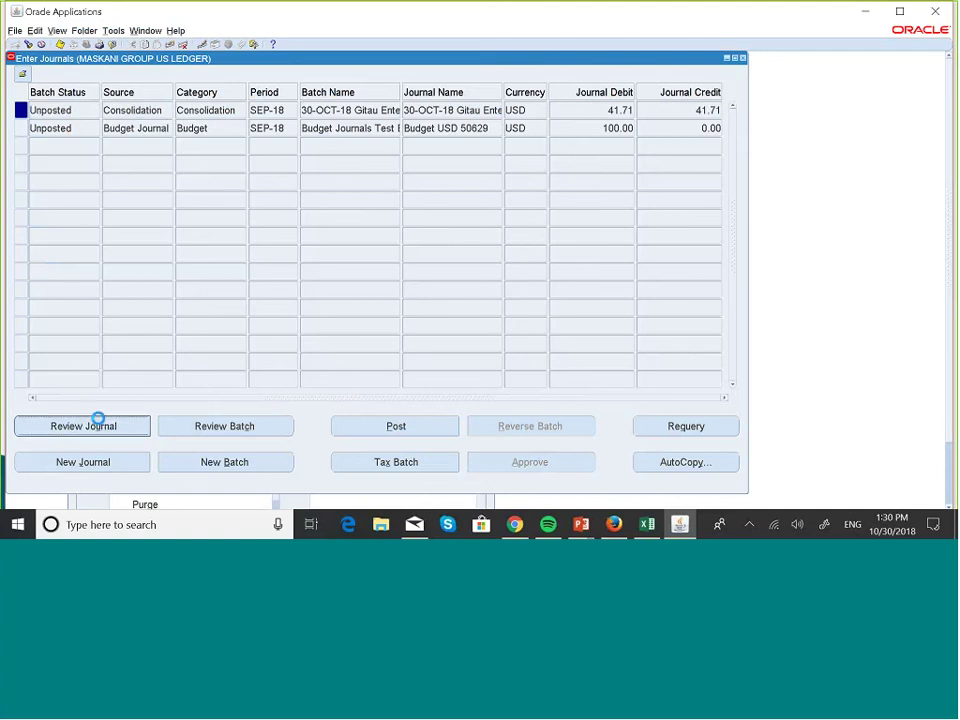